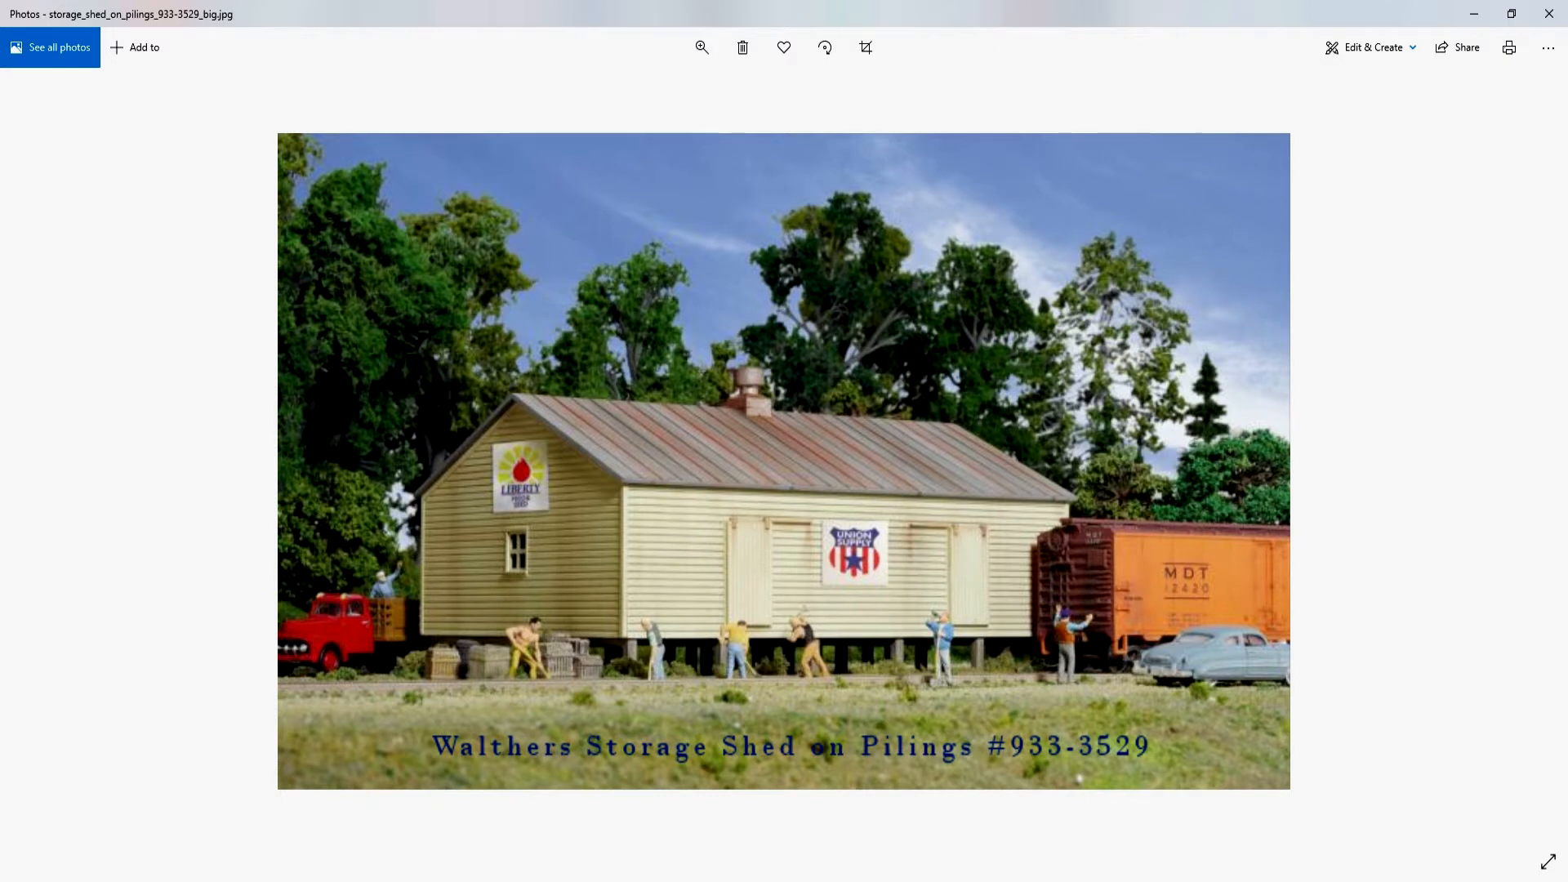
Bring up the Walthers storage shed footprint image to read the building's dimensions
key("alt+Tab")
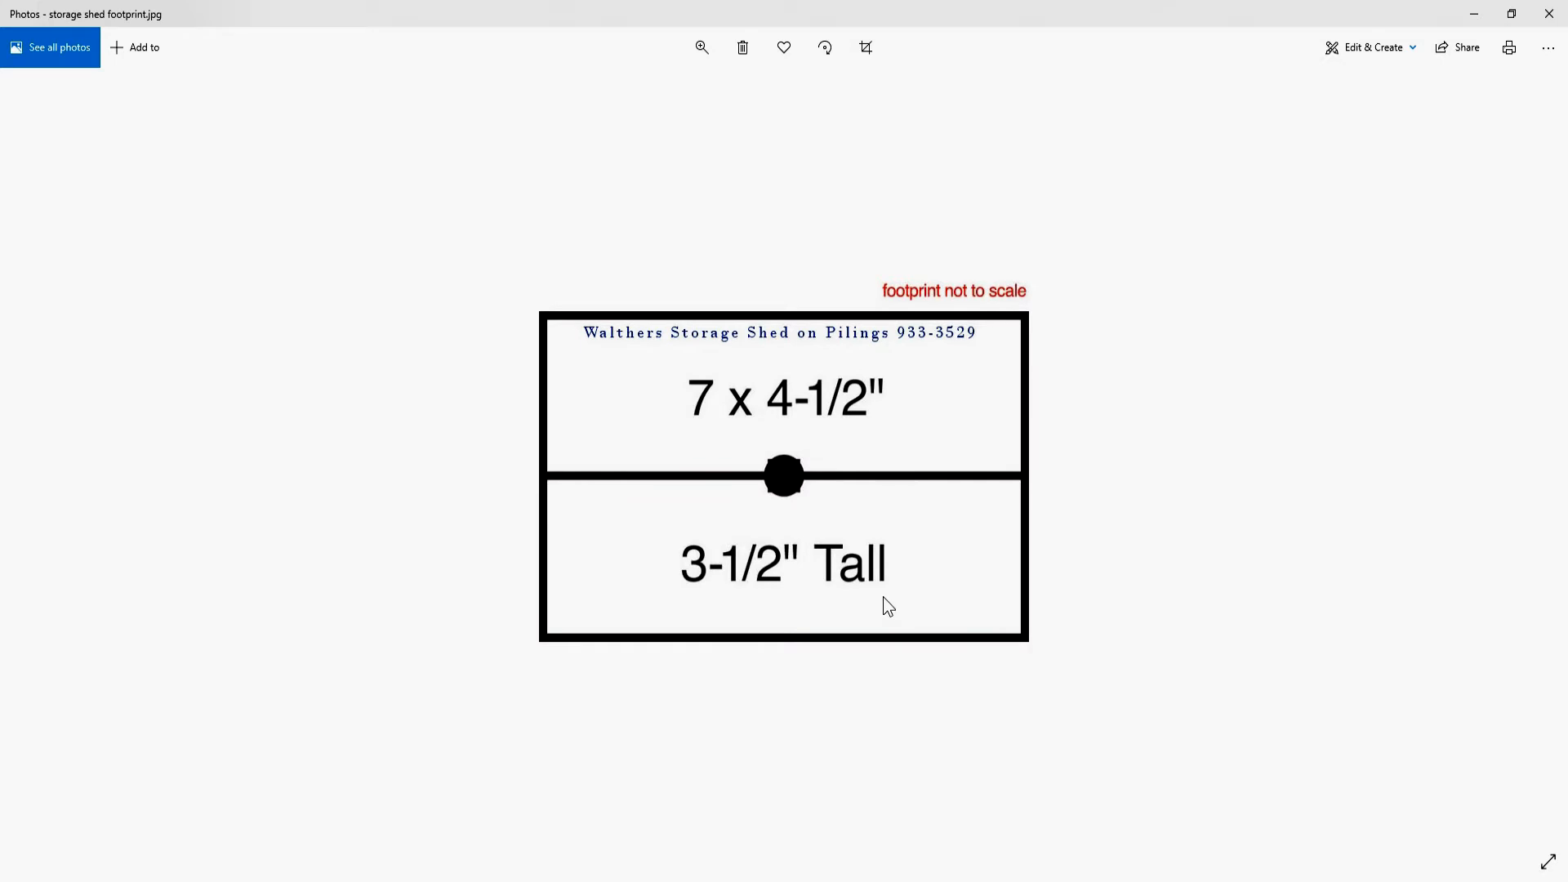
key("Right")
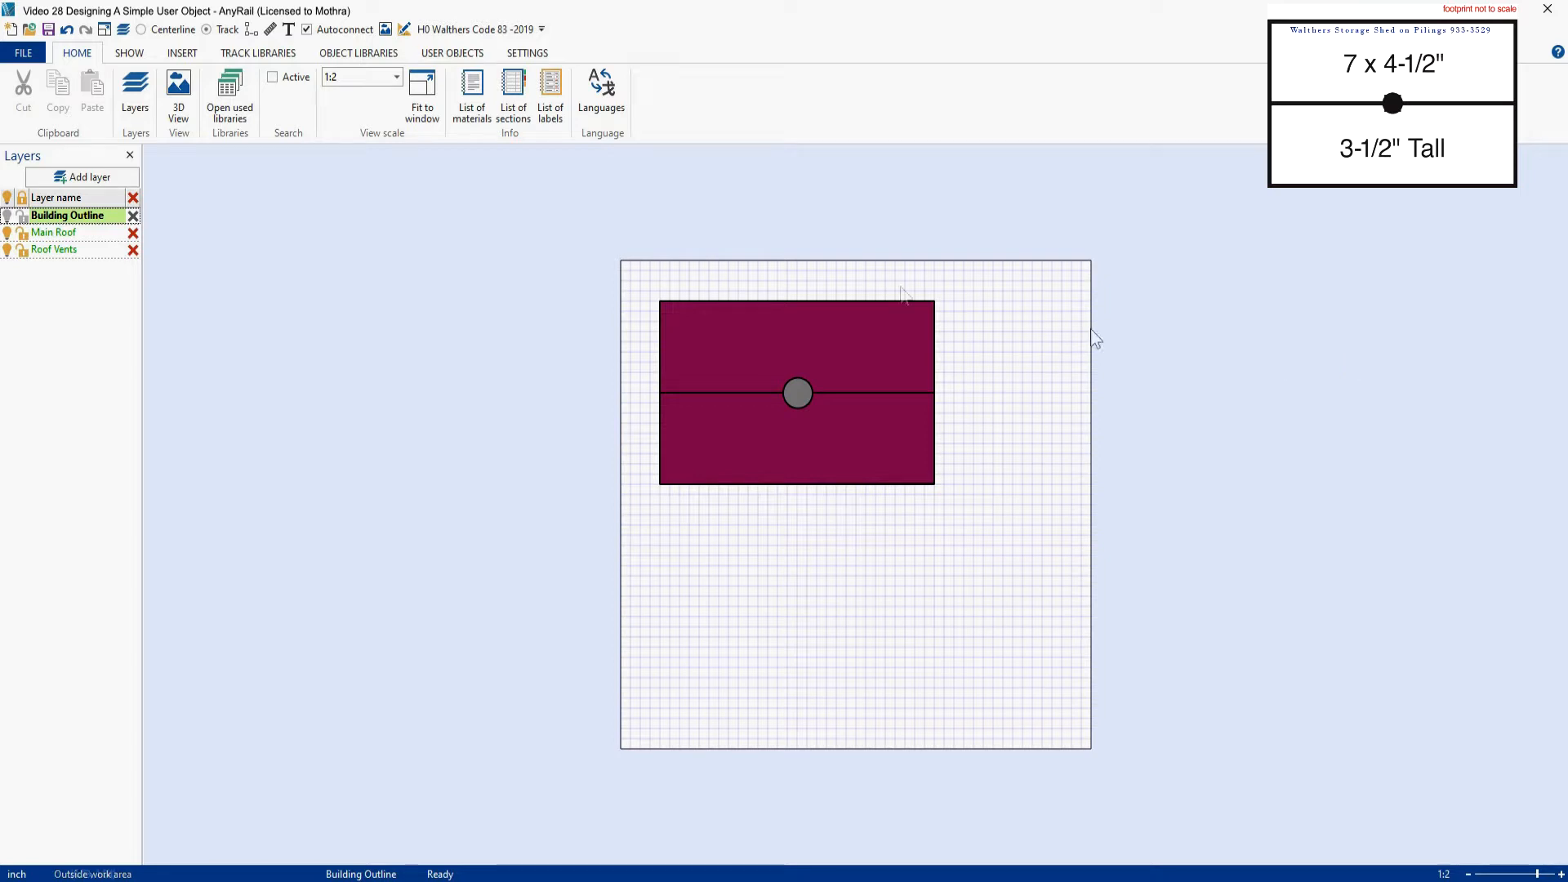
Switch the measurement system to English fractional units (inches) and set the snap-to-grid size for lines and surfaces to 1/4 inch
left_click(529, 54)
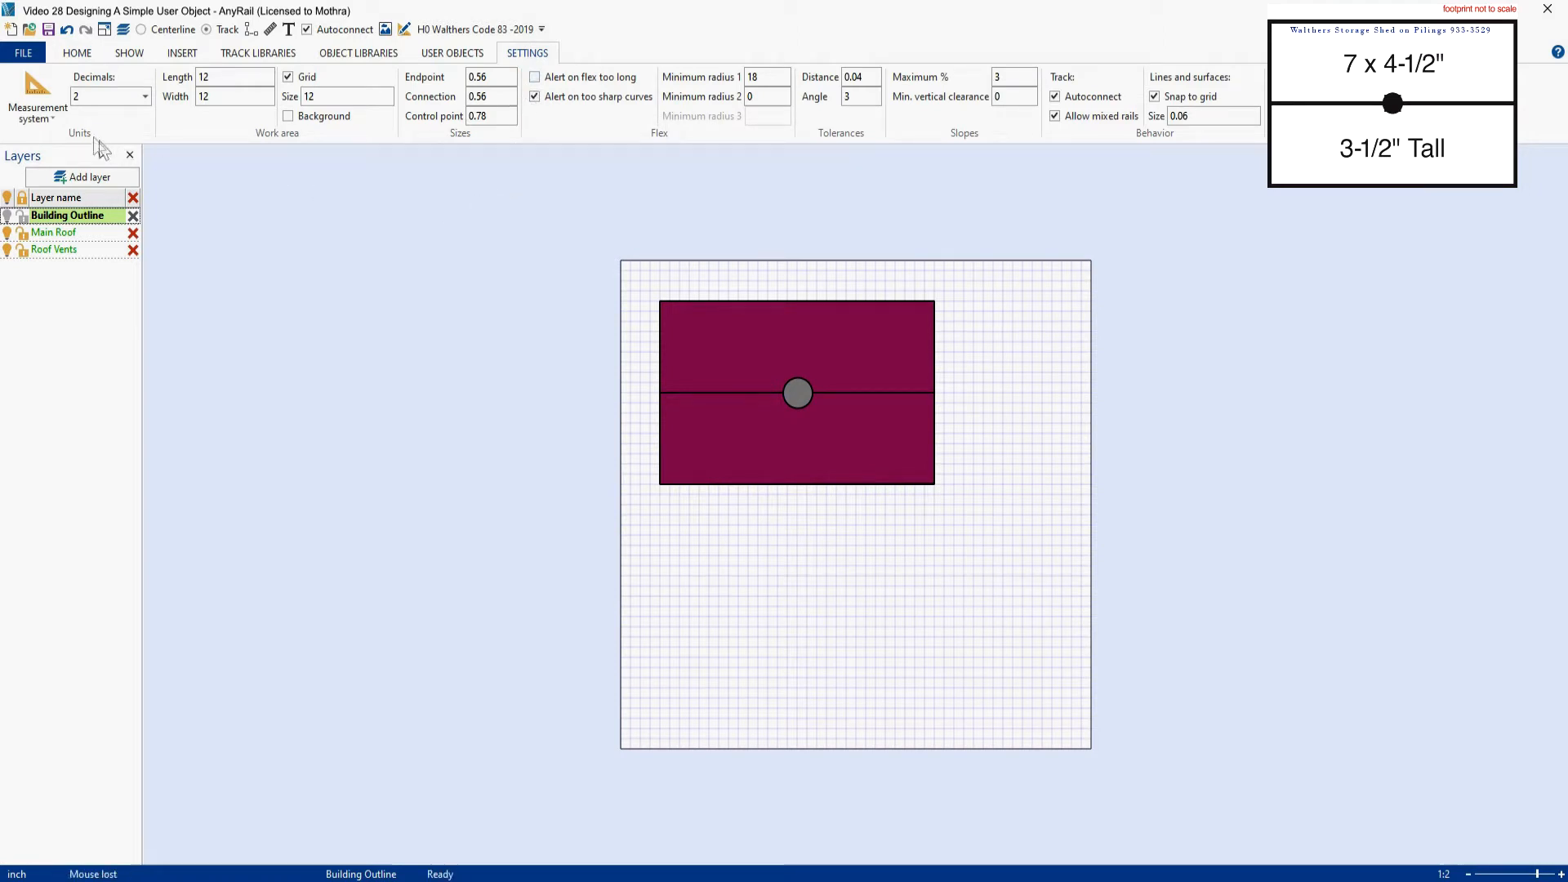
left_click(40, 114)
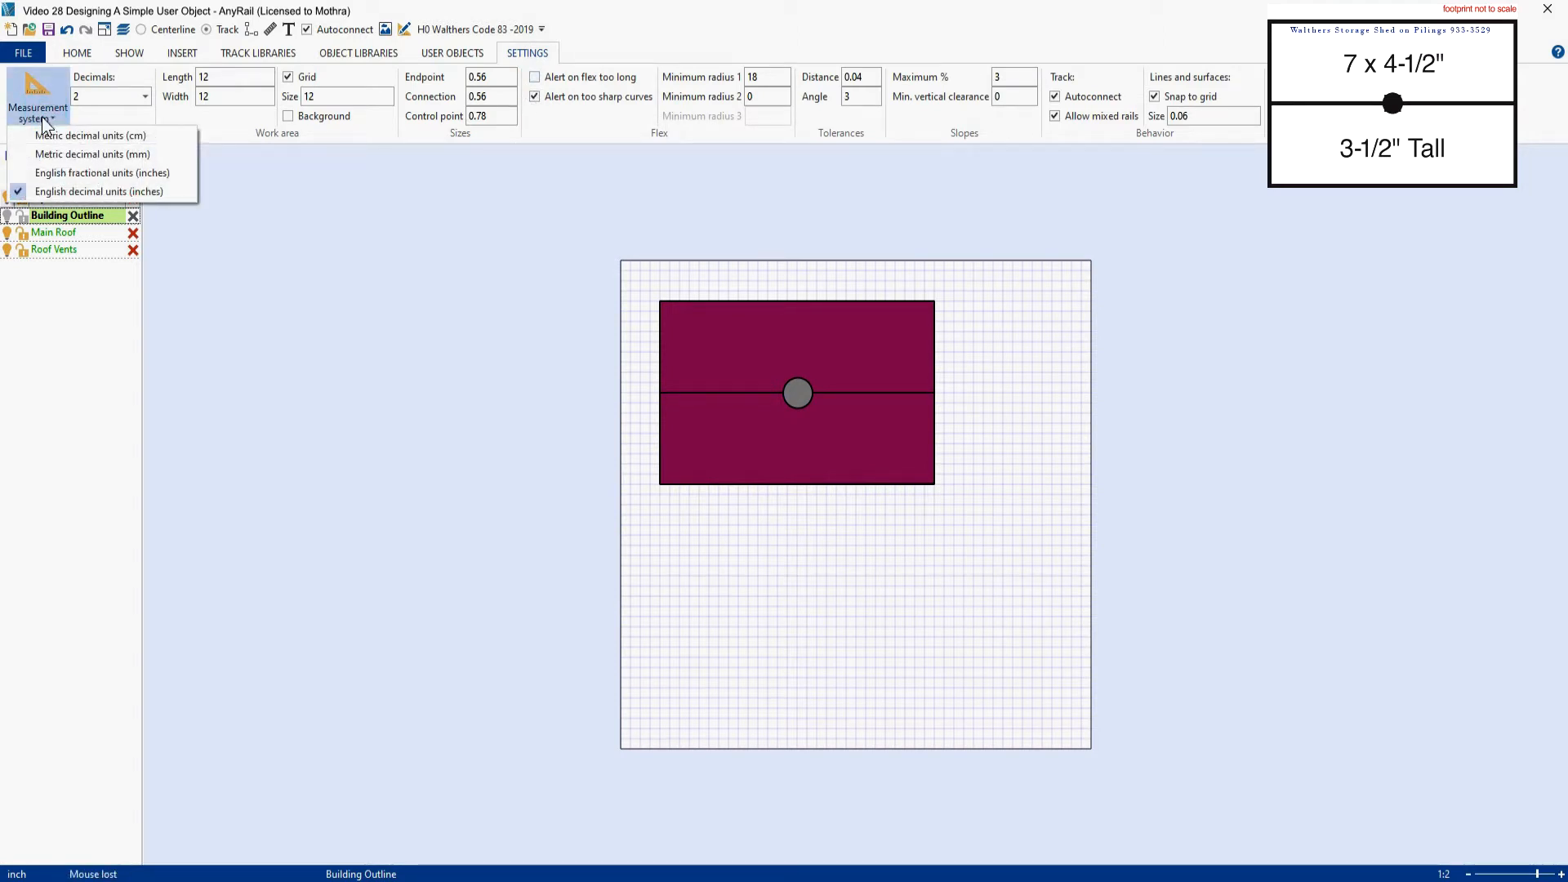
left_click(54, 173)
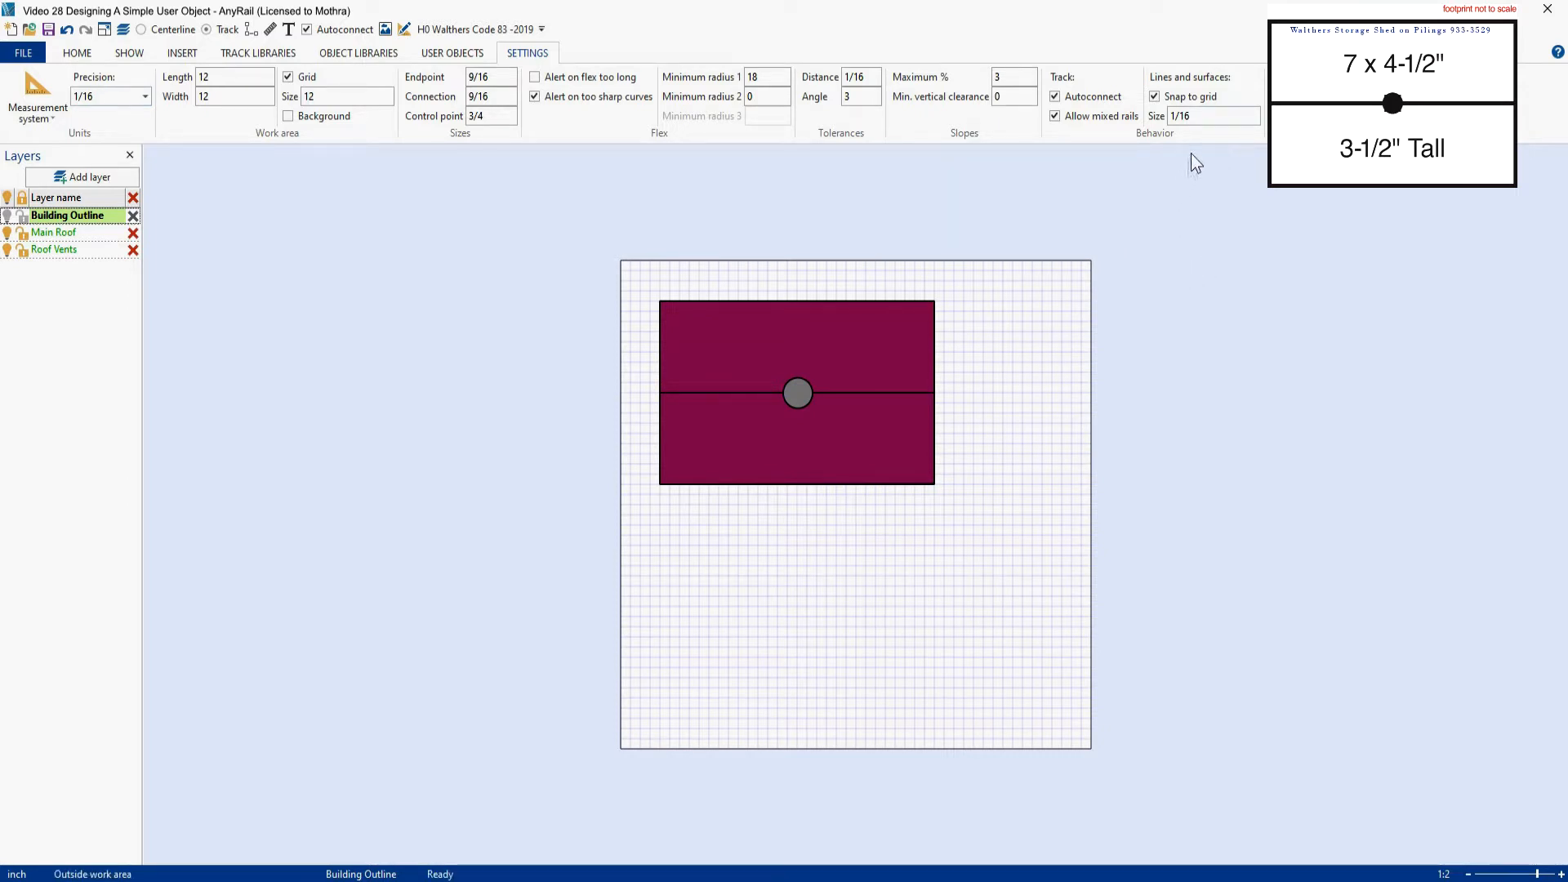
left_click(1202, 116)
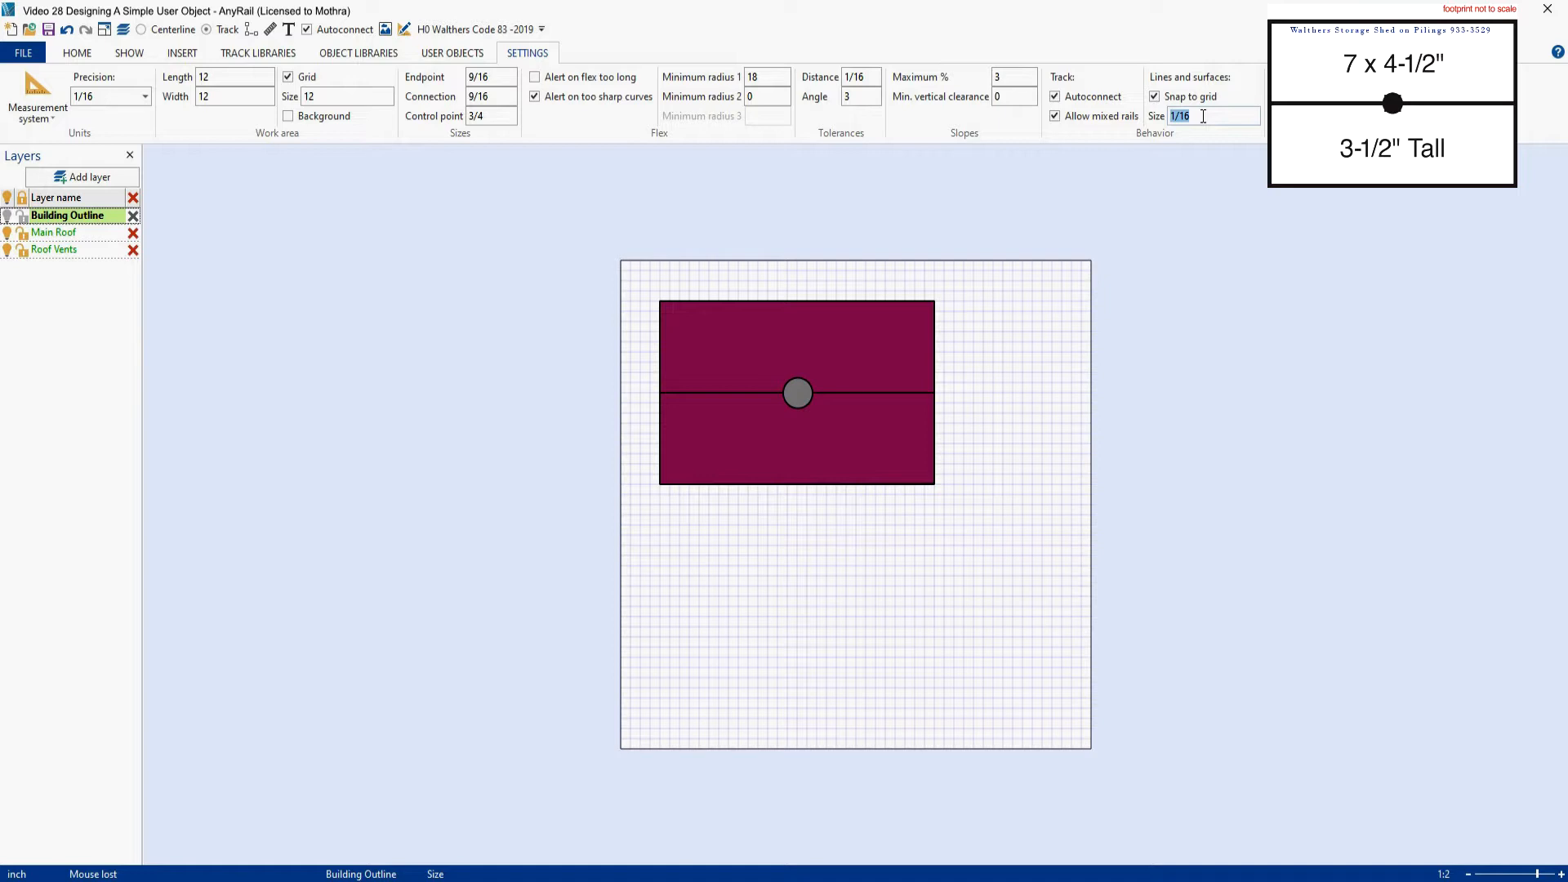
type(".25")
key("Return")
Select the entire existing shed drawing and move it straight down to the lower part of the work area
scroll(654, 272, "up", 1)
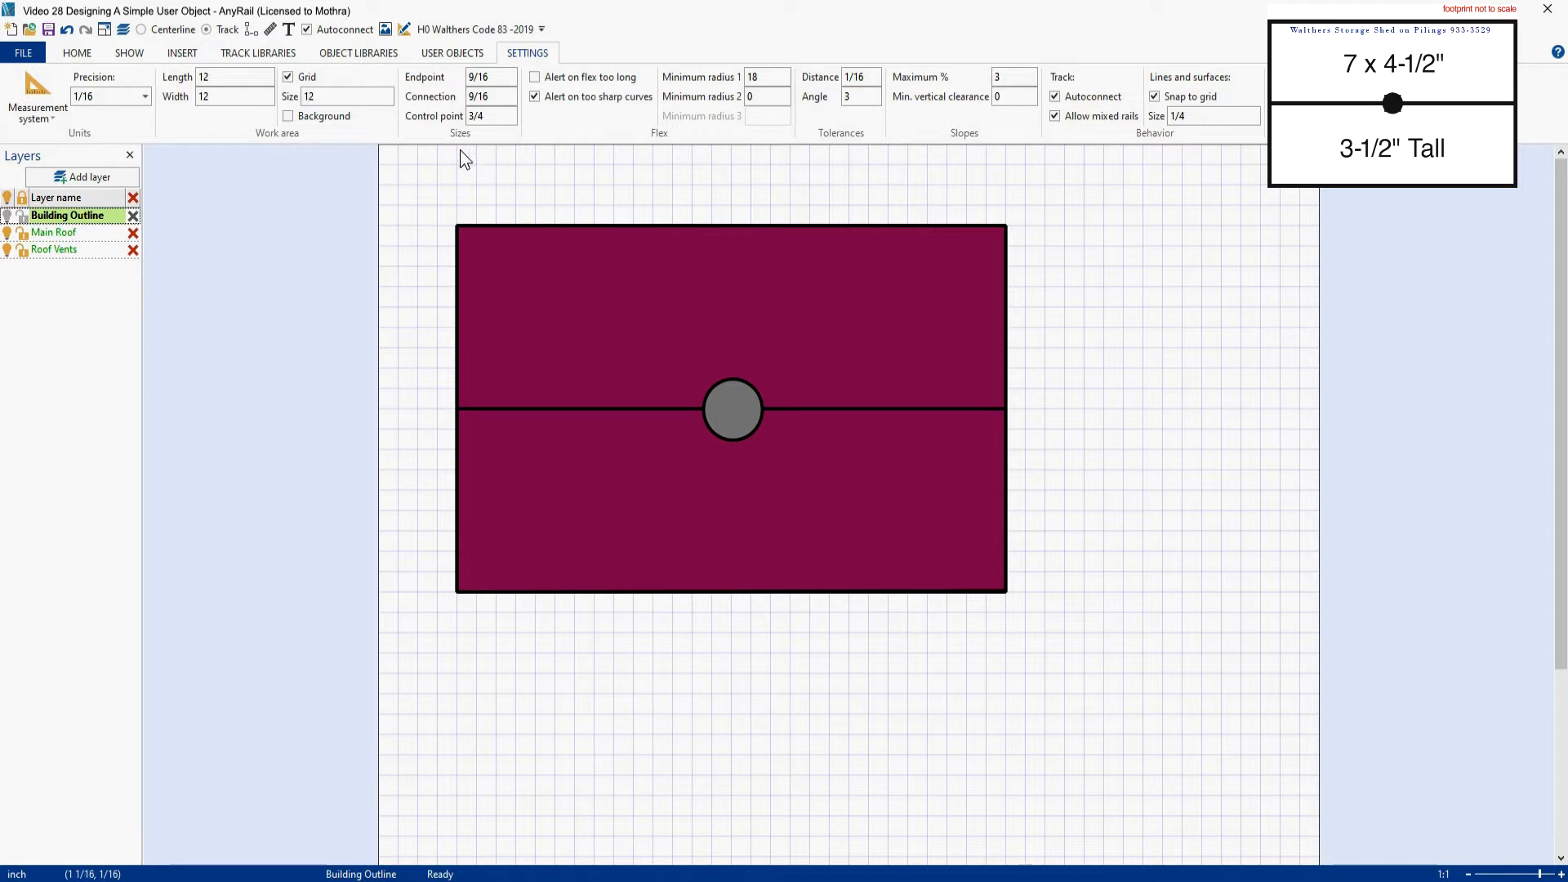
left_click(458, 227)
scroll(634, 318, "down", 1)
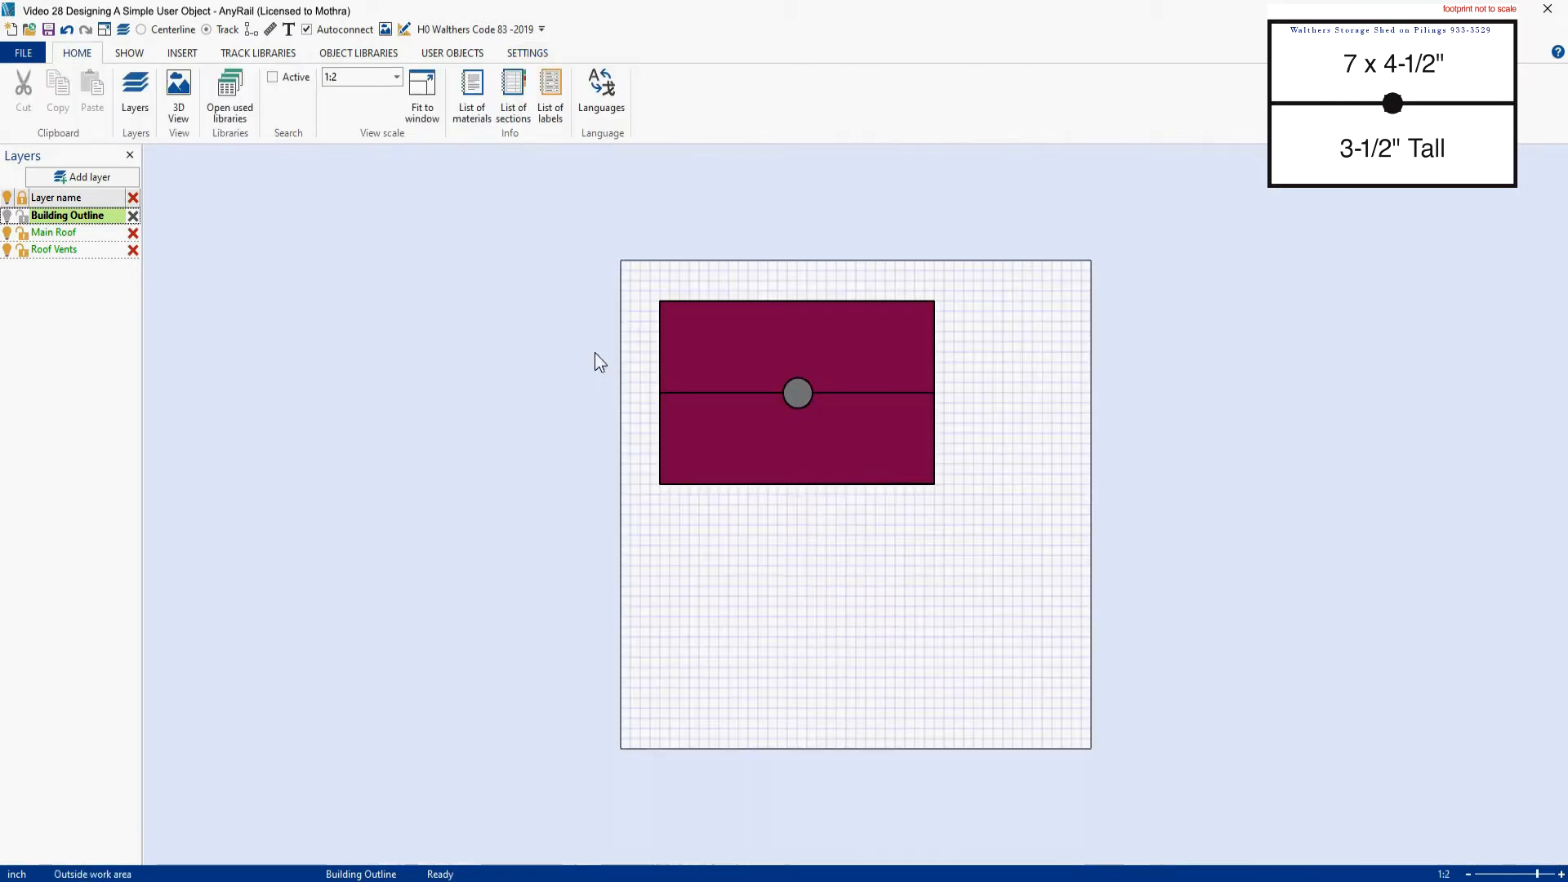
left_click_drag(639, 280, 925, 562)
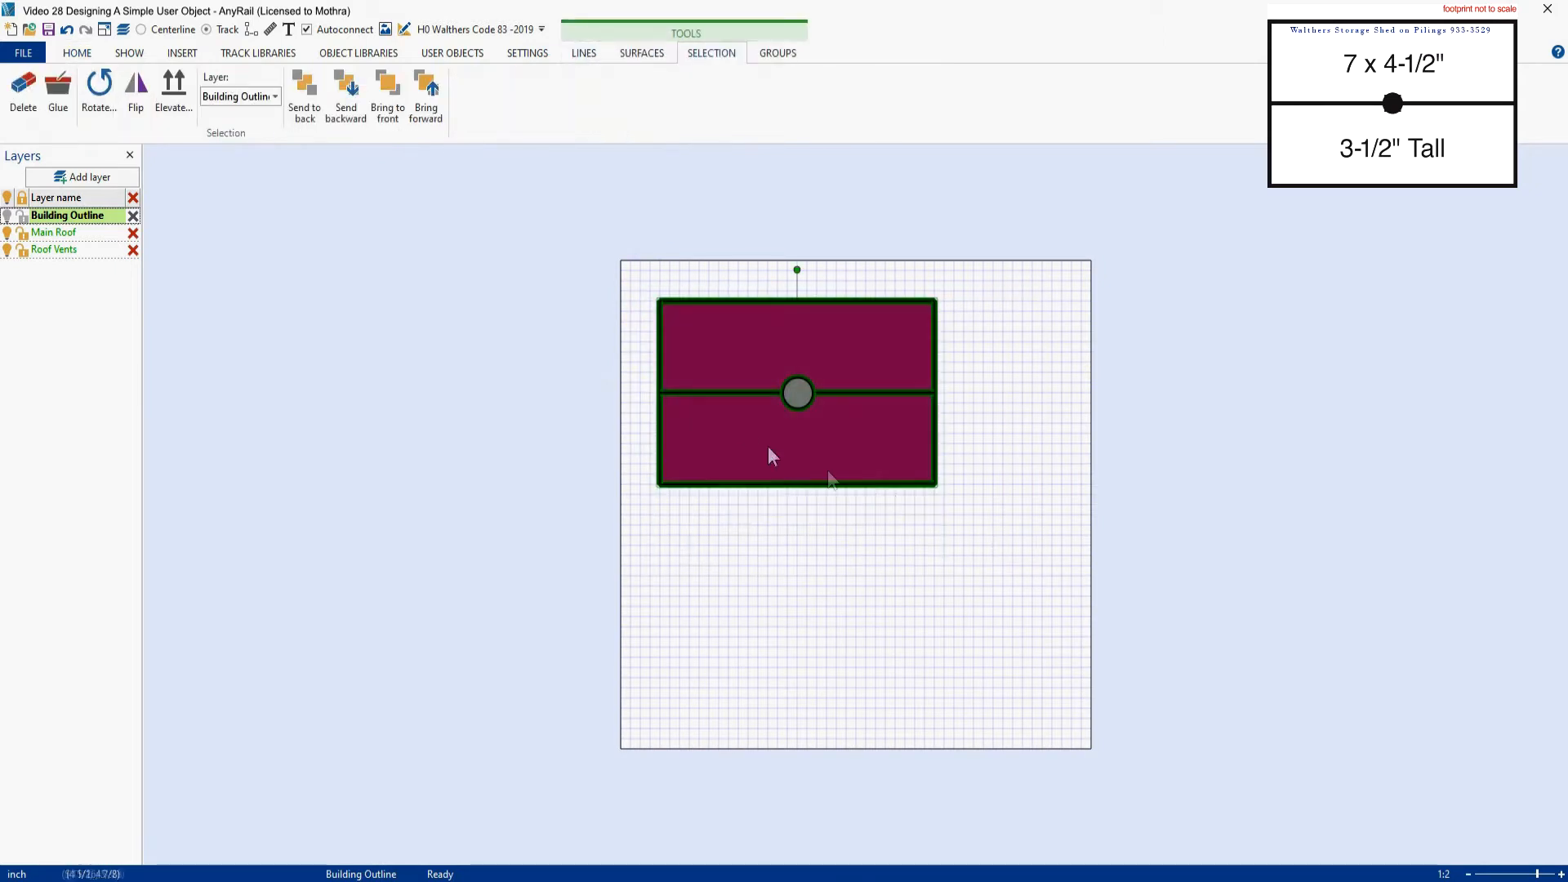
left_click_drag(732, 393, 732, 630)
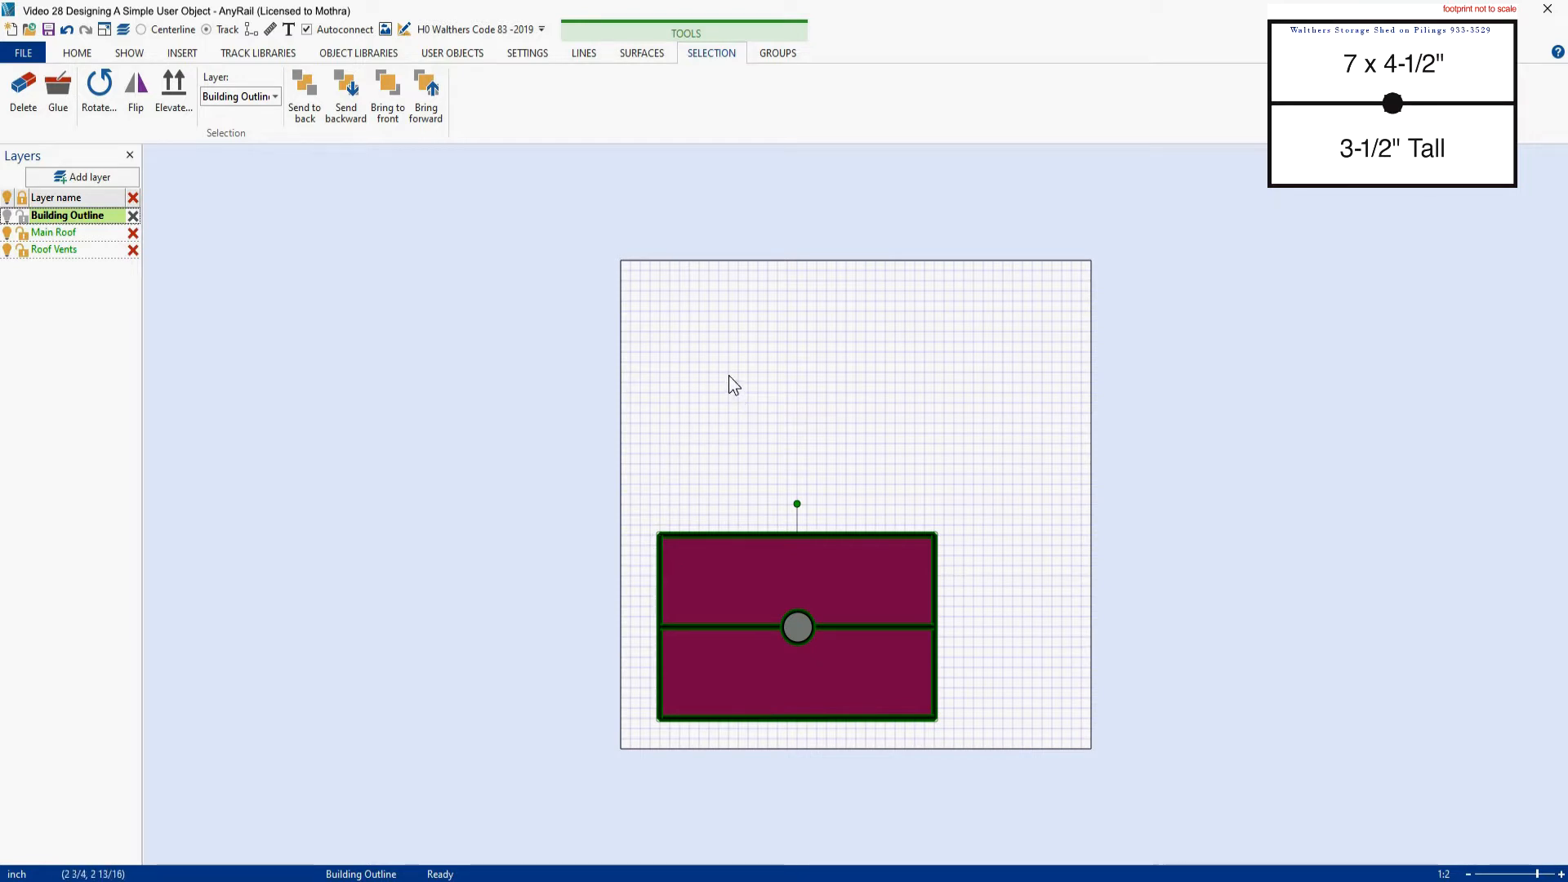
Insert a rectangle 7 inches wide and 4 1/2 inches high on the Building Outline layer, in the empty area above the existing shed
scroll(729, 352, "up", 1)
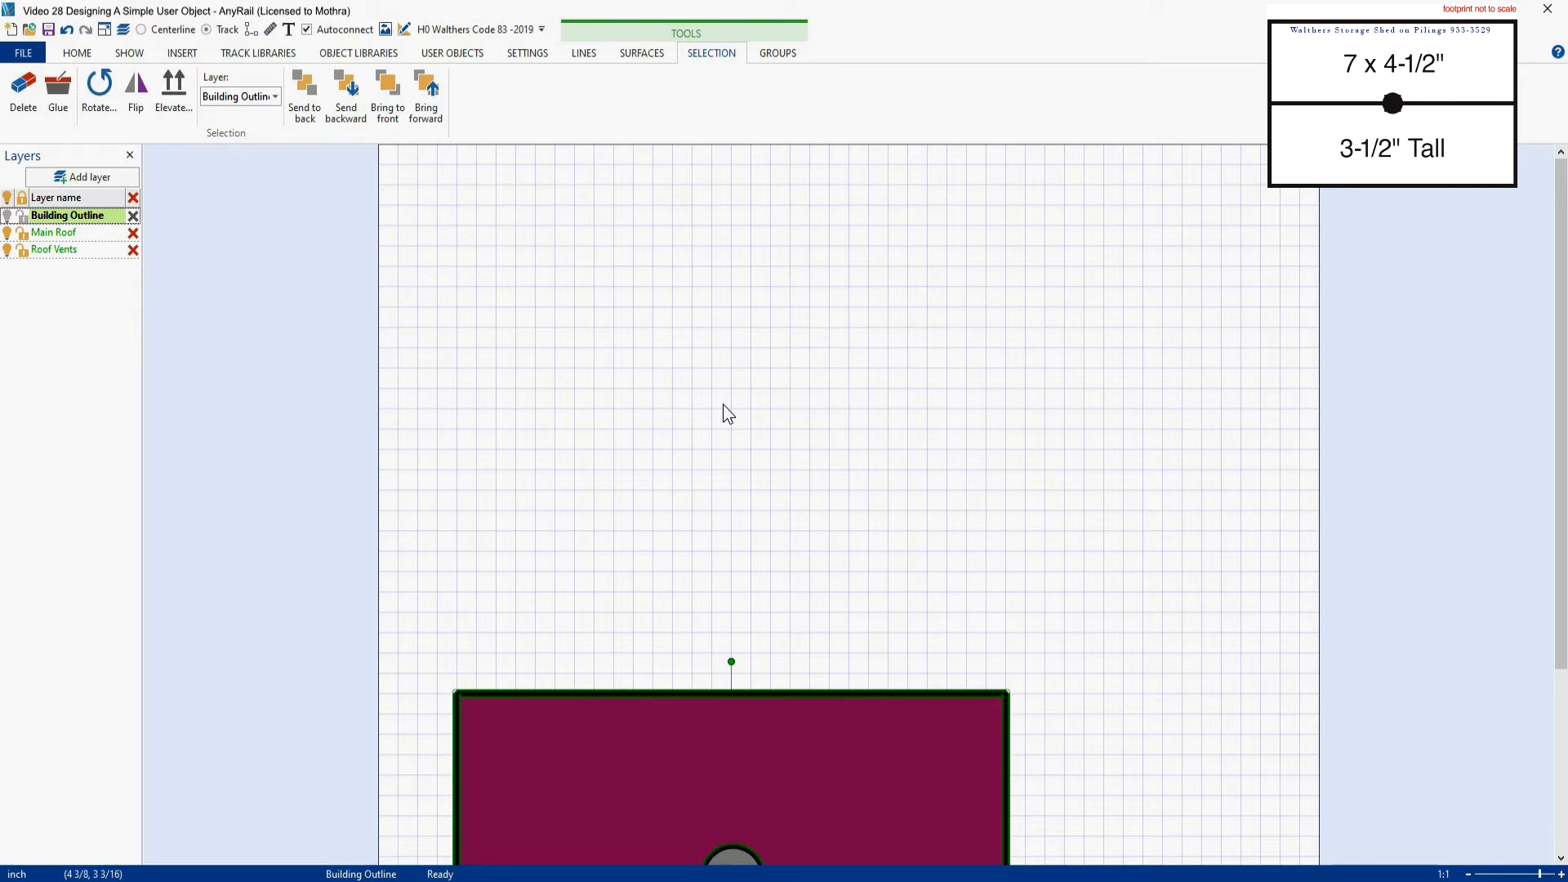
left_click(181, 54)
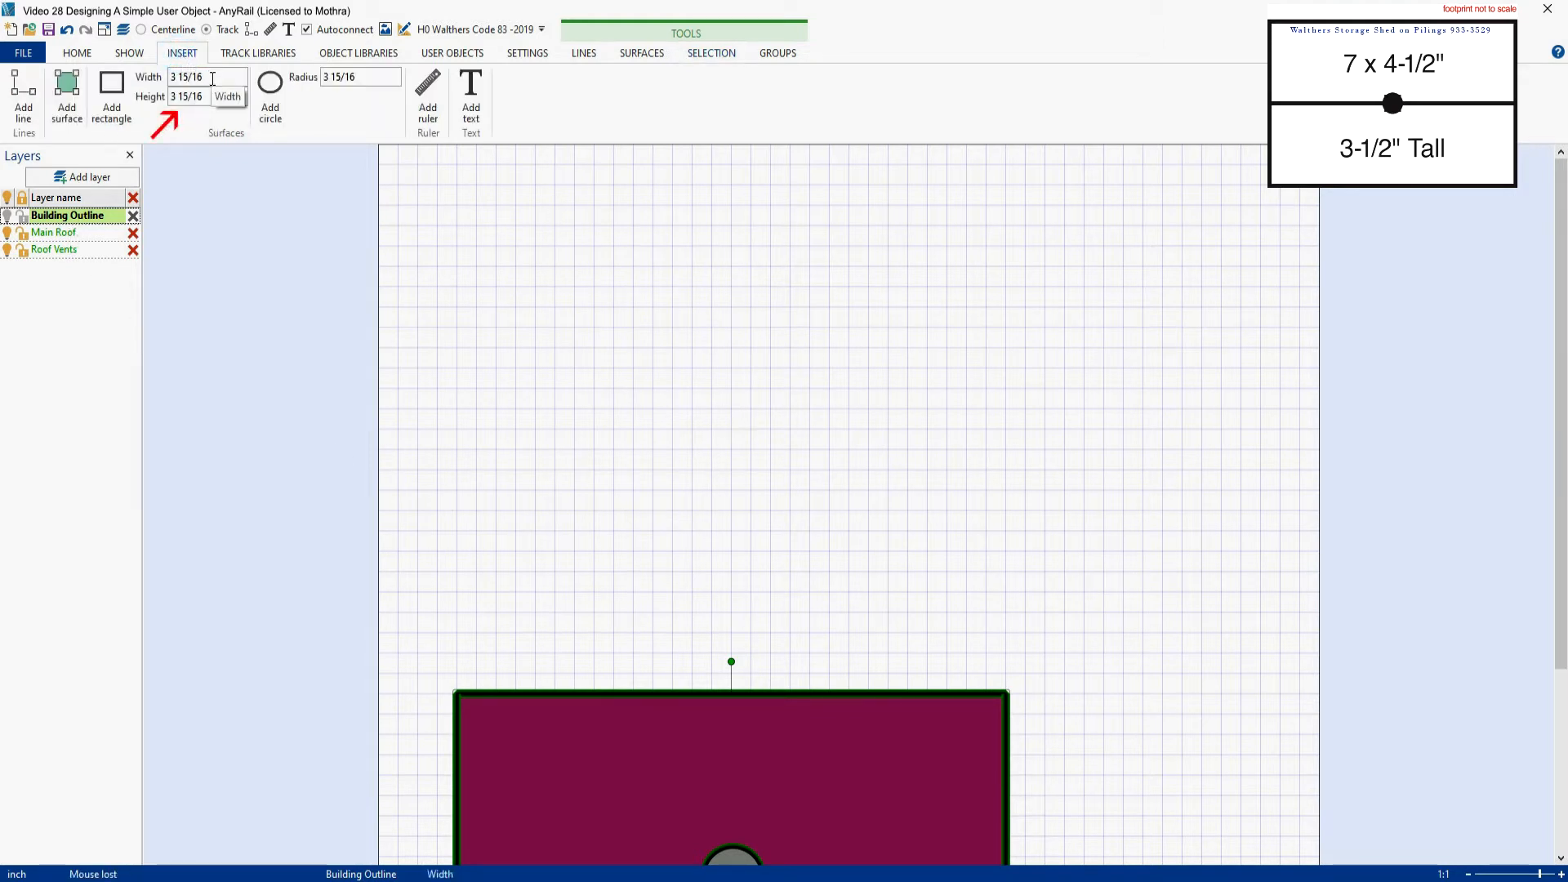
left_click(213, 78)
type("7")
left_click(207, 95)
type("4")
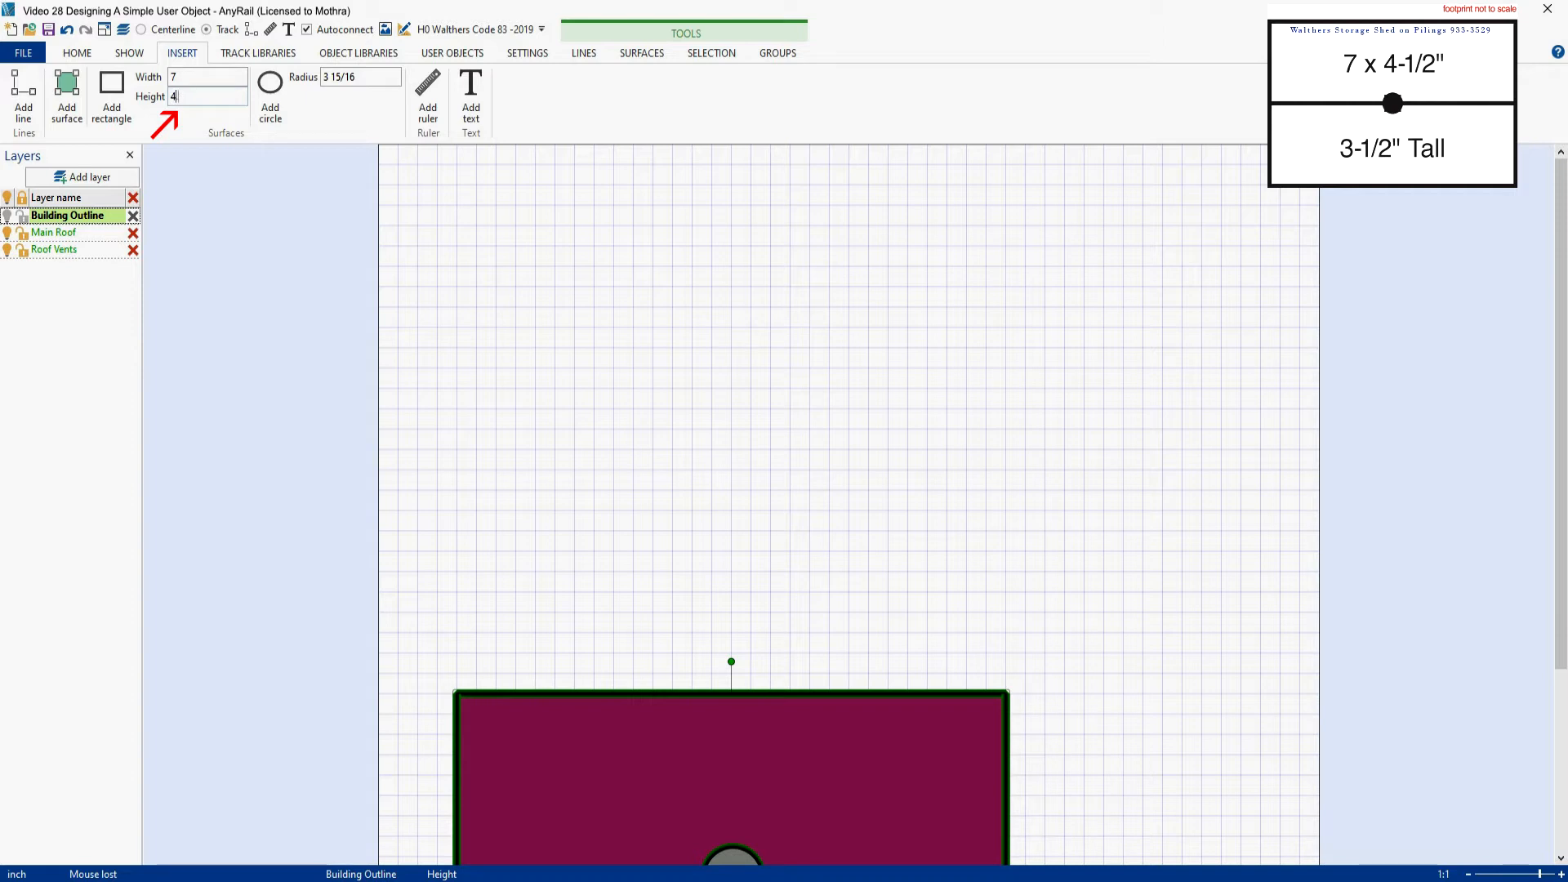
type(" 1/2")
left_click(112, 88)
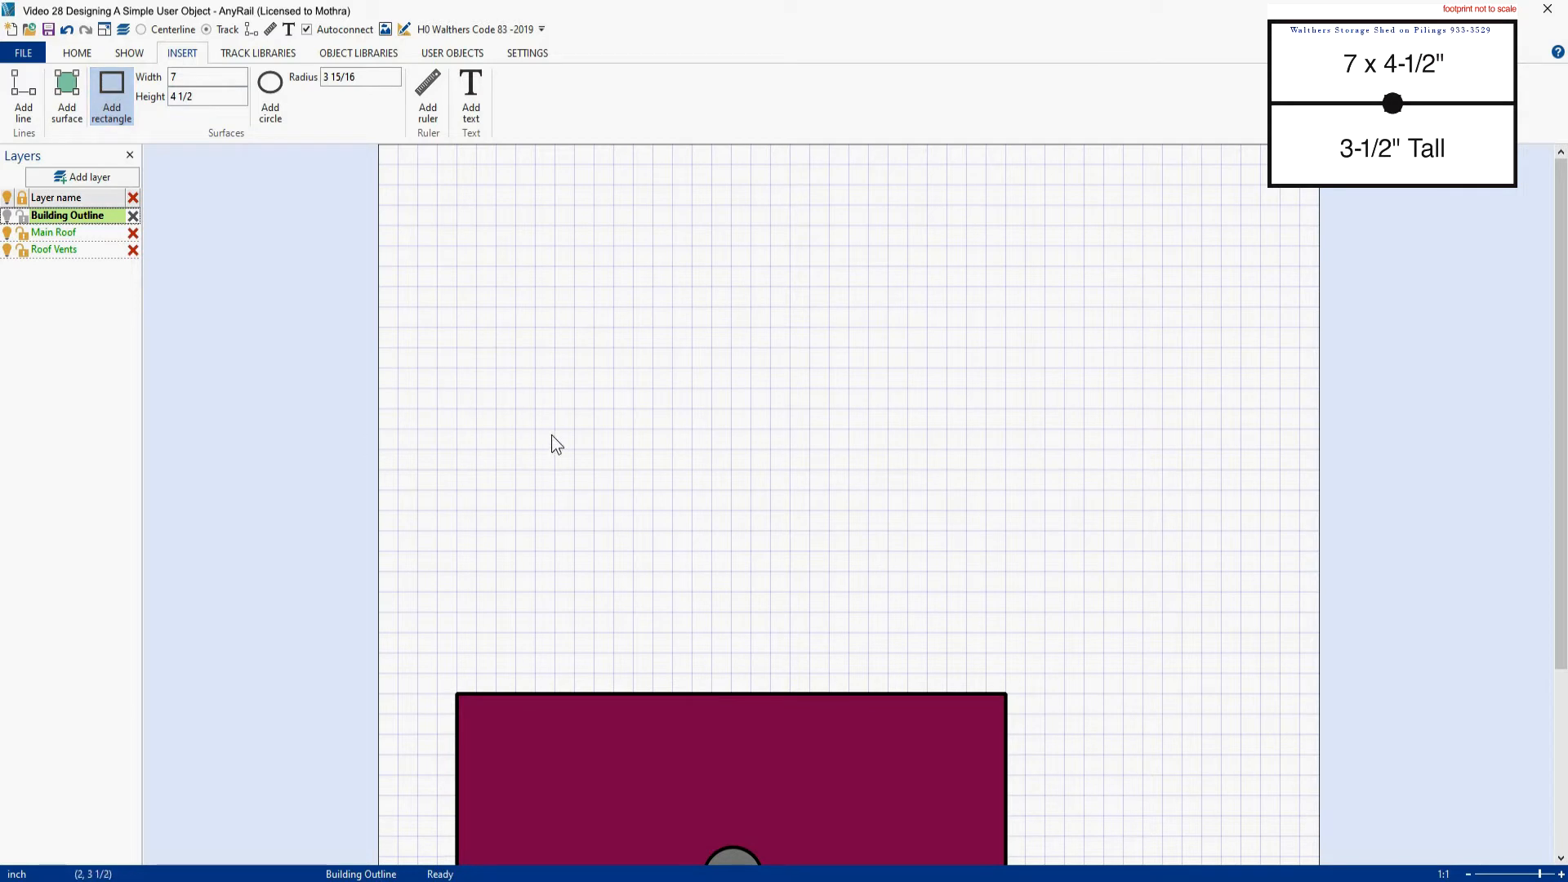
left_click(824, 432)
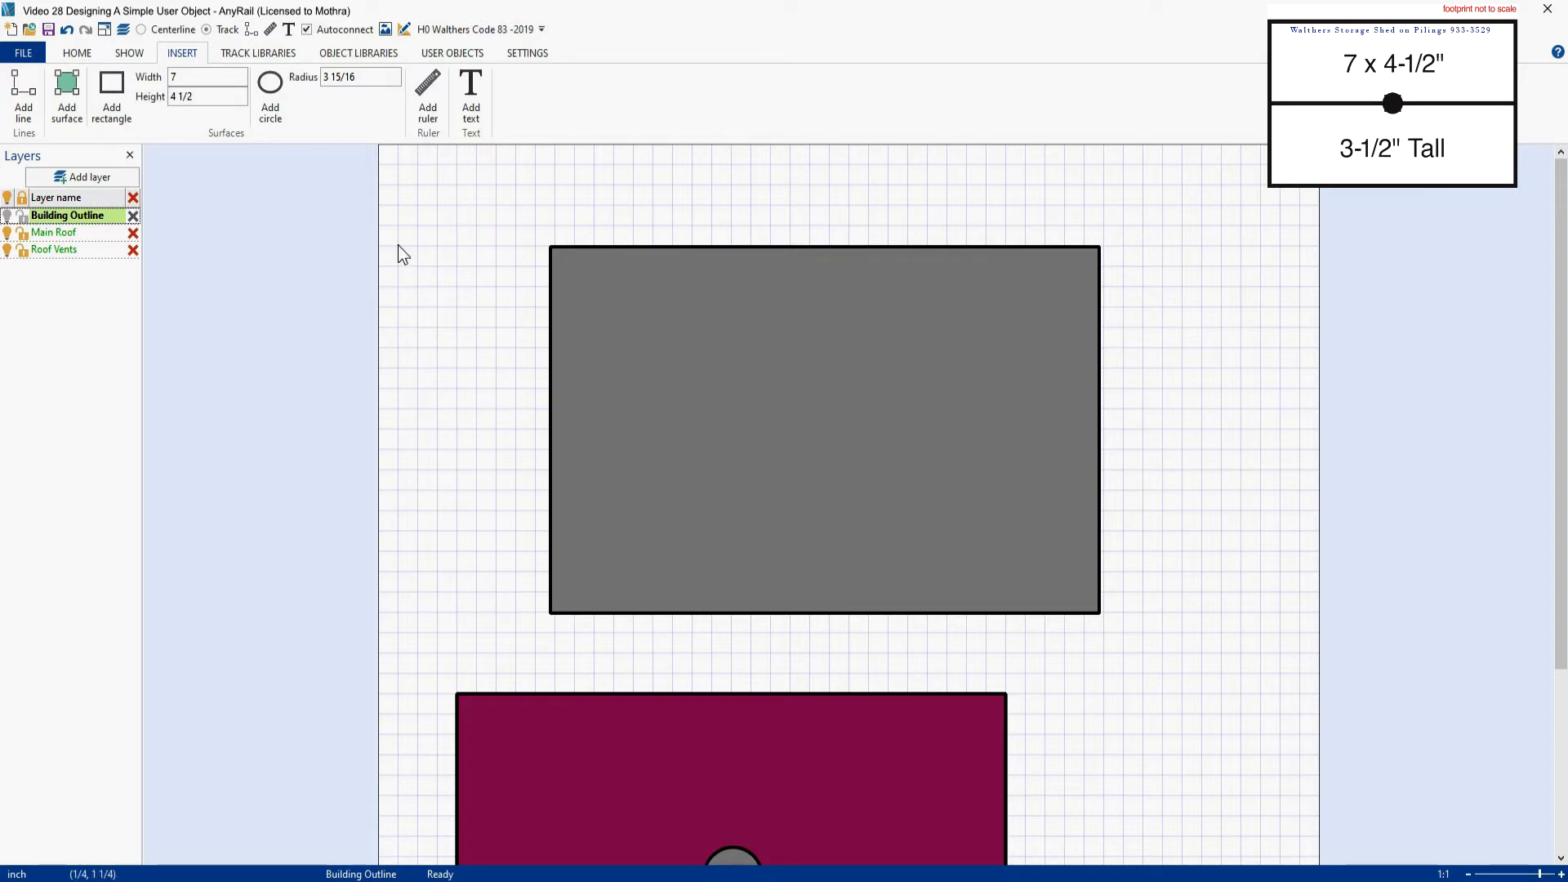
Move the whole new rectangle so that its upper-left corner sits at x 1, y 1
left_click(569, 273)
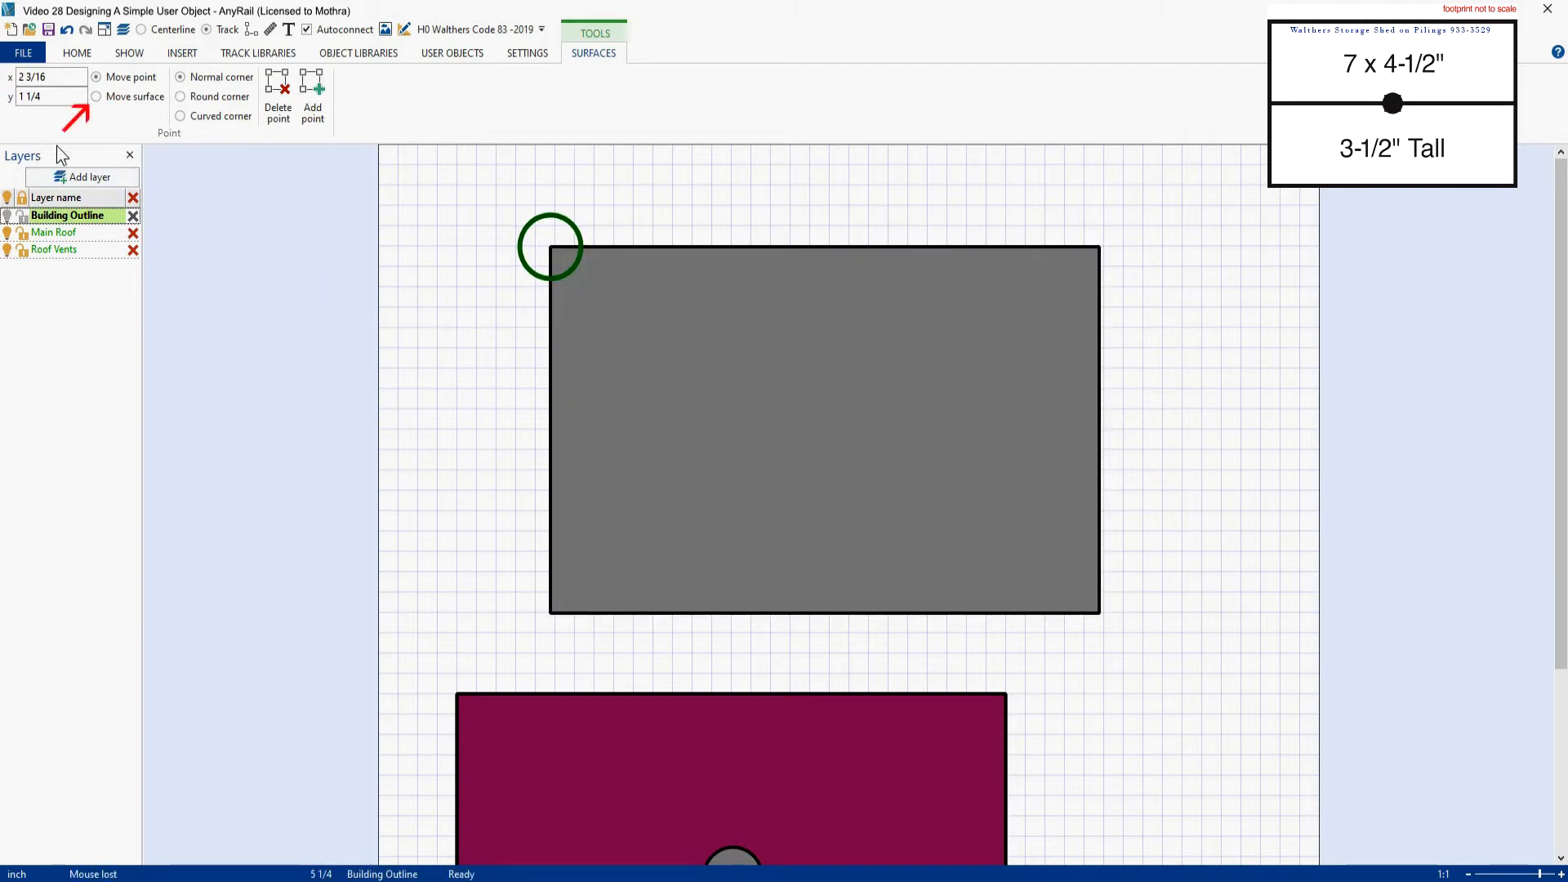
left_click(96, 97)
triple_click(55, 77)
type("1")
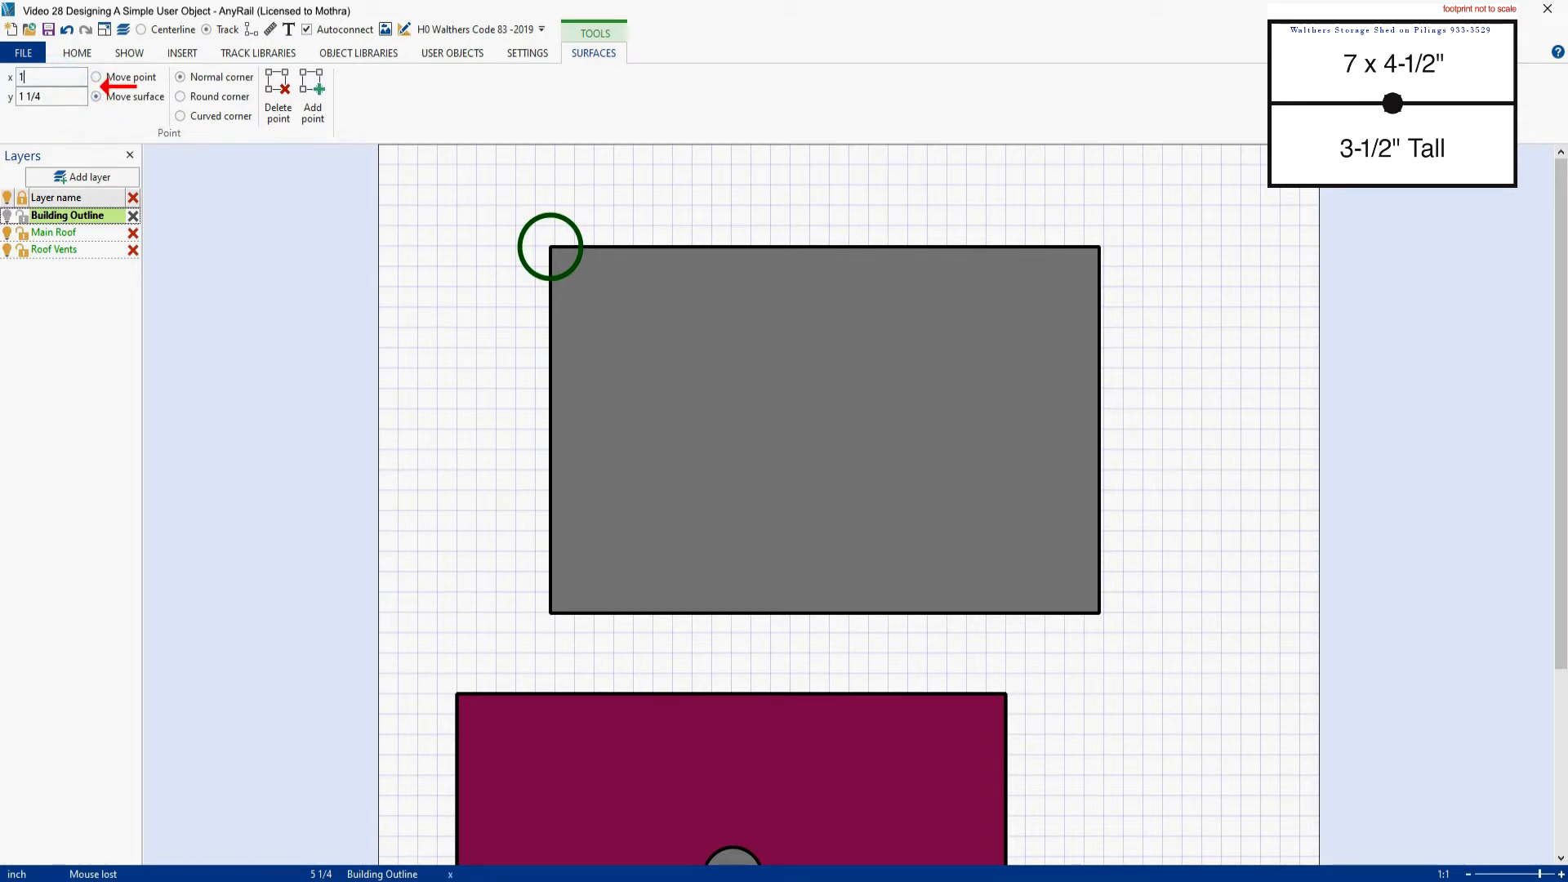
triple_click(50, 94)
type("1")
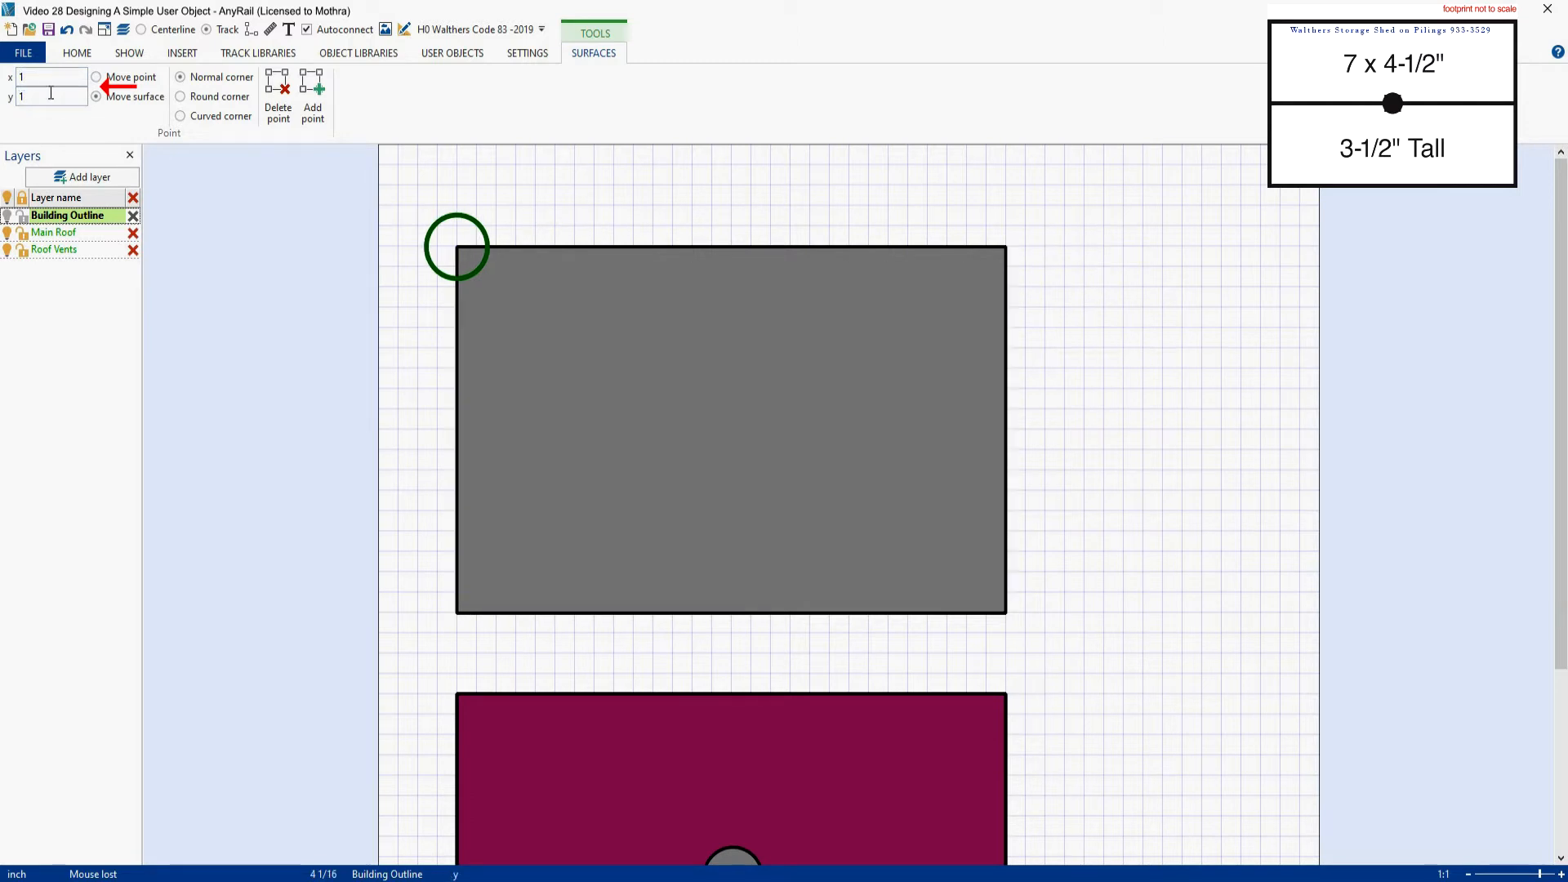
key("Return")
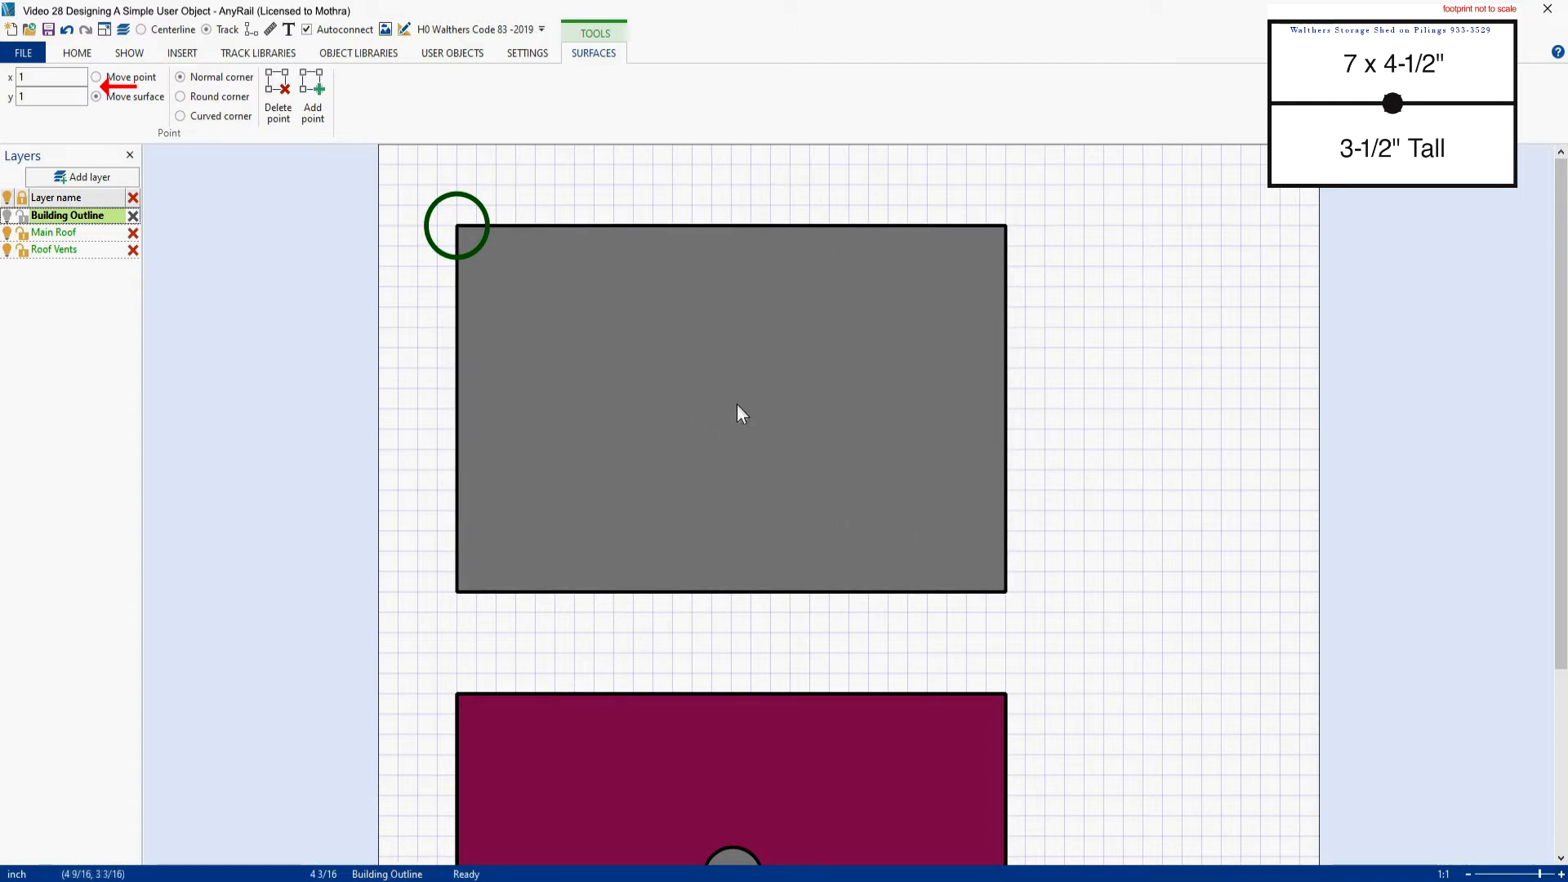
Increase the fill transparency of the building outline rectangle until only its border shows over the grid
left_click(720, 225)
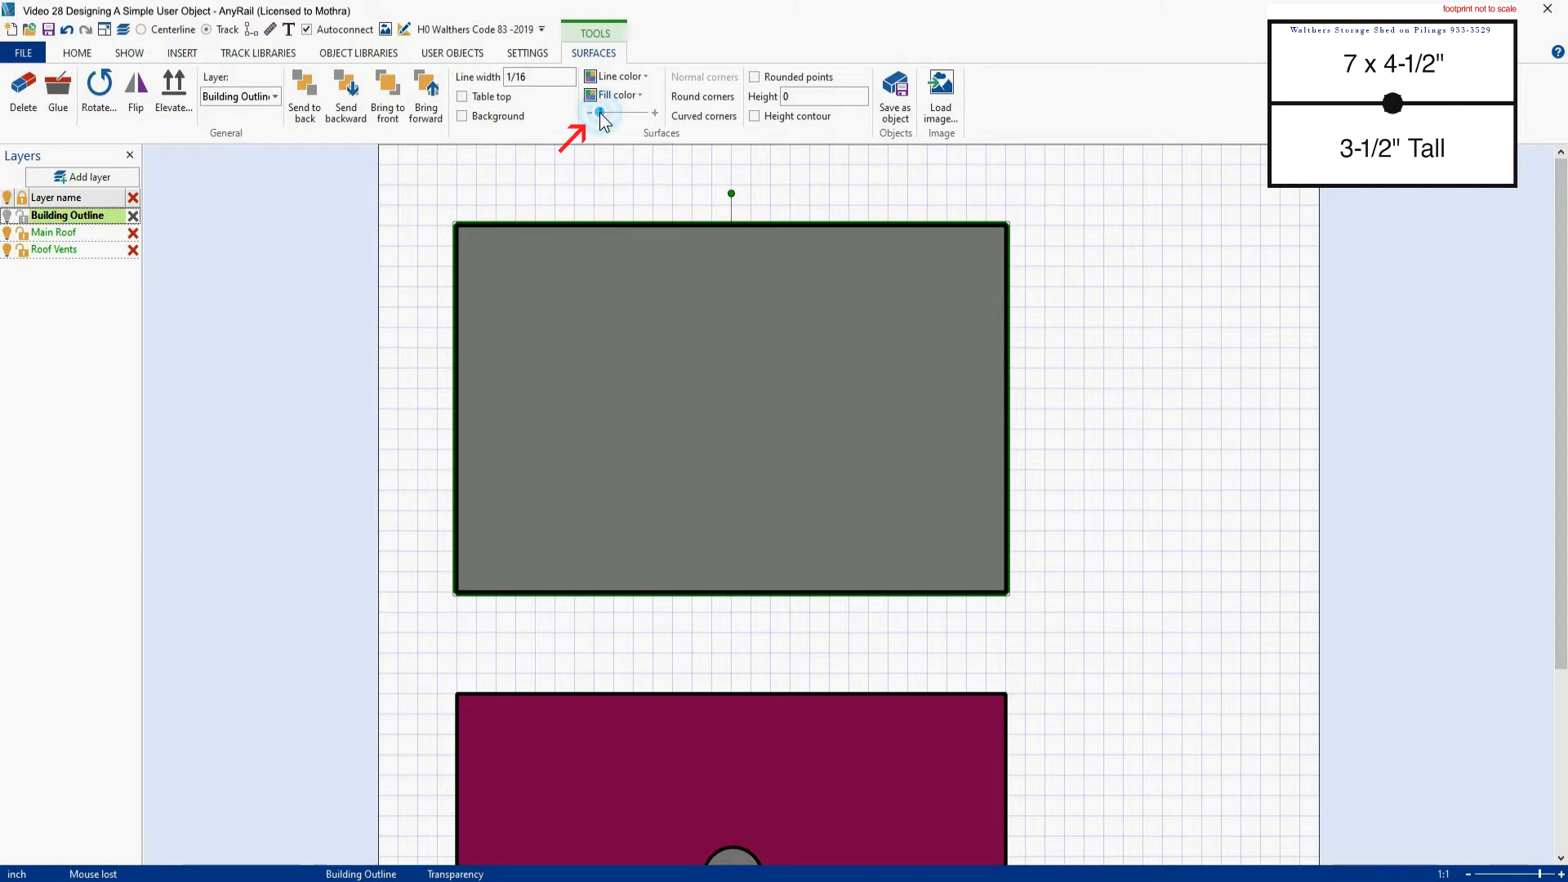
left_click_drag(601, 113, 644, 115)
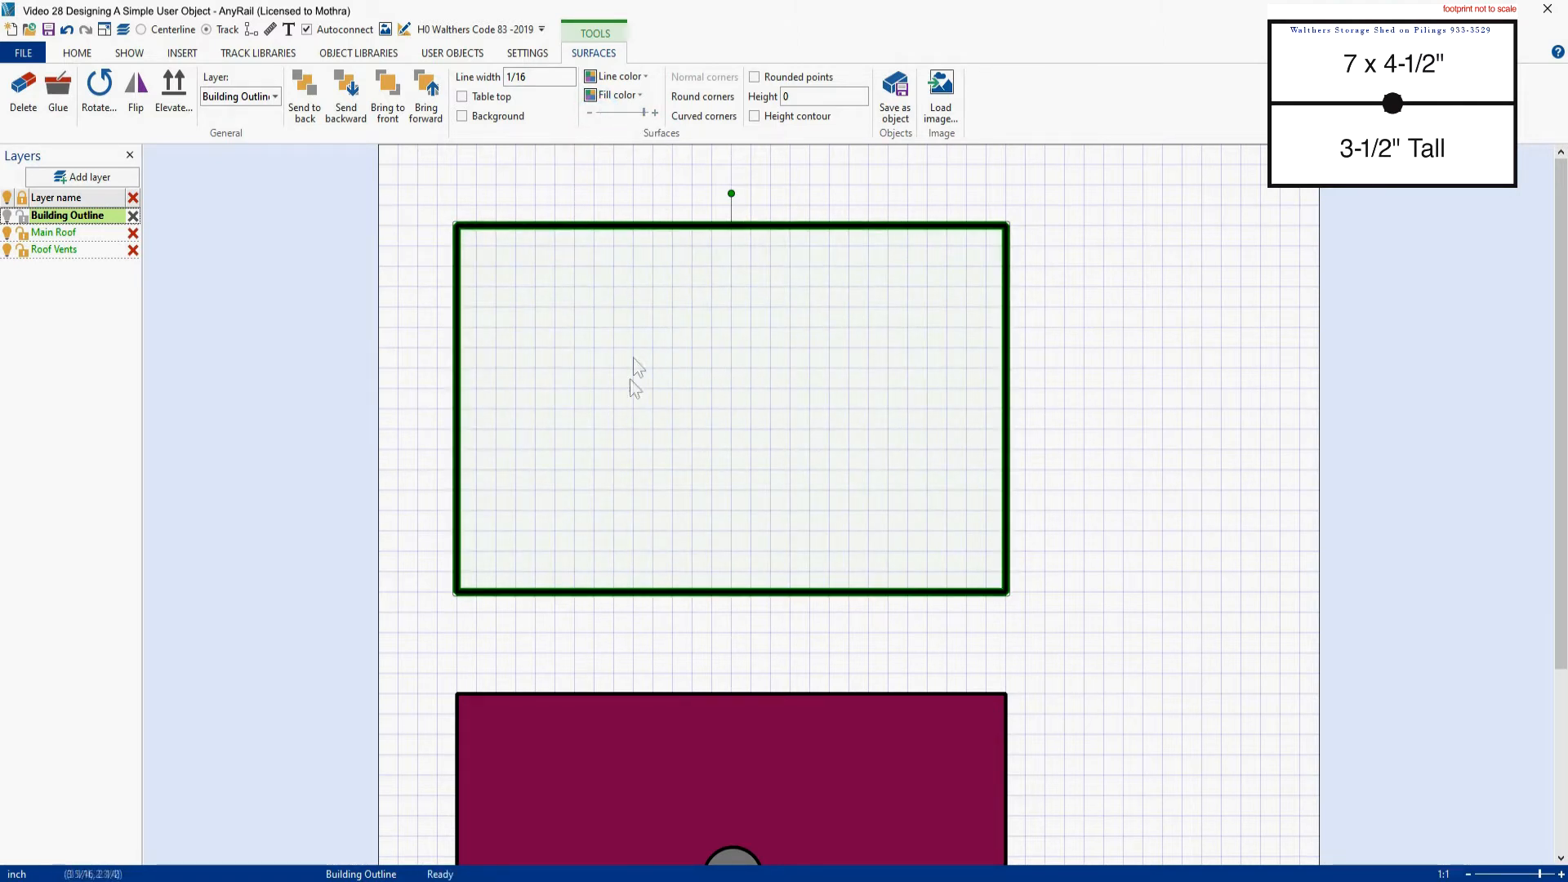
left_click(1127, 383)
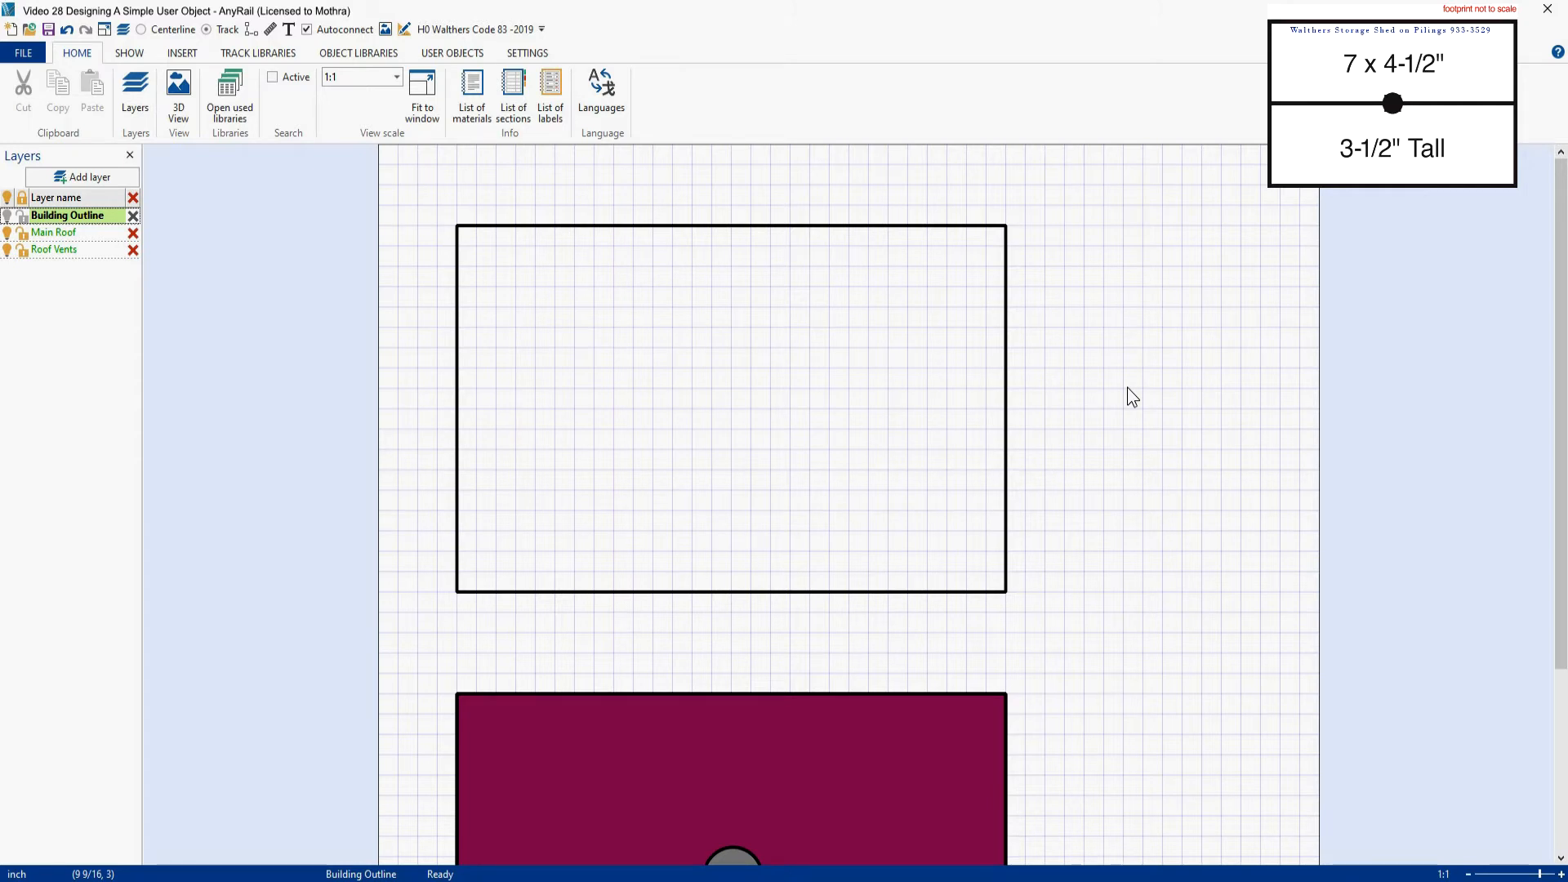
Make Main Roof the active layer and insert a rectangle 7 inches wide and 2 1/4 inches high over the building outline
left_click_drag(1560, 336, 1561, 462)
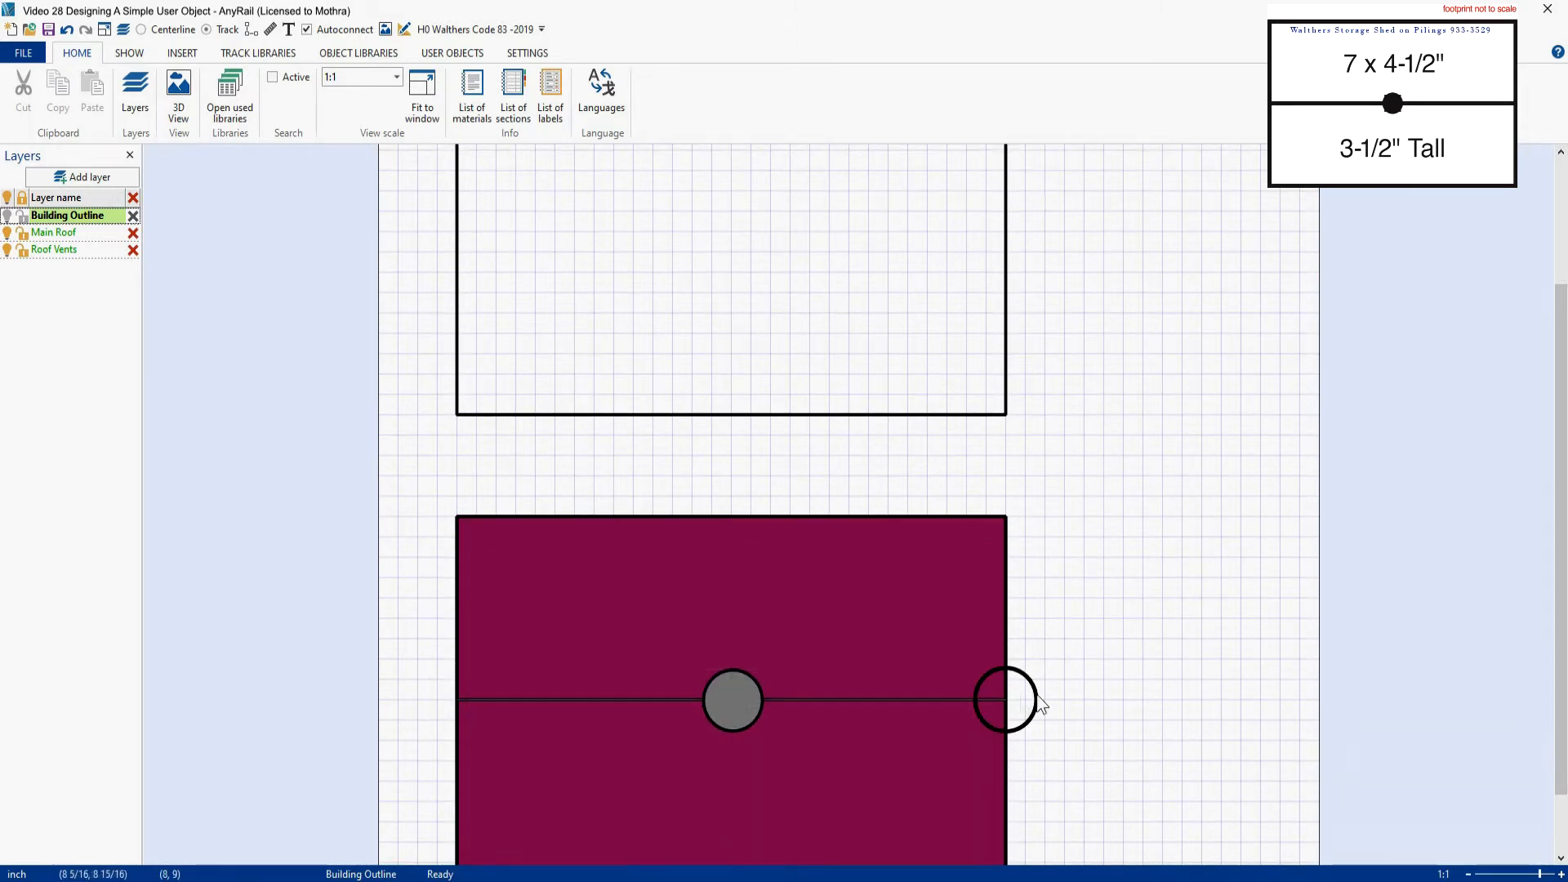
left_click_drag(1561, 528, 1560, 418)
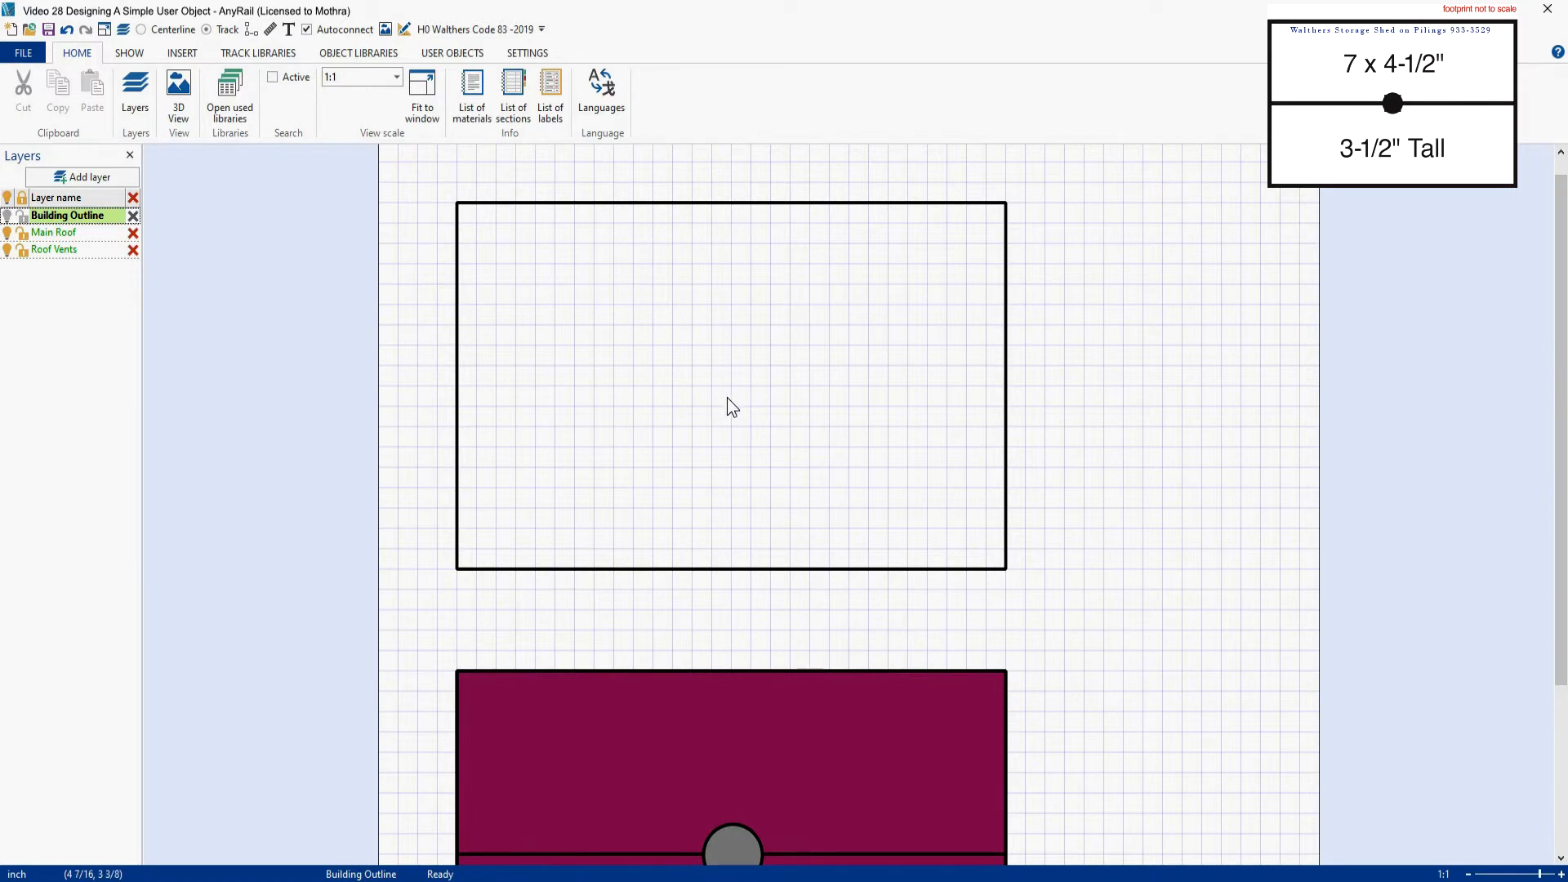
left_click(77, 232)
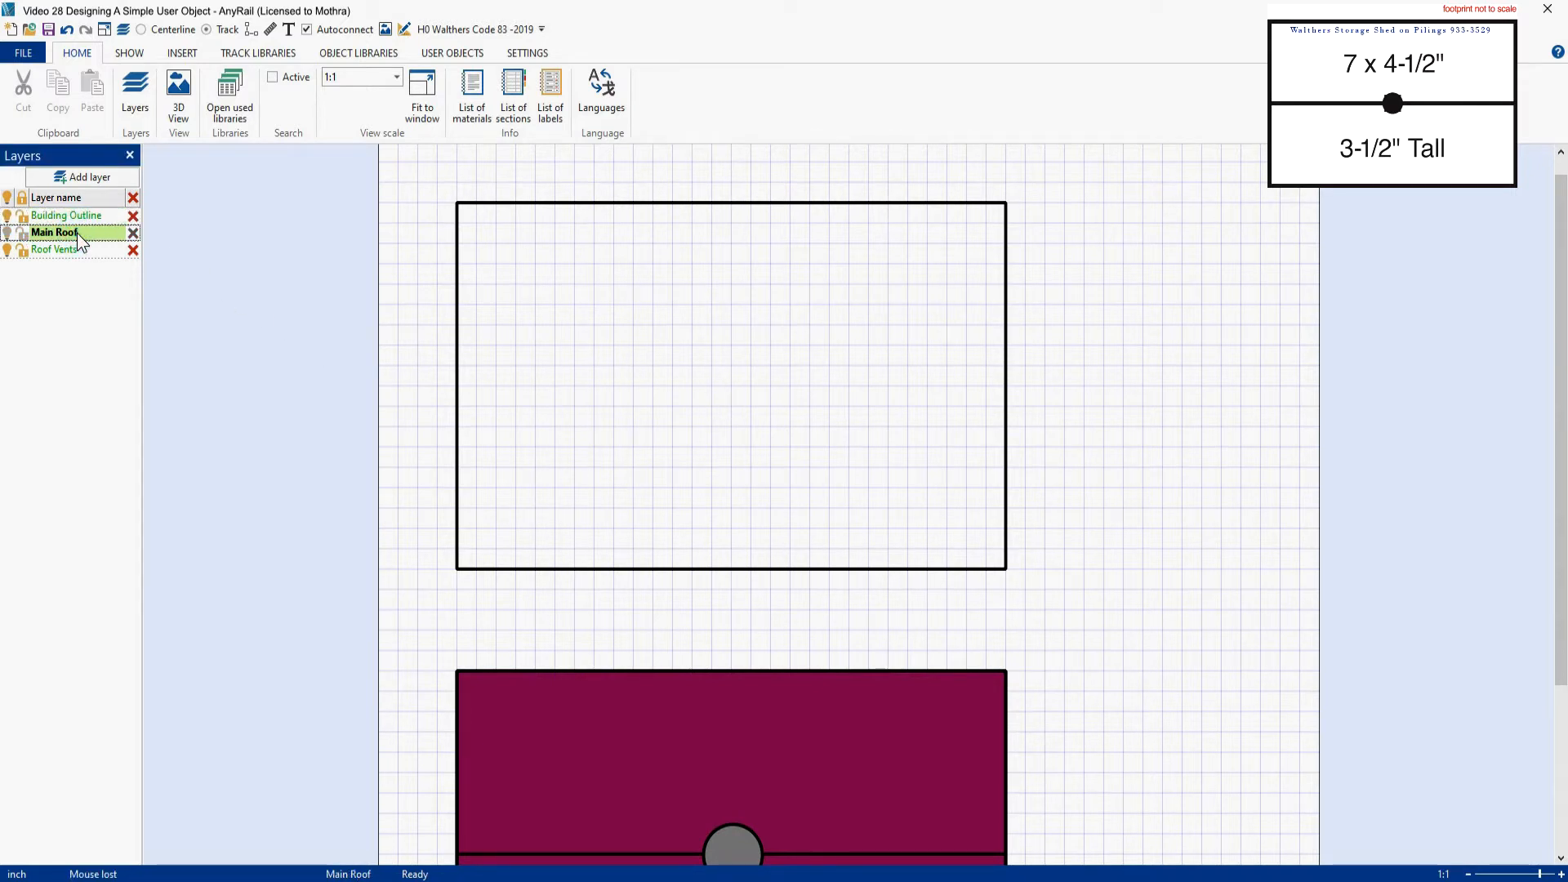
left_click(179, 56)
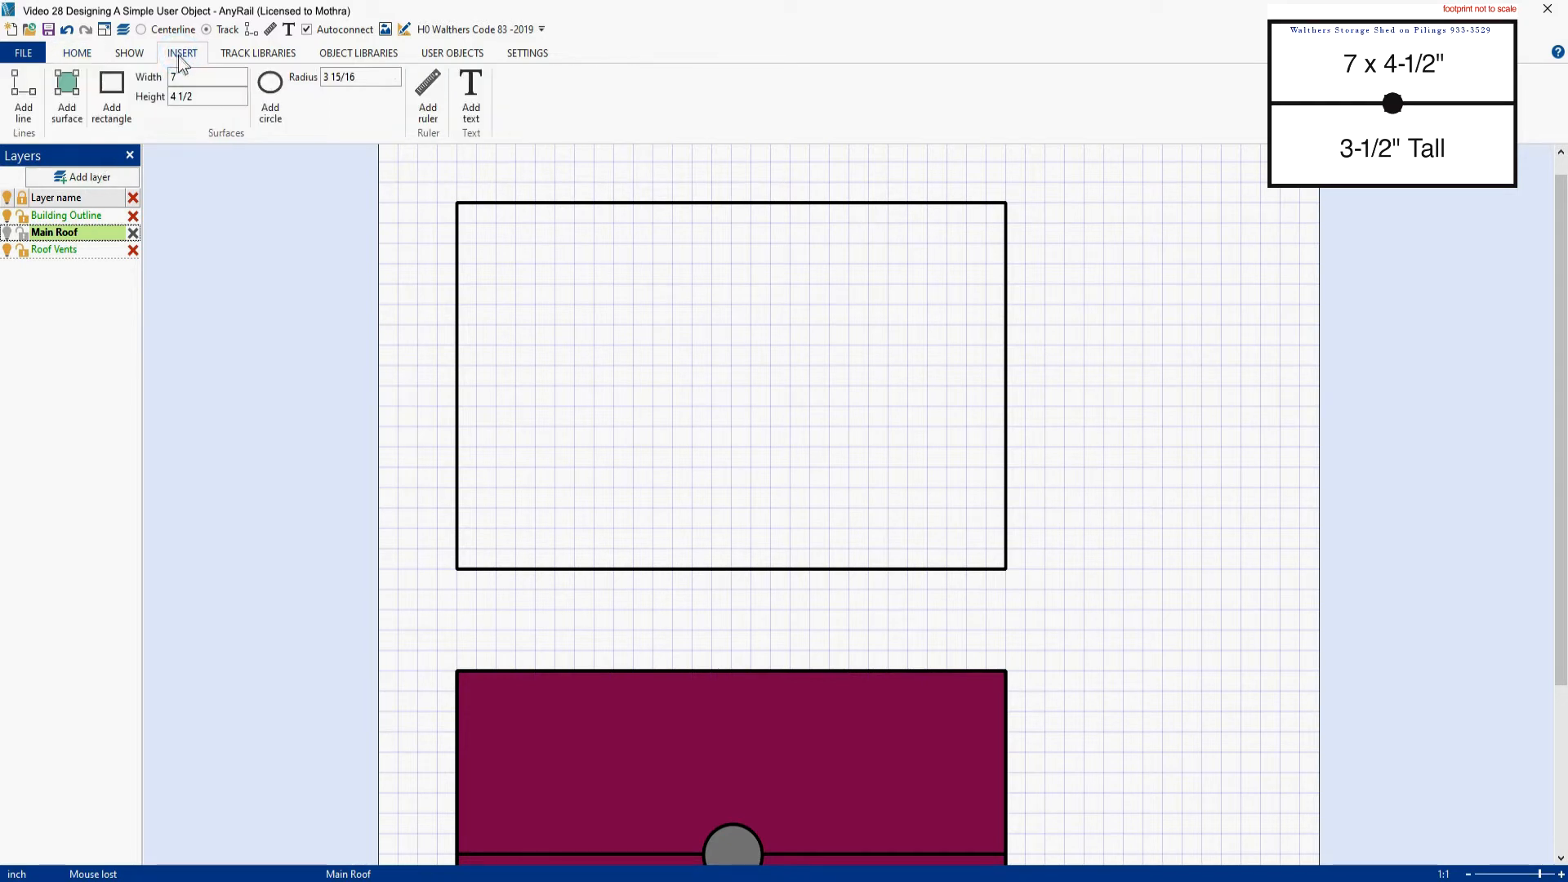
left_click(198, 97)
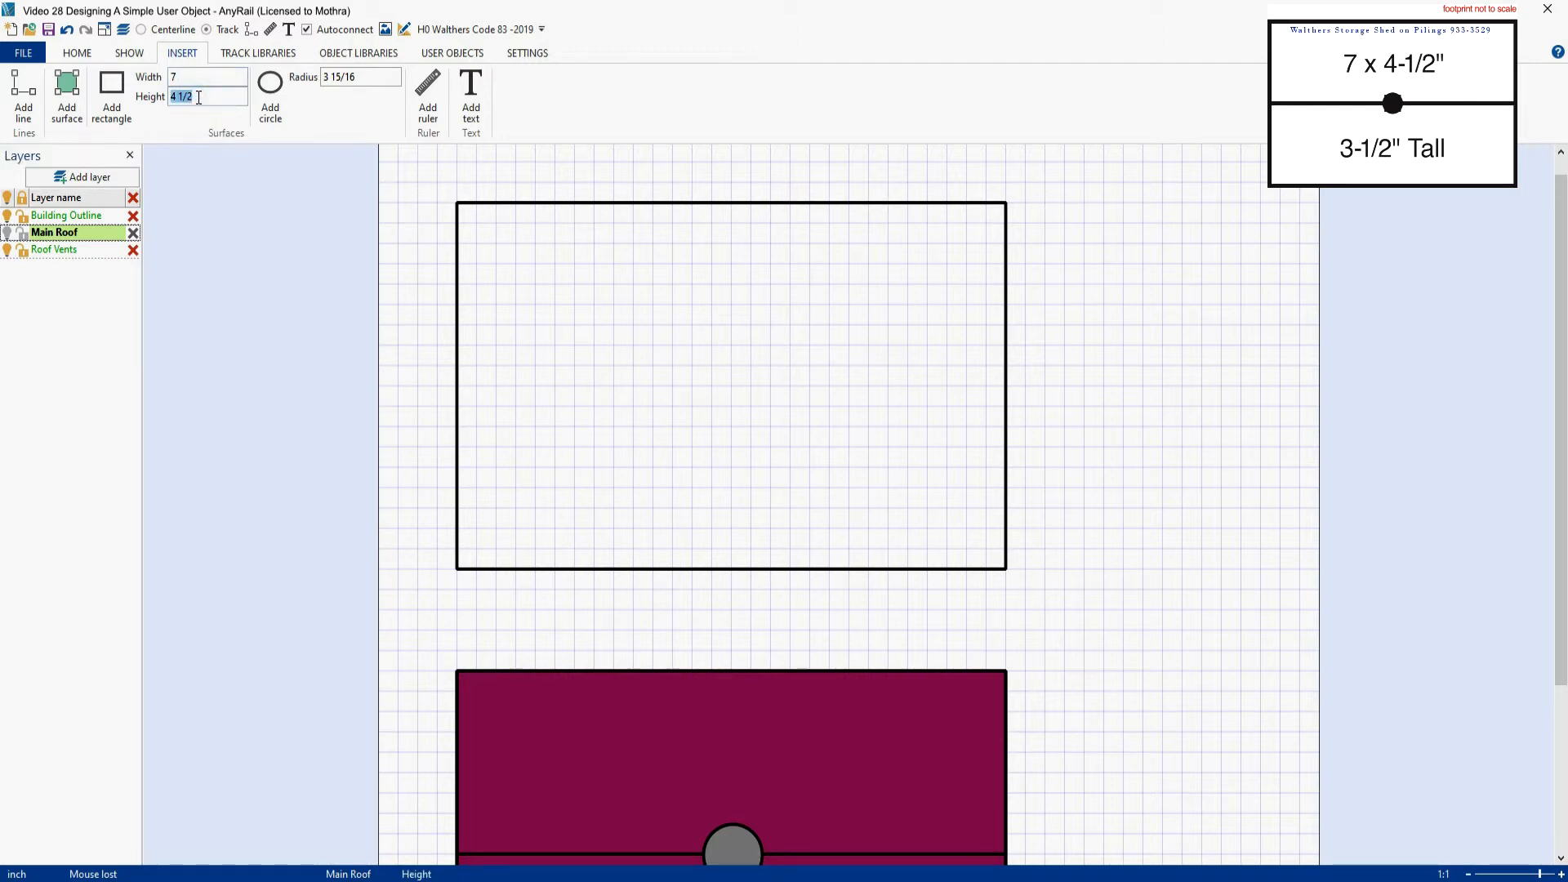
type("2.25")
left_click(106, 81)
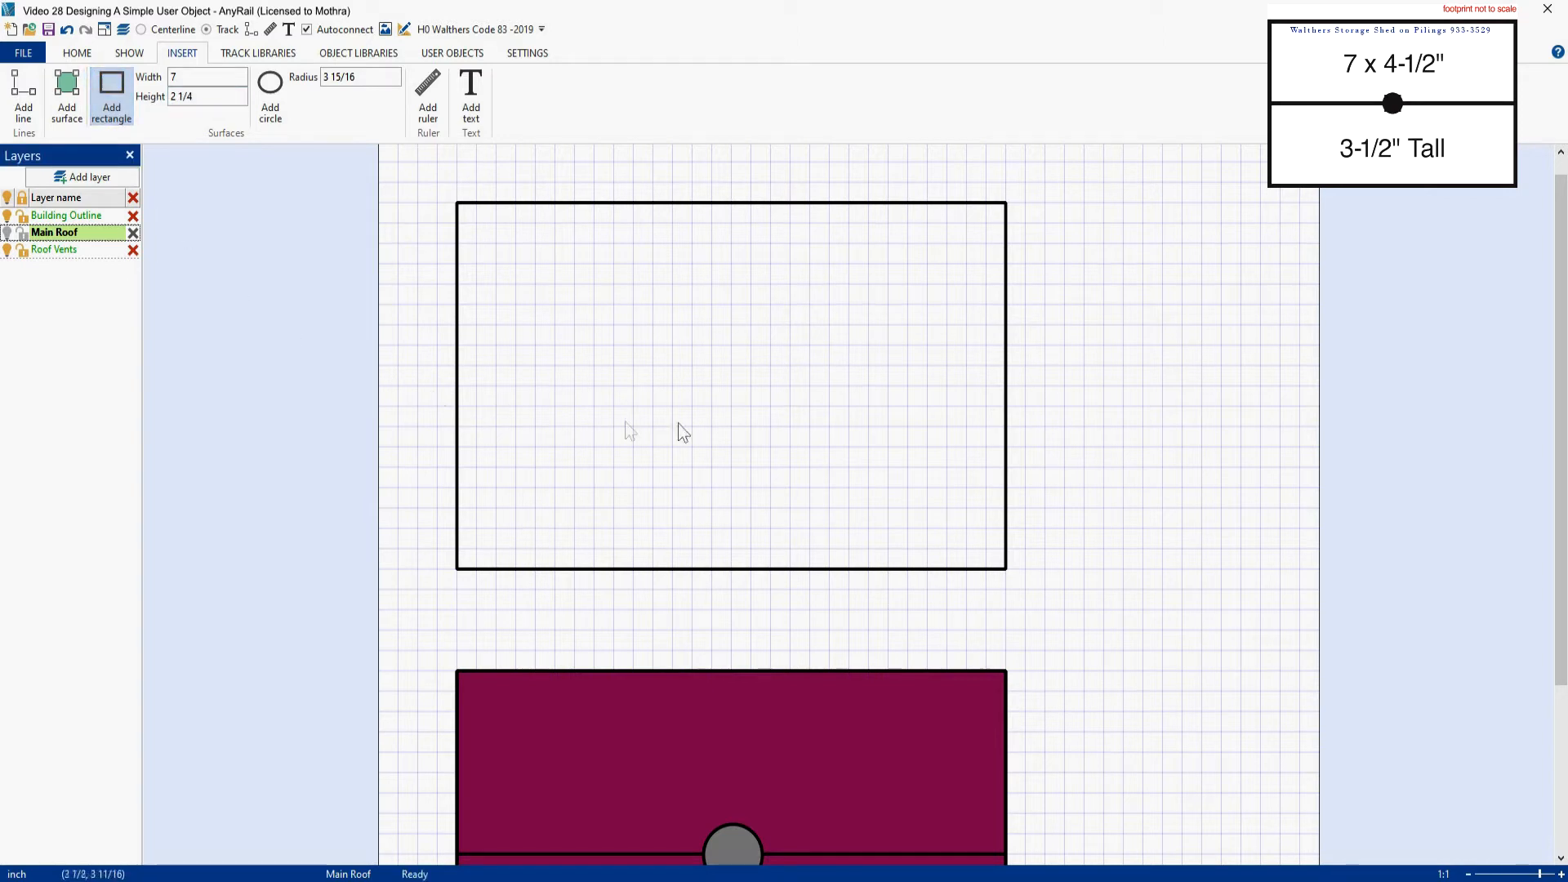
left_click(856, 389)
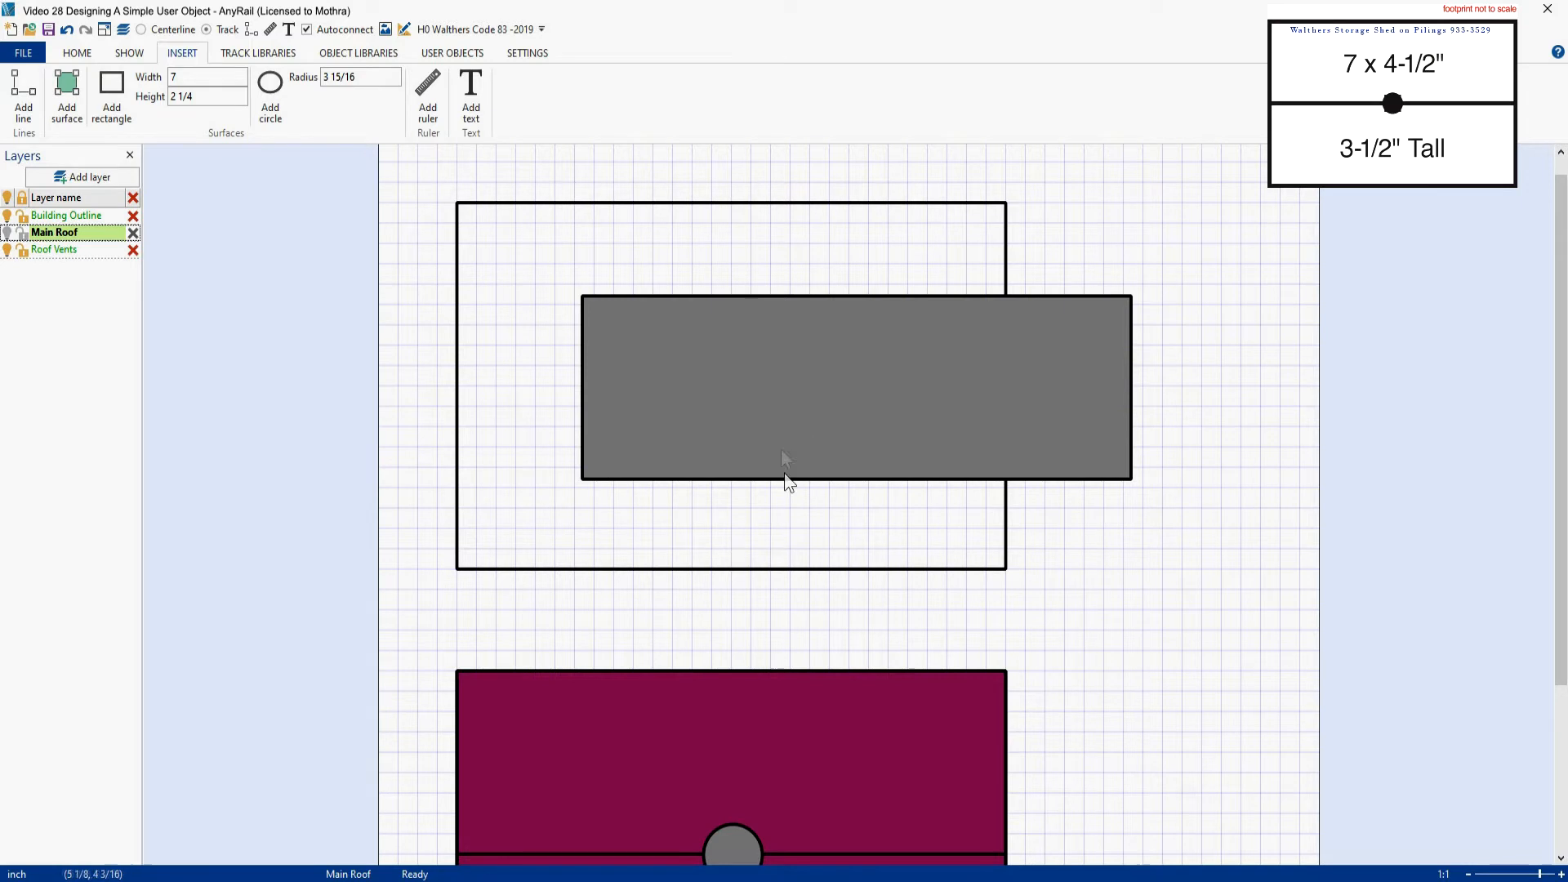
Move the roof rectangle by its upper-left corner to x 1, y 1, covering the upper half of the outline
left_click(571, 330)
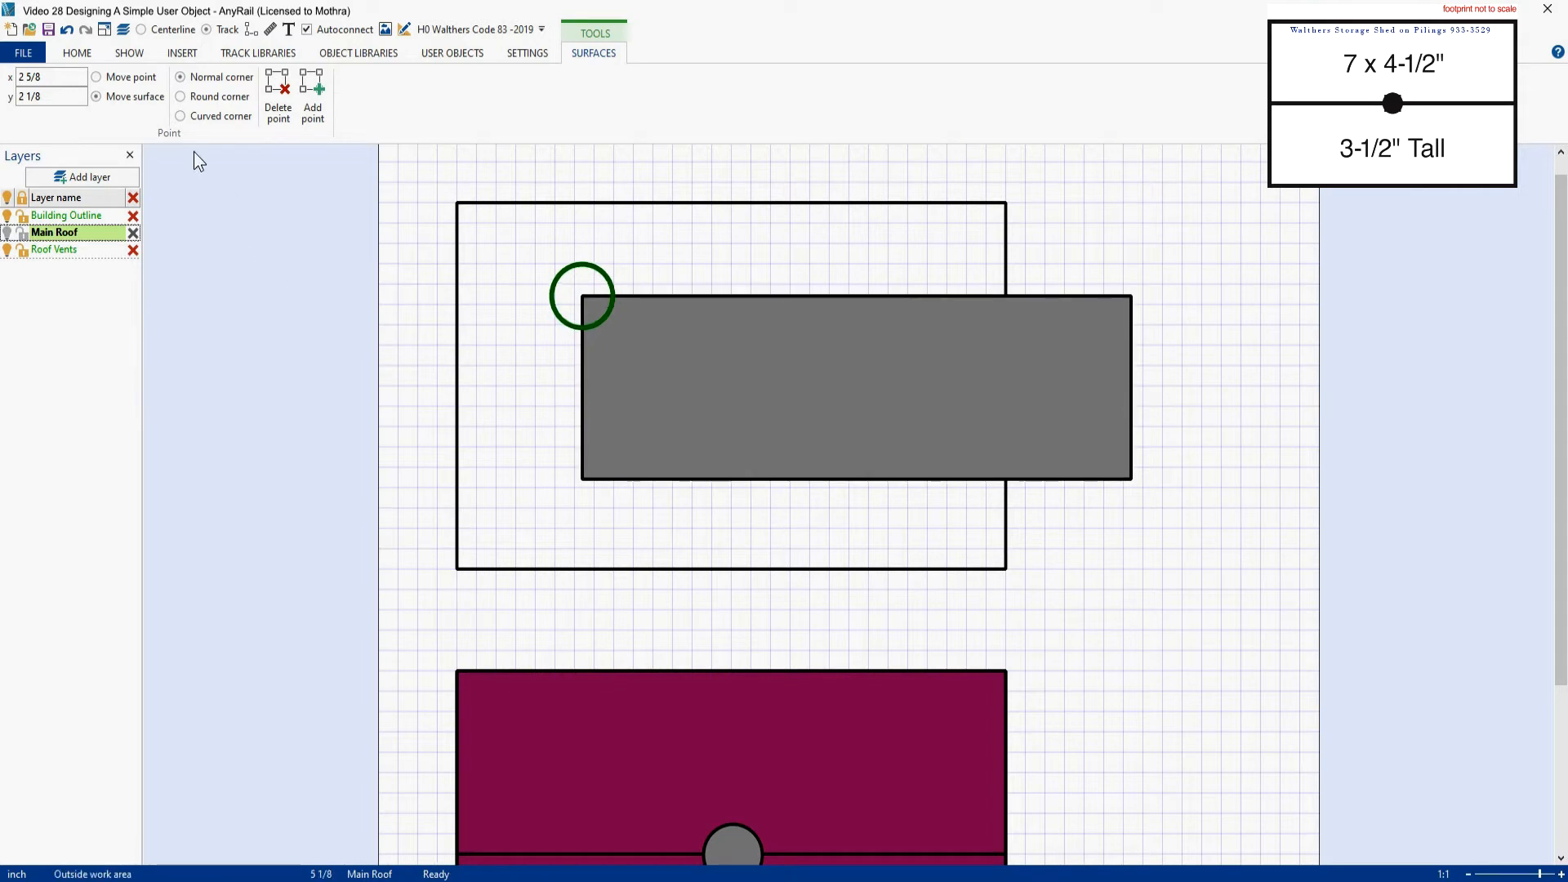
left_click(57, 78)
type("1")
key("Tab")
type("1")
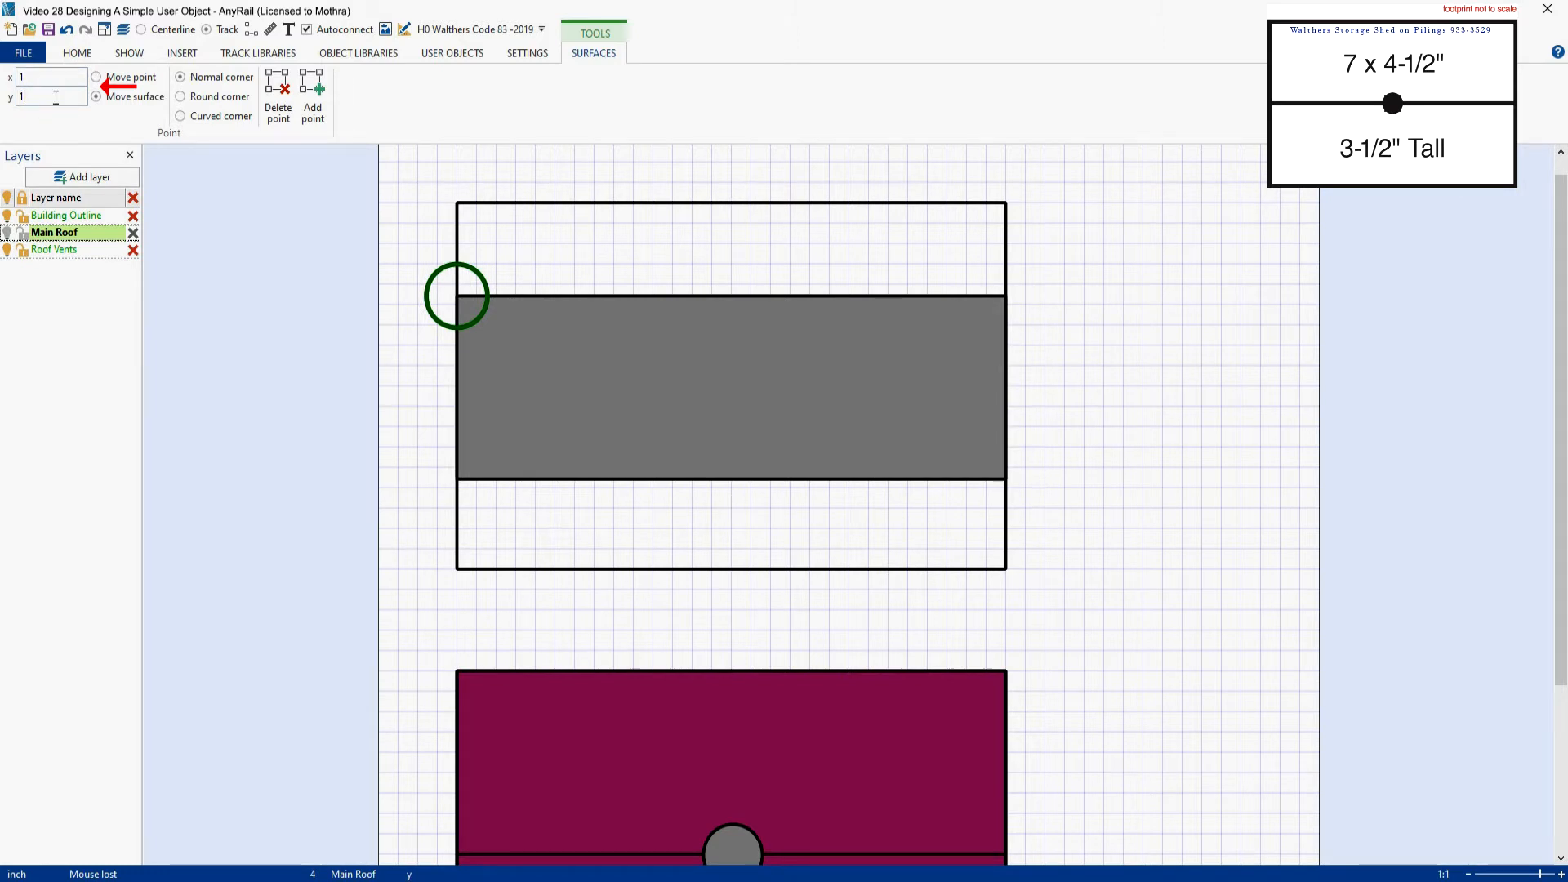
key("Return")
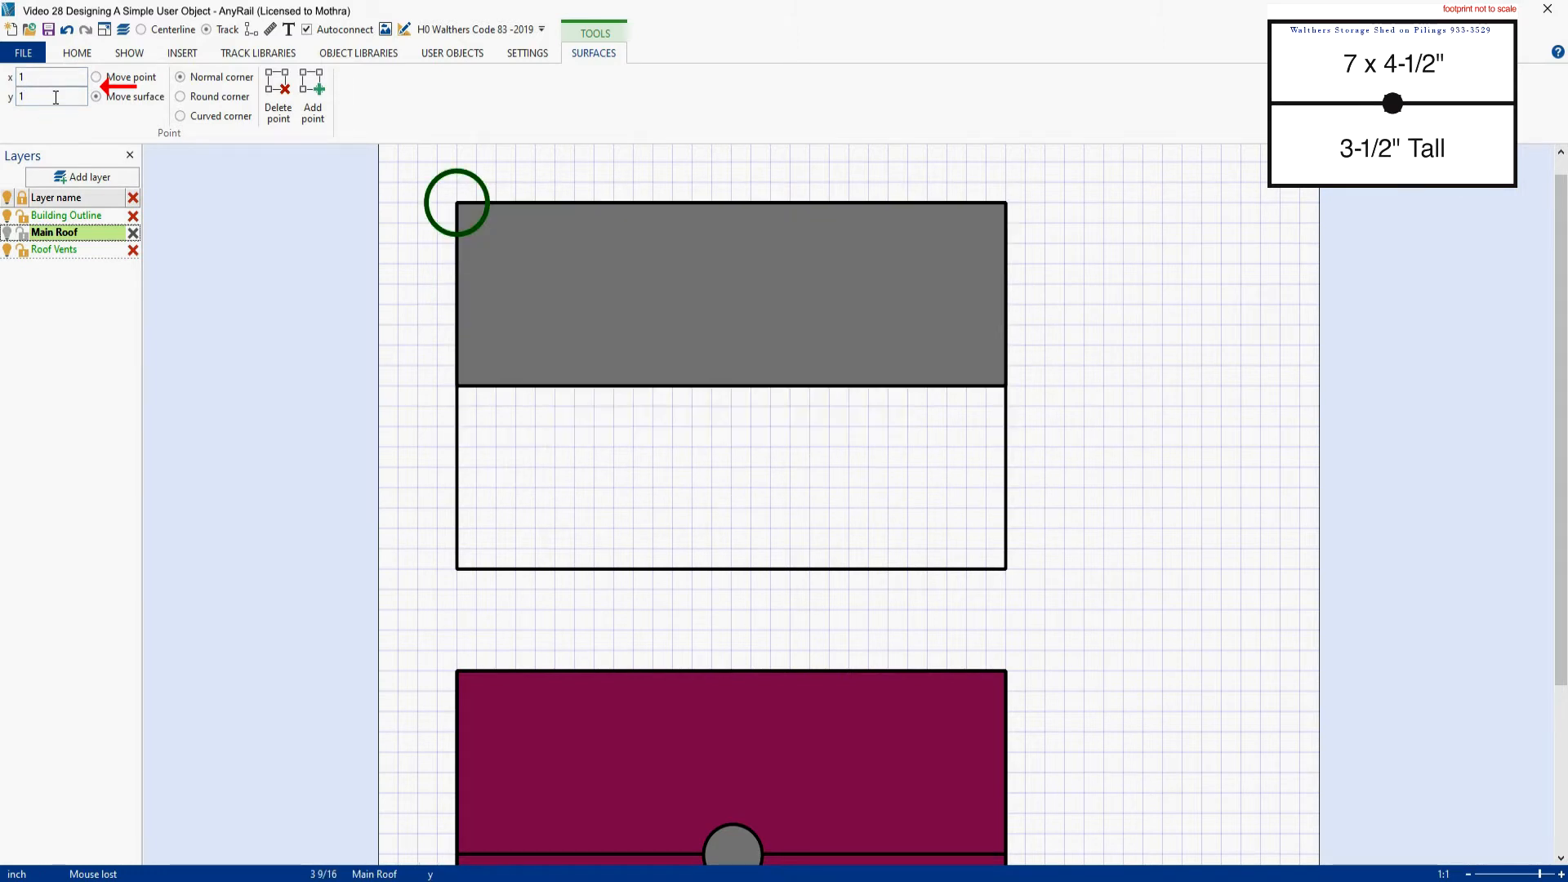
Set the fill color of the roof rectangle to the same maroon as the existing shed's roof
left_click(717, 386)
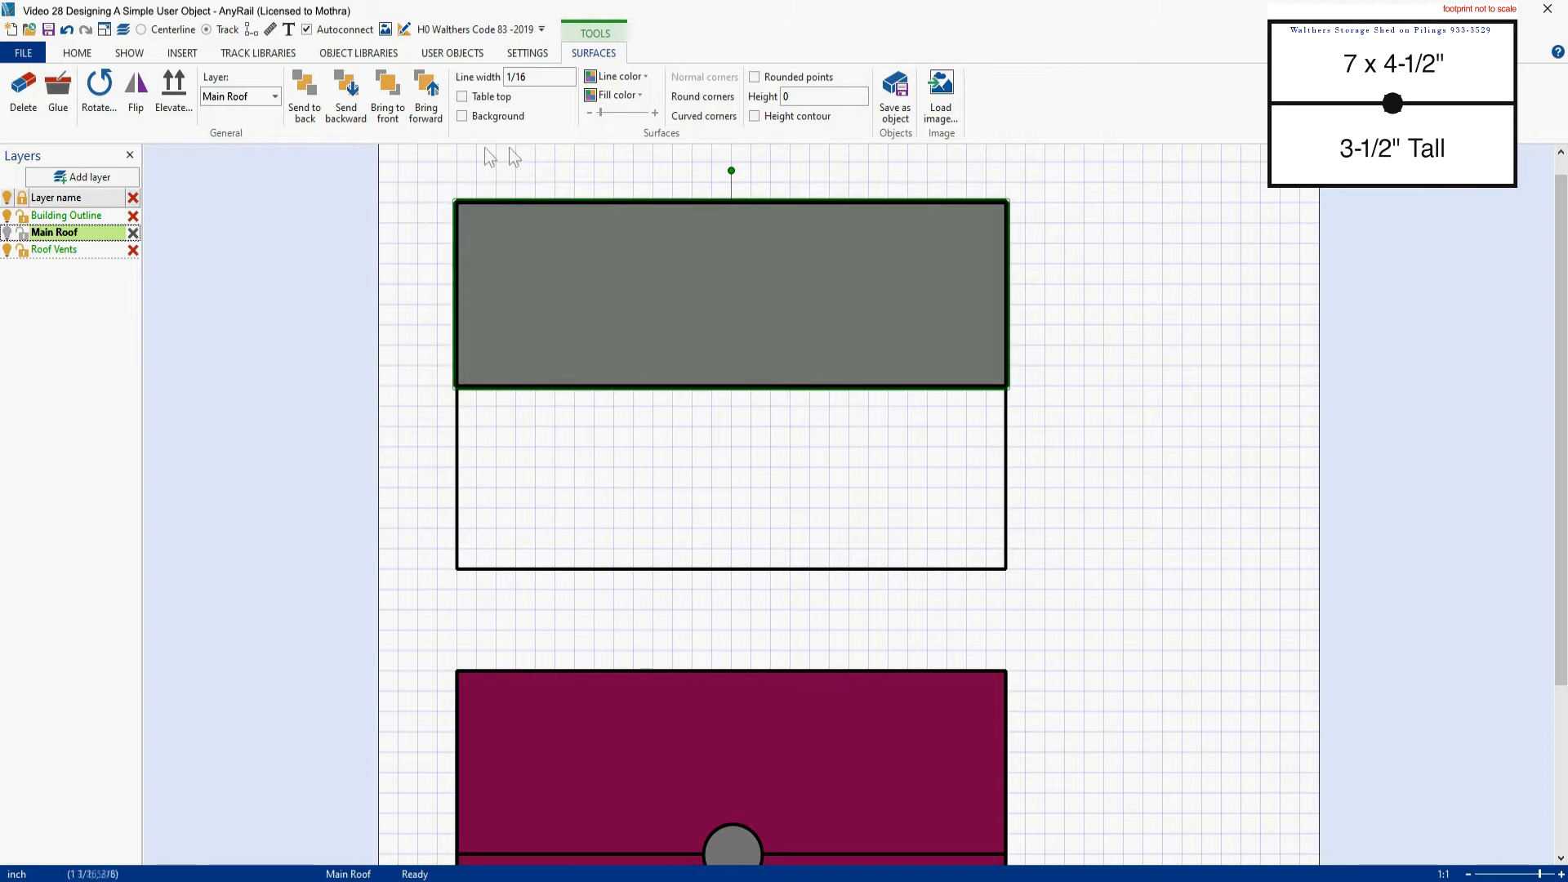
left_click(638, 96)
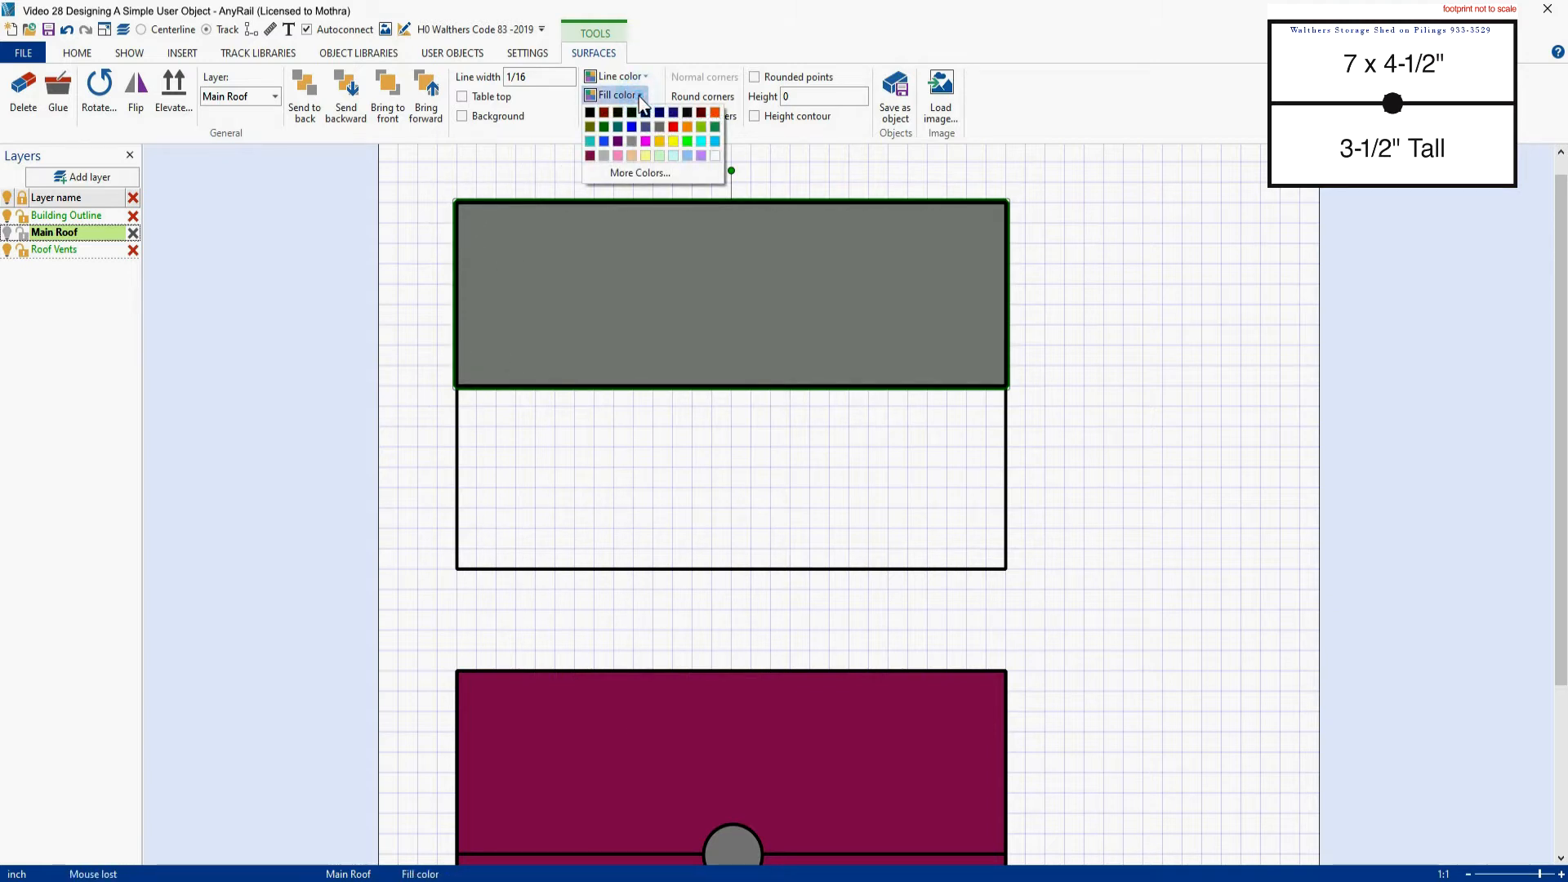
left_click(589, 156)
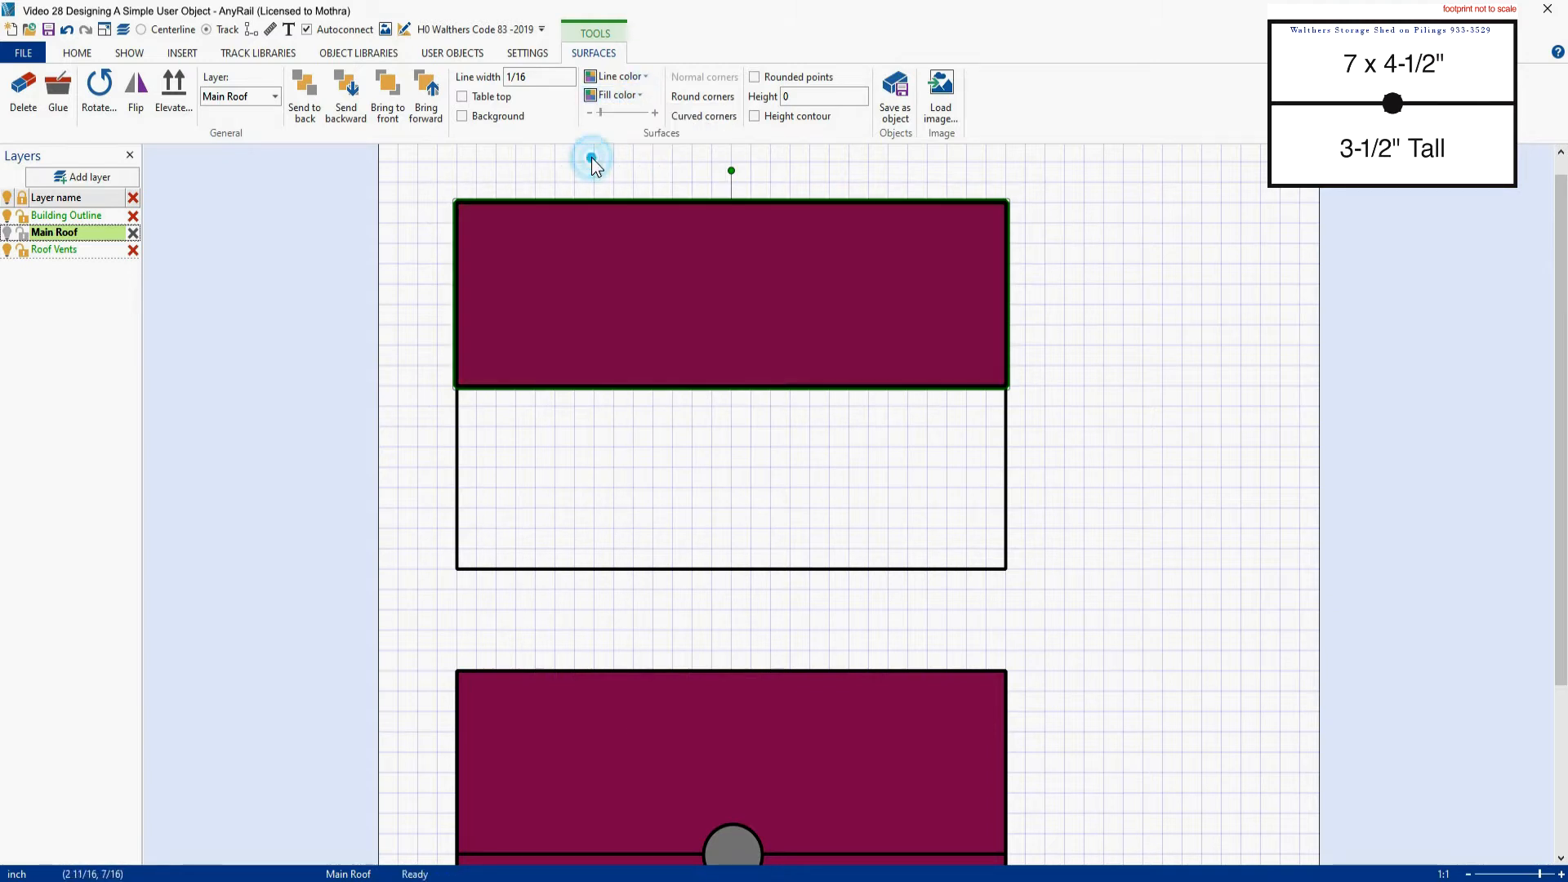
Duplicate the maroon roof rectangle and move the copy over the lower half of the building outline
left_click(590, 172)
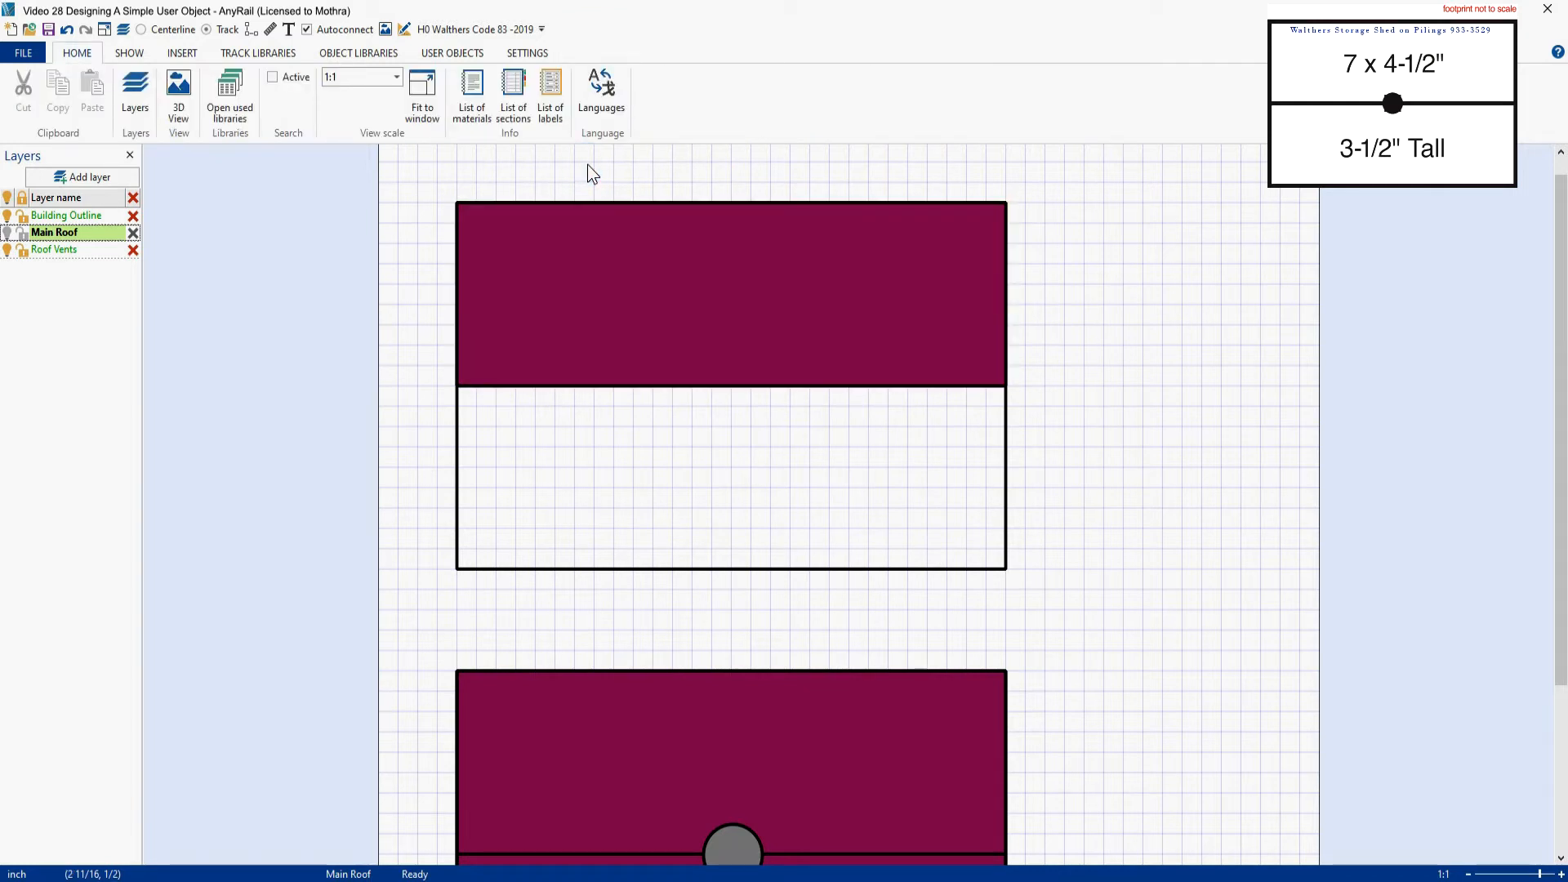
left_click(699, 389)
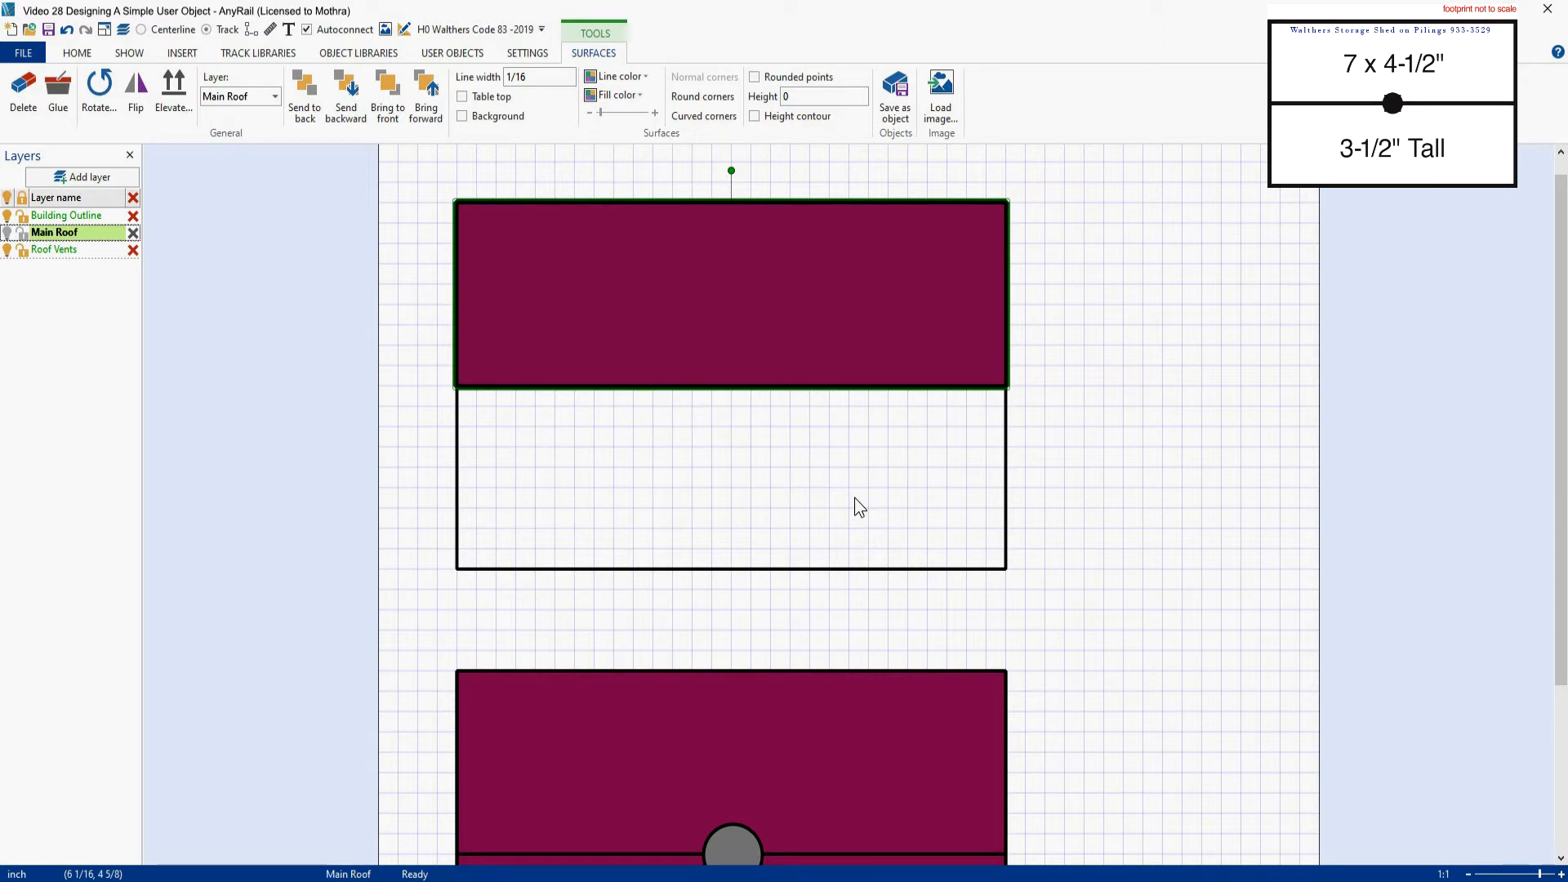
key("ctrl+v")
left_click(1053, 492)
left_click_drag(1053, 495, 749, 425)
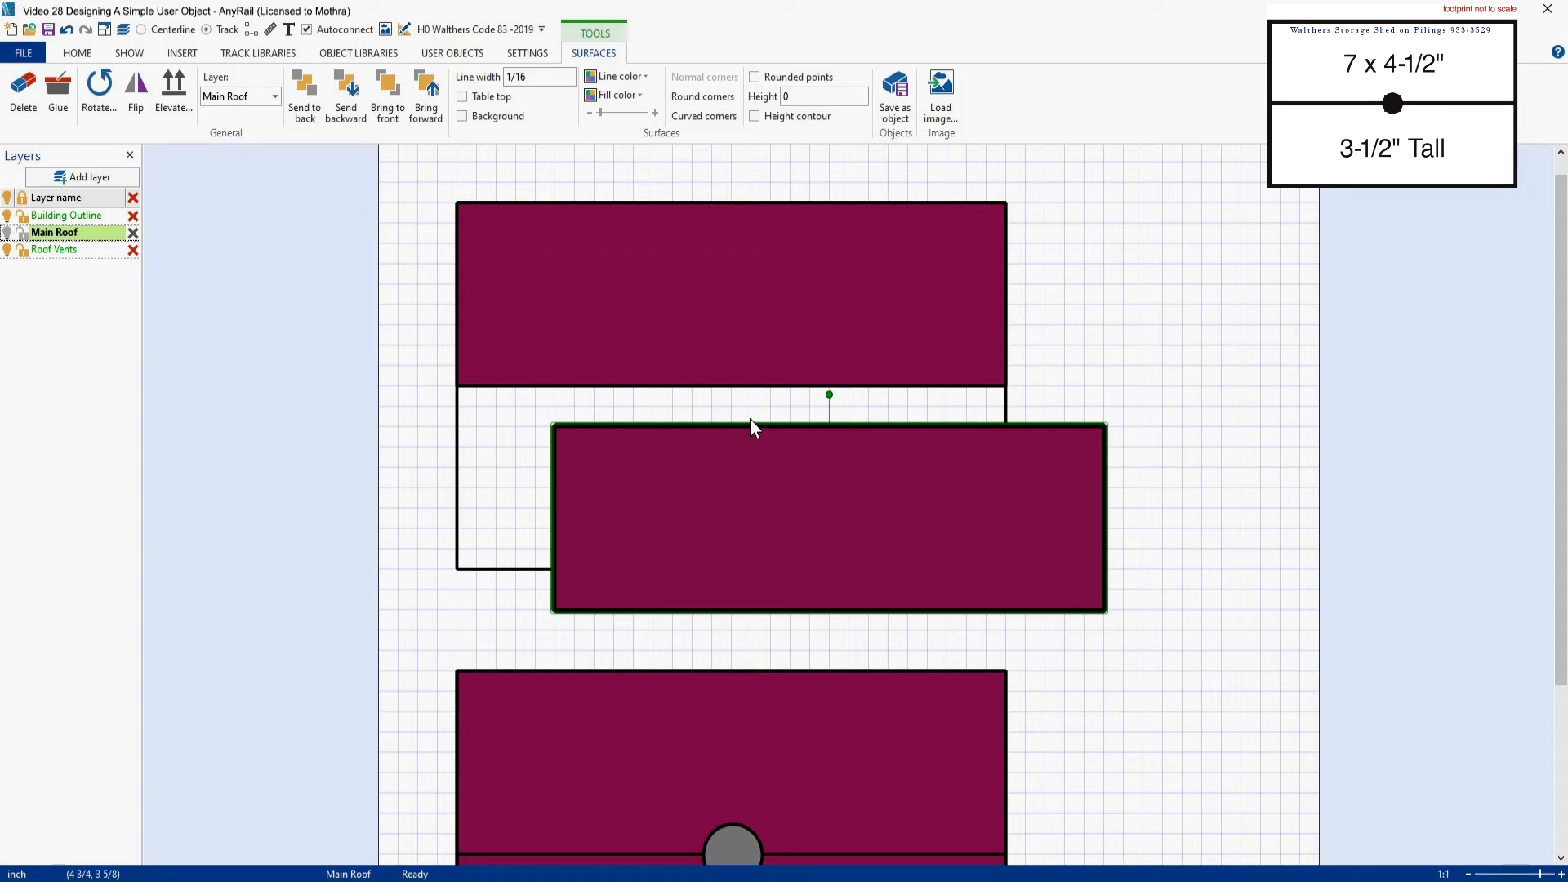
Move the copied roof rectangle as a whole surface by its lower-left corner to x 1, y 5.5
left_click(469, 605)
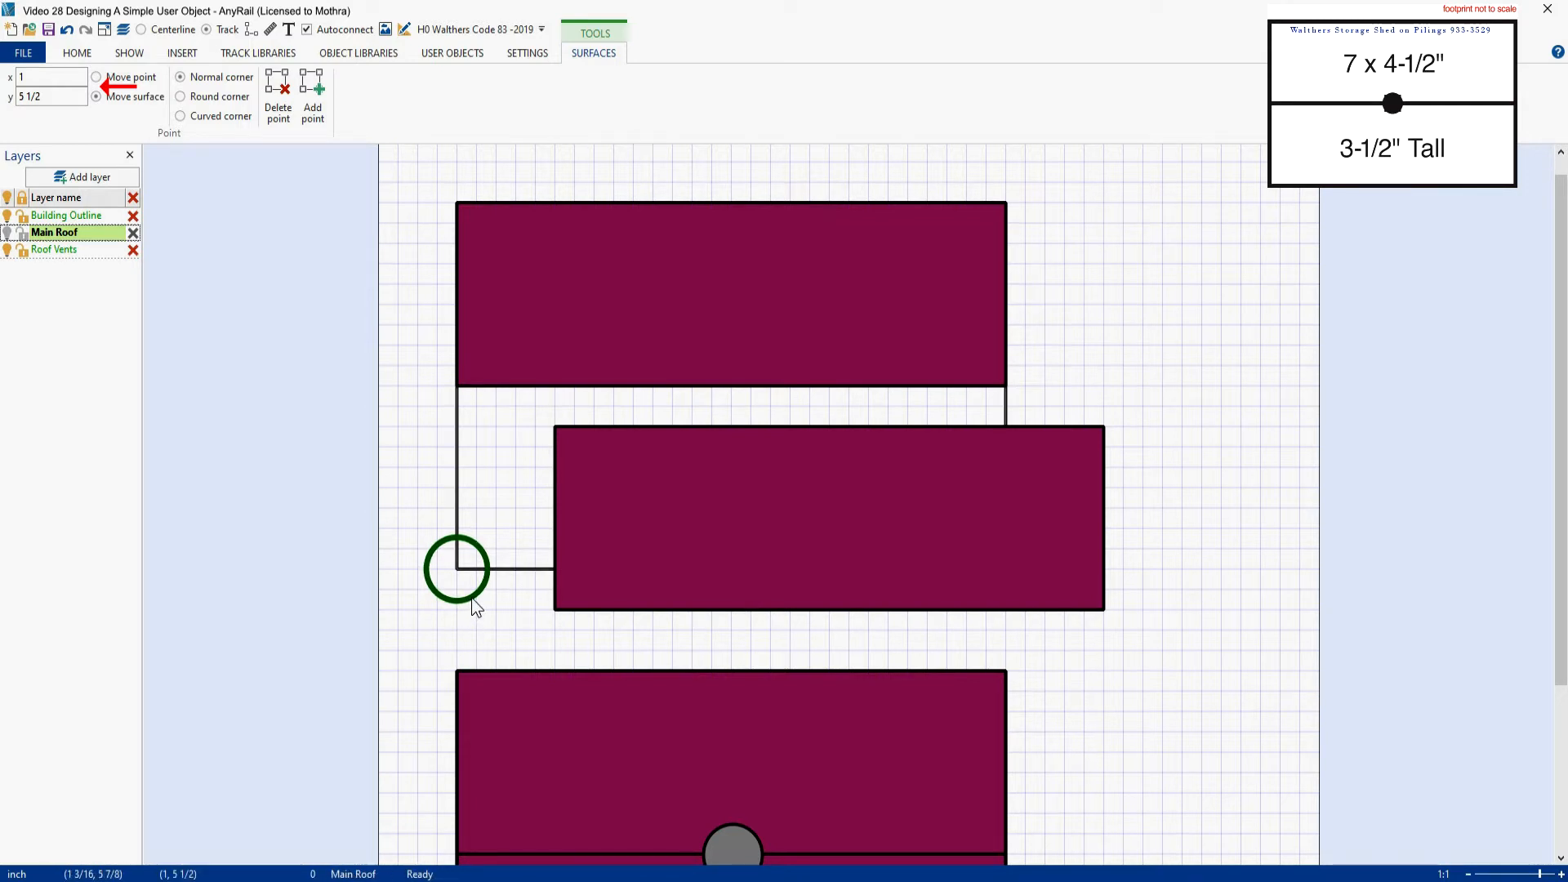
left_click_drag(477, 608, 573, 635)
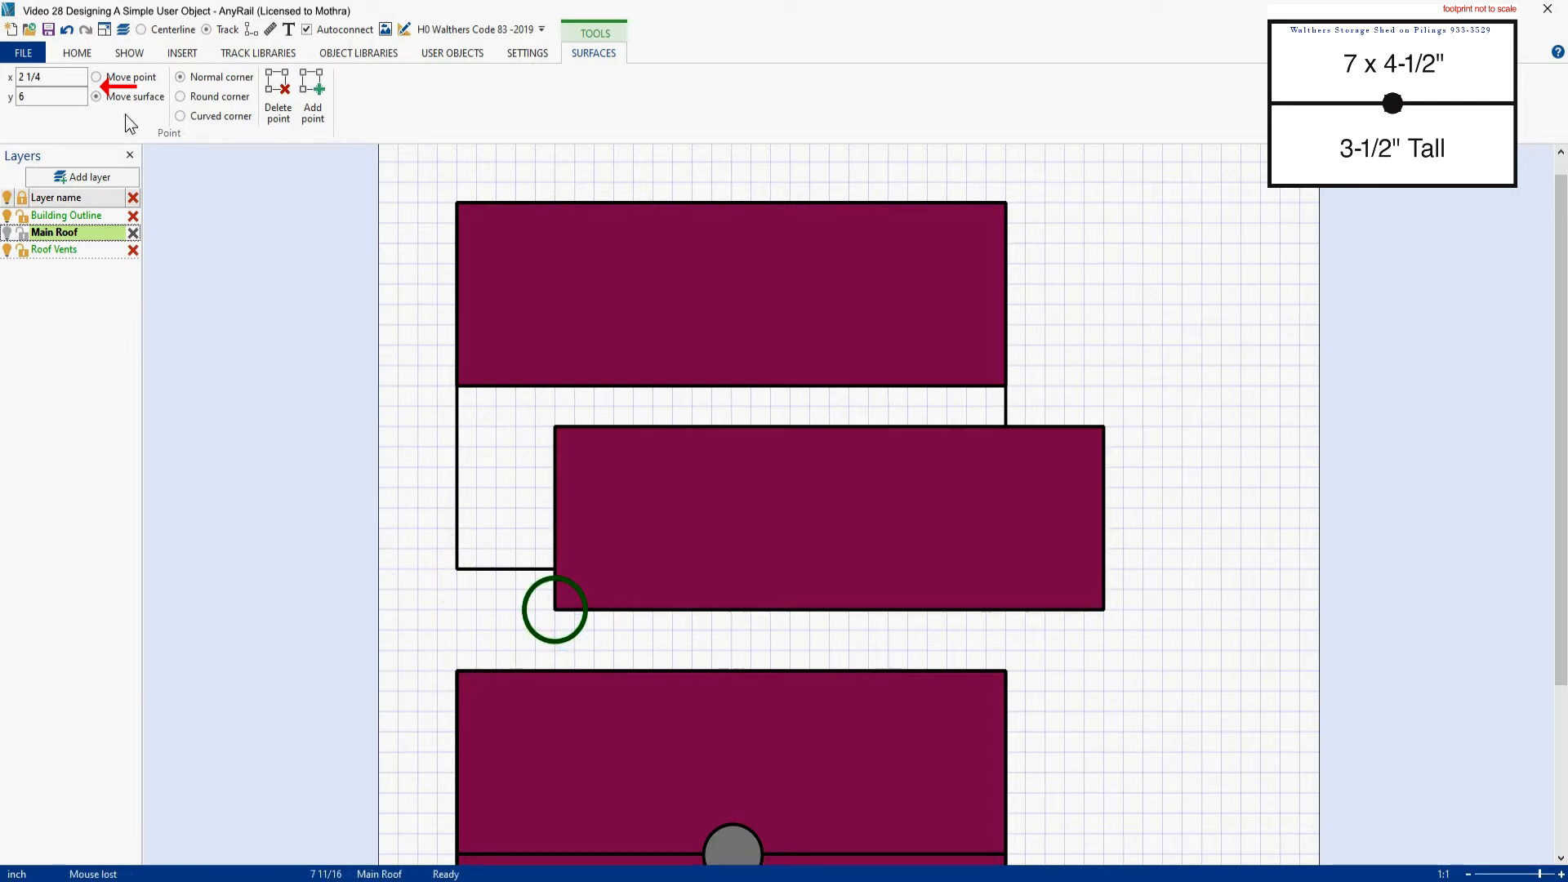
left_click(60, 75)
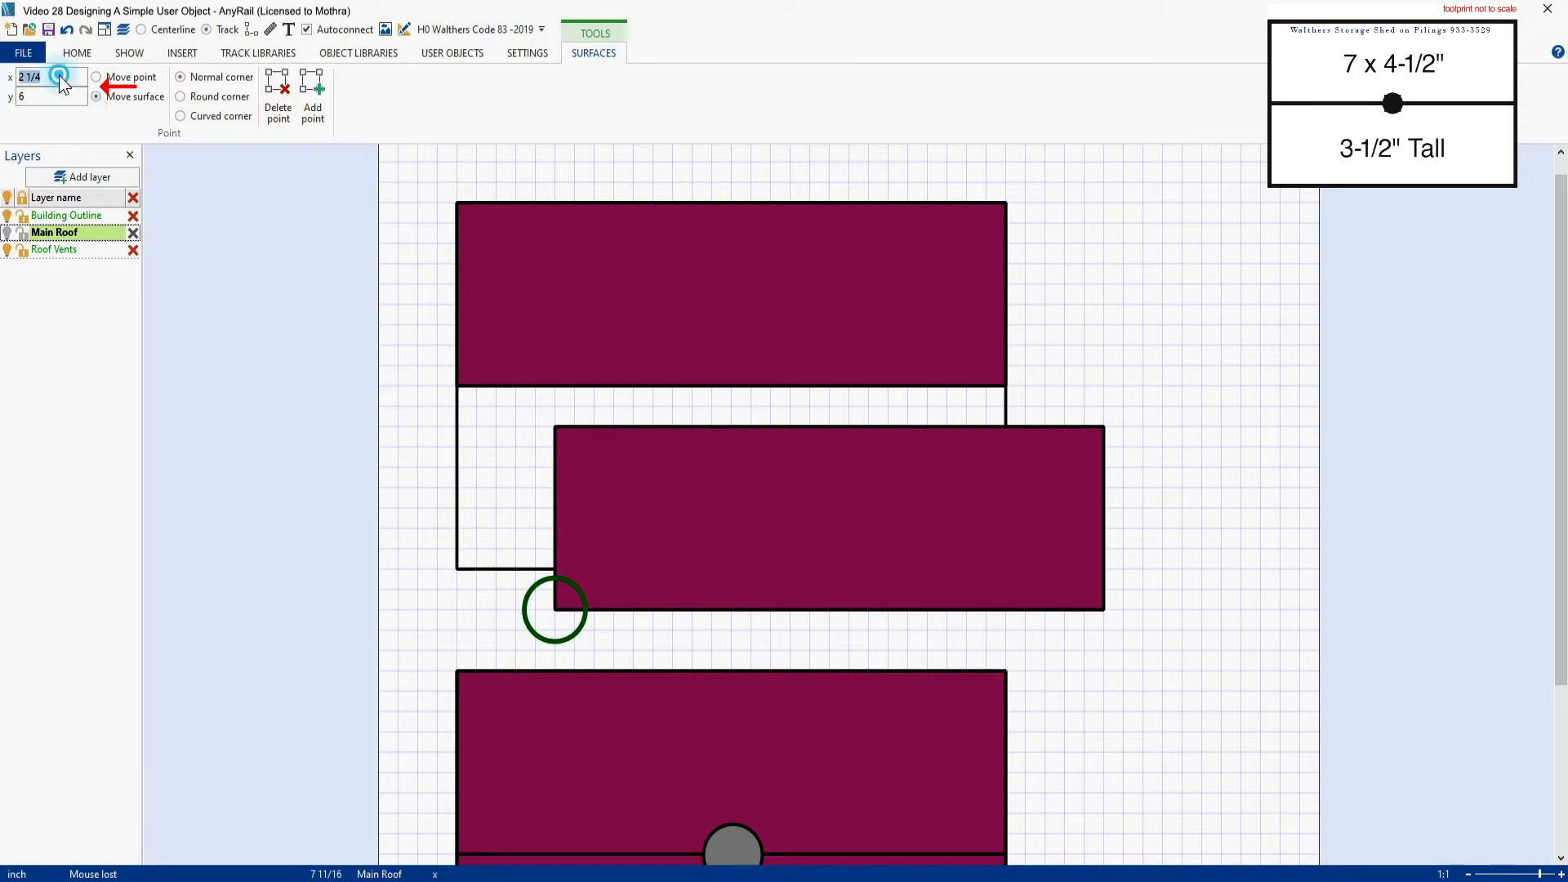
type("1")
left_click(34, 96)
type("5.5")
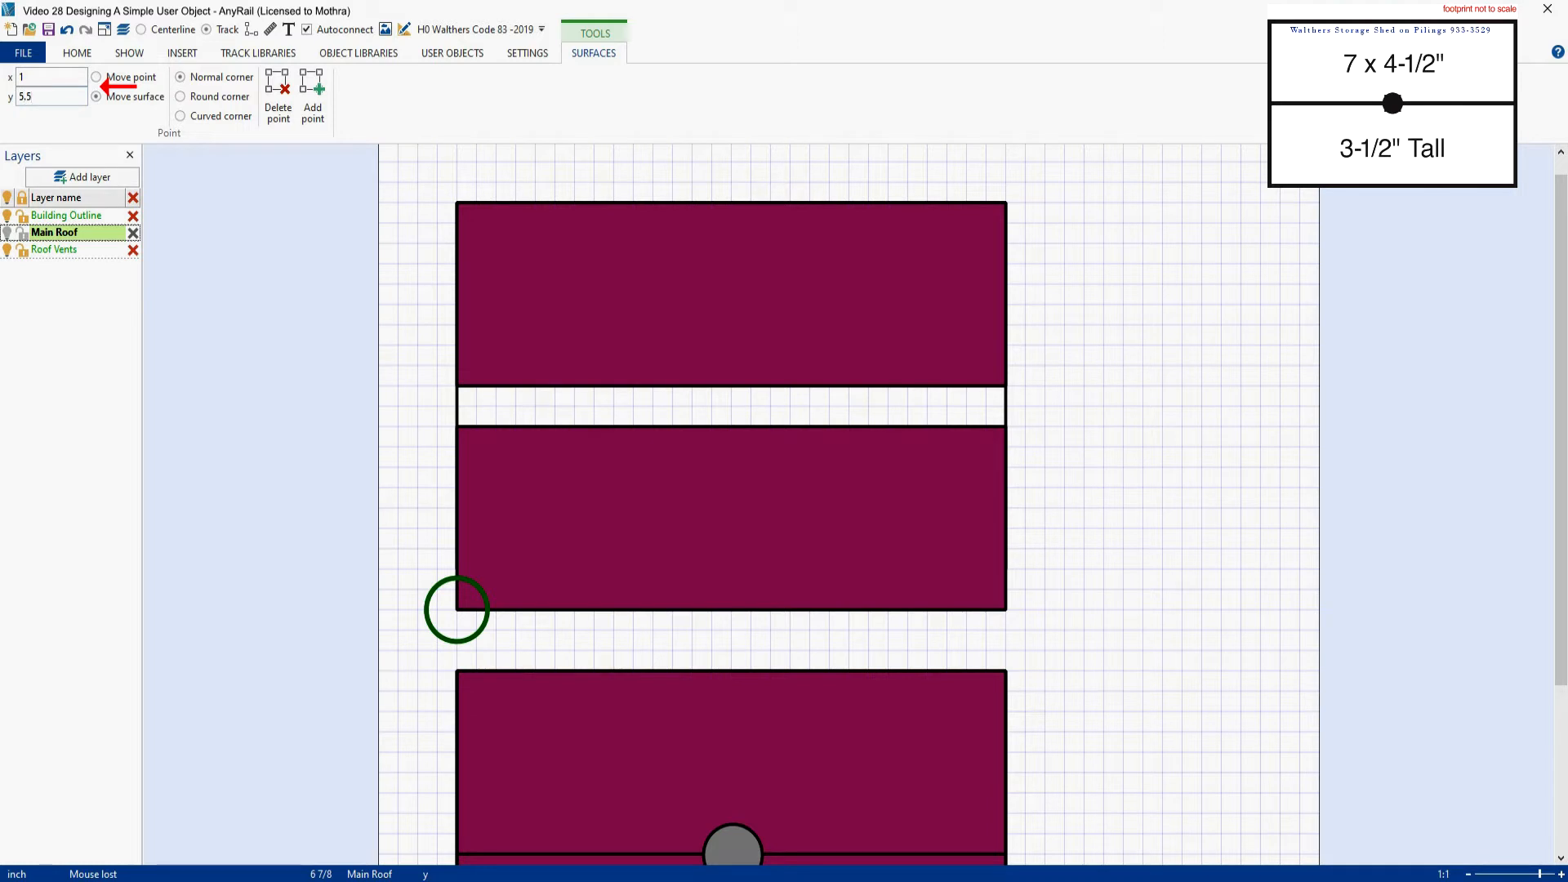
key("Return")
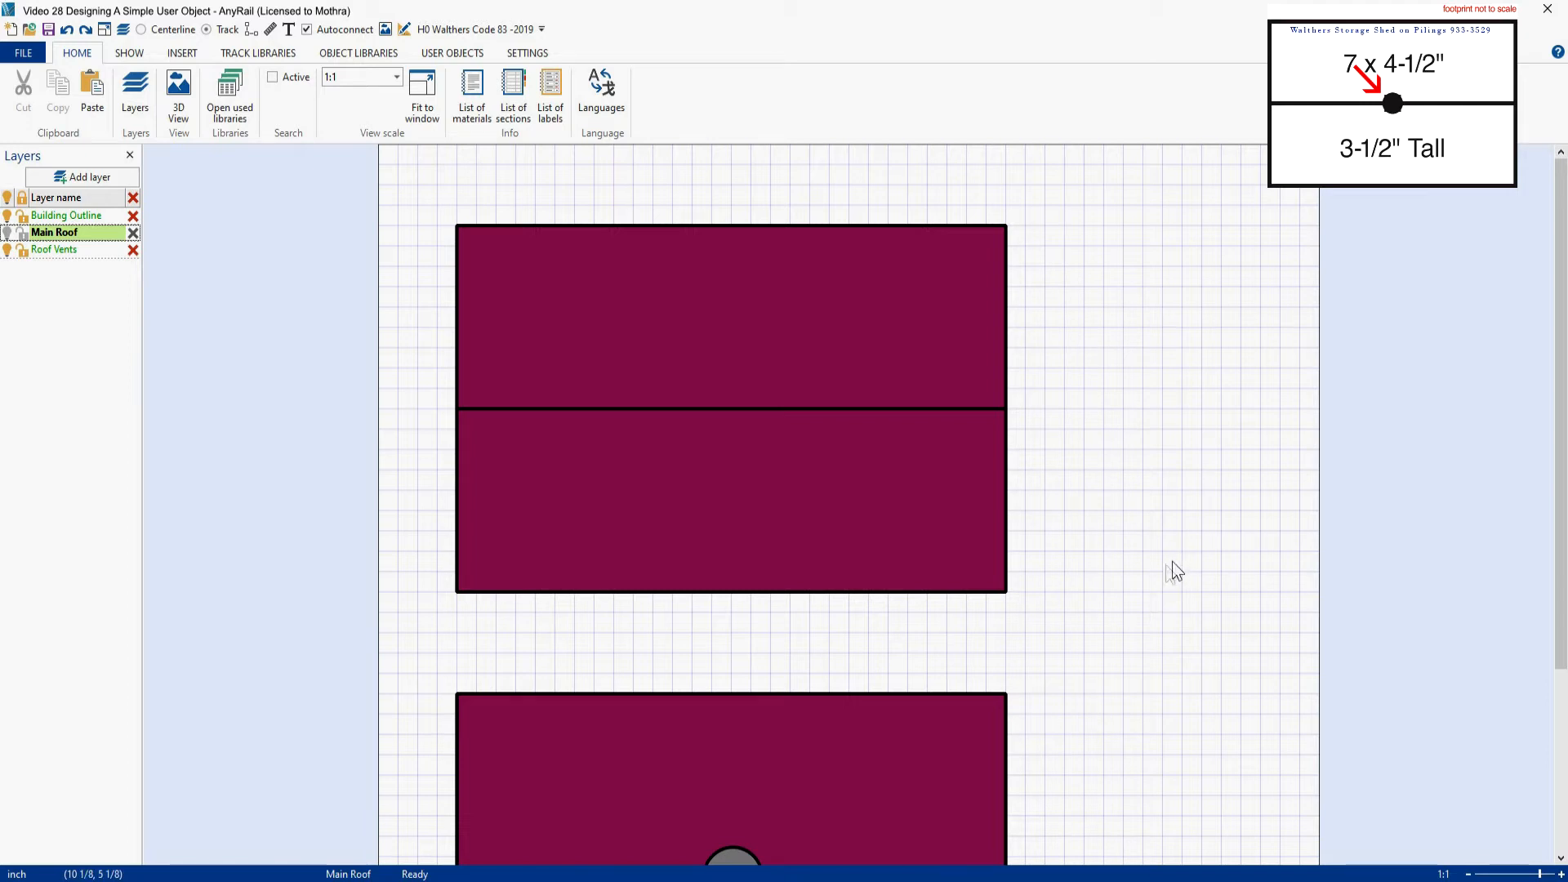
Make Roof Vents the active layer and insert a circle with a 3/8 inch radius on the empty grid beside the roof
left_click(55, 249)
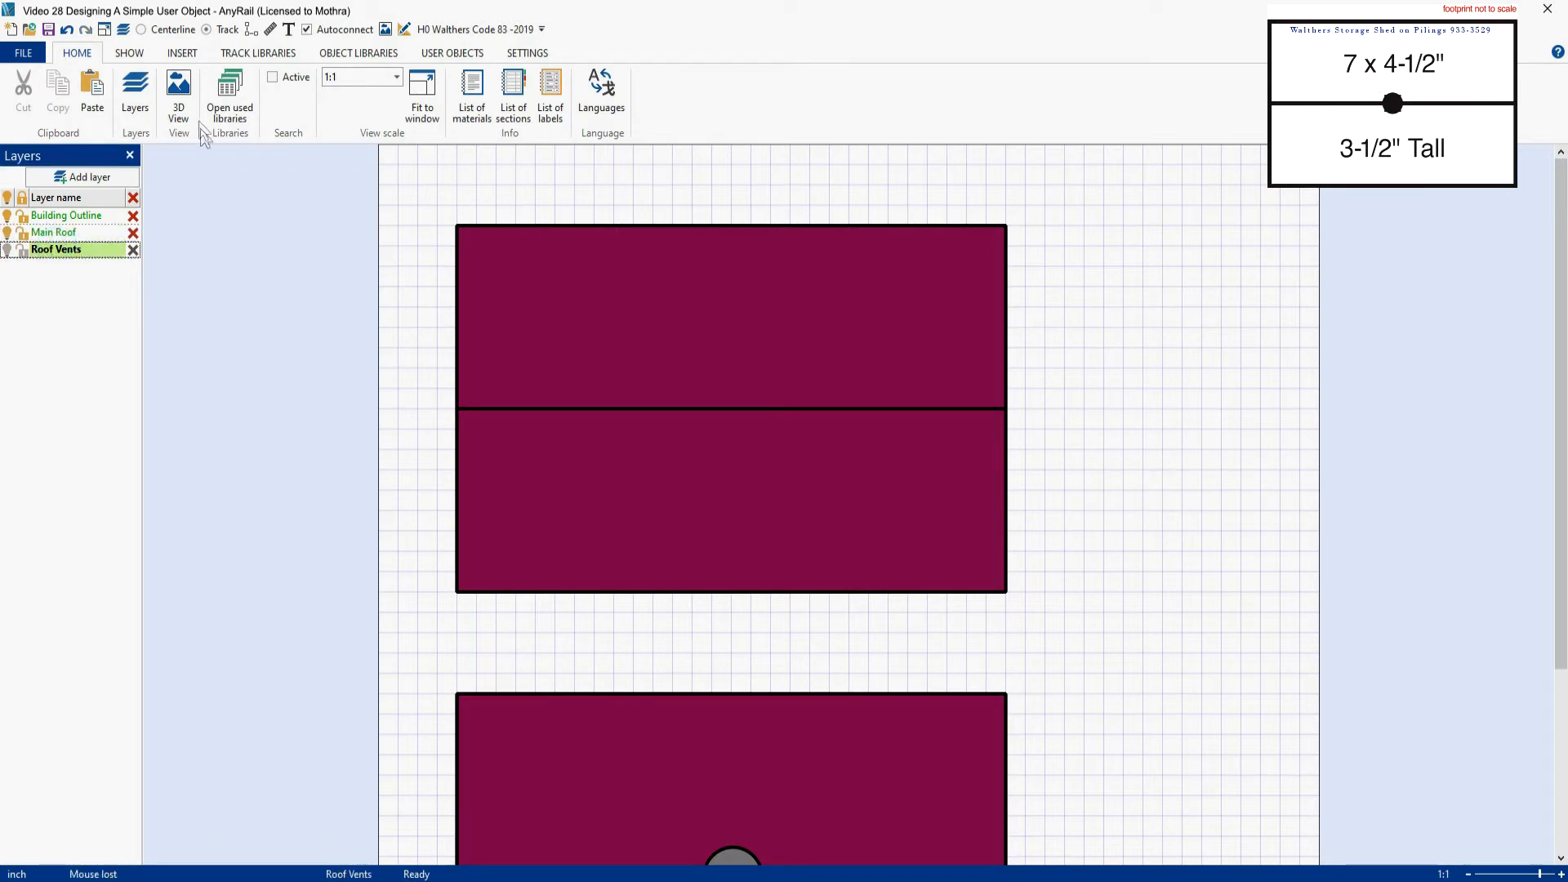
left_click(182, 54)
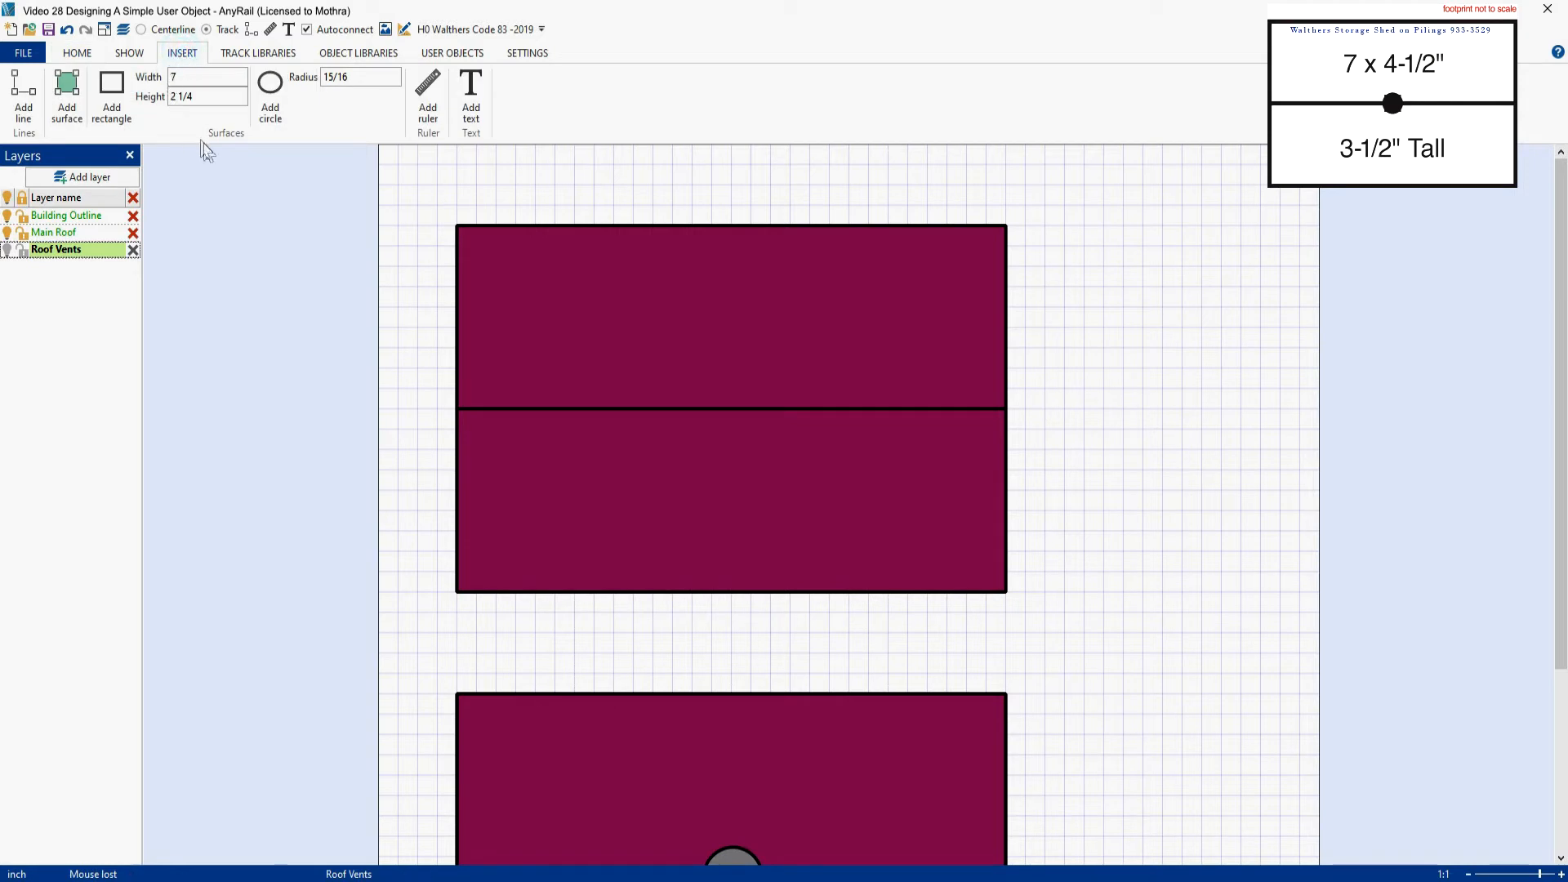
left_click(357, 77)
type("3/8")
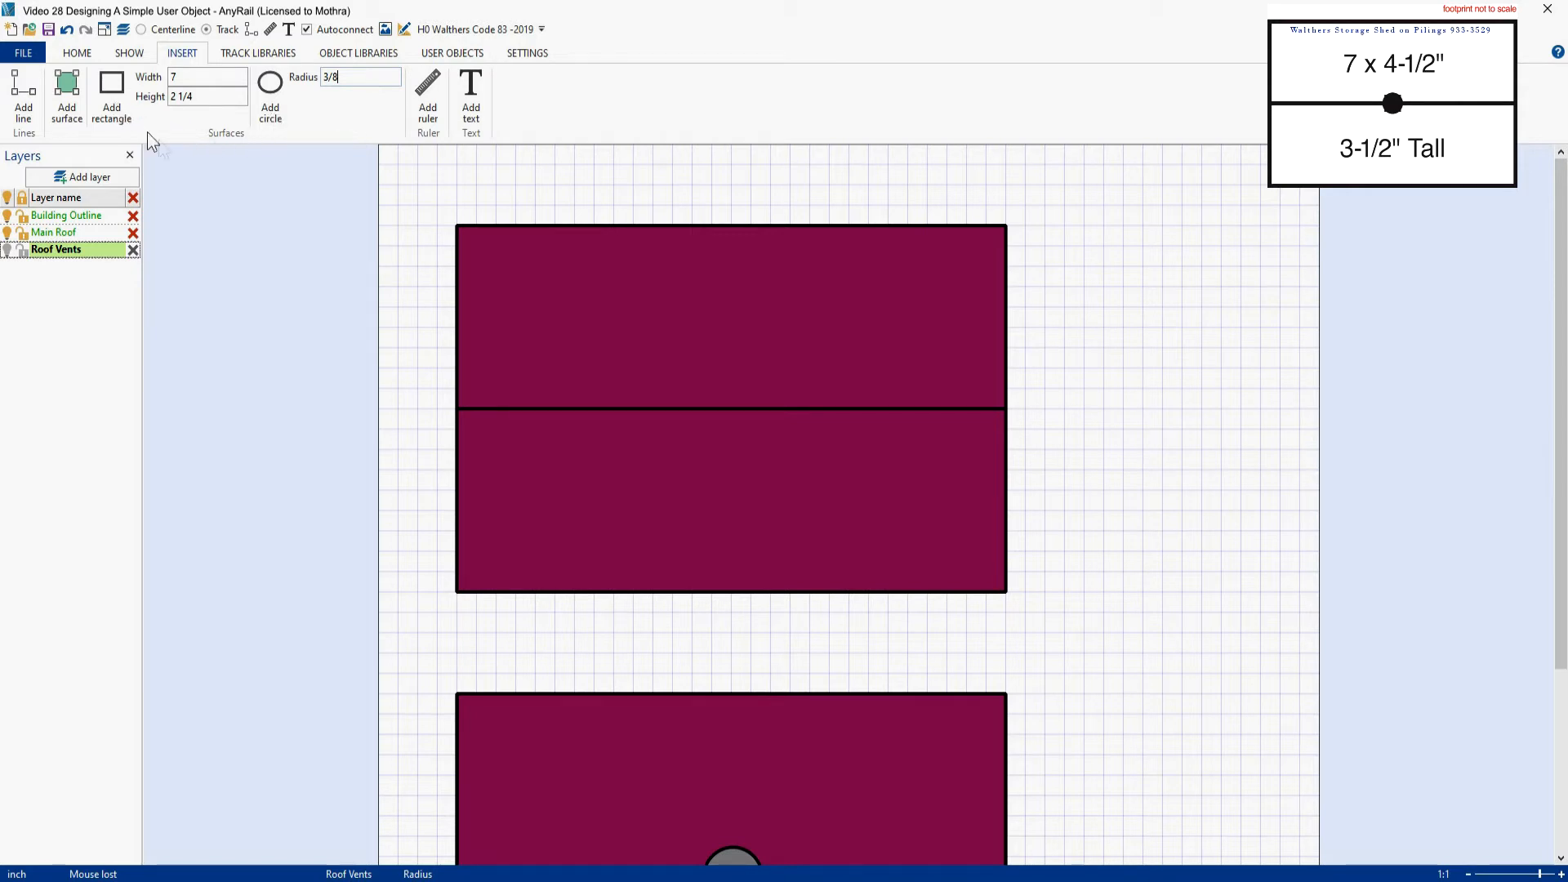
left_click(268, 82)
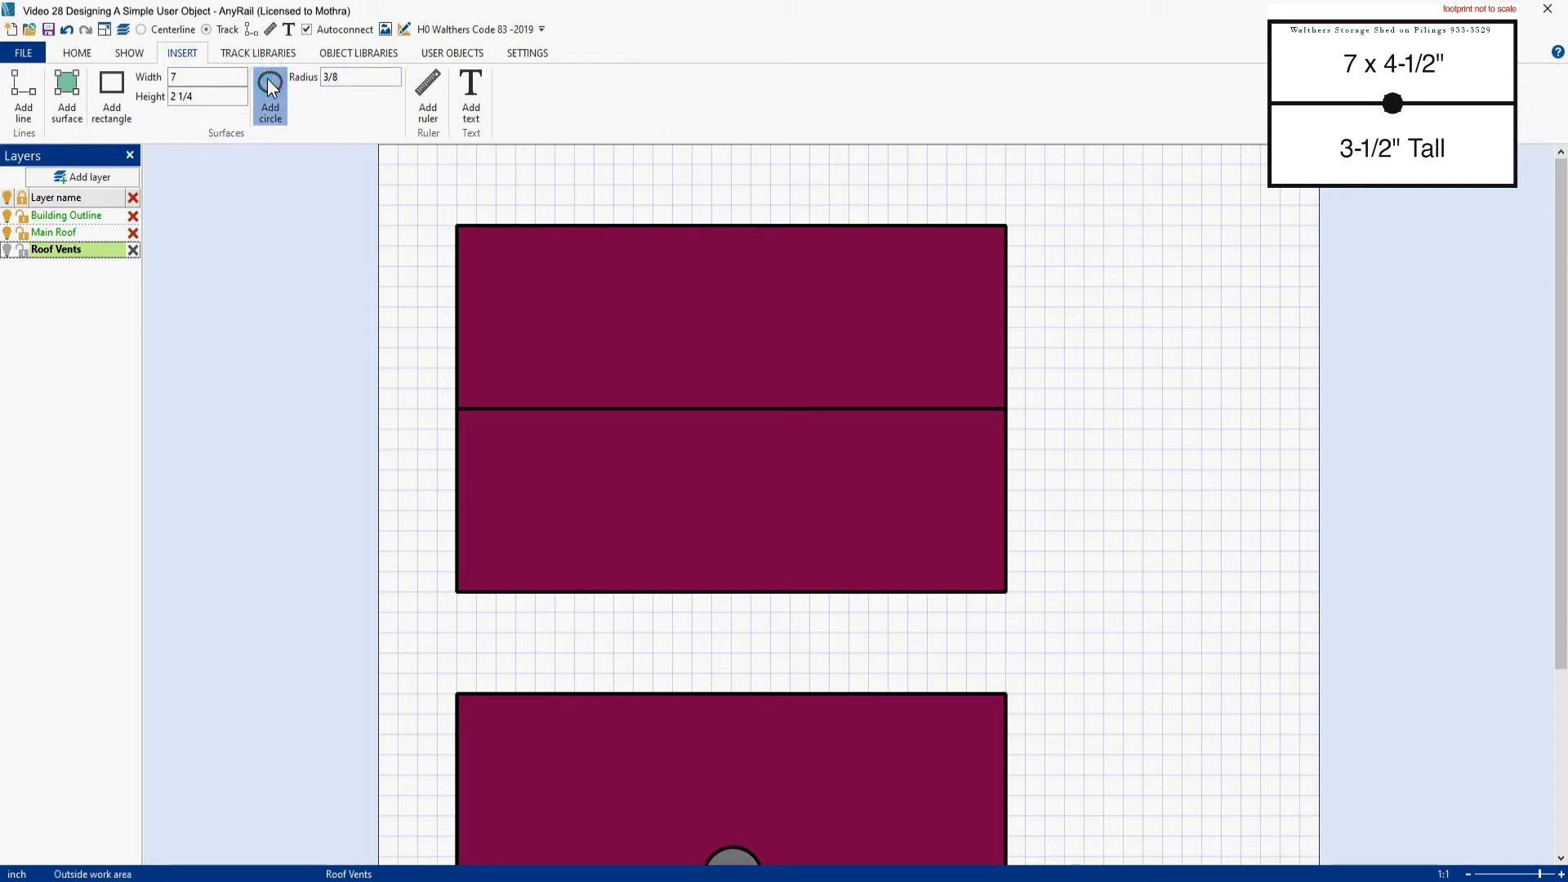
left_click(1131, 418)
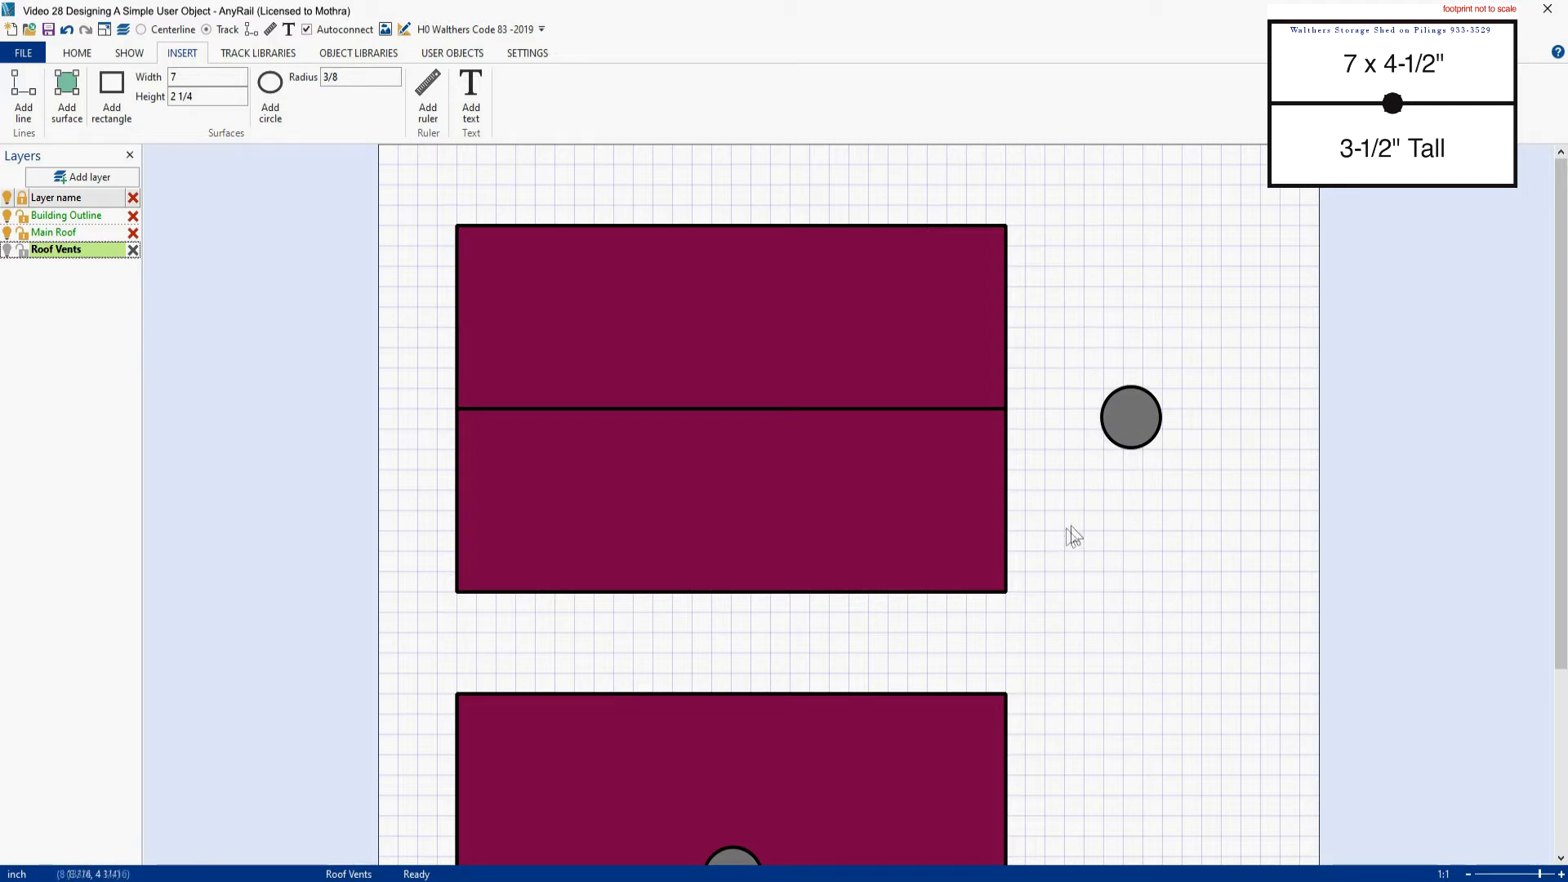
left_click(1129, 412)
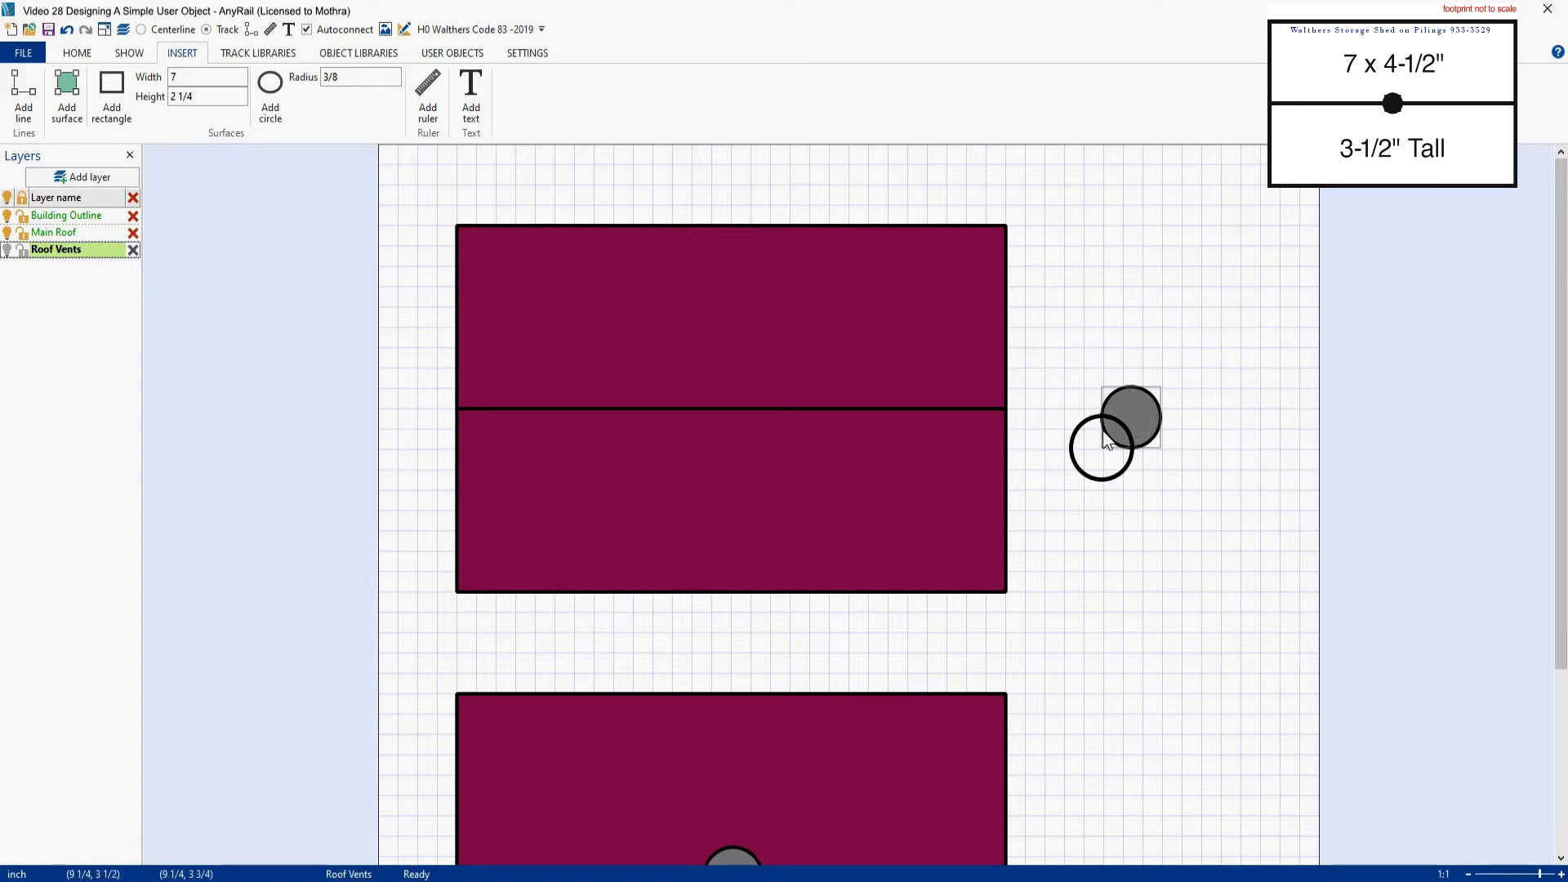
left_click(1134, 400)
left_click_drag(1133, 400, 1190, 301)
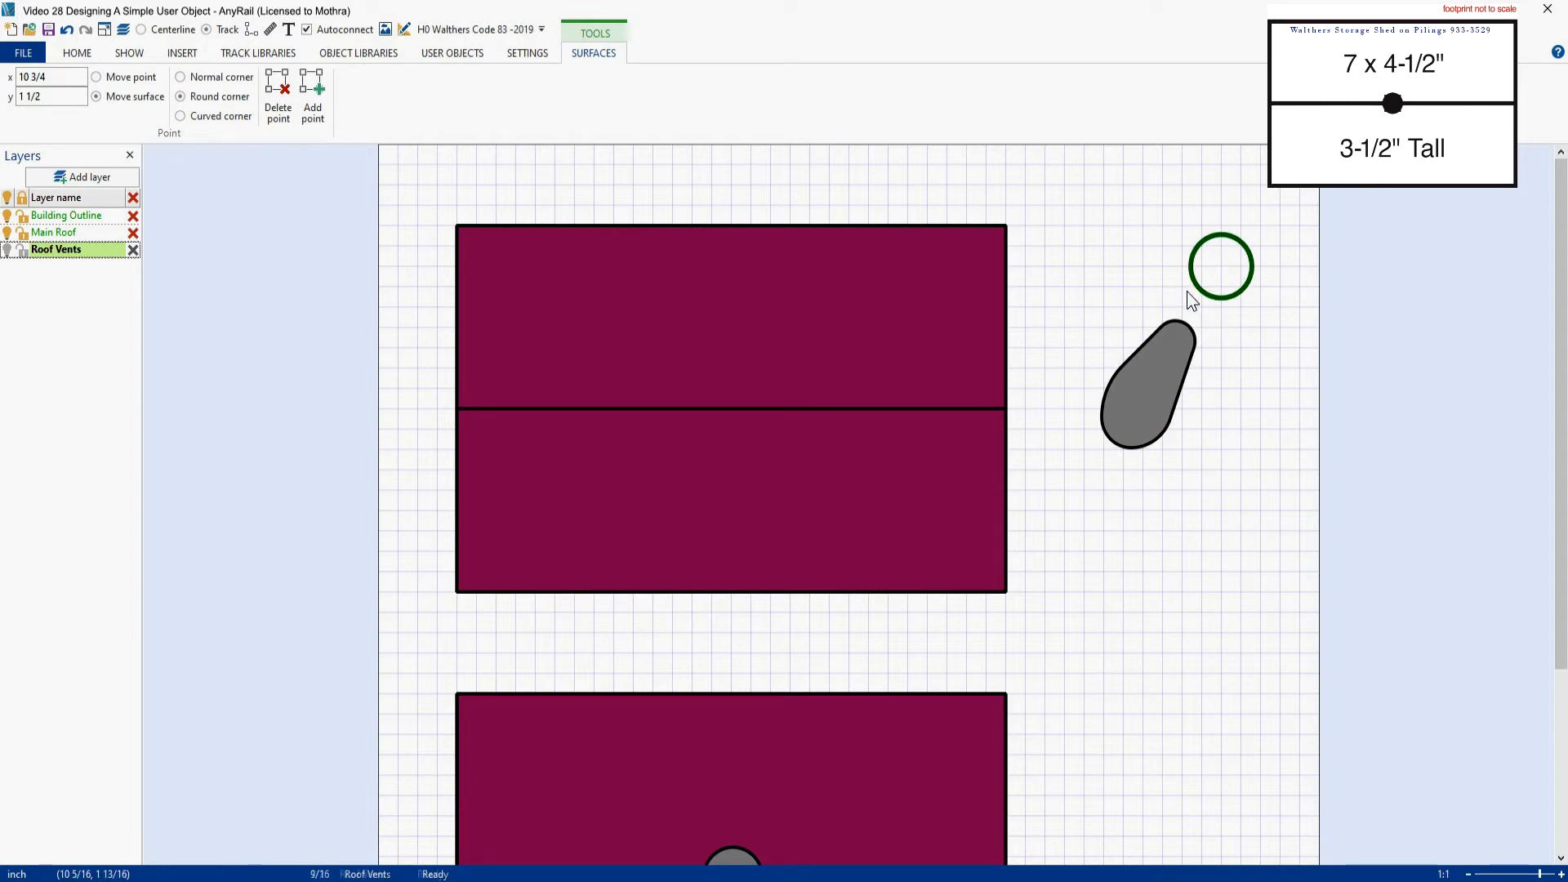
key("Escape")
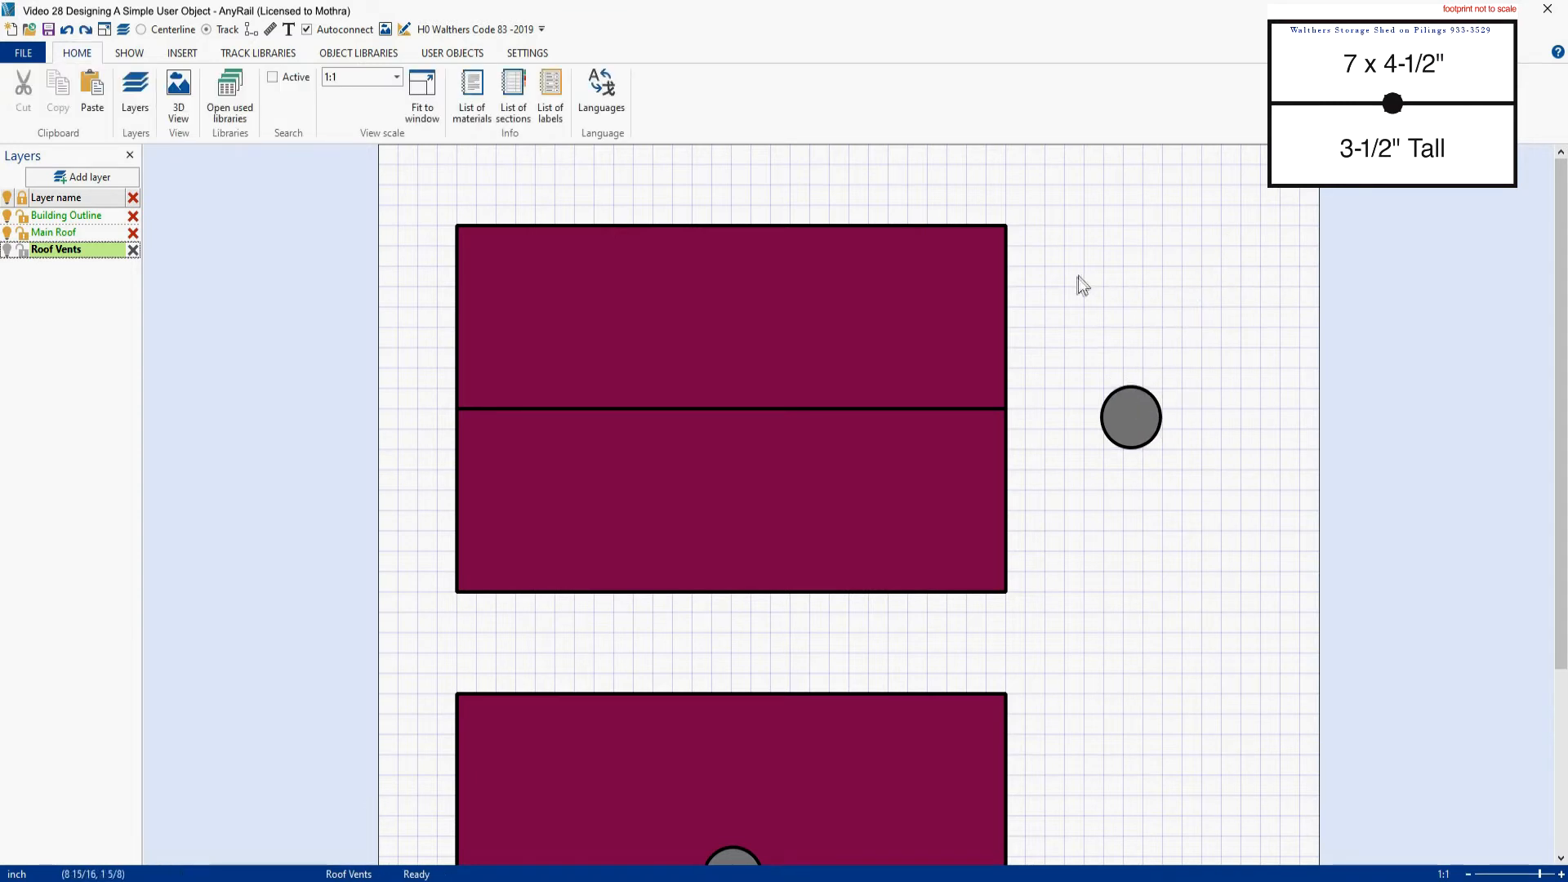
Select the whole vent circle and nudge it onto the ridge line between the roof halves, close to the roof's middle
left_click_drag(1053, 286, 1235, 541)
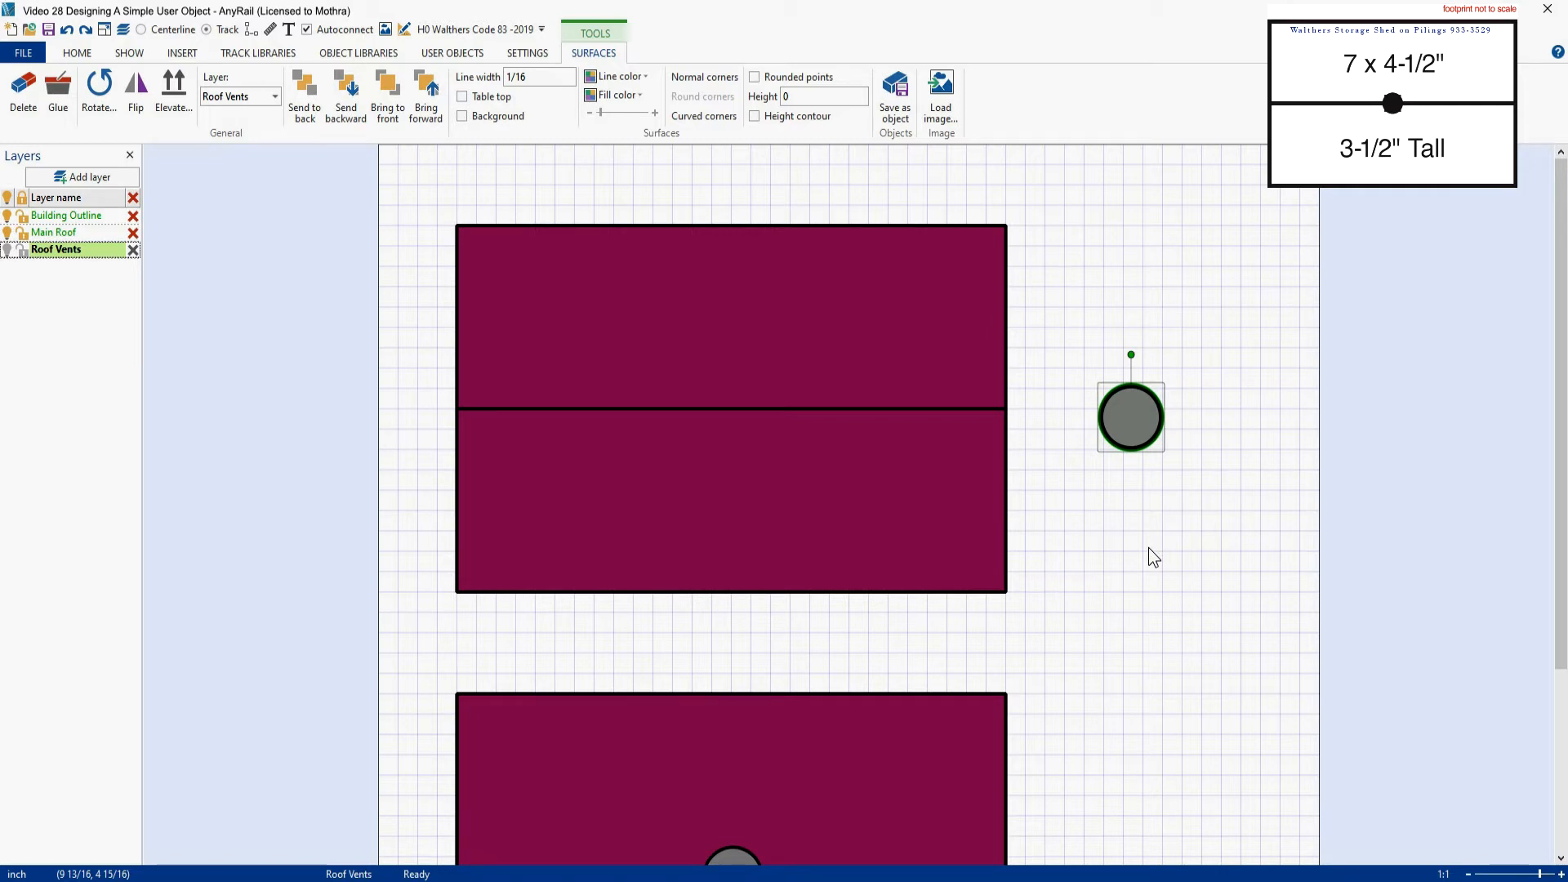
key("Up")
key("Up")
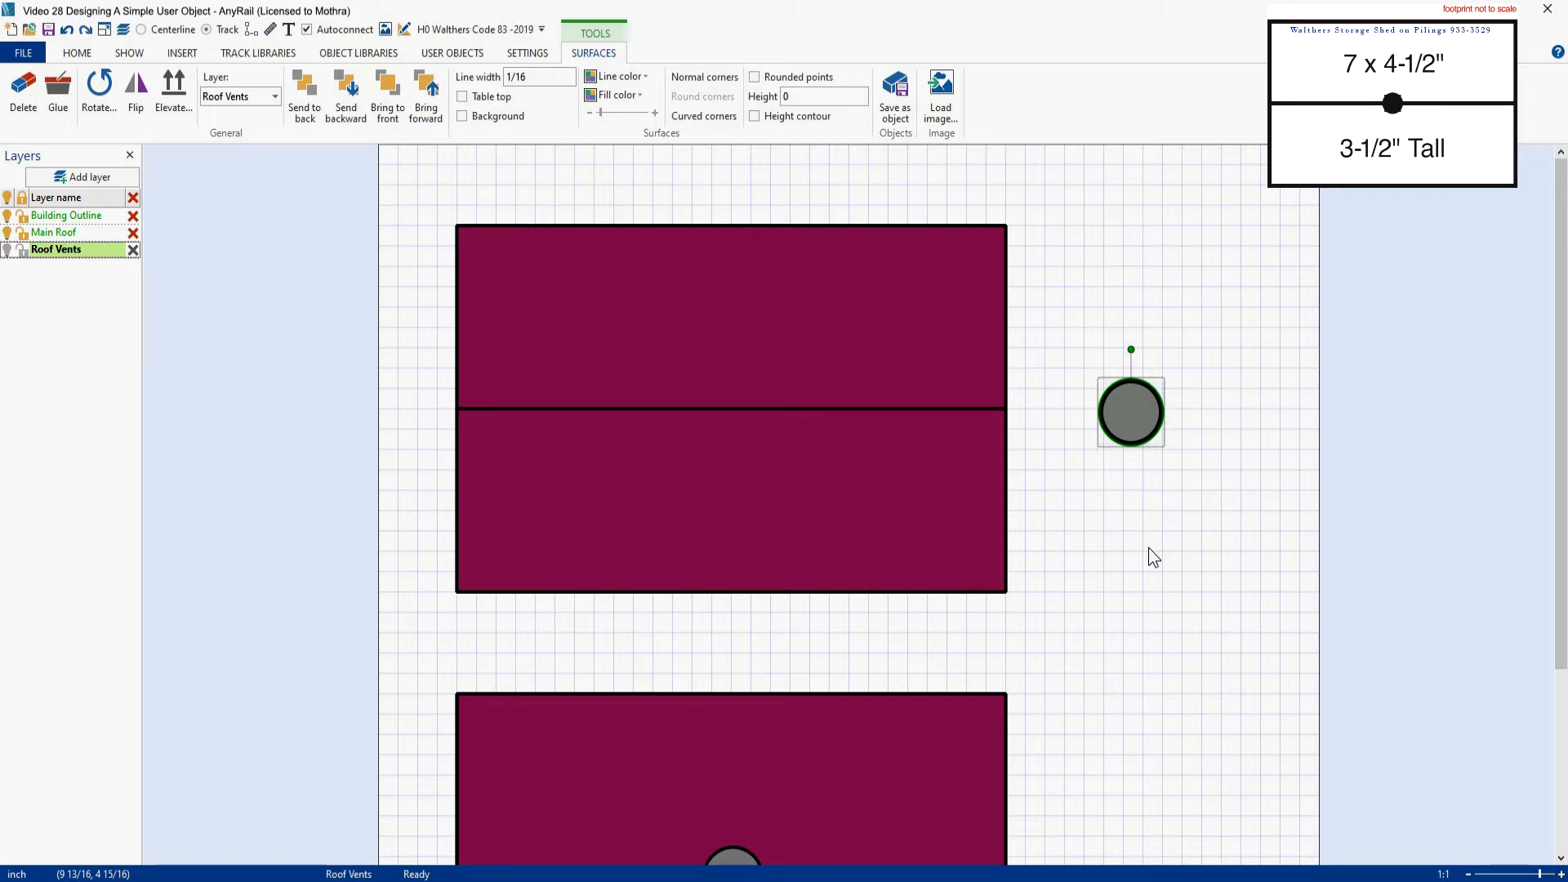
key("Left")
key("Left")
key("Left")
key("Left")
key("Left")
key("Left")
key("Left")
key("Left")
key("Left")
key("Left")
key("Left")
key("Left")
key("Left")
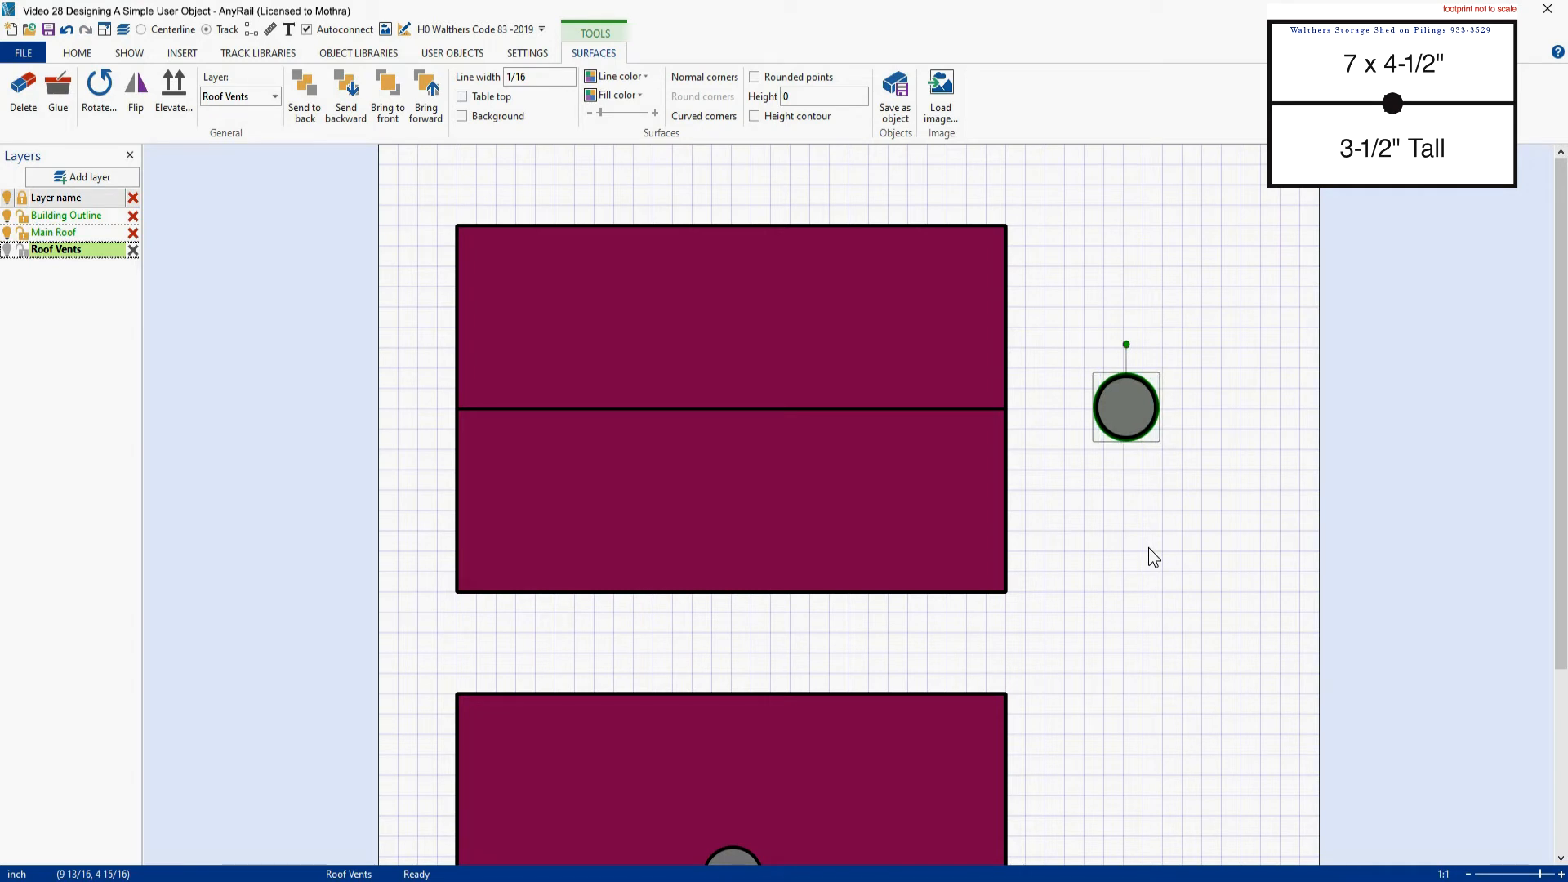
key("Left")
key("Left")
key("Left")
key("Left")
key("Left")
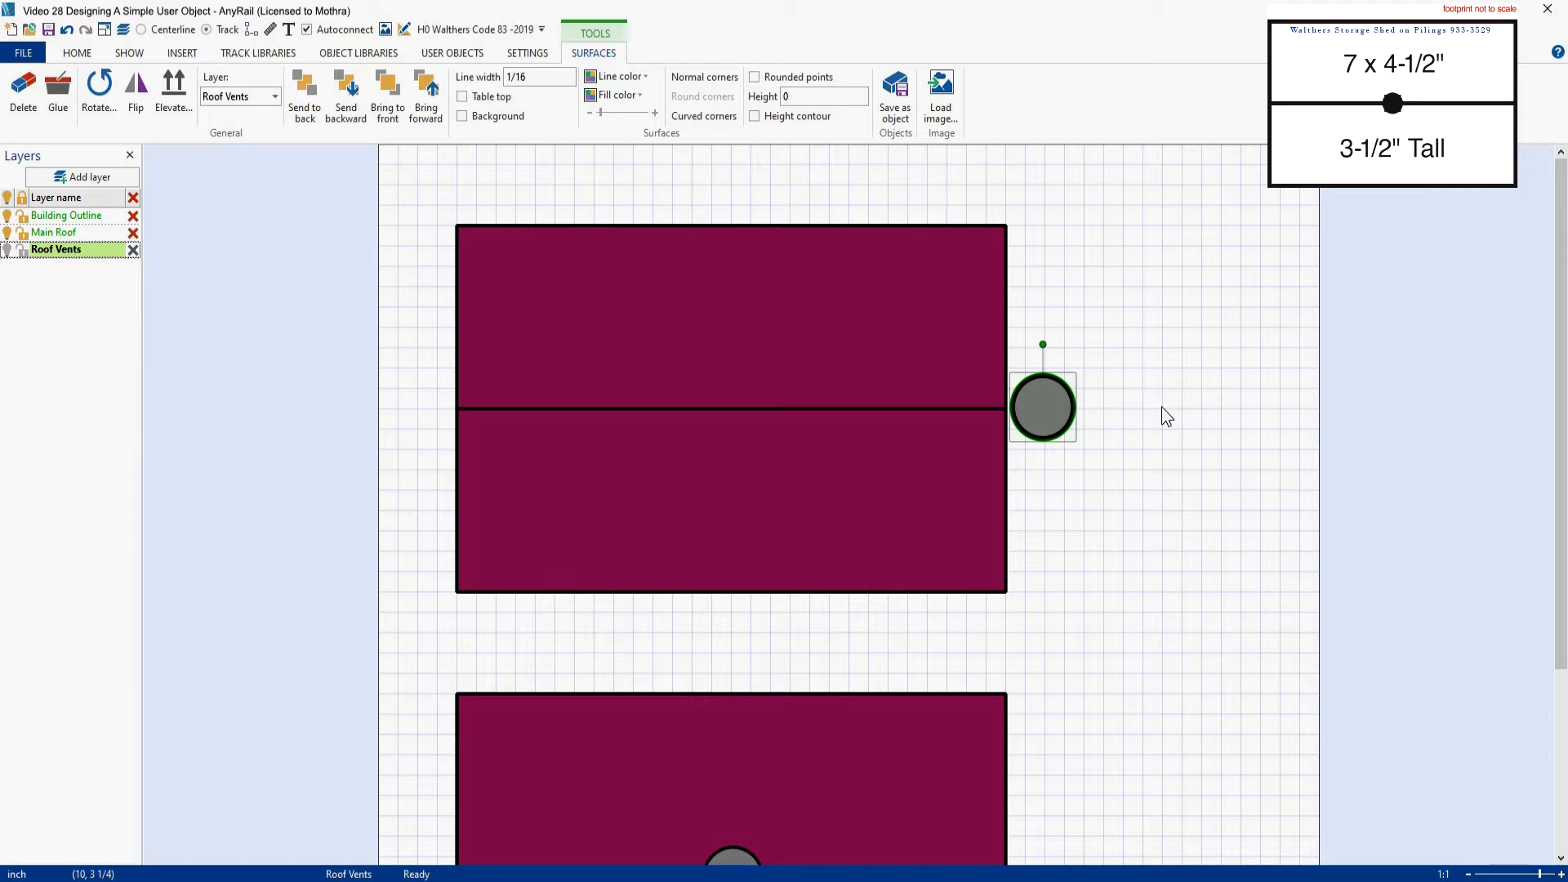
key("Down")
key("Down")
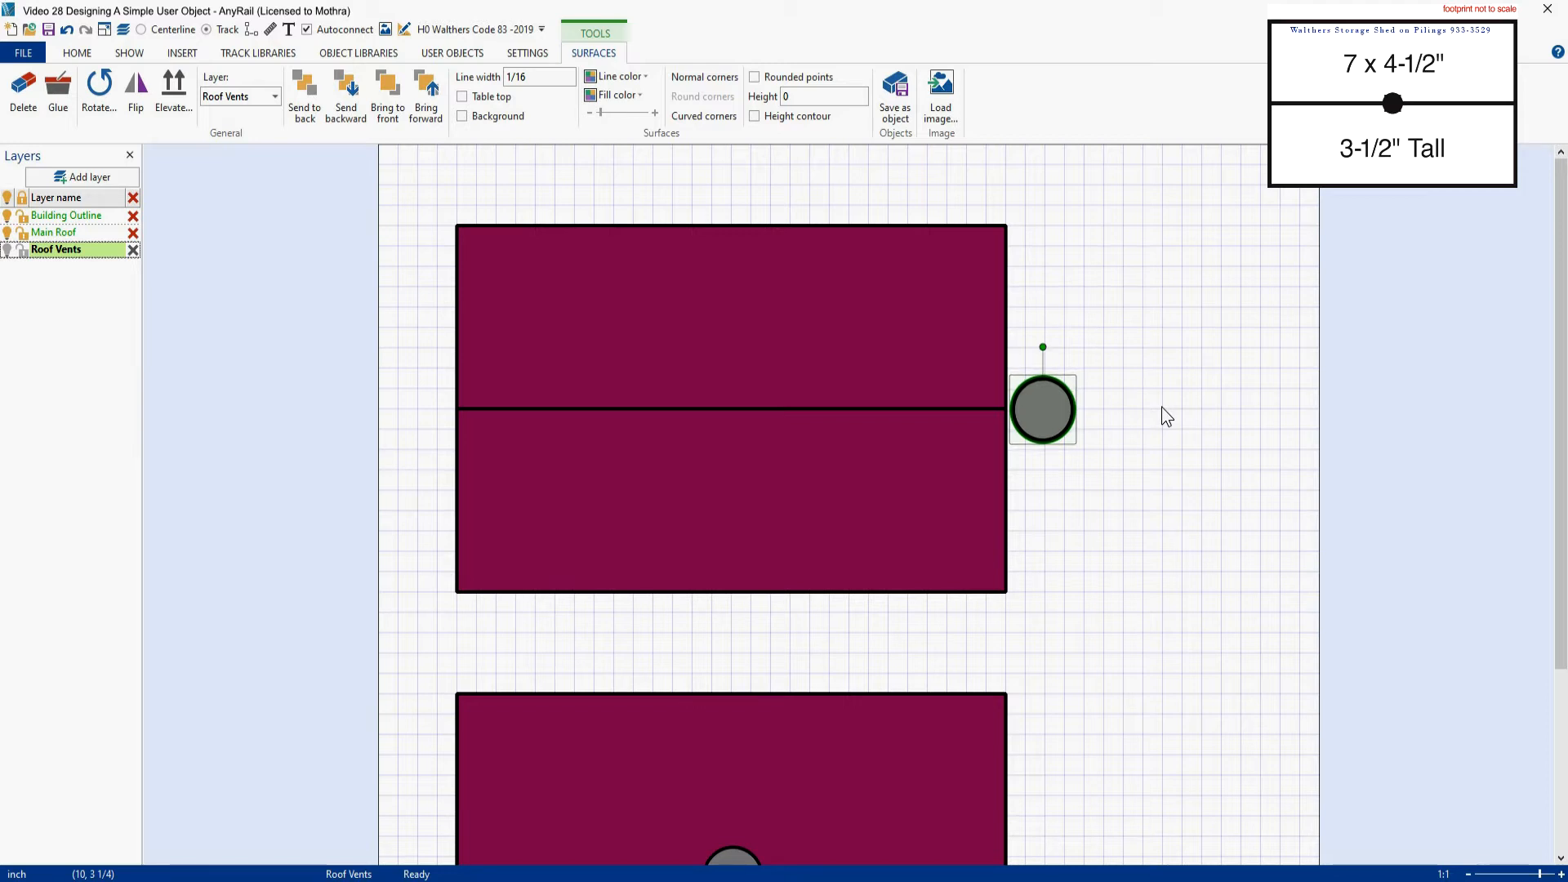
key("Down")
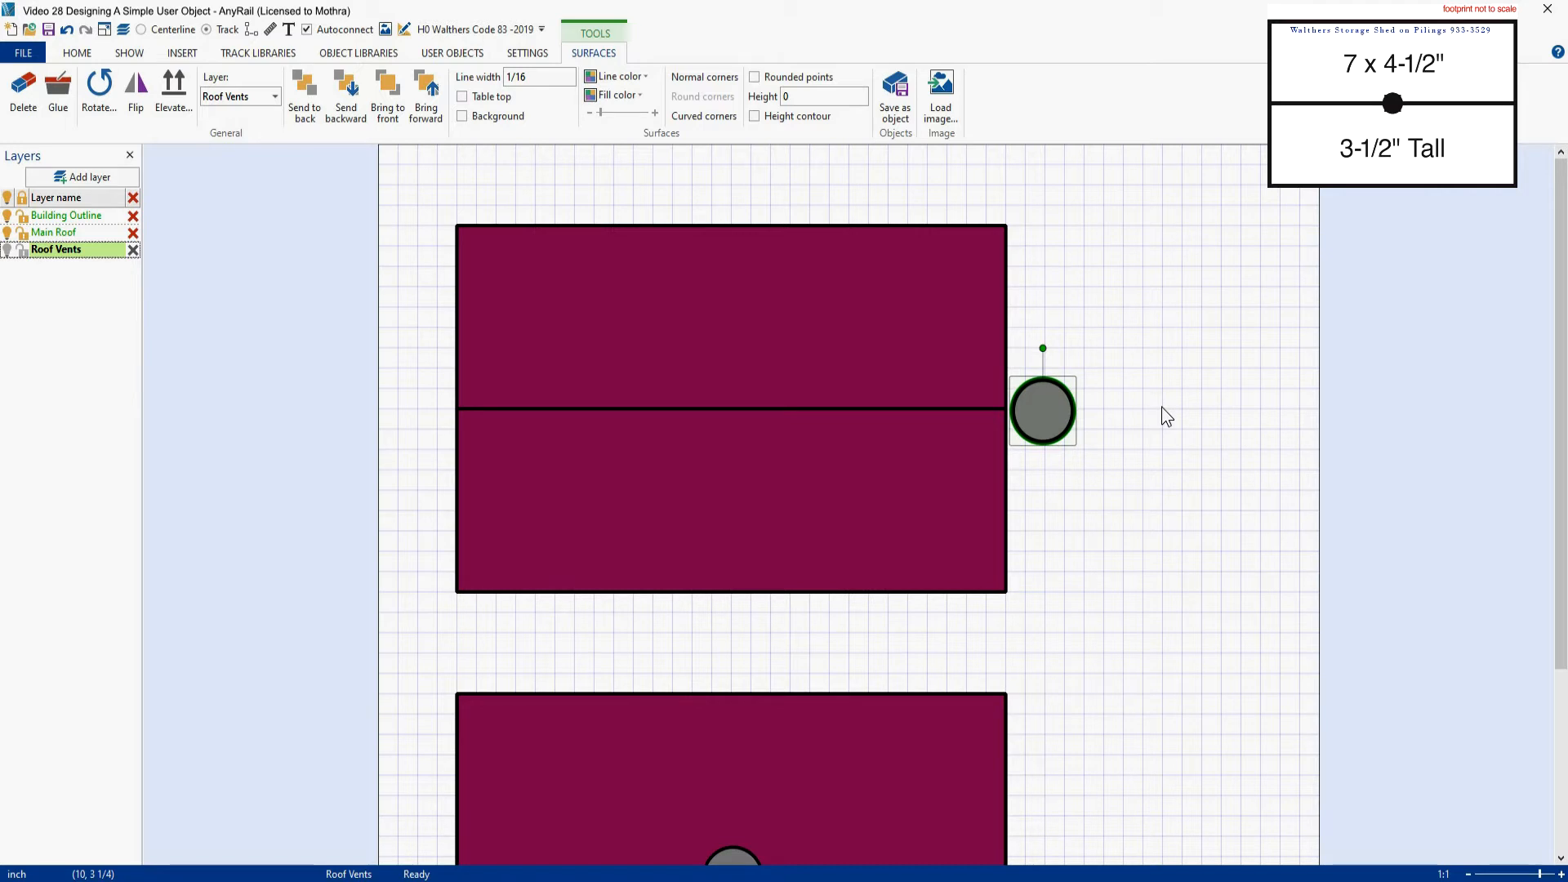
key("Left")
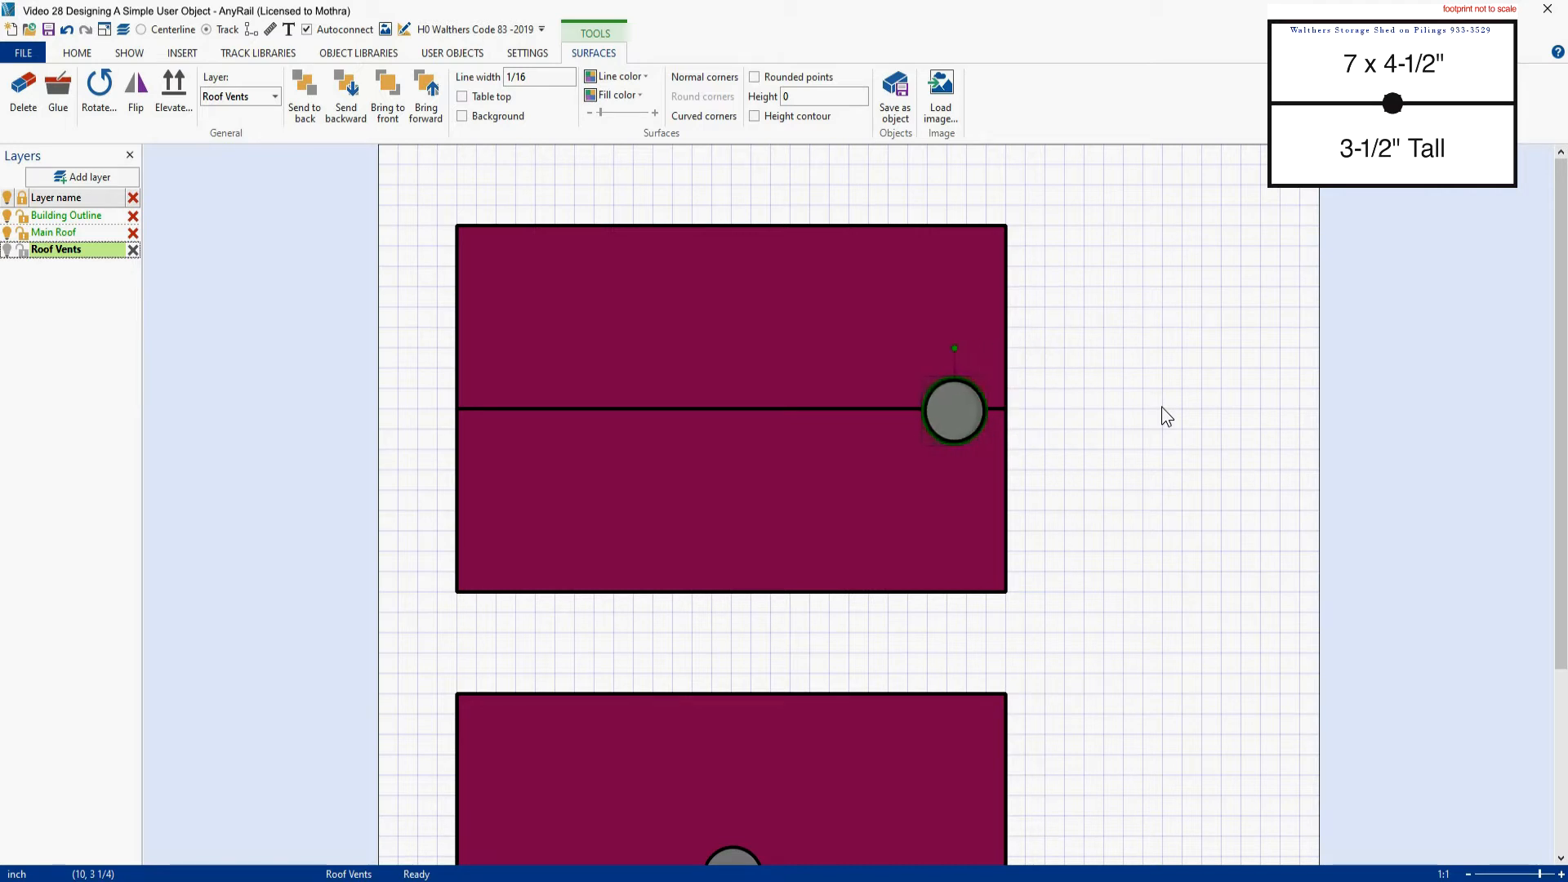
key("Left")
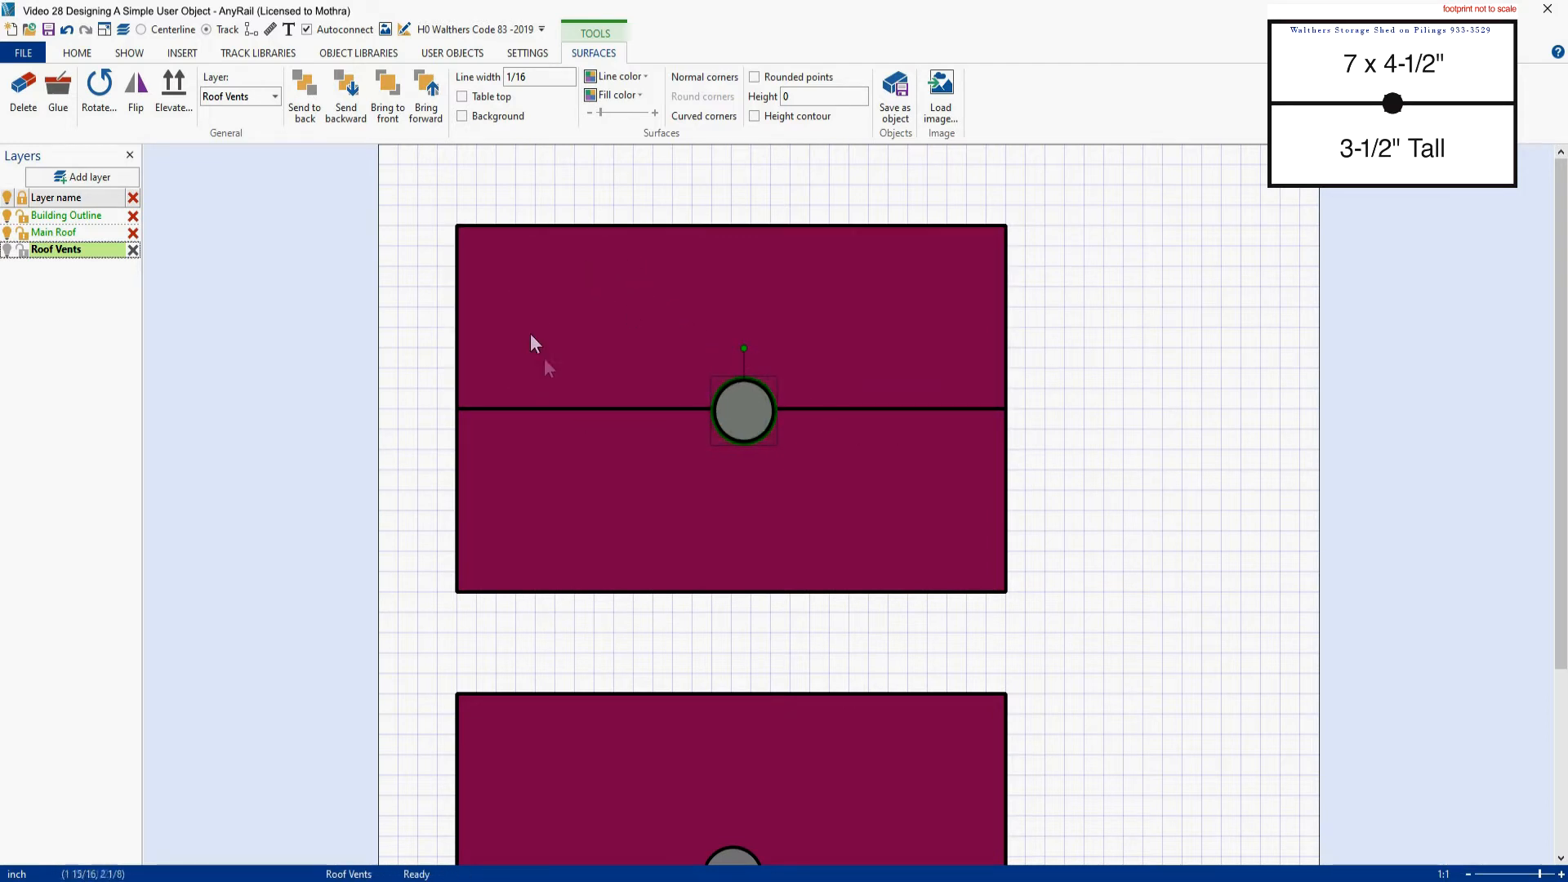
Center the vent circle horizontally within the building outline while the Main Roof layer is temporarily hidden
left_click(7, 233)
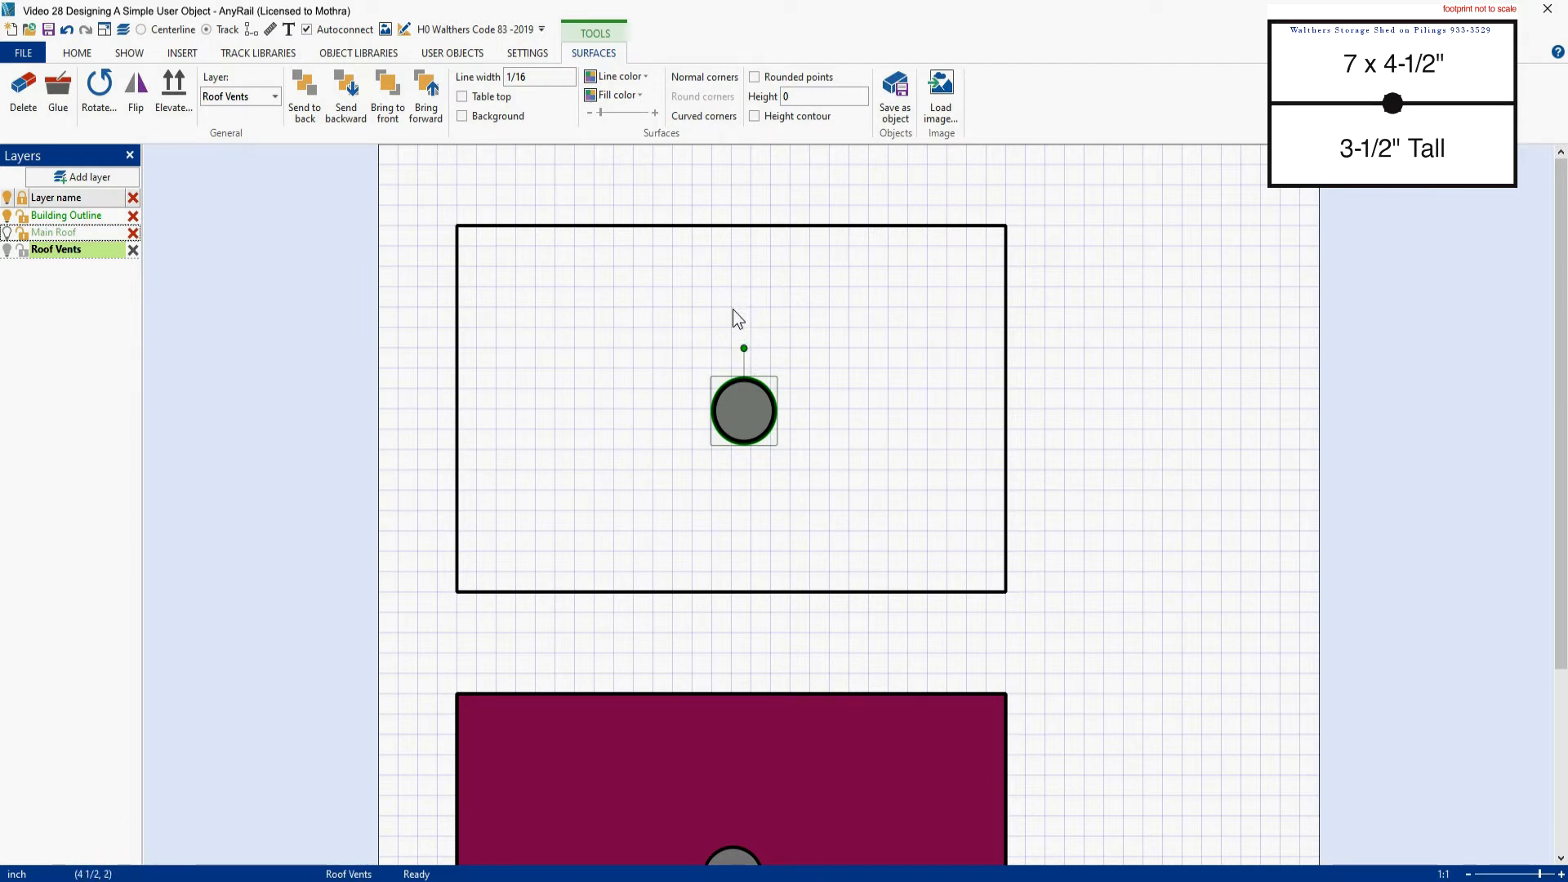
key("Left")
key("Left")
key("Left")
key("Left")
key("Left")
key("Left")
key("Right")
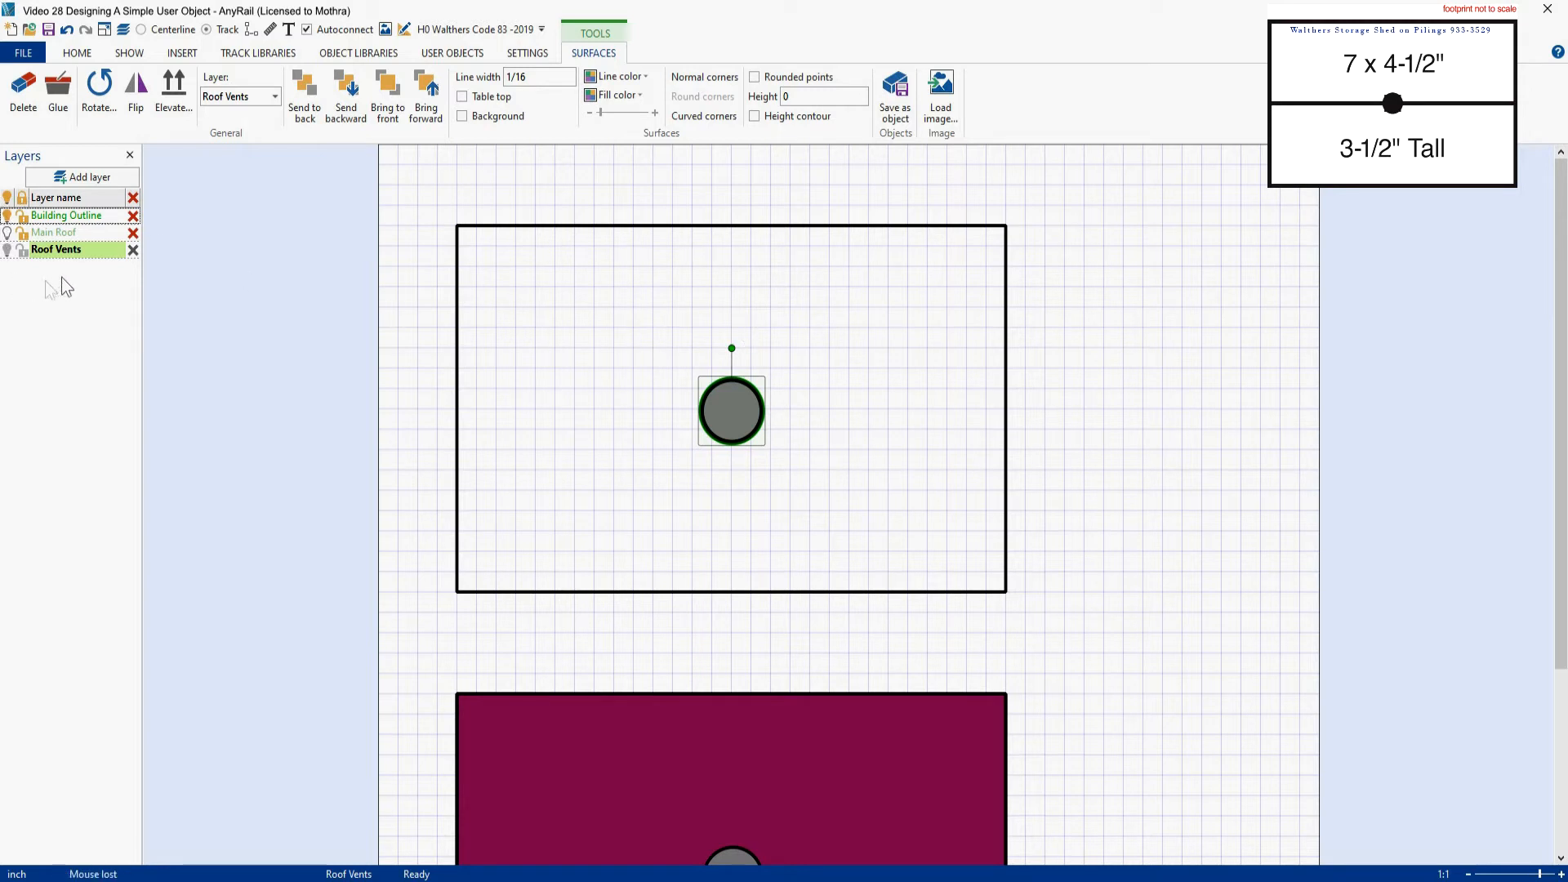
left_click(8, 232)
left_click(1198, 416)
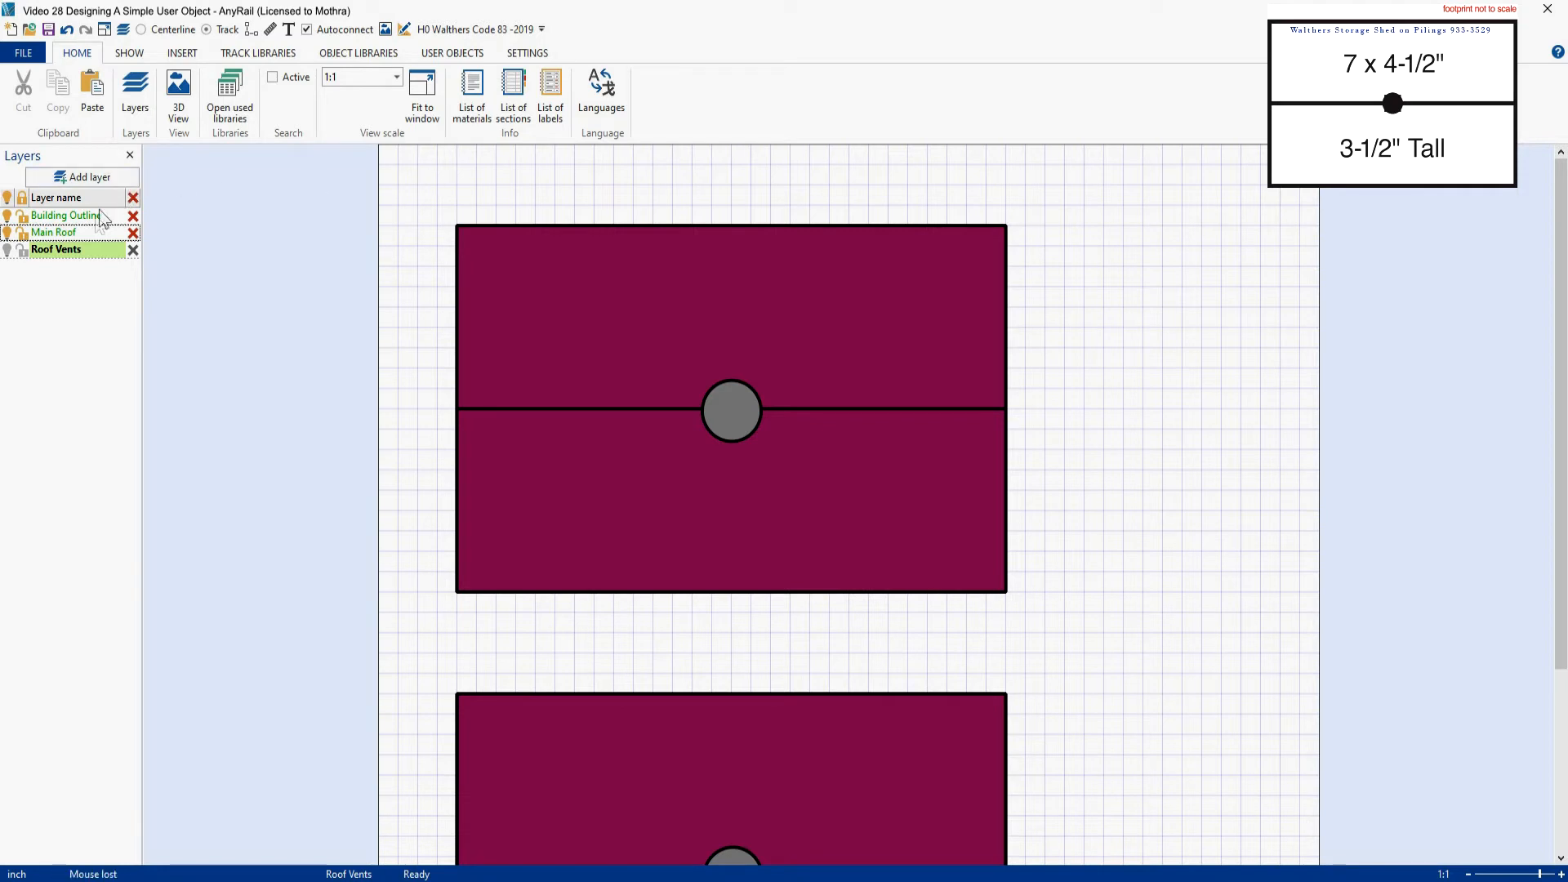
Make Building Outline the active layer and start saving the upper shed's outline, roof halves and vent together as an object
left_click(68, 213)
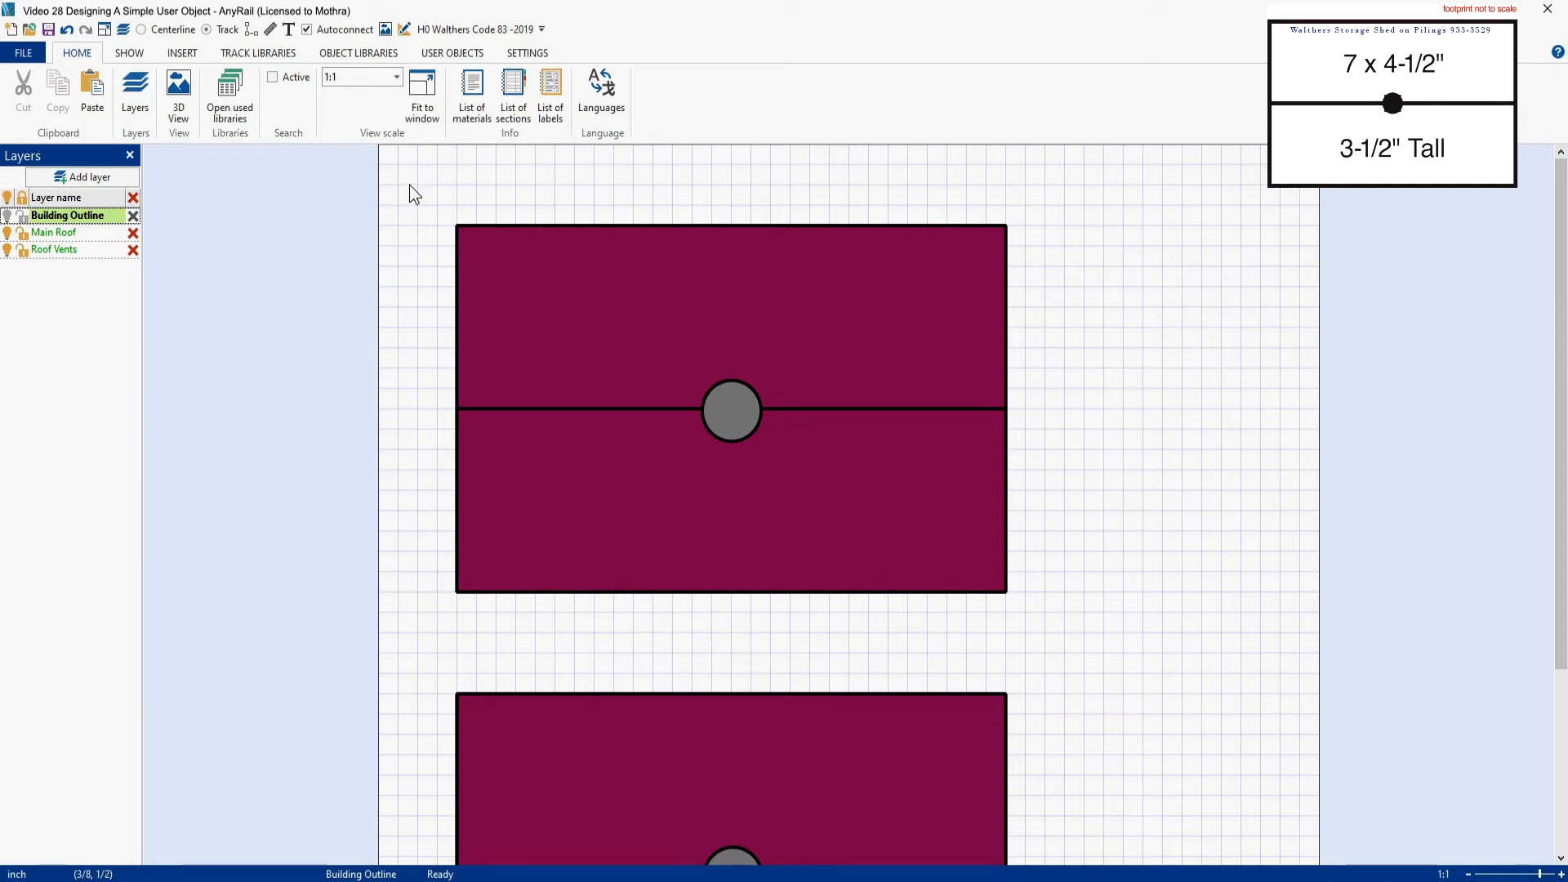
left_click_drag(407, 169, 1107, 651)
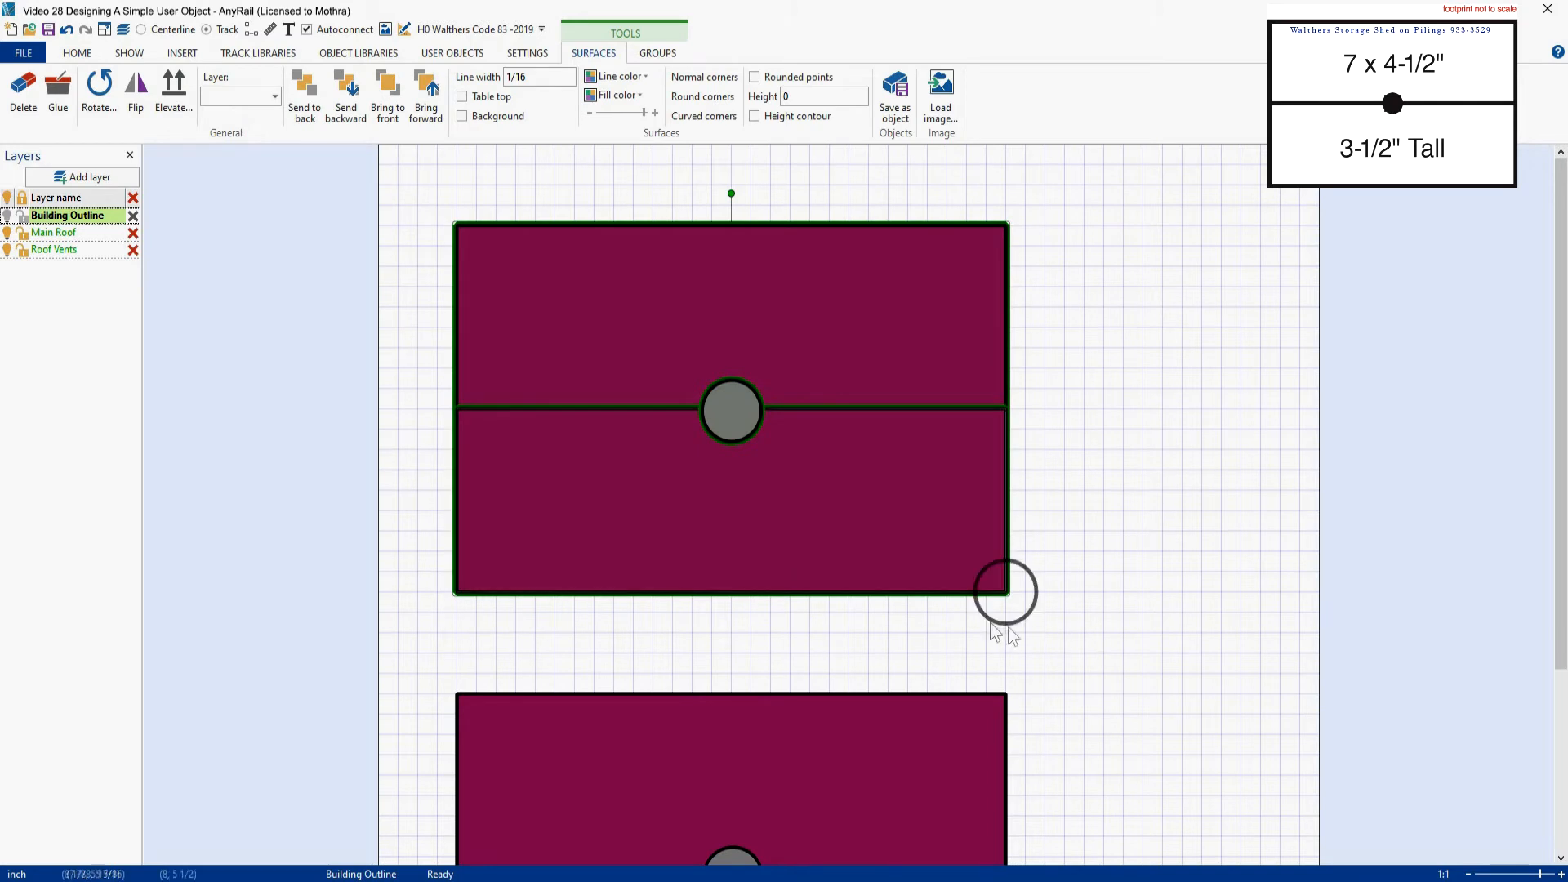
right_click(798, 408)
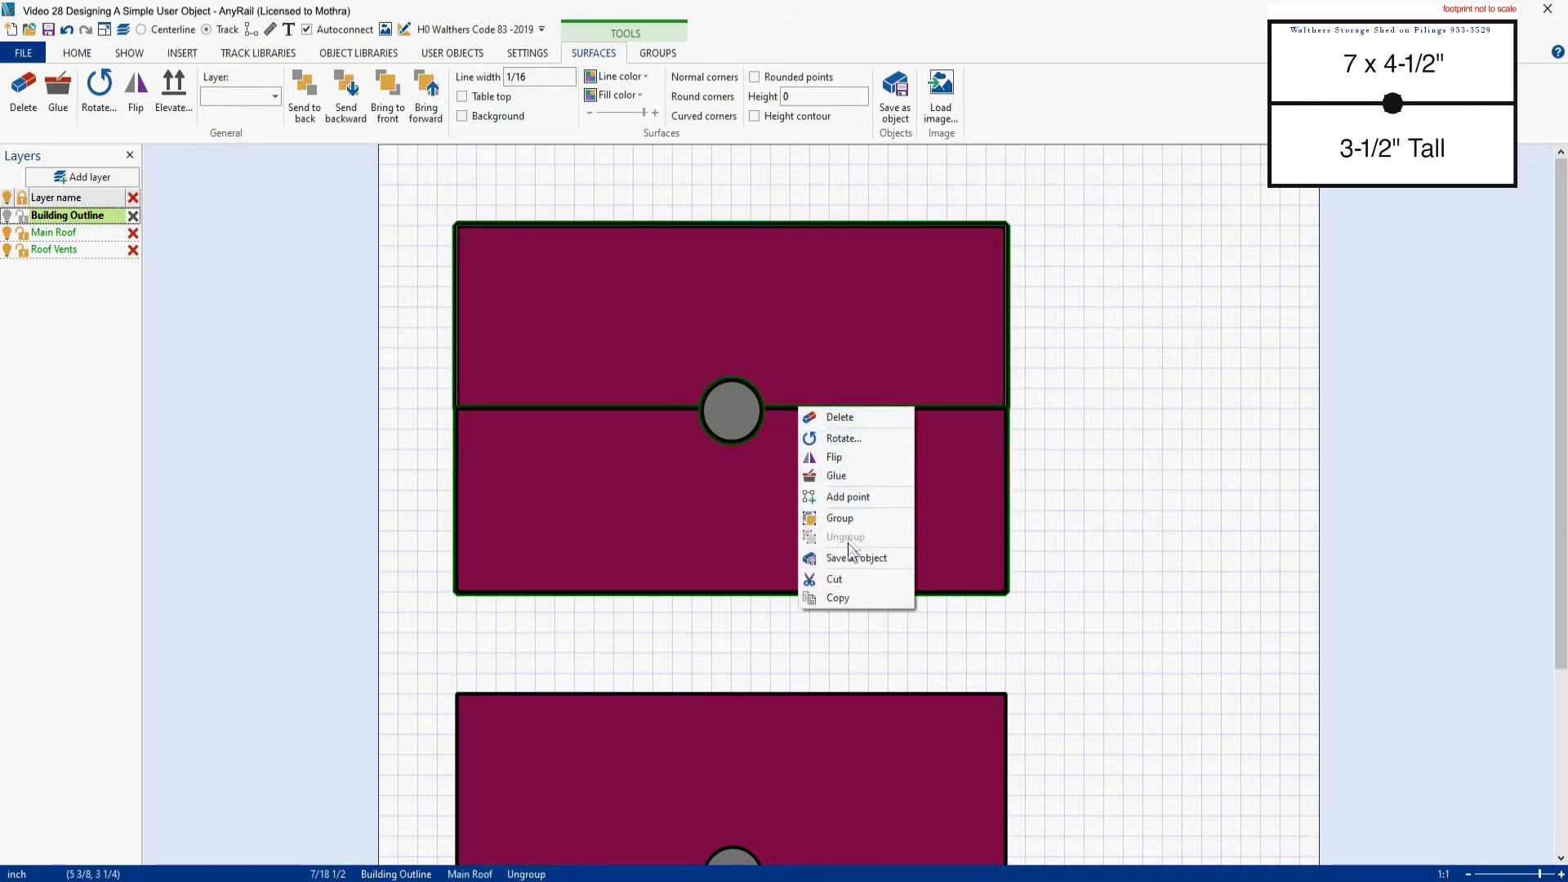
left_click(854, 561)
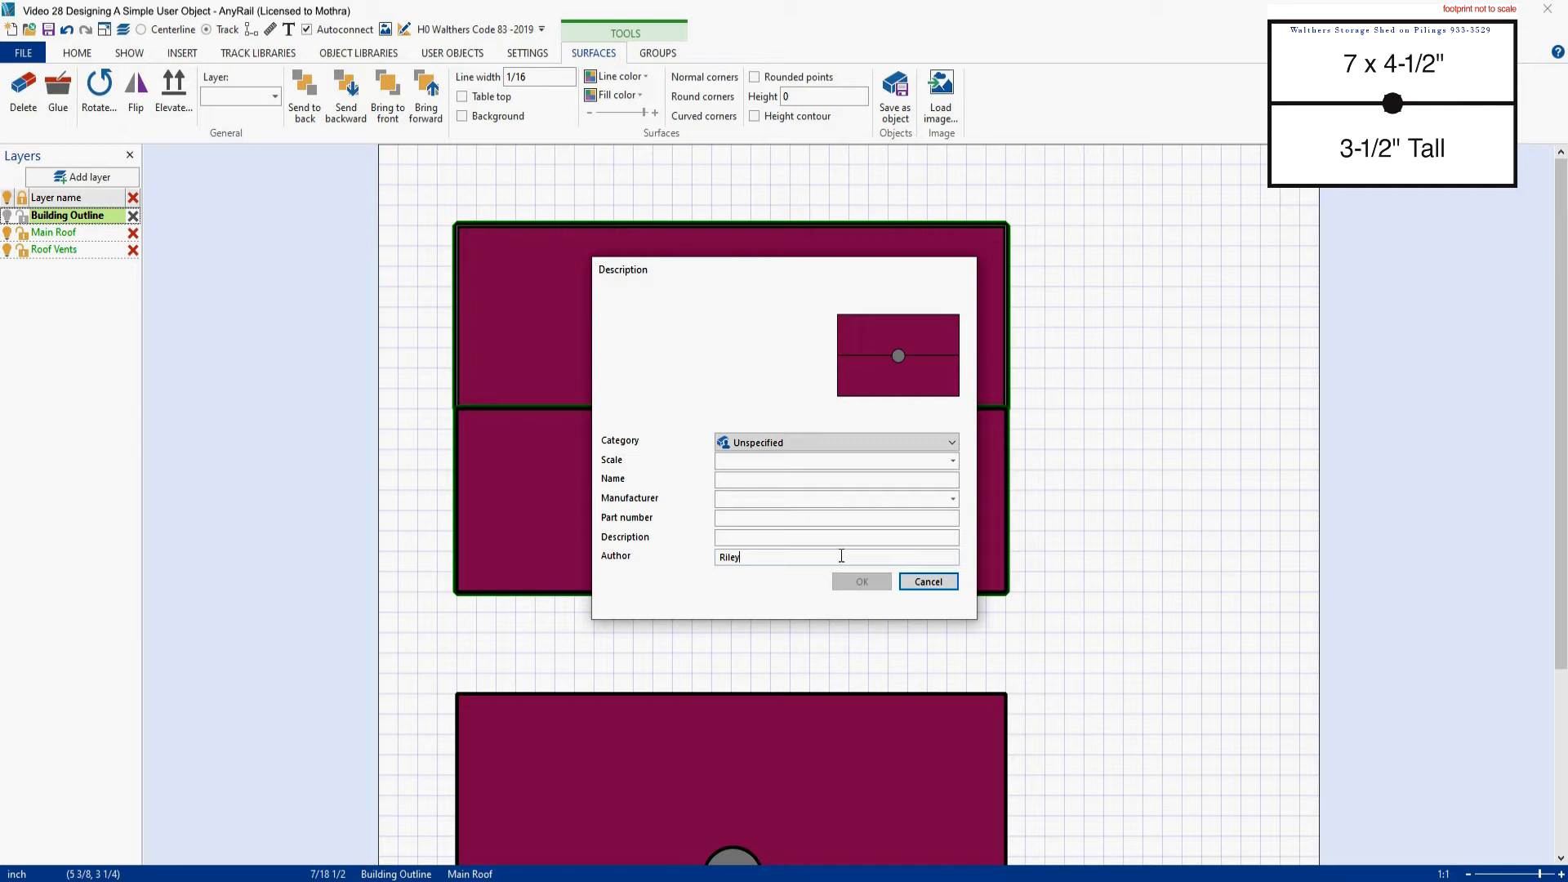
Set the new object's category to Structure, scale to H0 and name to "Storage Shed on Pilings"
left_click(953, 443)
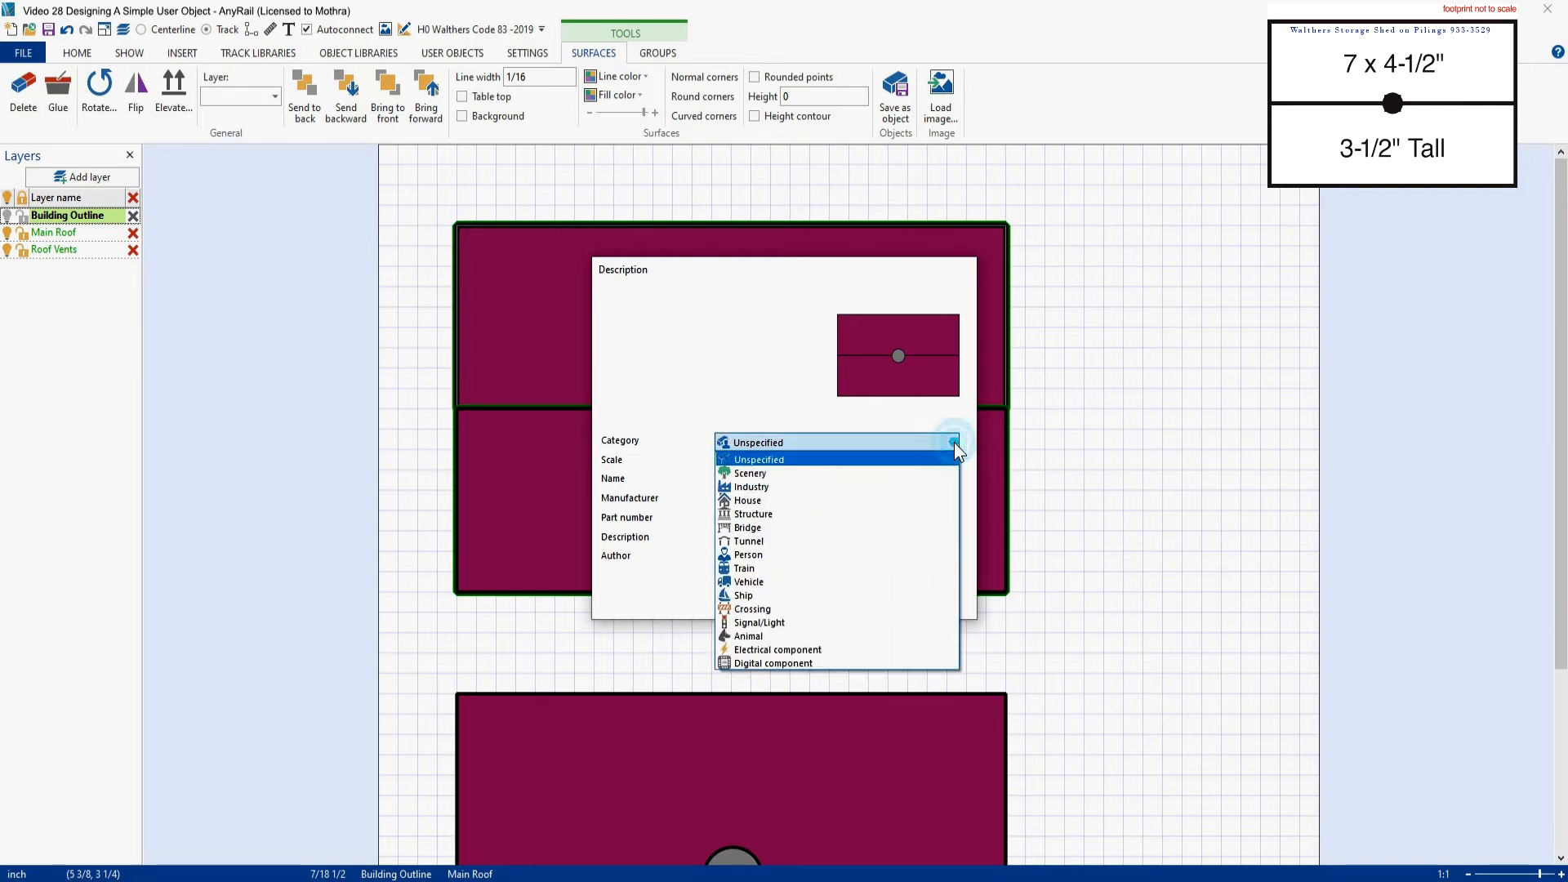
left_click(761, 515)
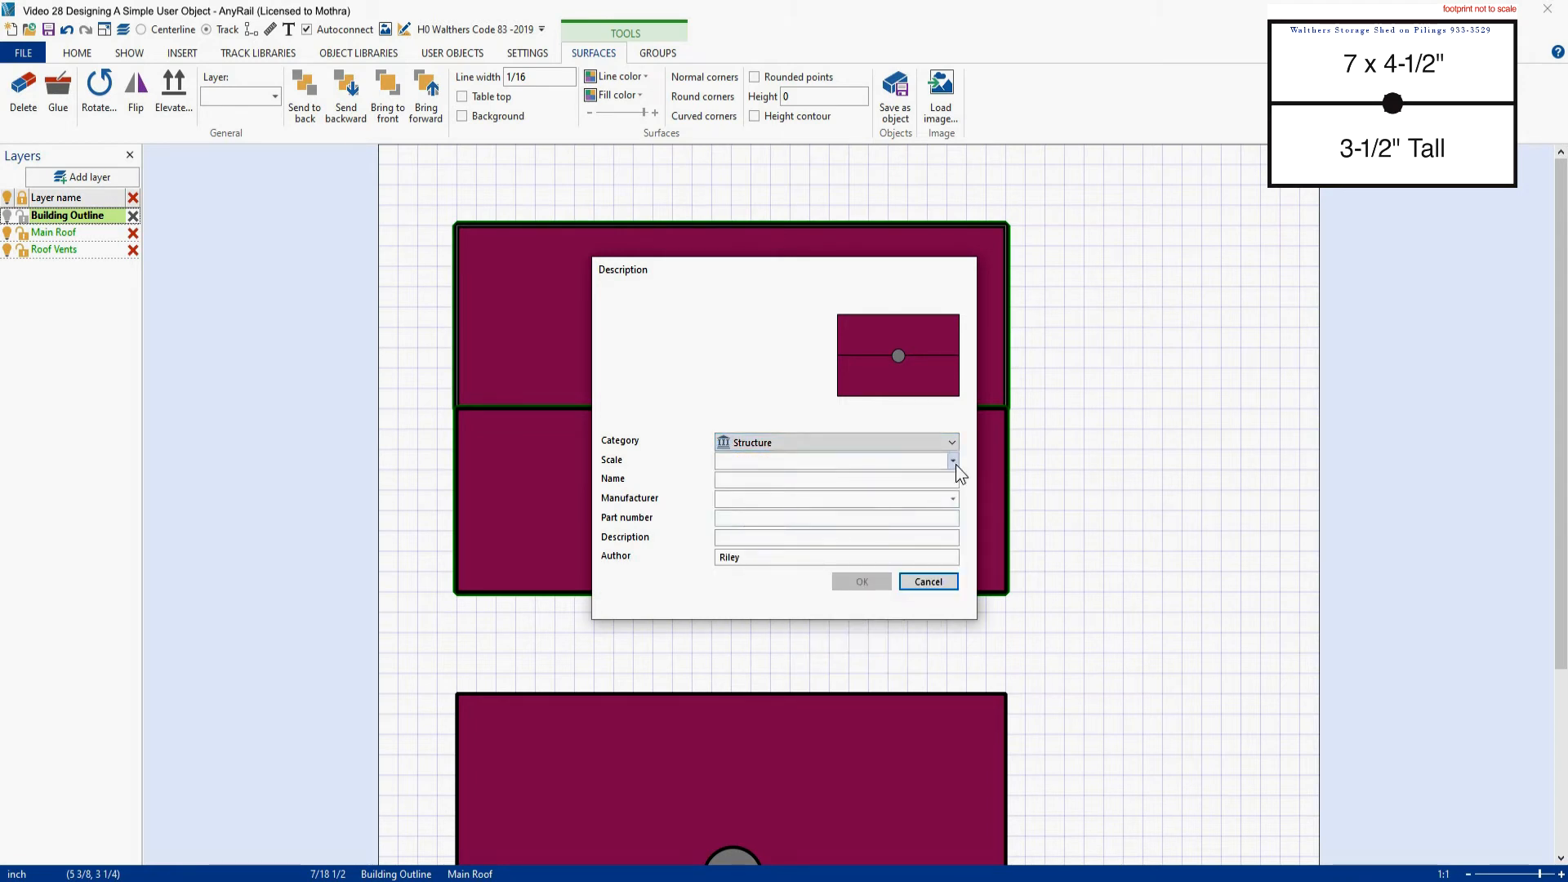
left_click(953, 461)
left_click(741, 502)
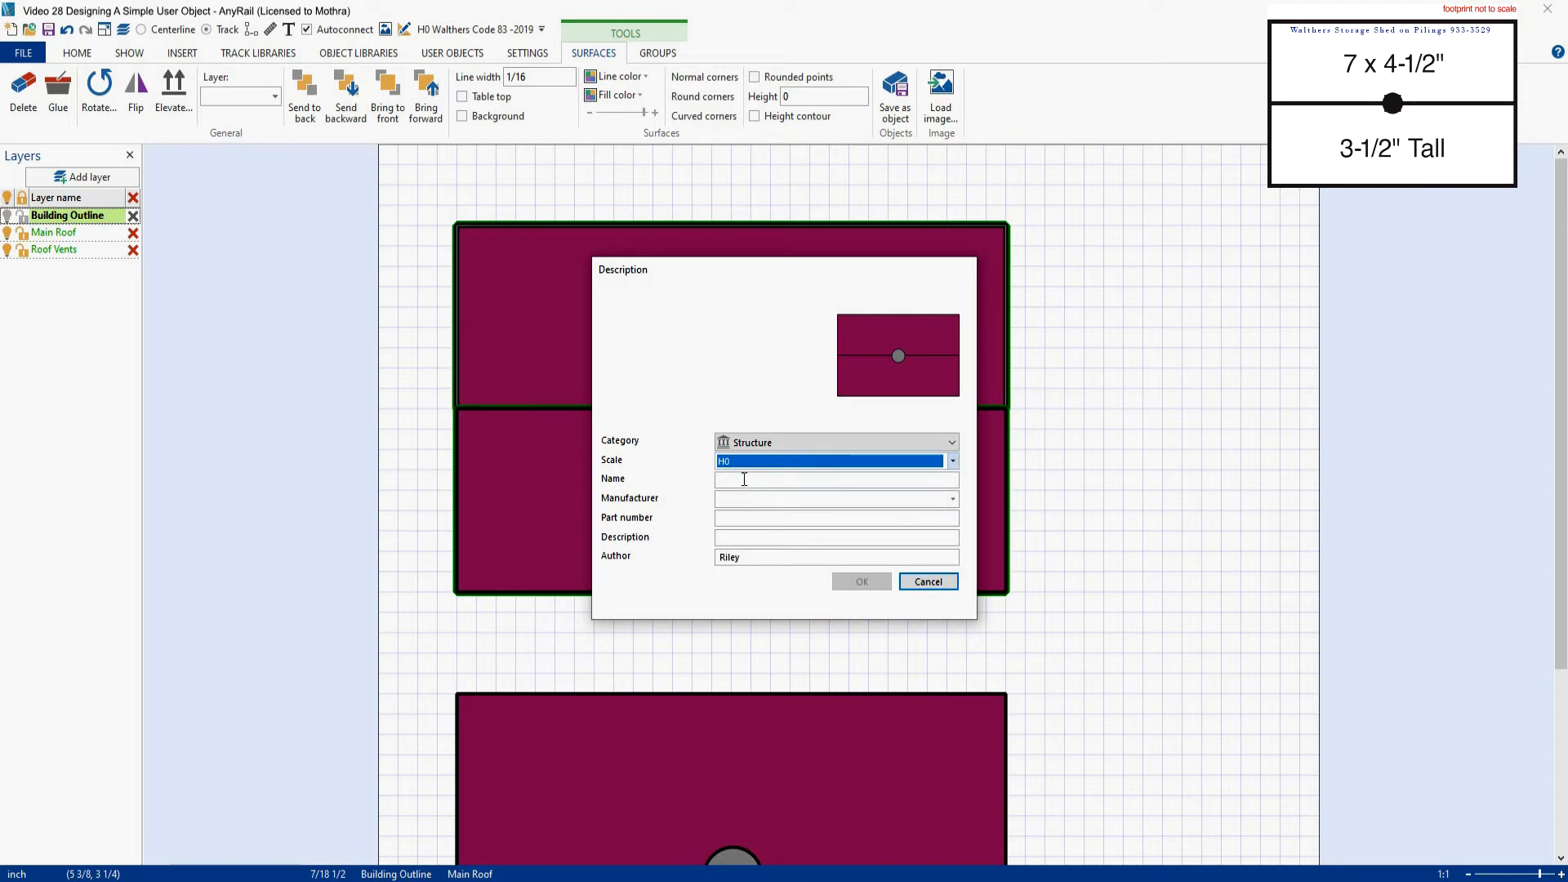
left_click(744, 479)
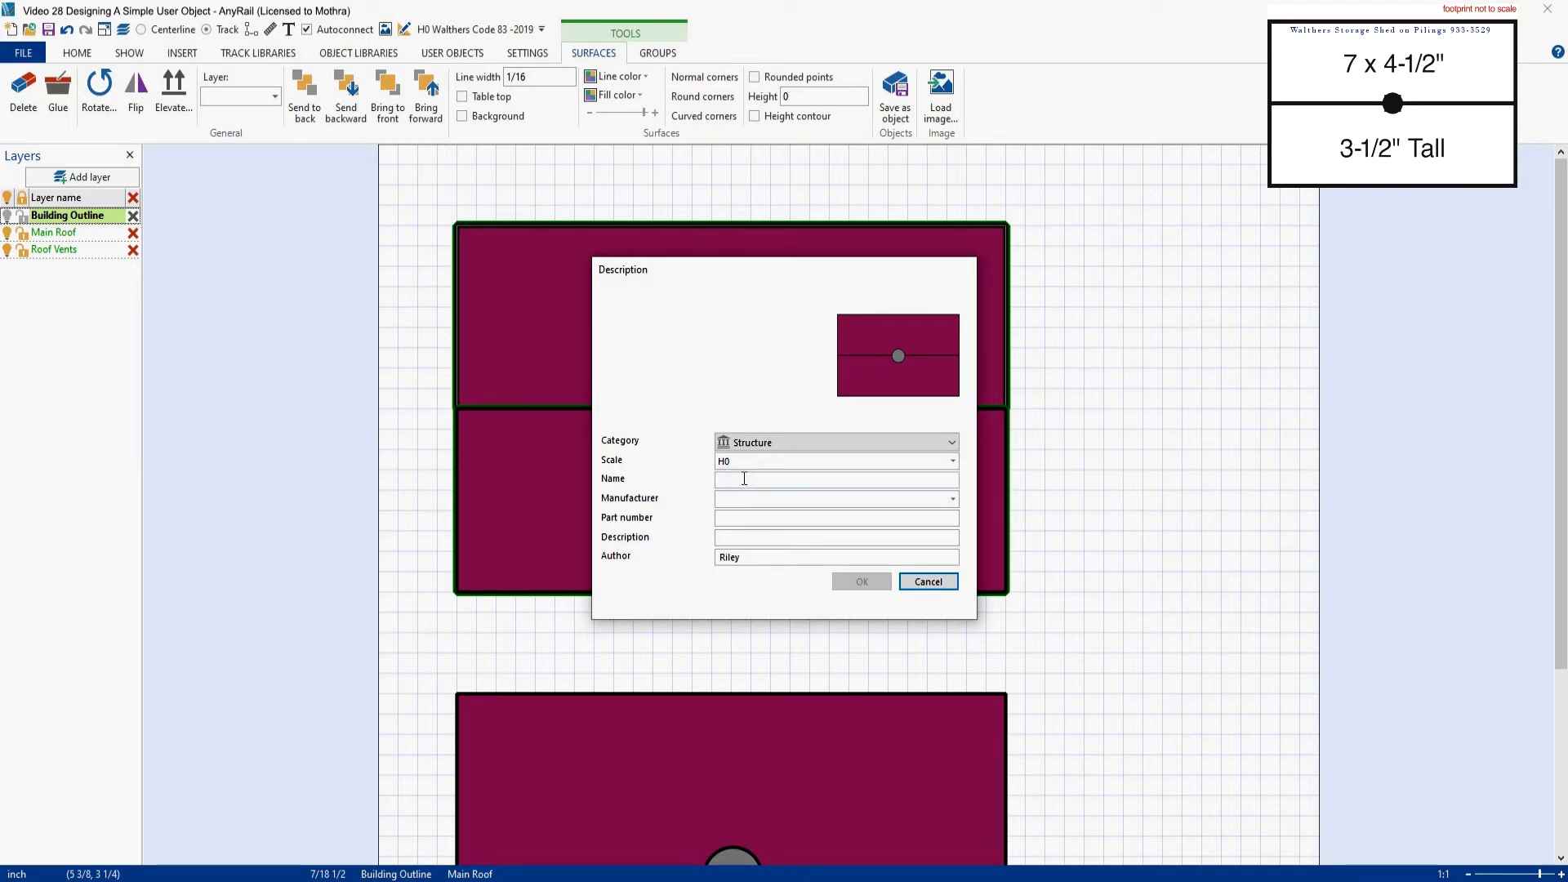
type("Storage Shed on Pilings")
key("Tab")
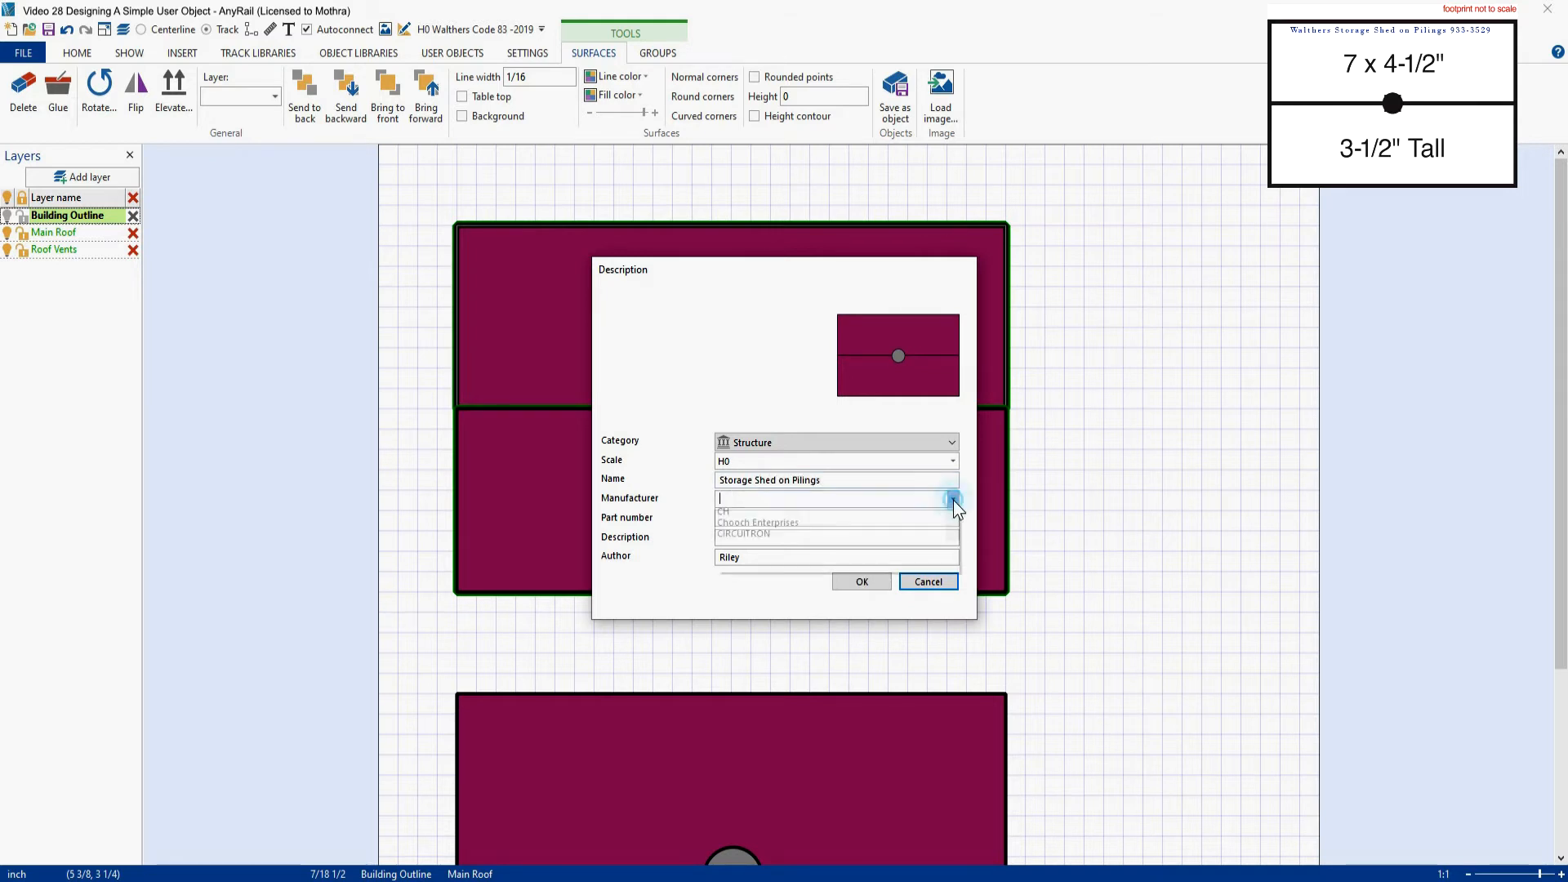
Set manufacturer Walthers, part number 933-3529 and description "A Storage Shed That Is Sitting On Pilings In HO Scale", and save the object
left_click(953, 499)
left_click_drag(946, 544, 957, 789)
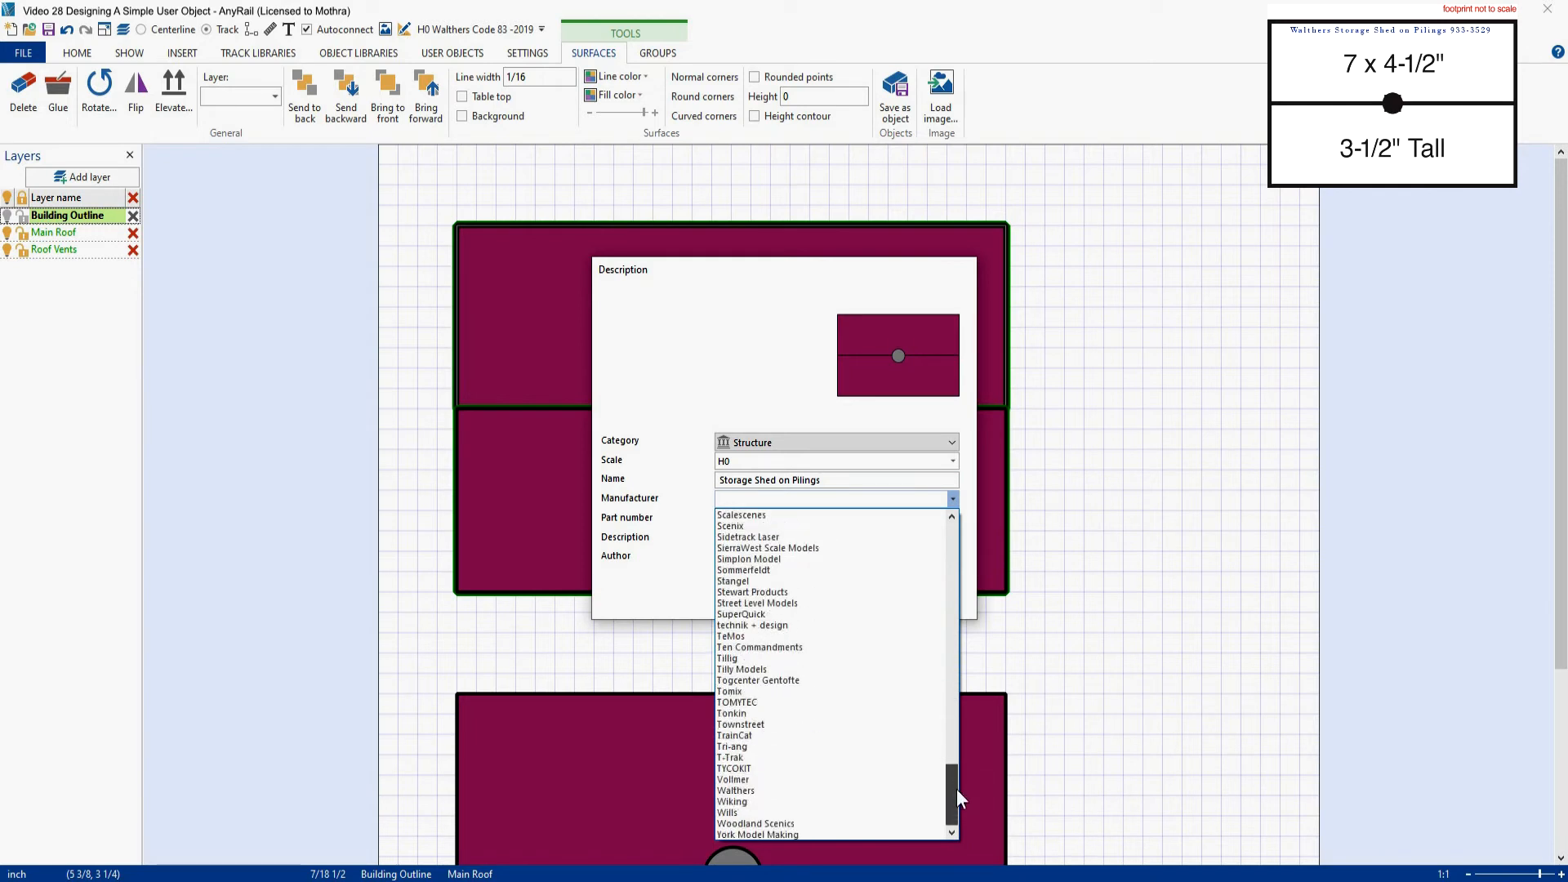
left_click(746, 790)
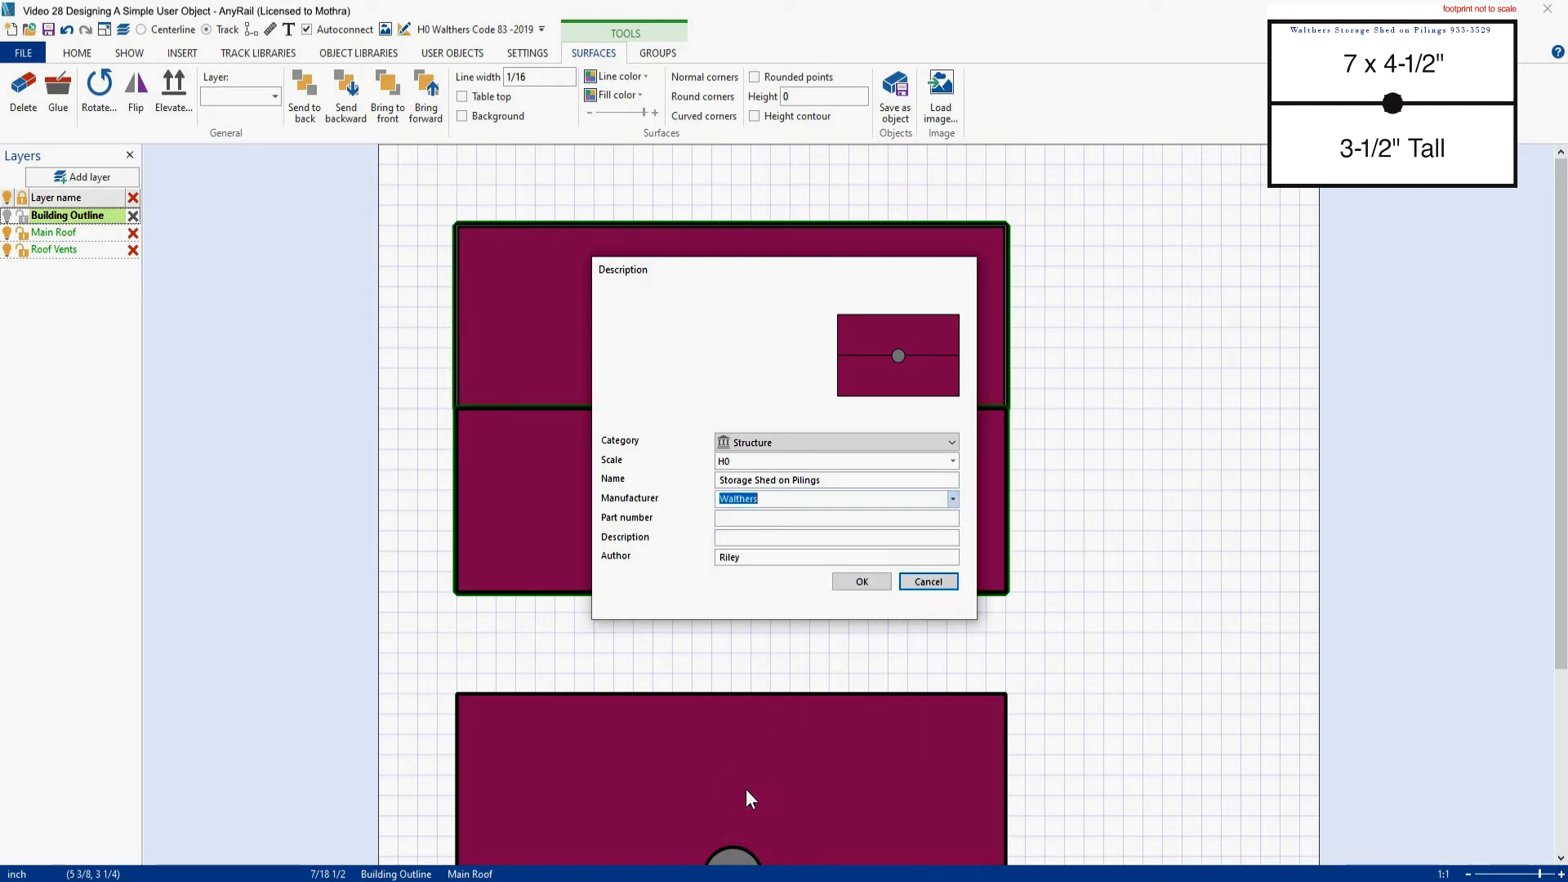
left_click(724, 518)
type("933-3529")
left_click(727, 539)
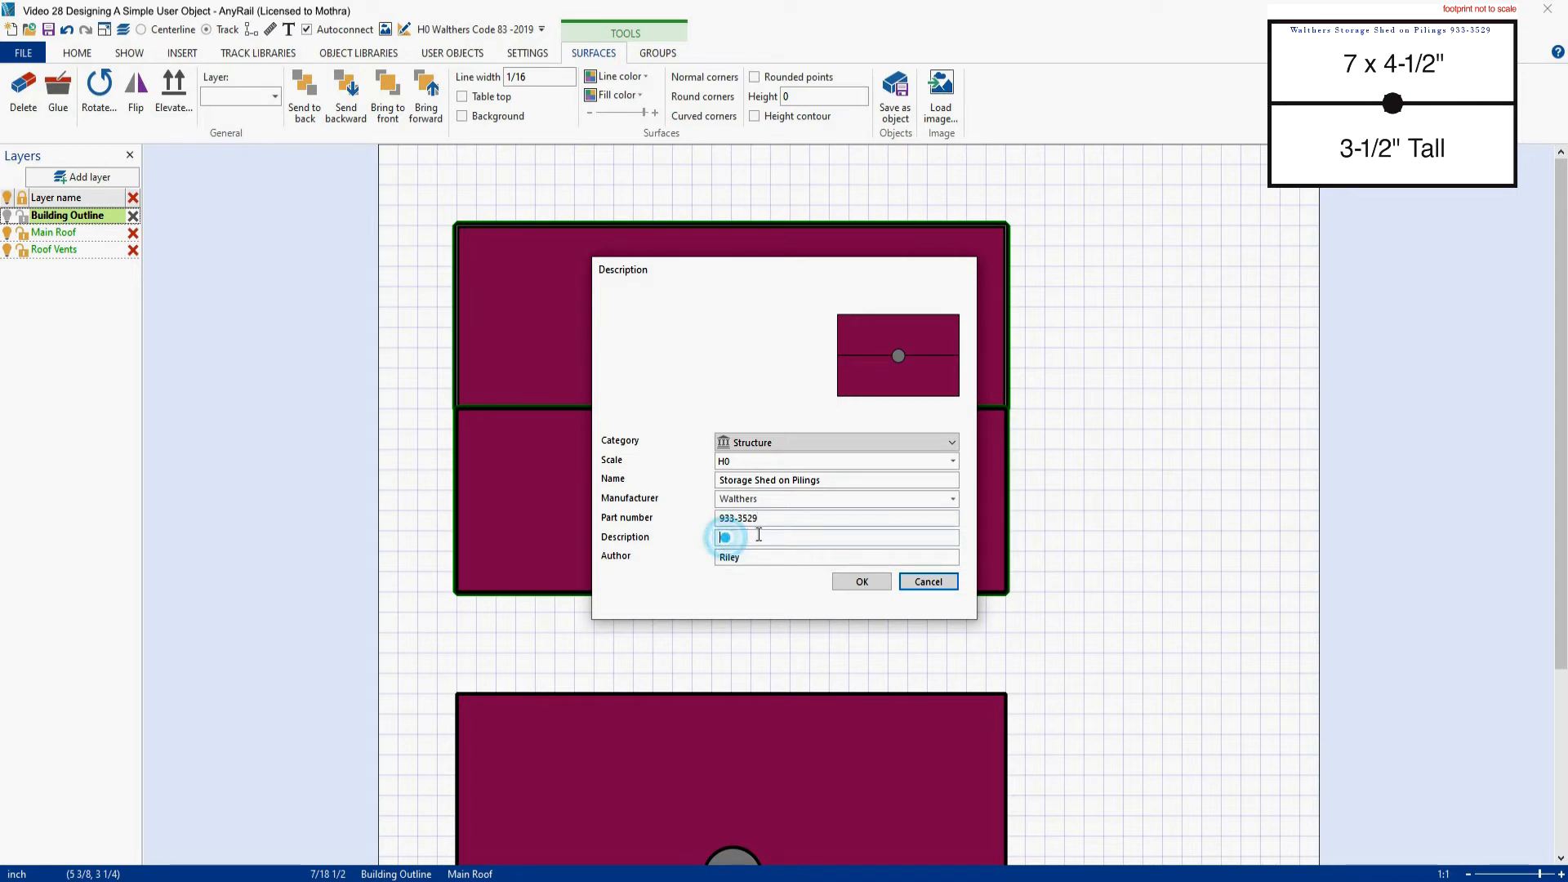
type("A Storage Shed That Is Sitting On Pilings In HO Scale")
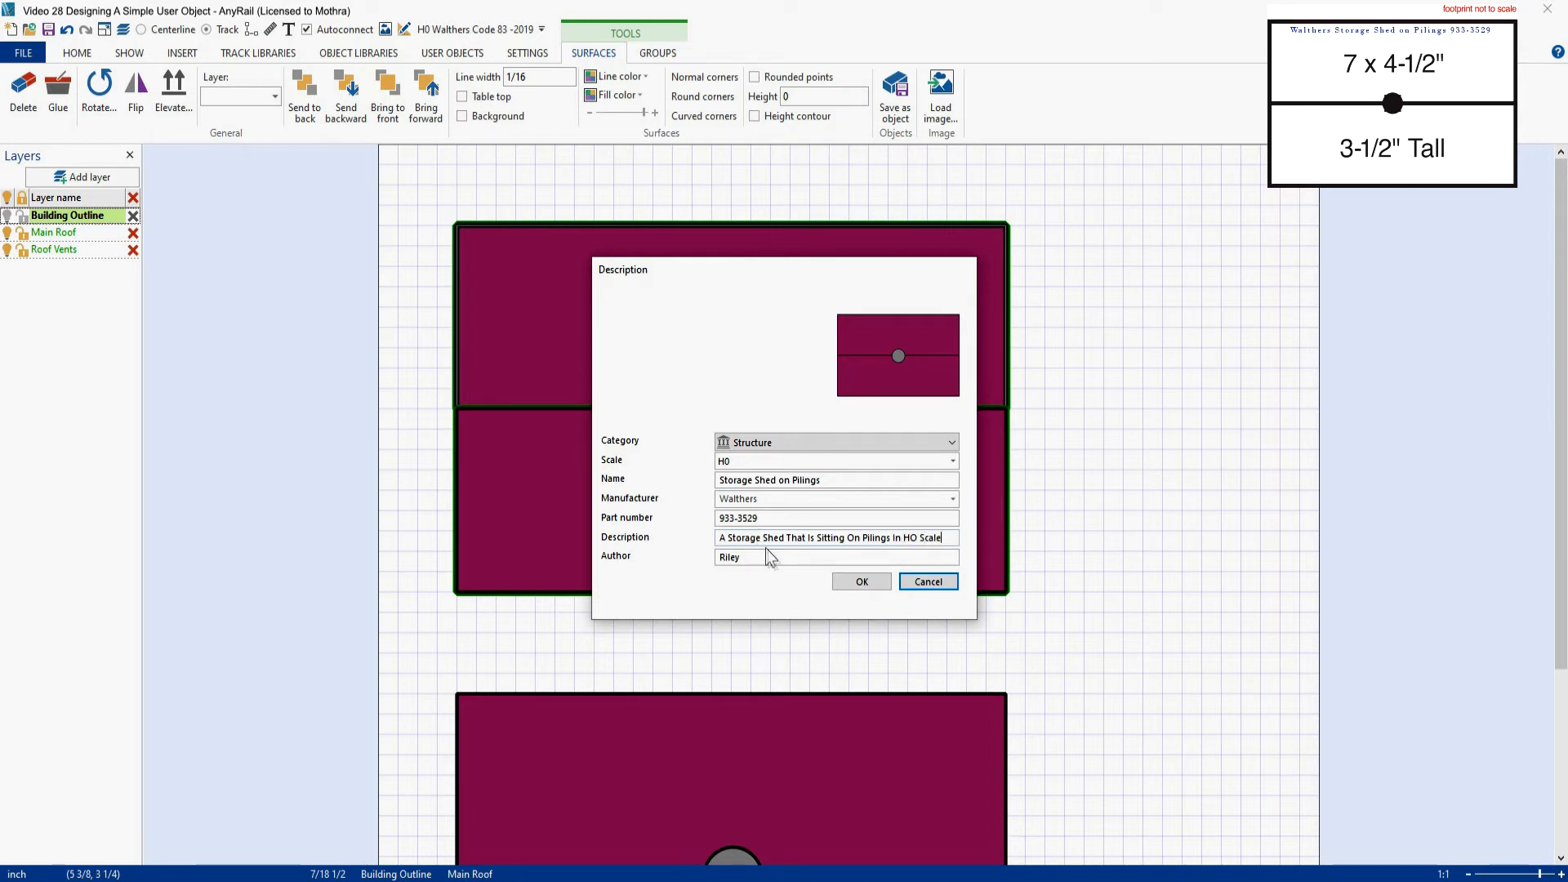
left_click(862, 581)
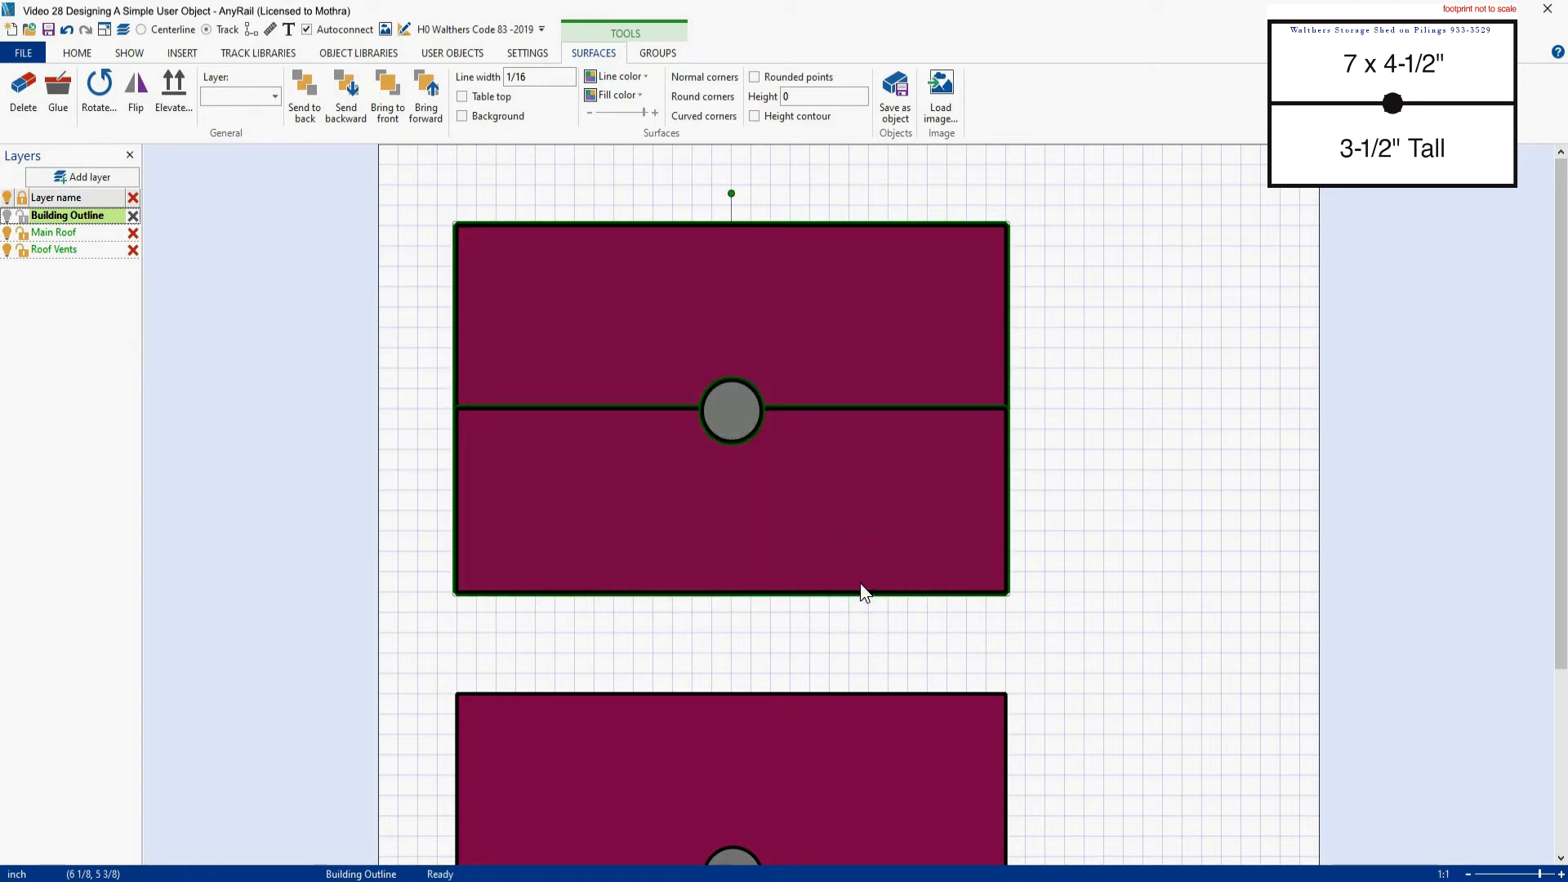
Open the Walthers H0 user object library and locate the newly saved maroon 933-3529 Storage Shed on Pilings
left_click(452, 54)
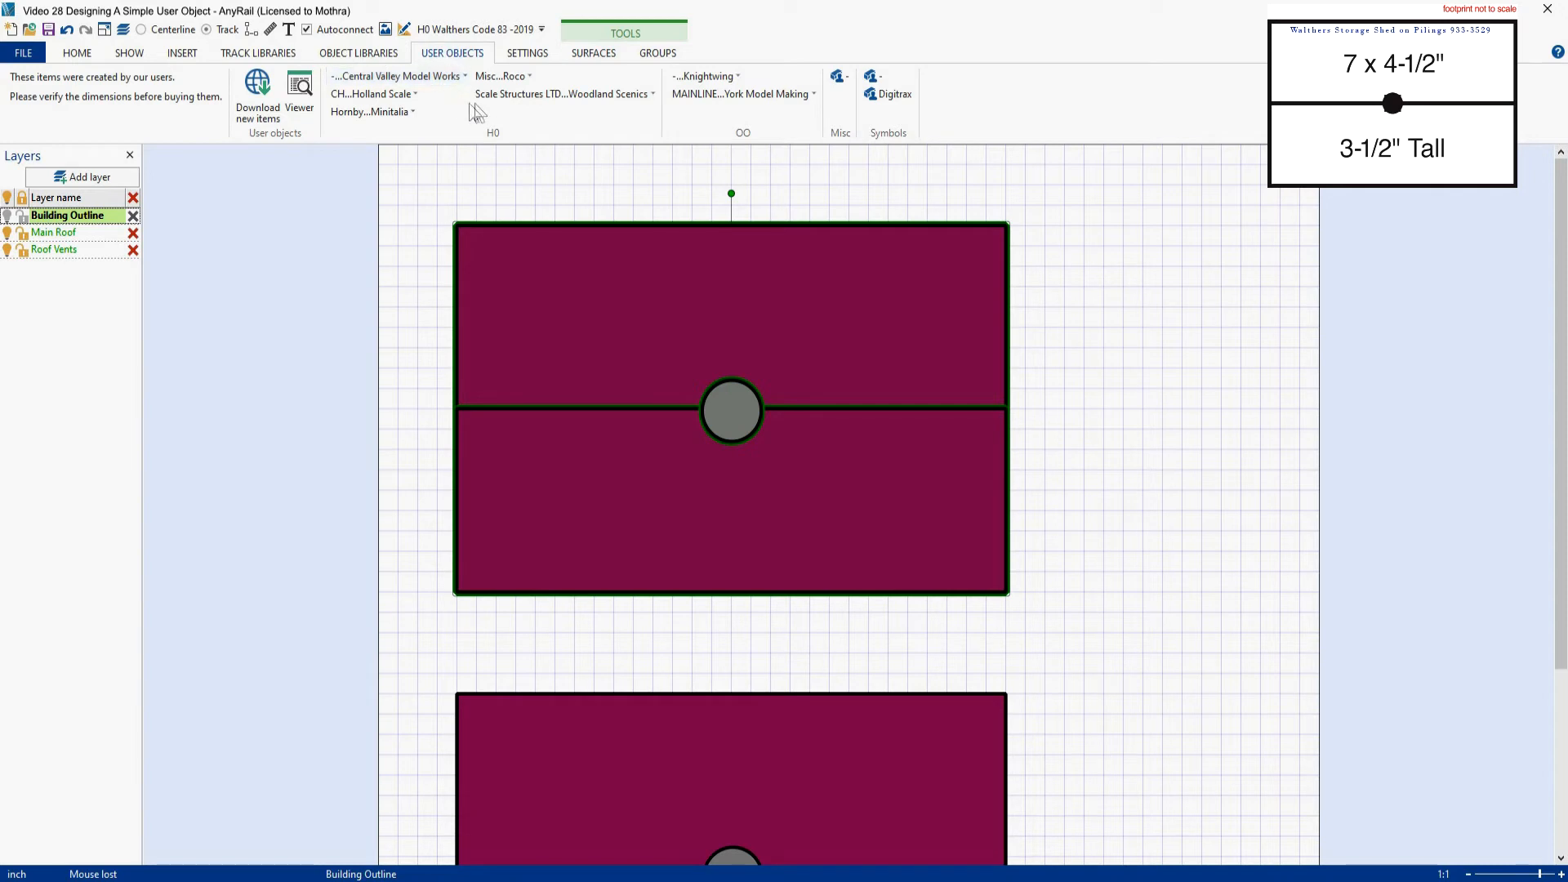
left_click(645, 93)
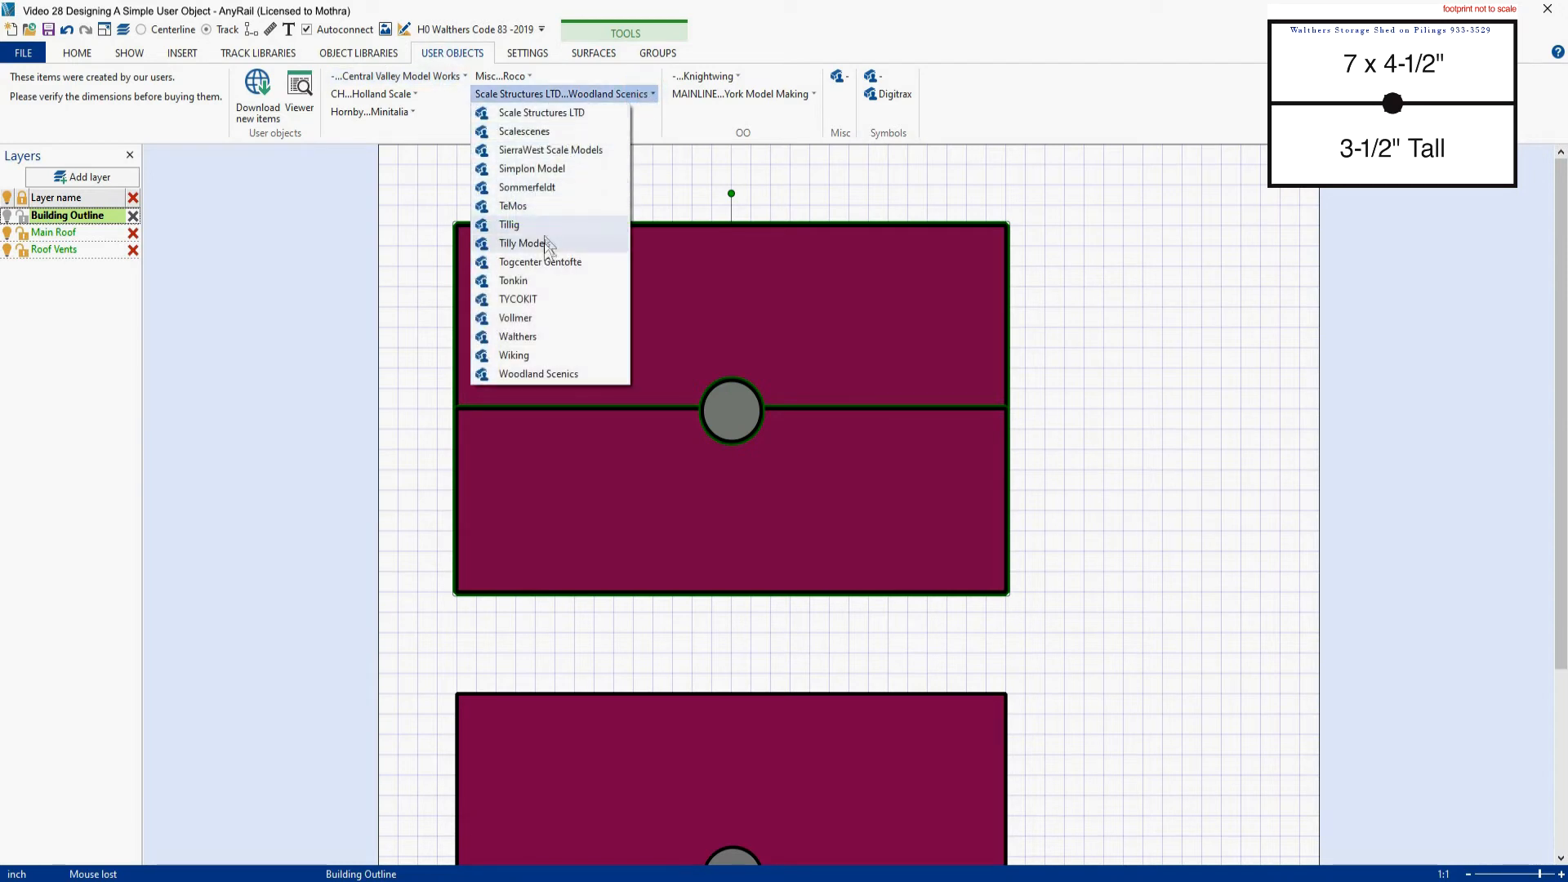
left_click(519, 337)
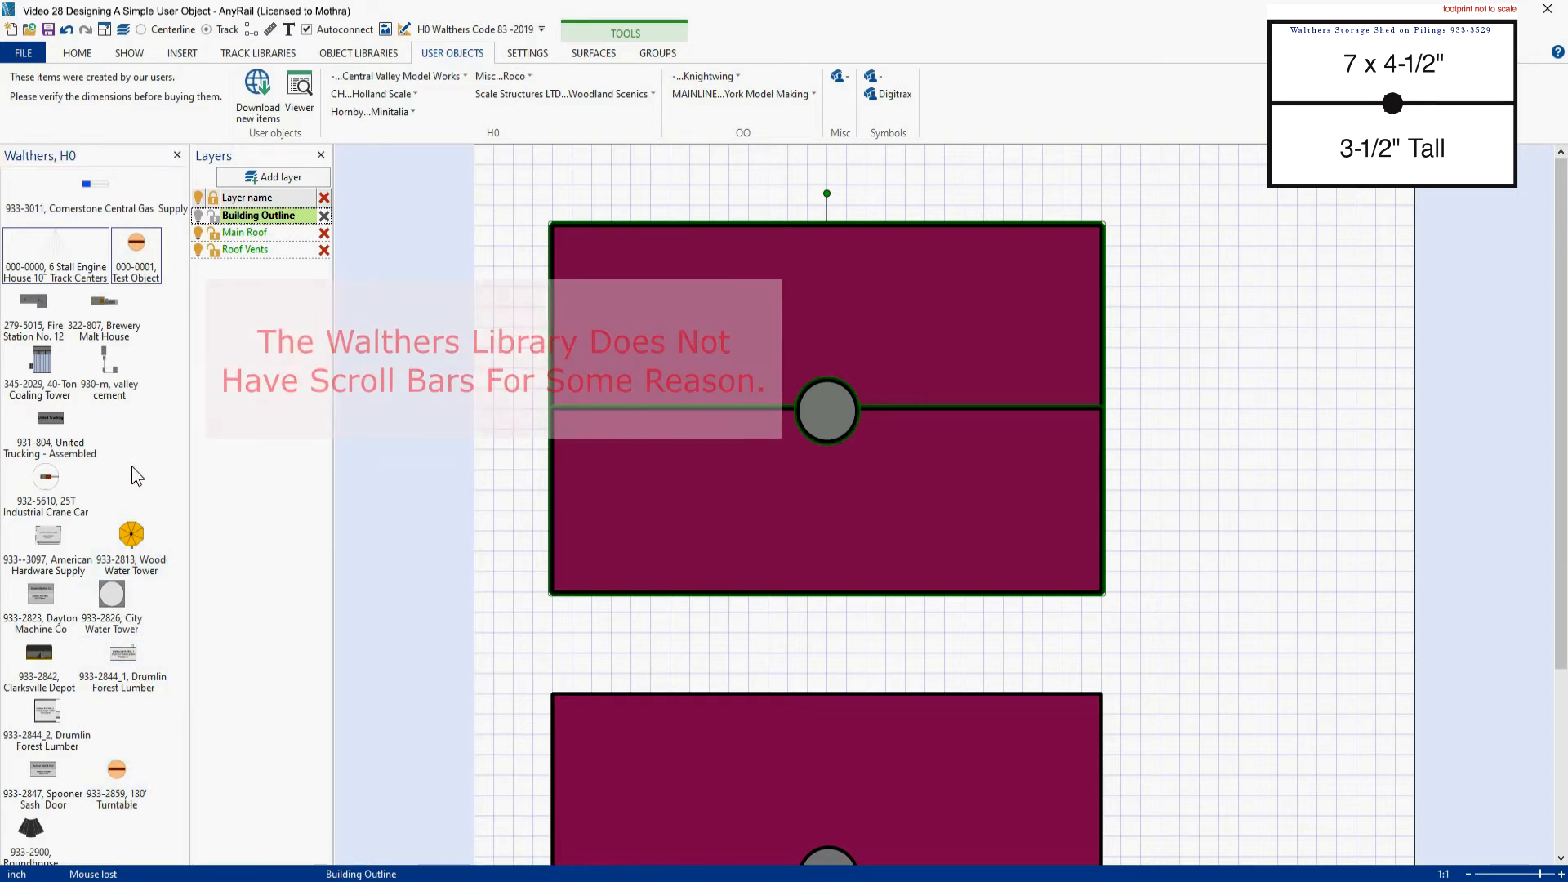
scroll(131, 474, "down", 10)
scroll(123, 500, "down", 10)
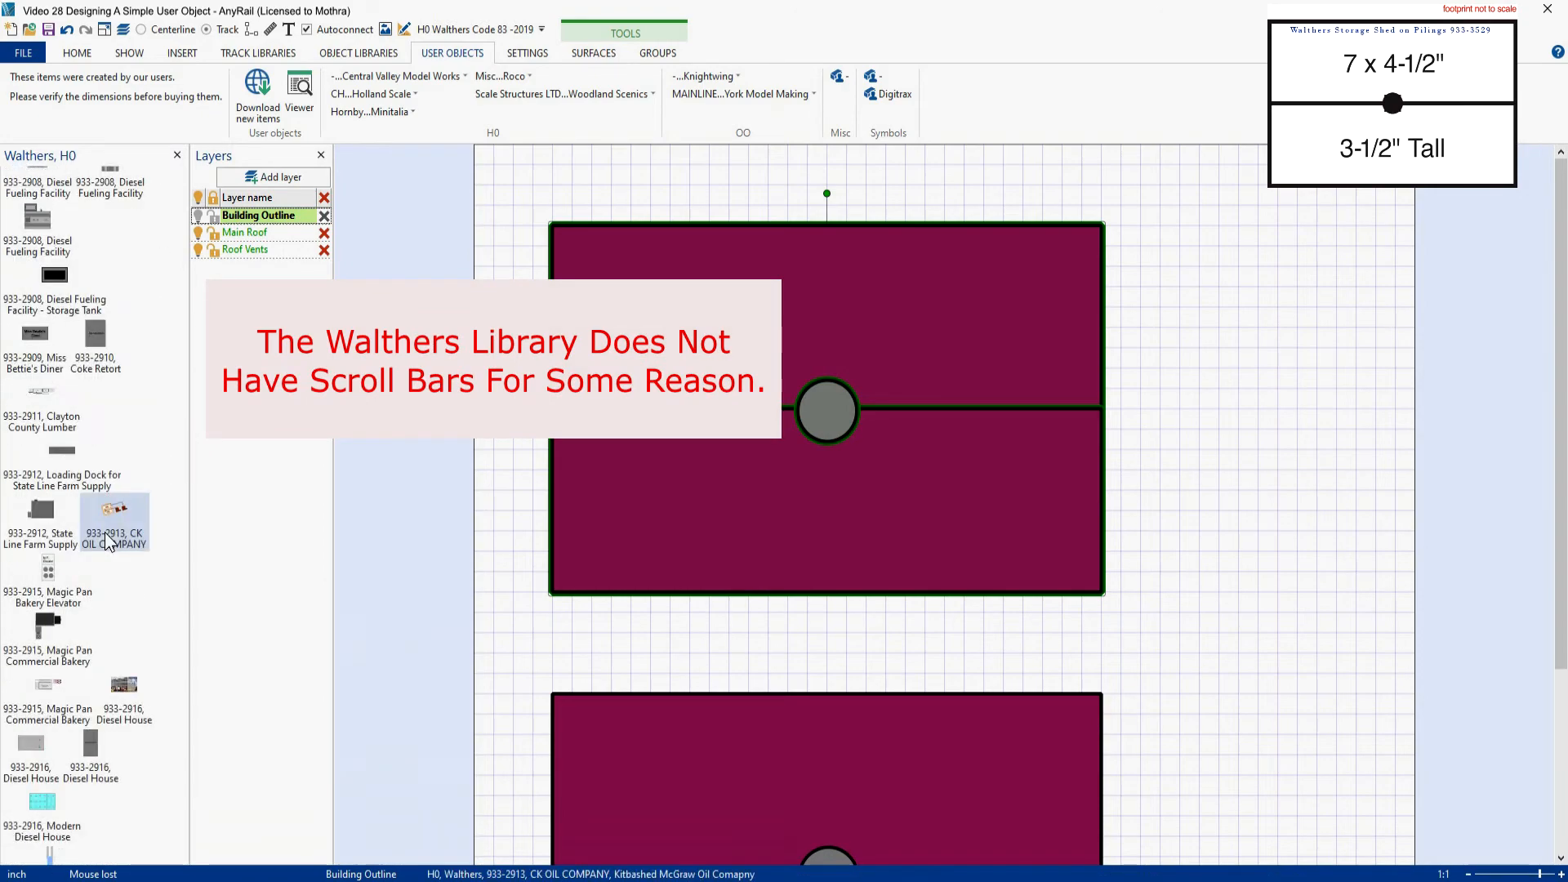
scroll(62, 589, "down", 10)
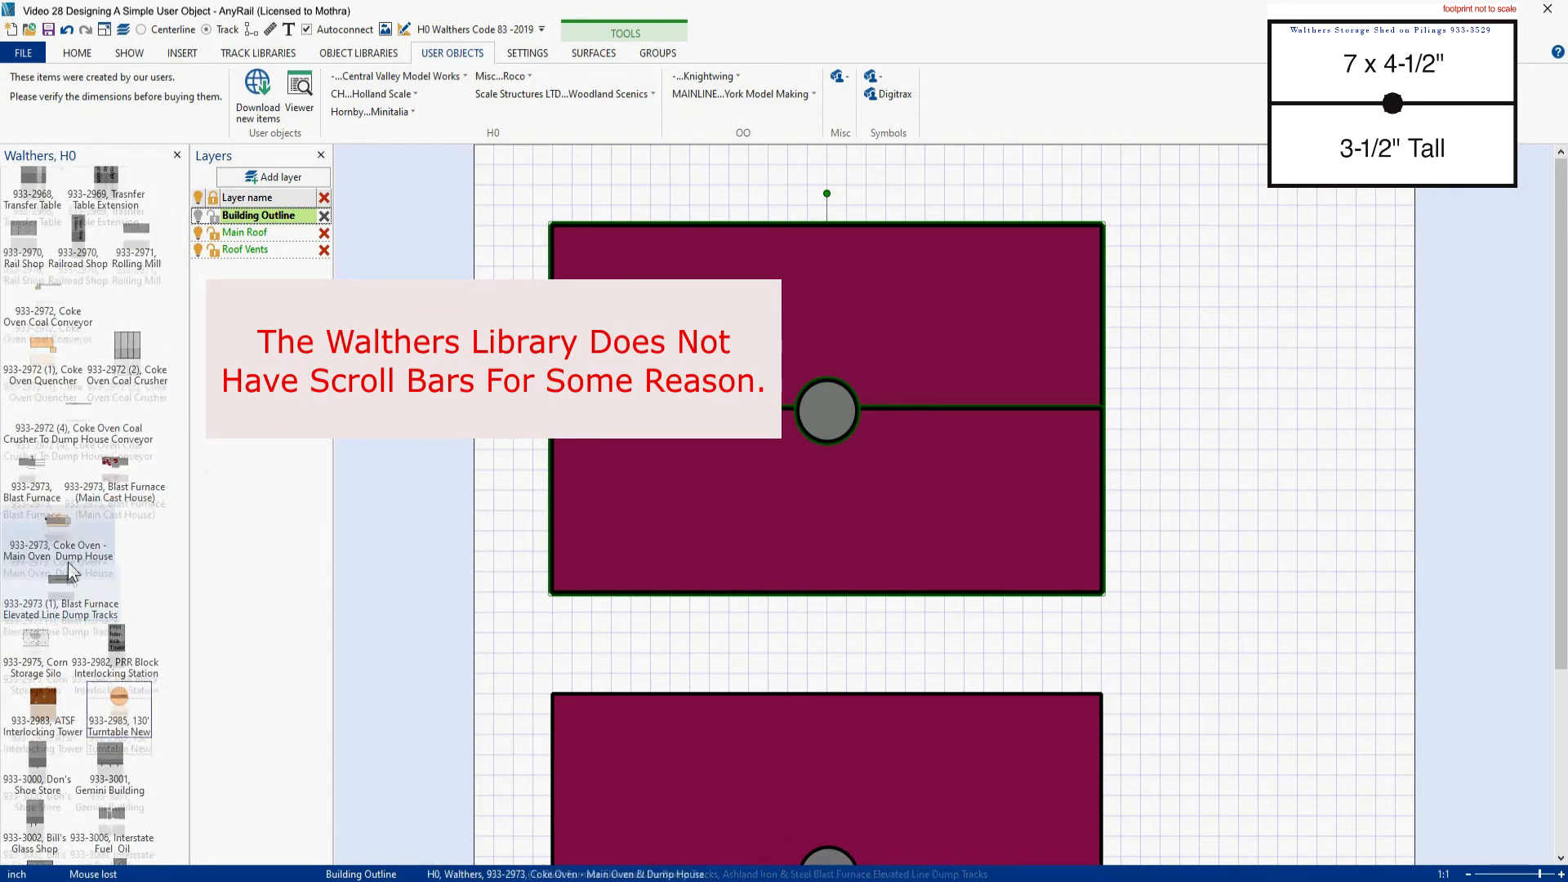
scroll(66, 692, "down", 10)
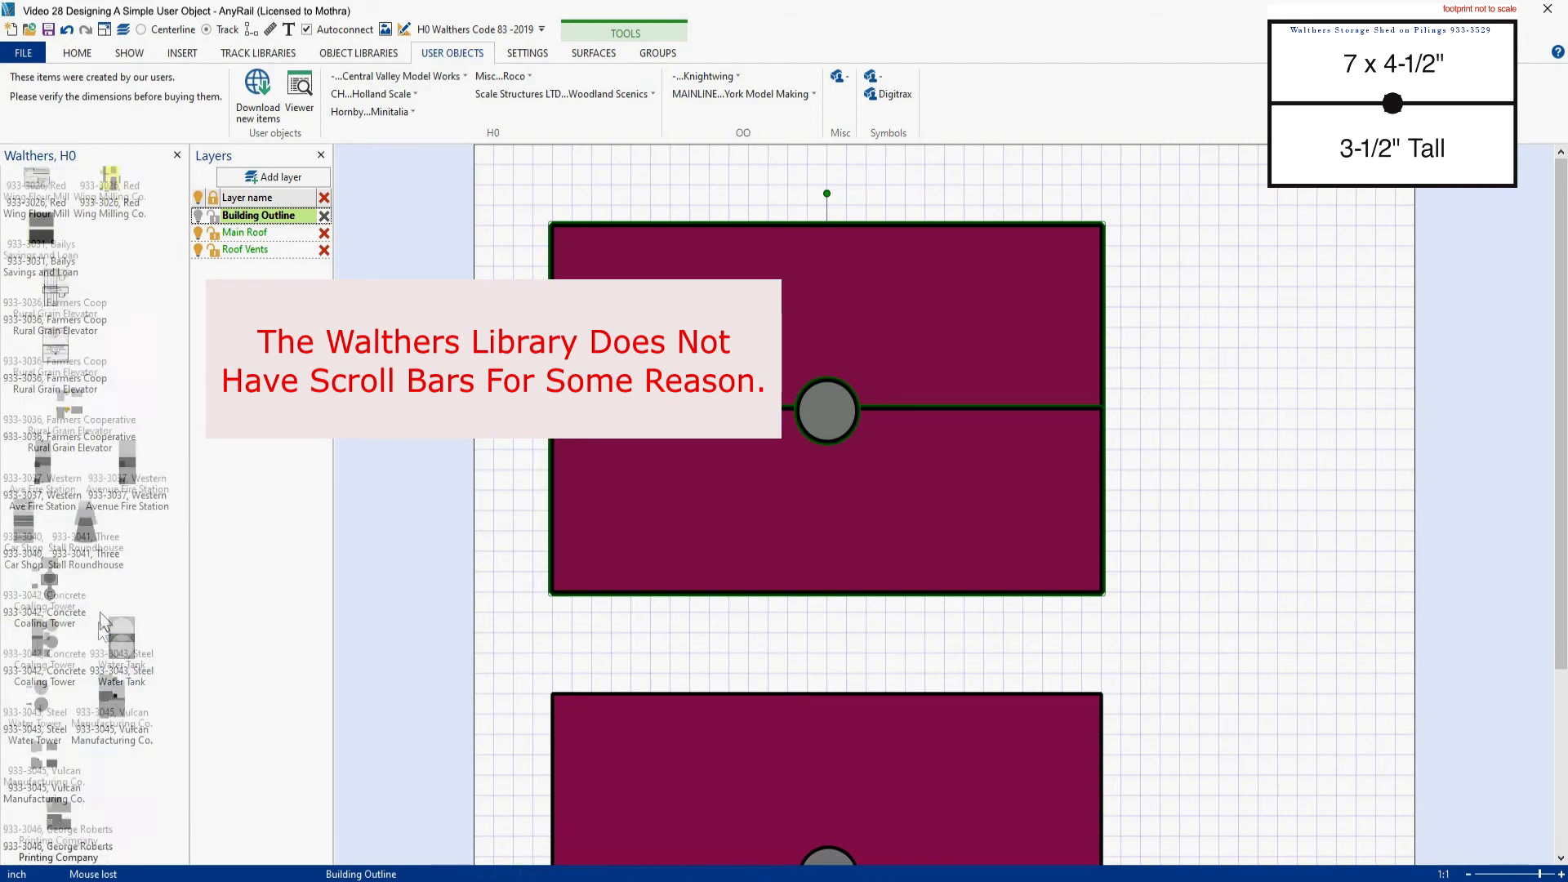
scroll(72, 625, "down", 10)
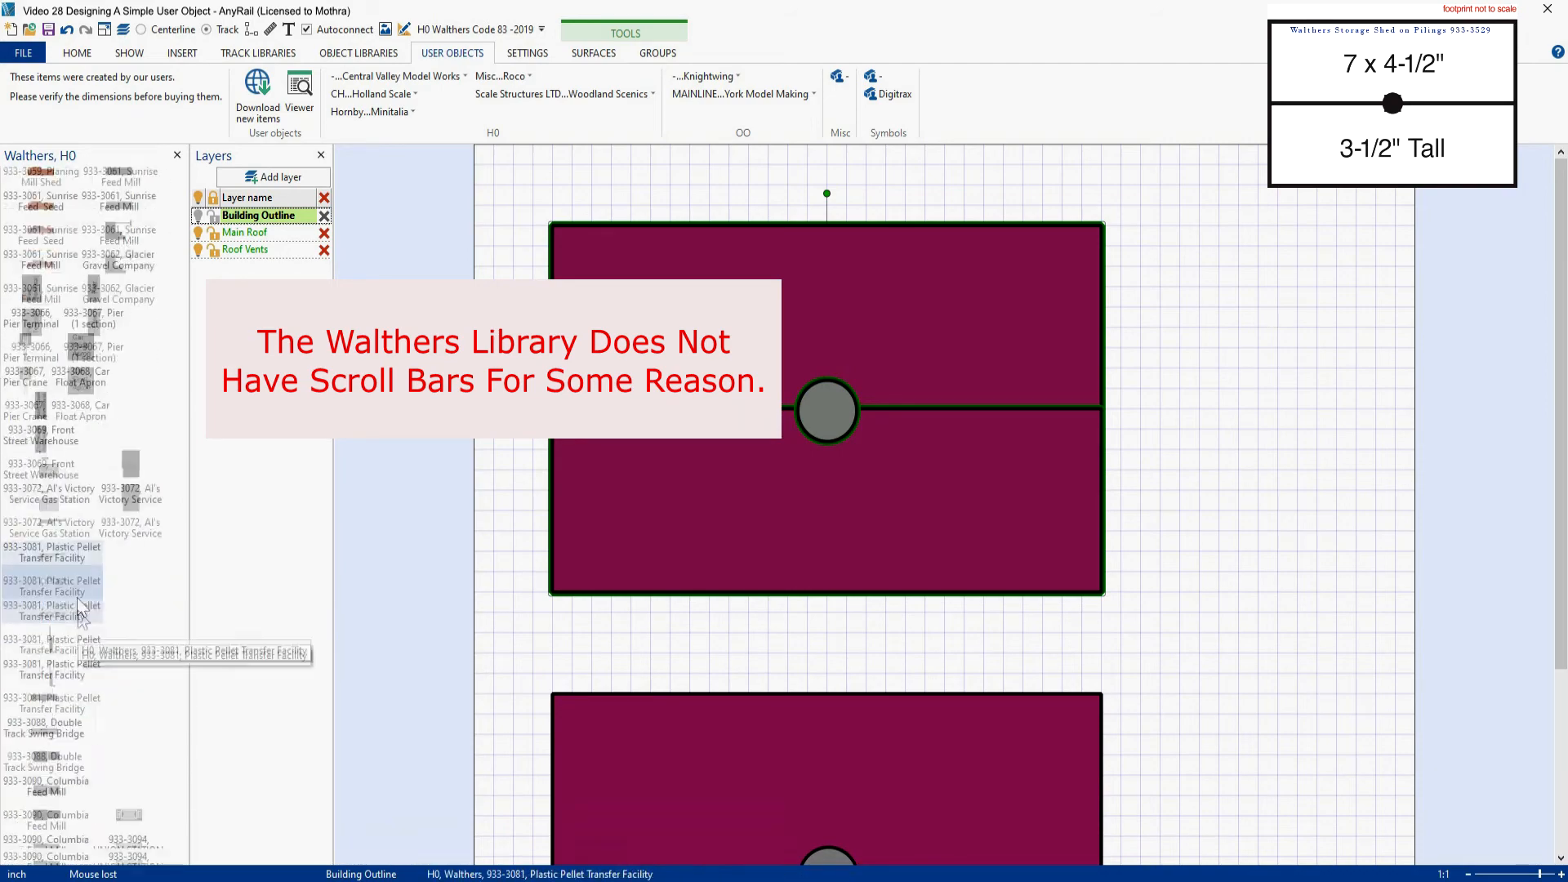
scroll(71, 611, "down", 10)
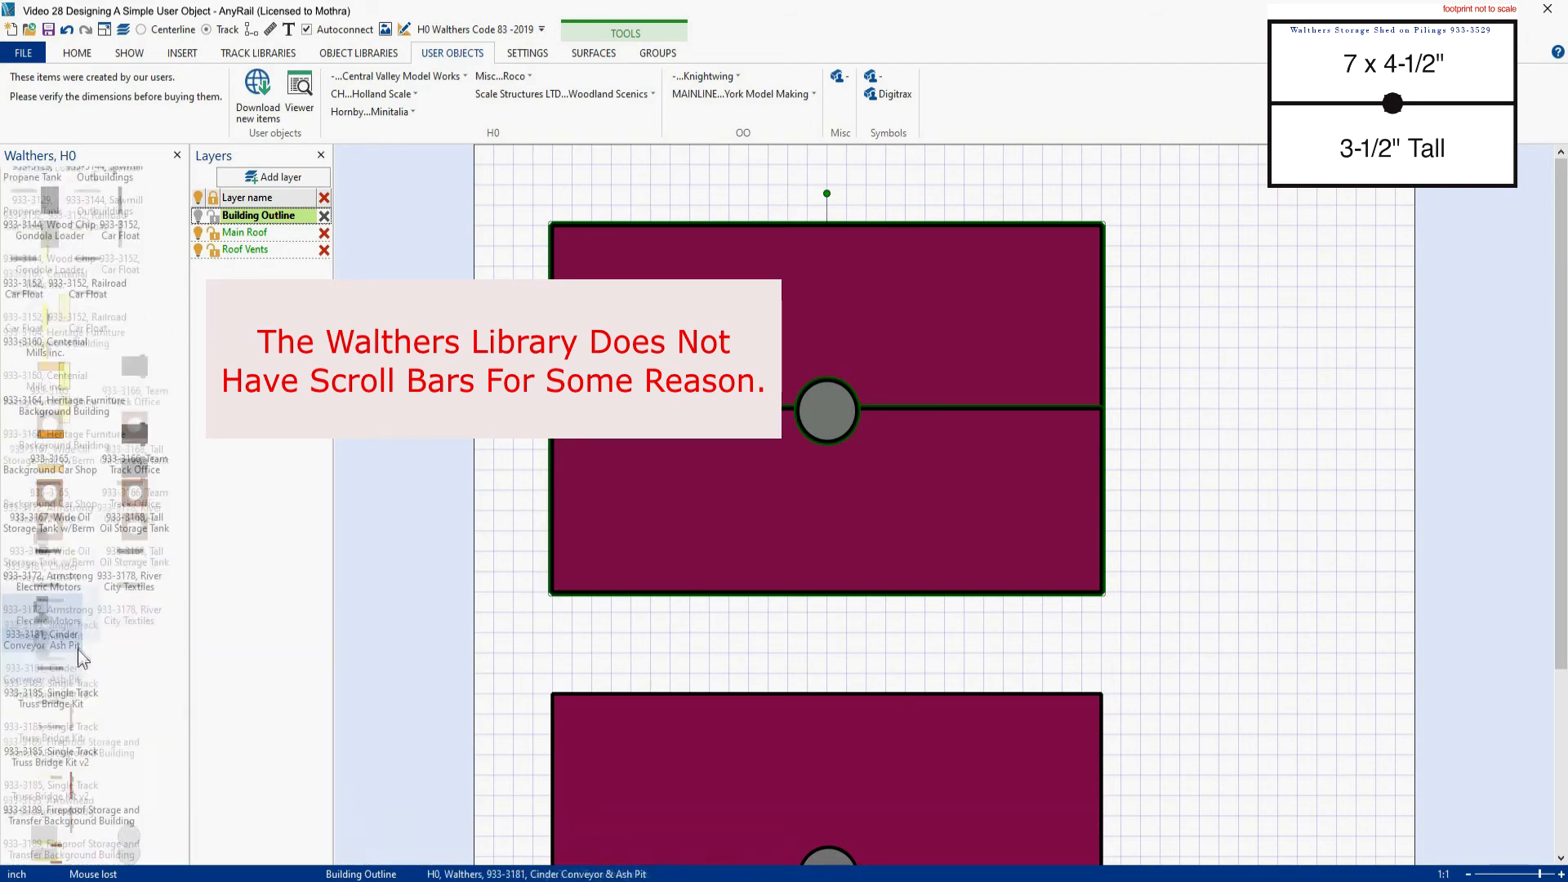
scroll(80, 613, "up", 3)
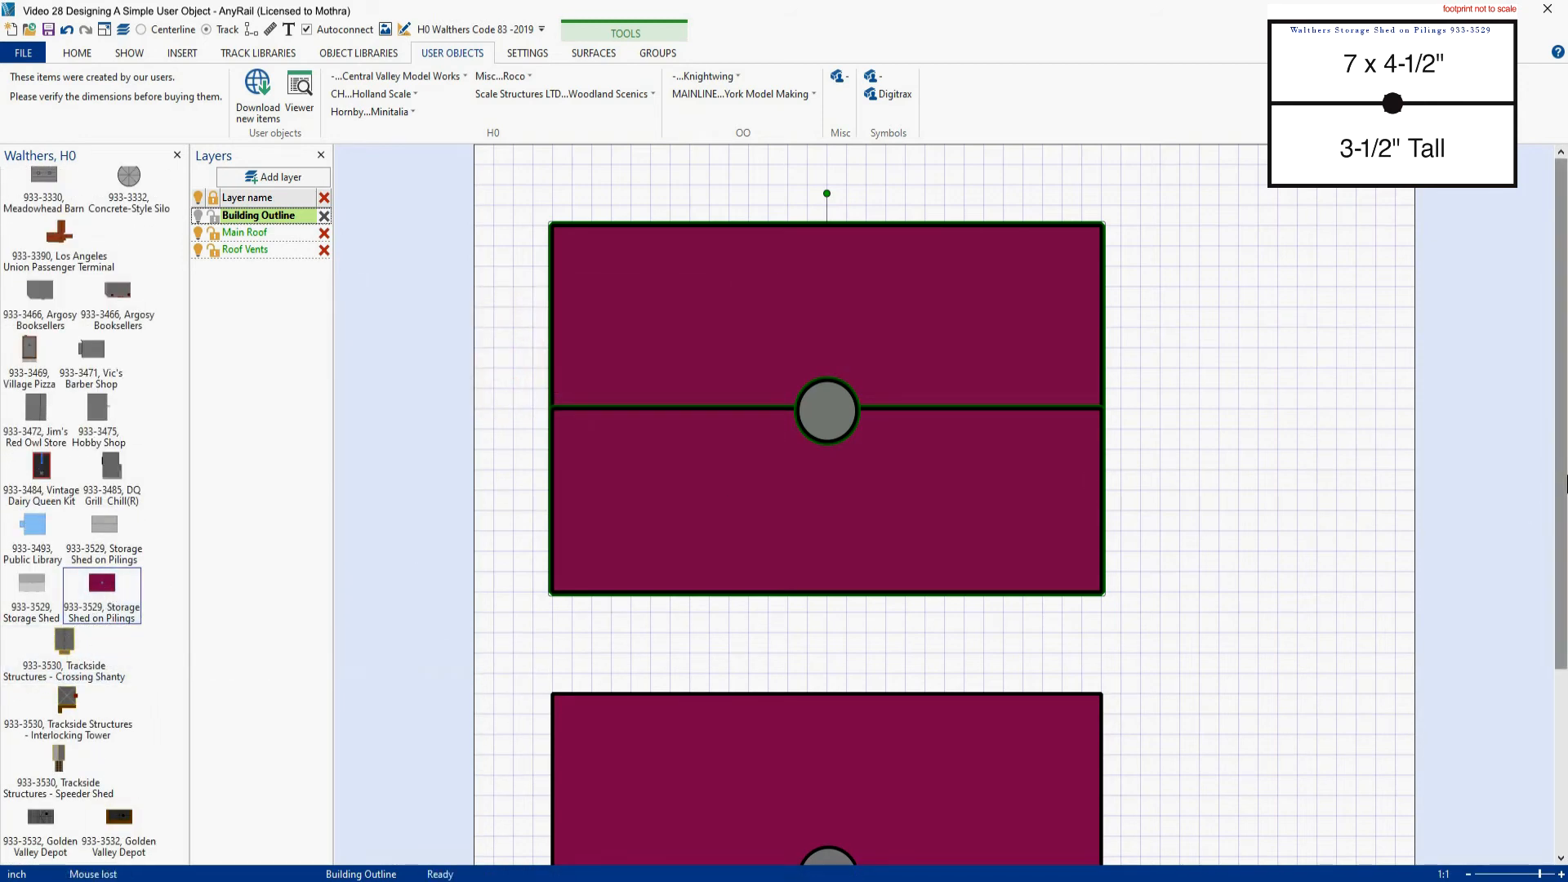
Delete the lower shed drawing and place the saved maroon Storage Shed on Pilings object in the freed space
left_click_drag(1561, 492, 1561, 674)
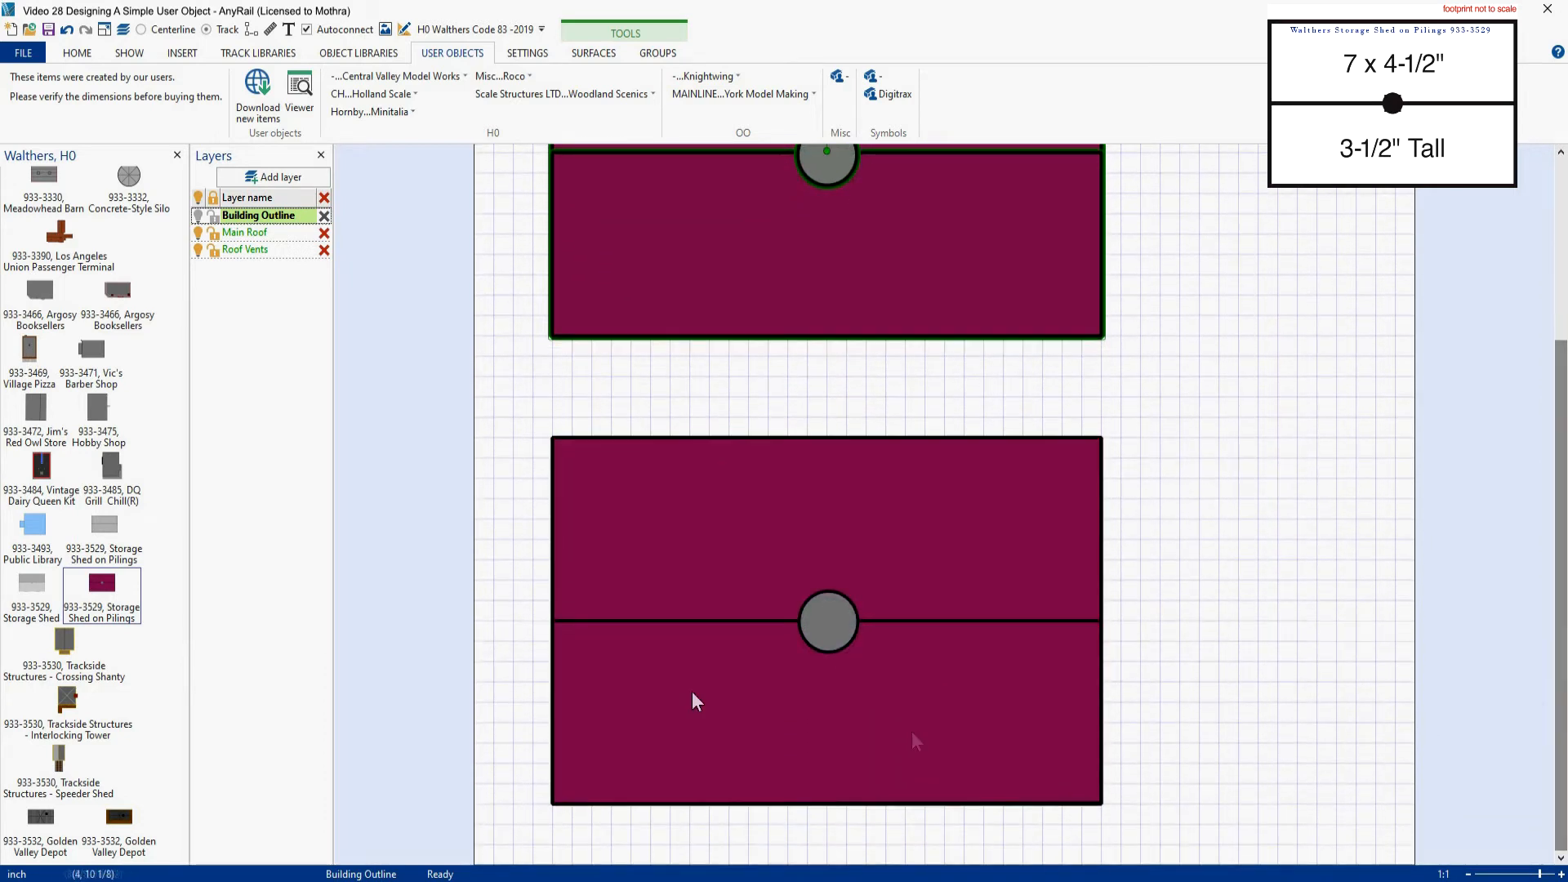
left_click(502, 388)
left_click_drag(500, 385, 1224, 853)
key("Delete")
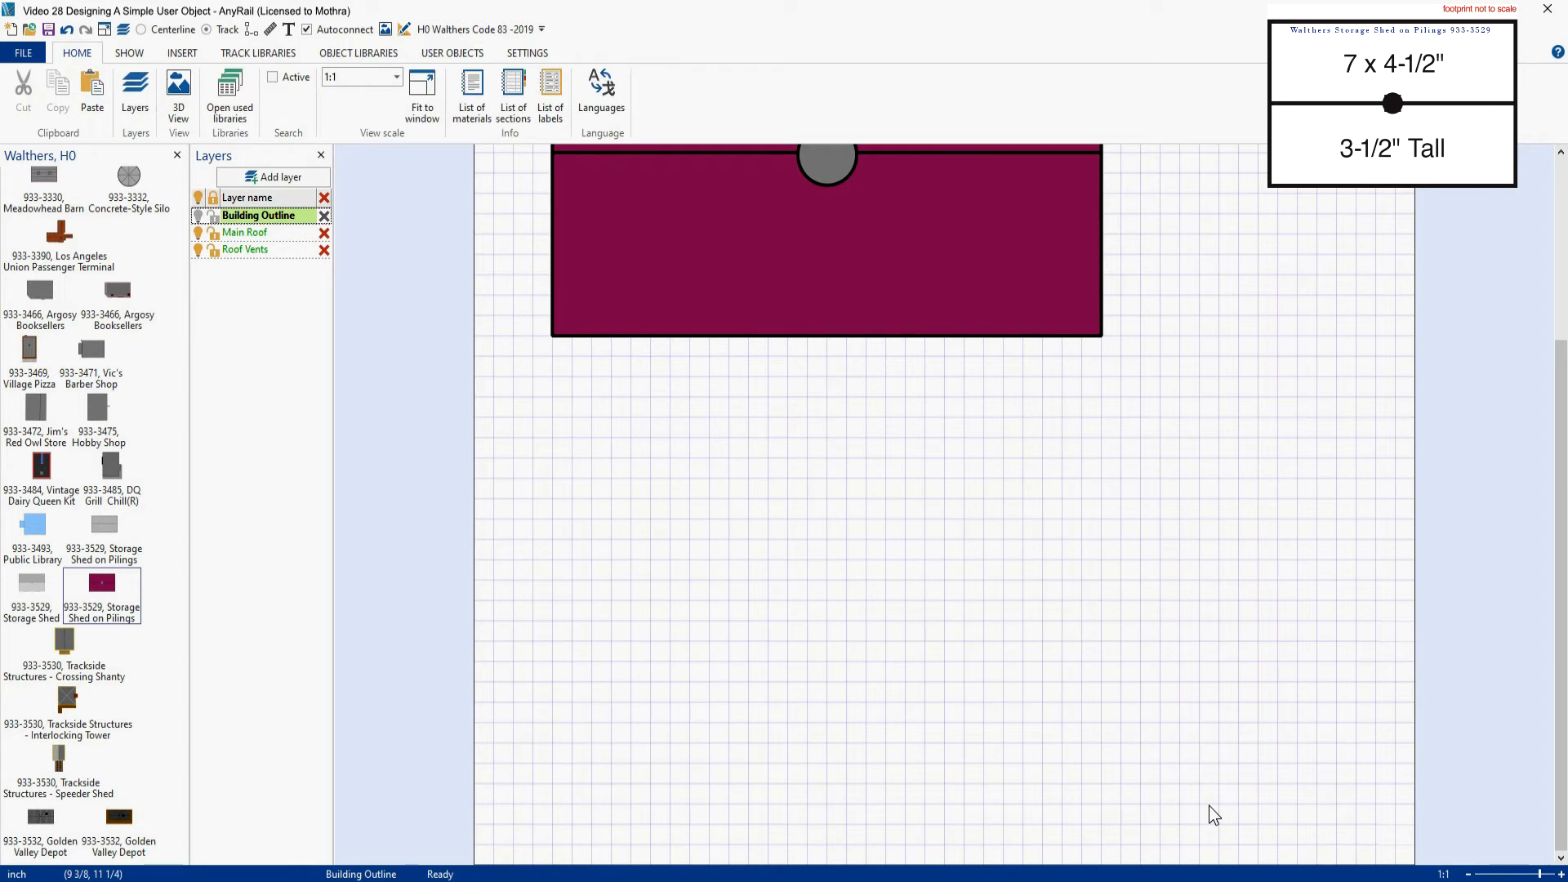
left_click(101, 590)
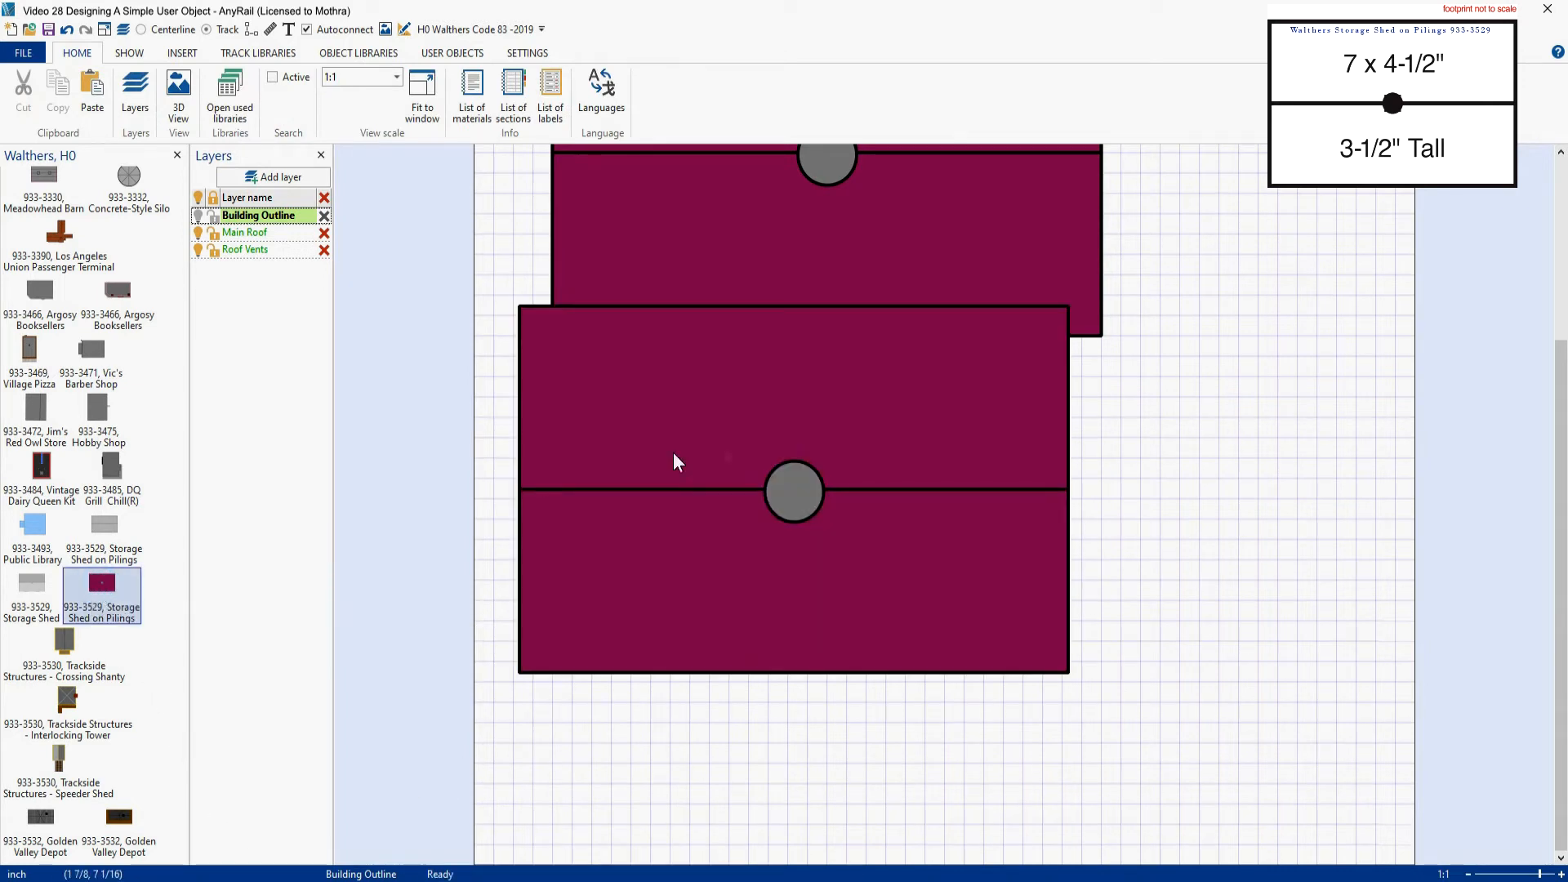
left_click_drag(722, 492, 826, 627)
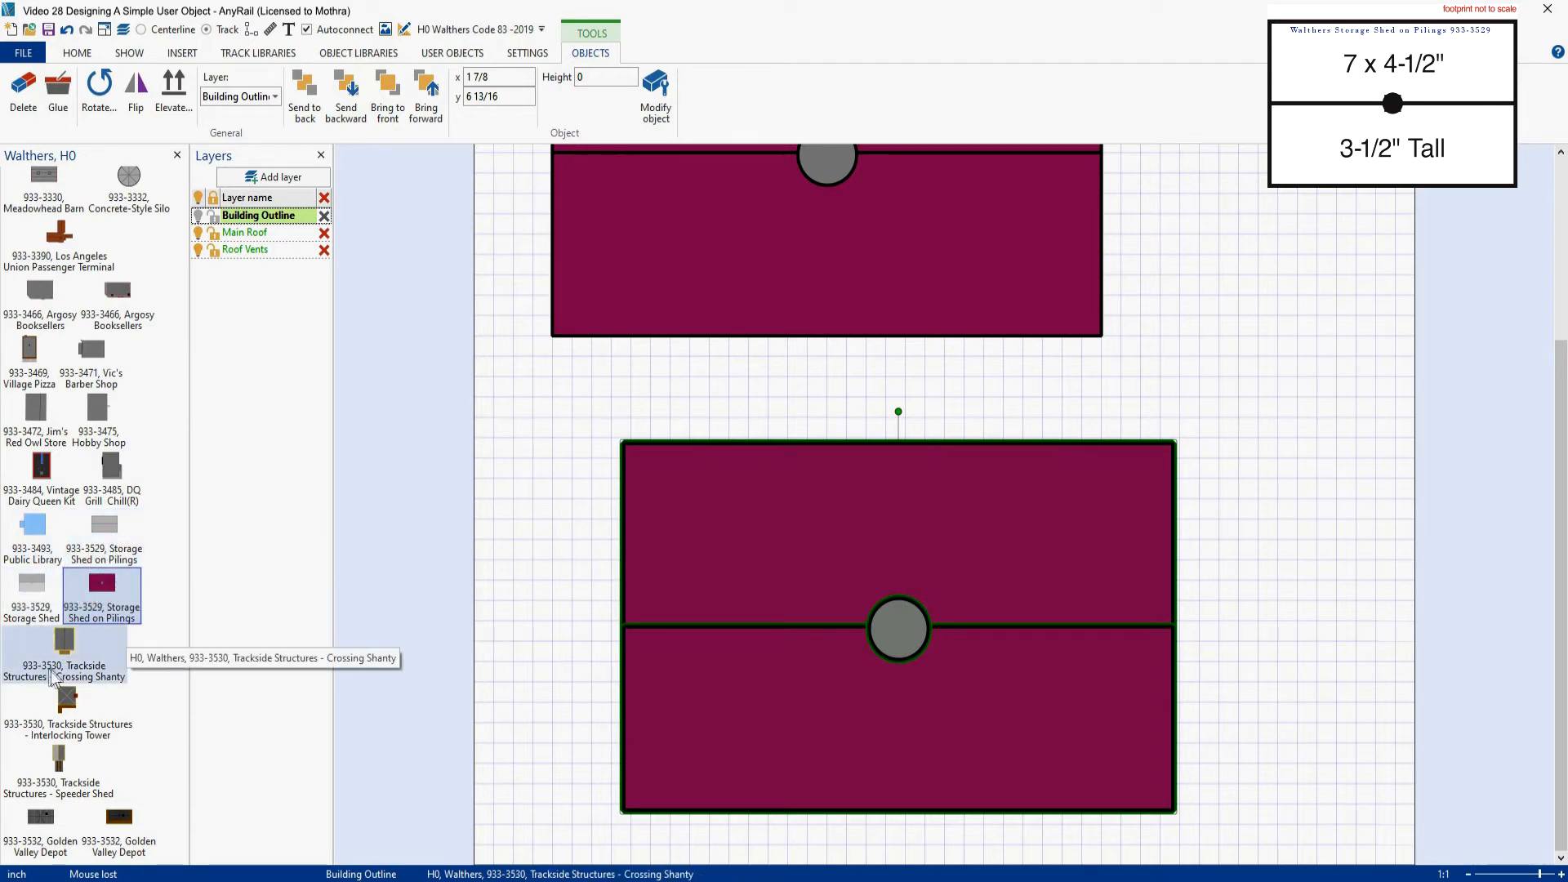
Place the existing 933-3529 Storage Shed object from the library over the upper shed to compare them
double_click(31, 593)
left_click_drag(775, 723, 821, 408)
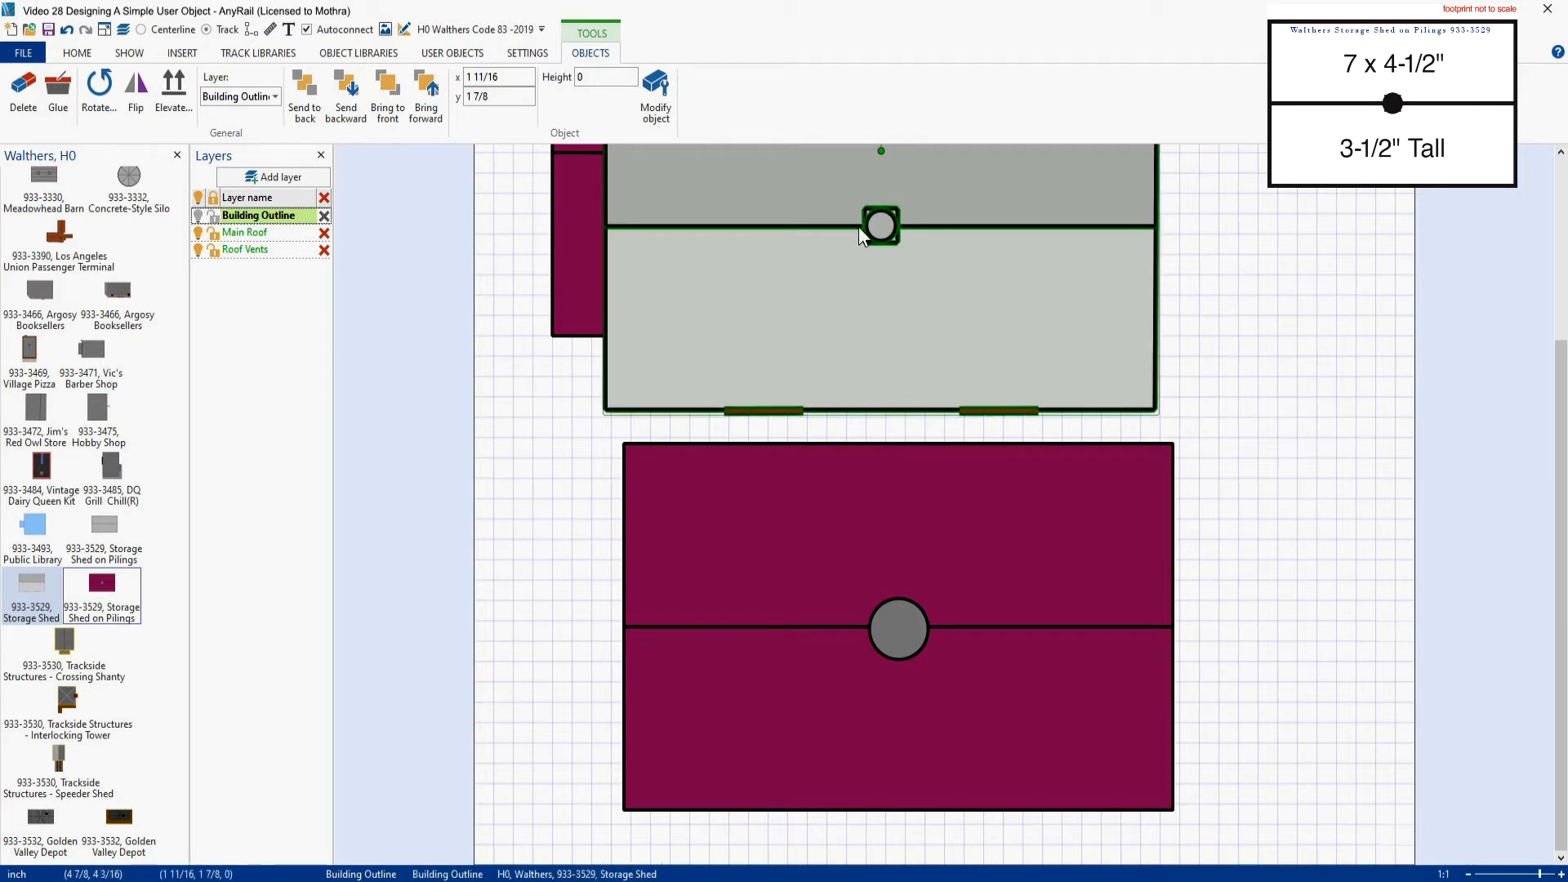
scroll(1228, 332, "up", 3)
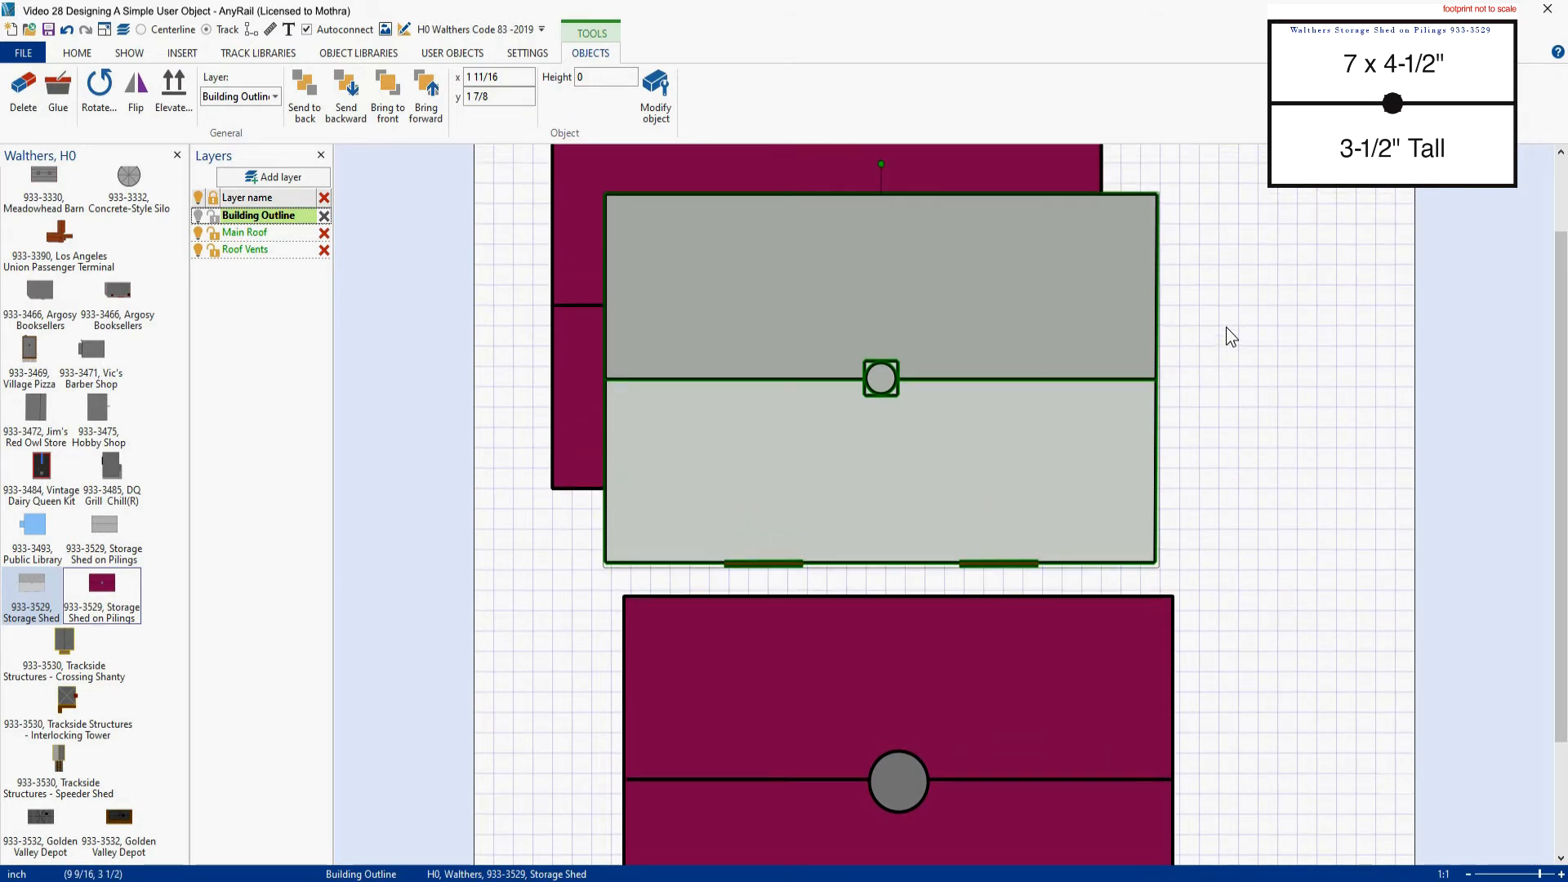
scroll(1227, 327, "down", 2)
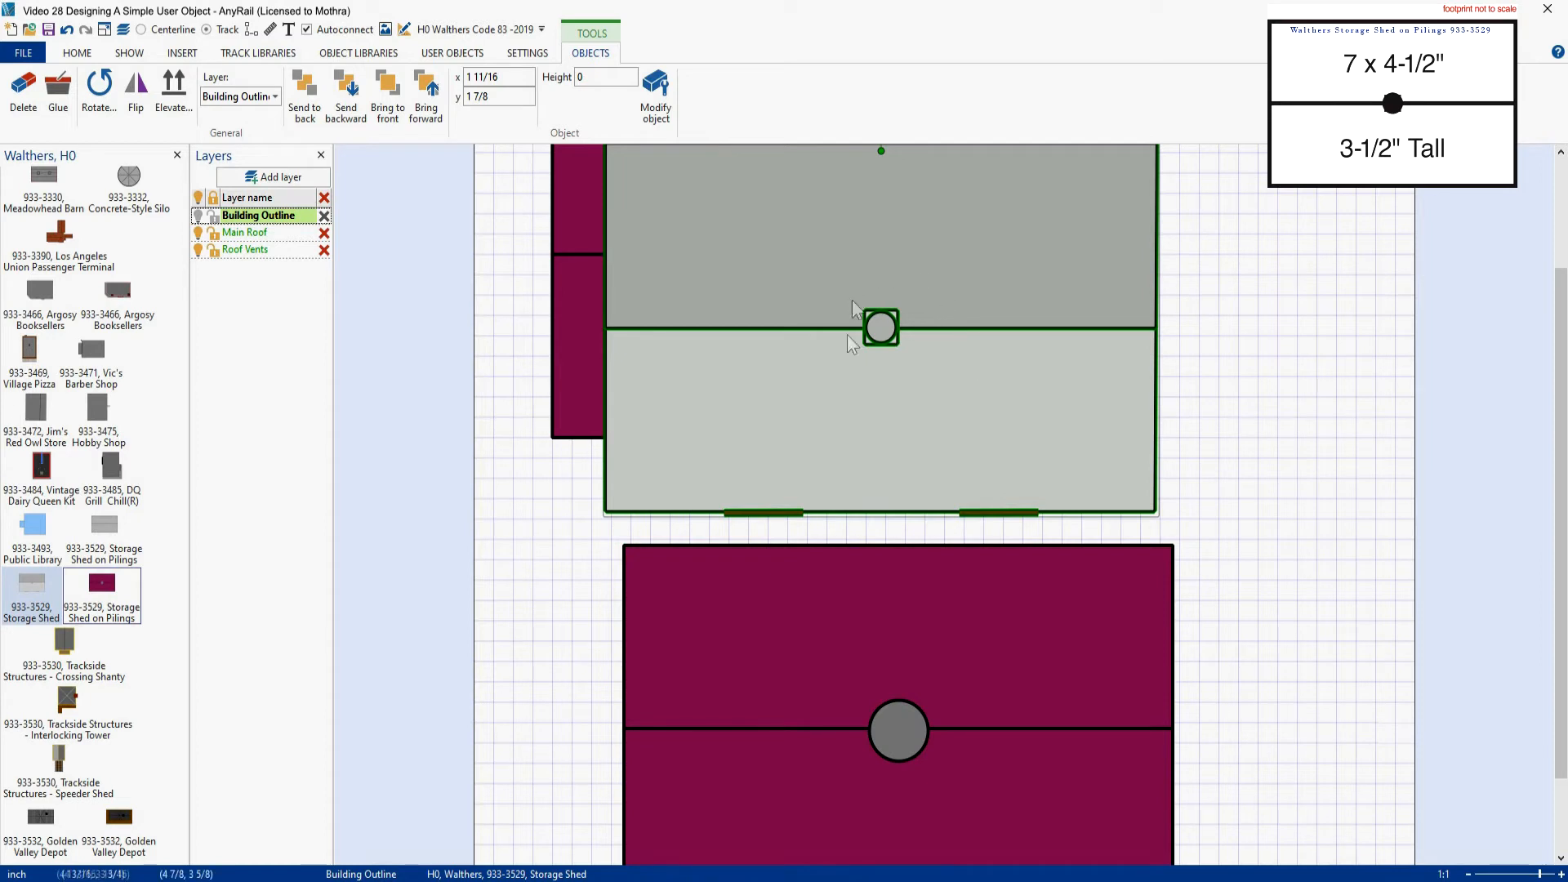
Place the existing grey 933-3529 Storage Shed on Pilings object and move it over the lower maroon shed for comparison
left_click(103, 531)
left_click_drag(781, 637, 1117, 780)
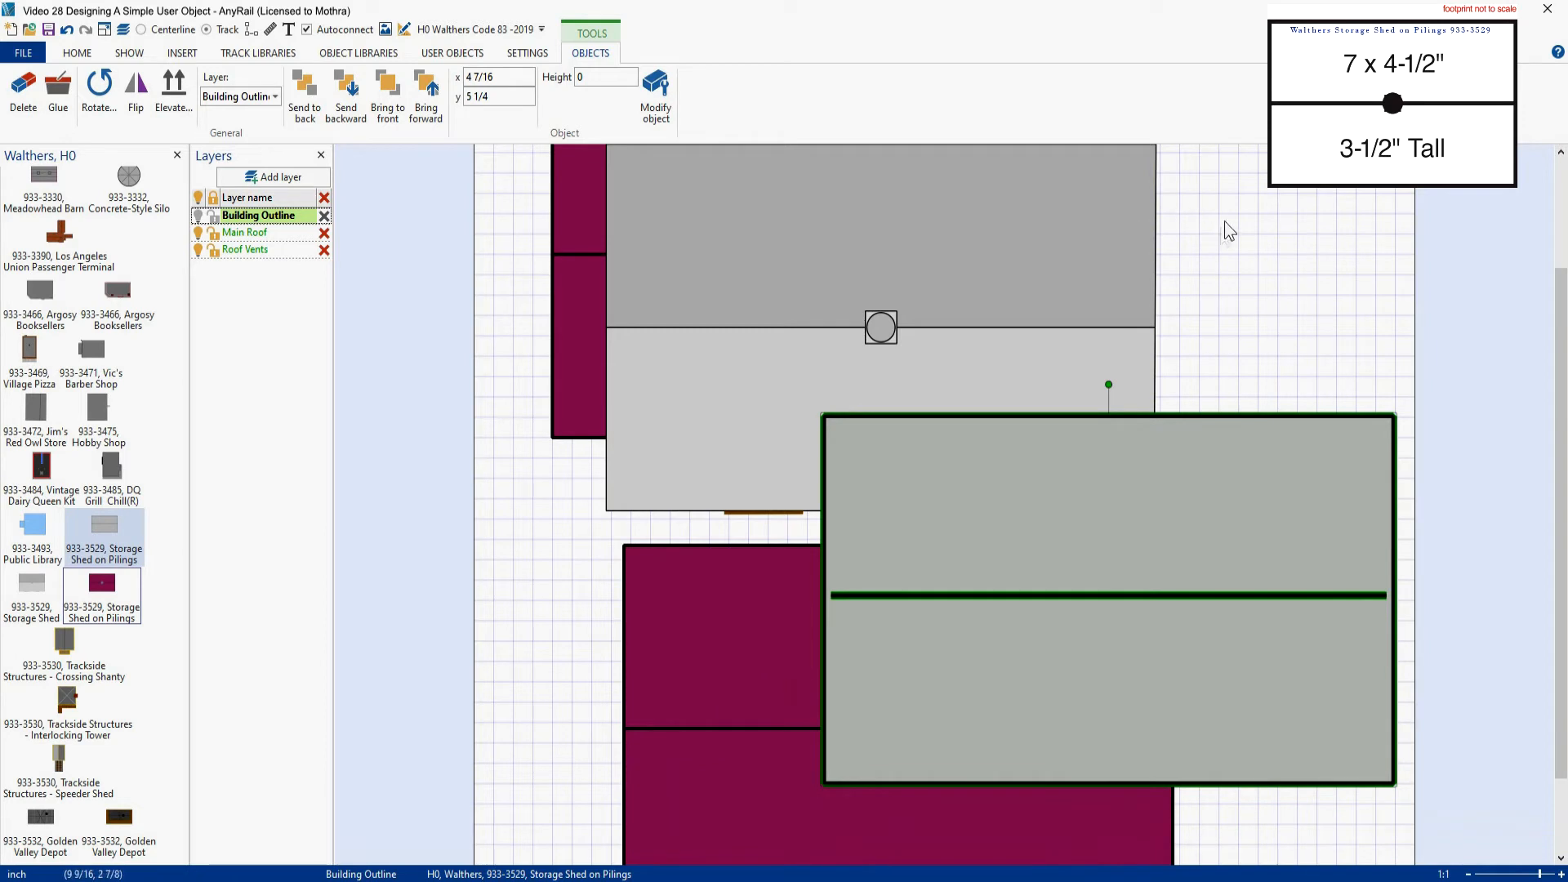
scroll(1226, 258, "down", 4)
left_click_drag(1191, 678, 990, 808)
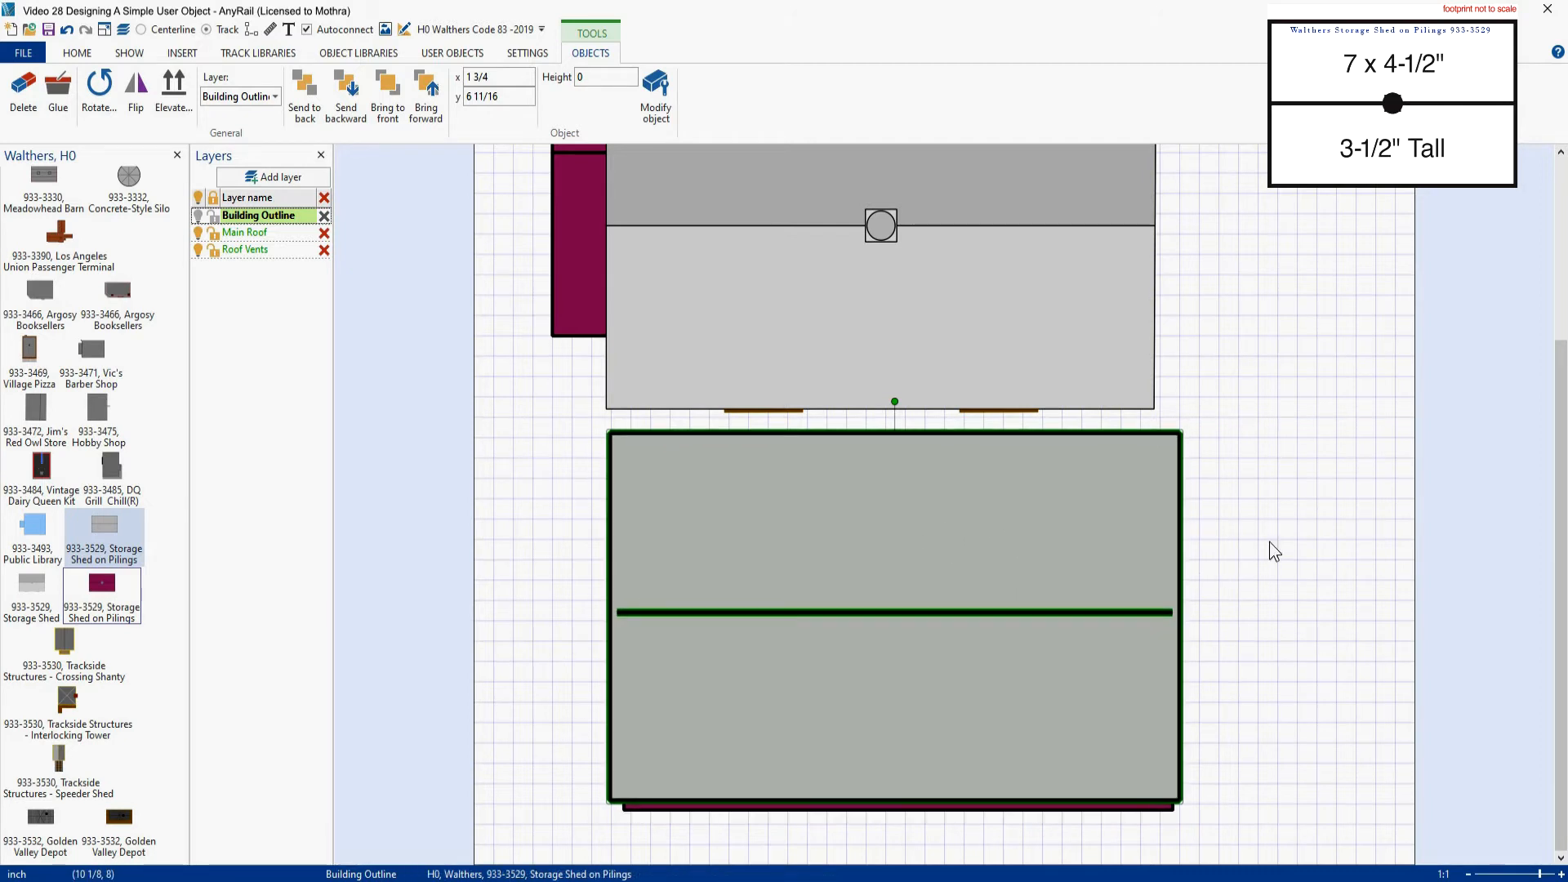
Move the grey Storage Shed off the upper building and delete both grey comparison sheds
scroll(1270, 543, "up", 3)
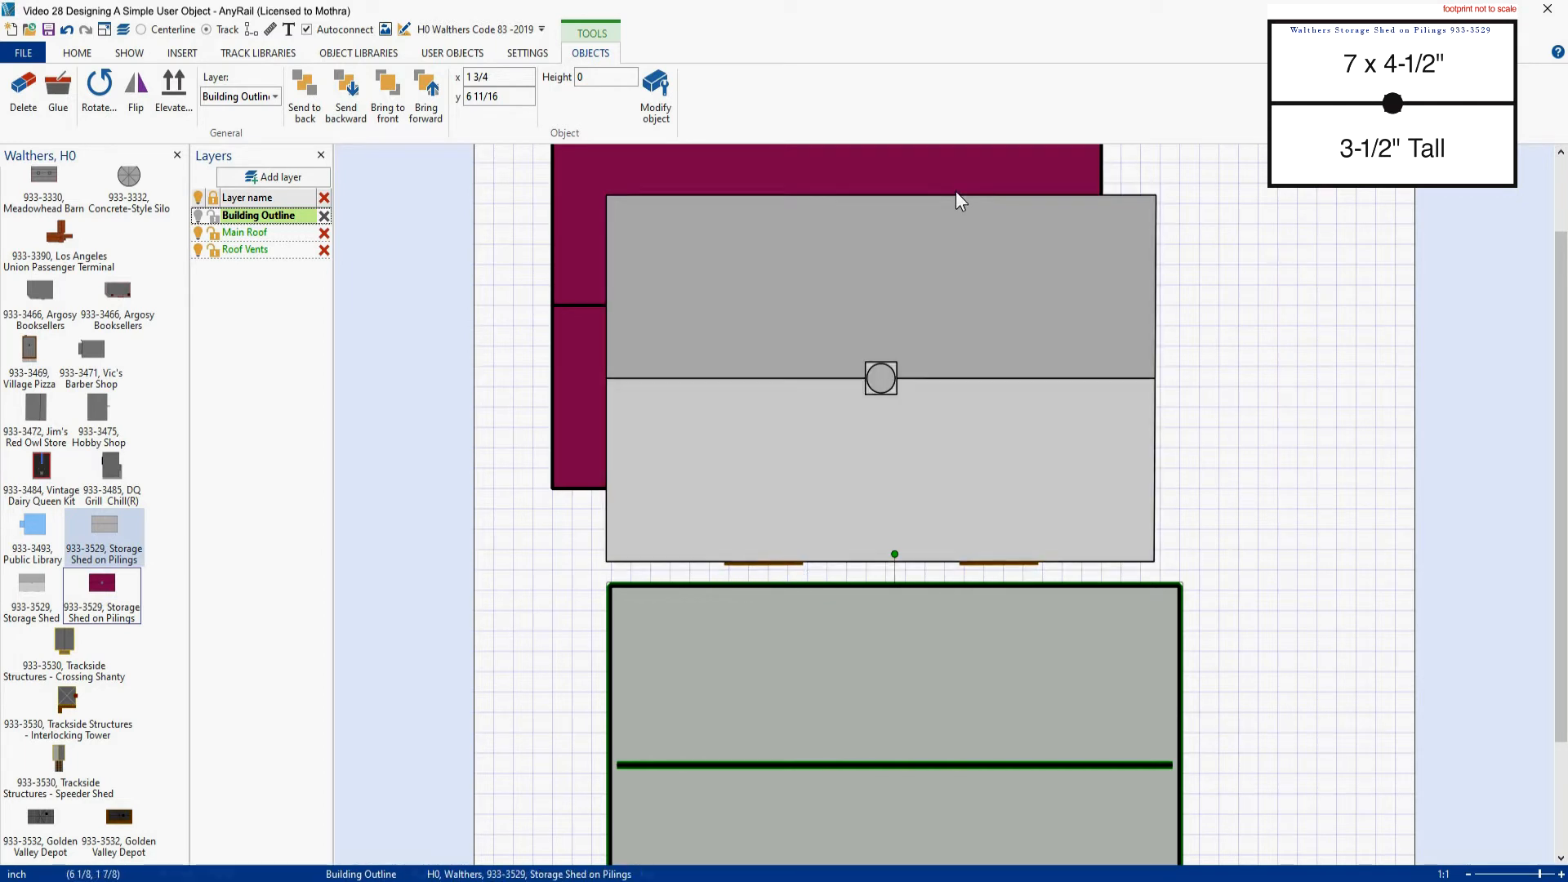
left_click_drag(953, 195, 942, 536)
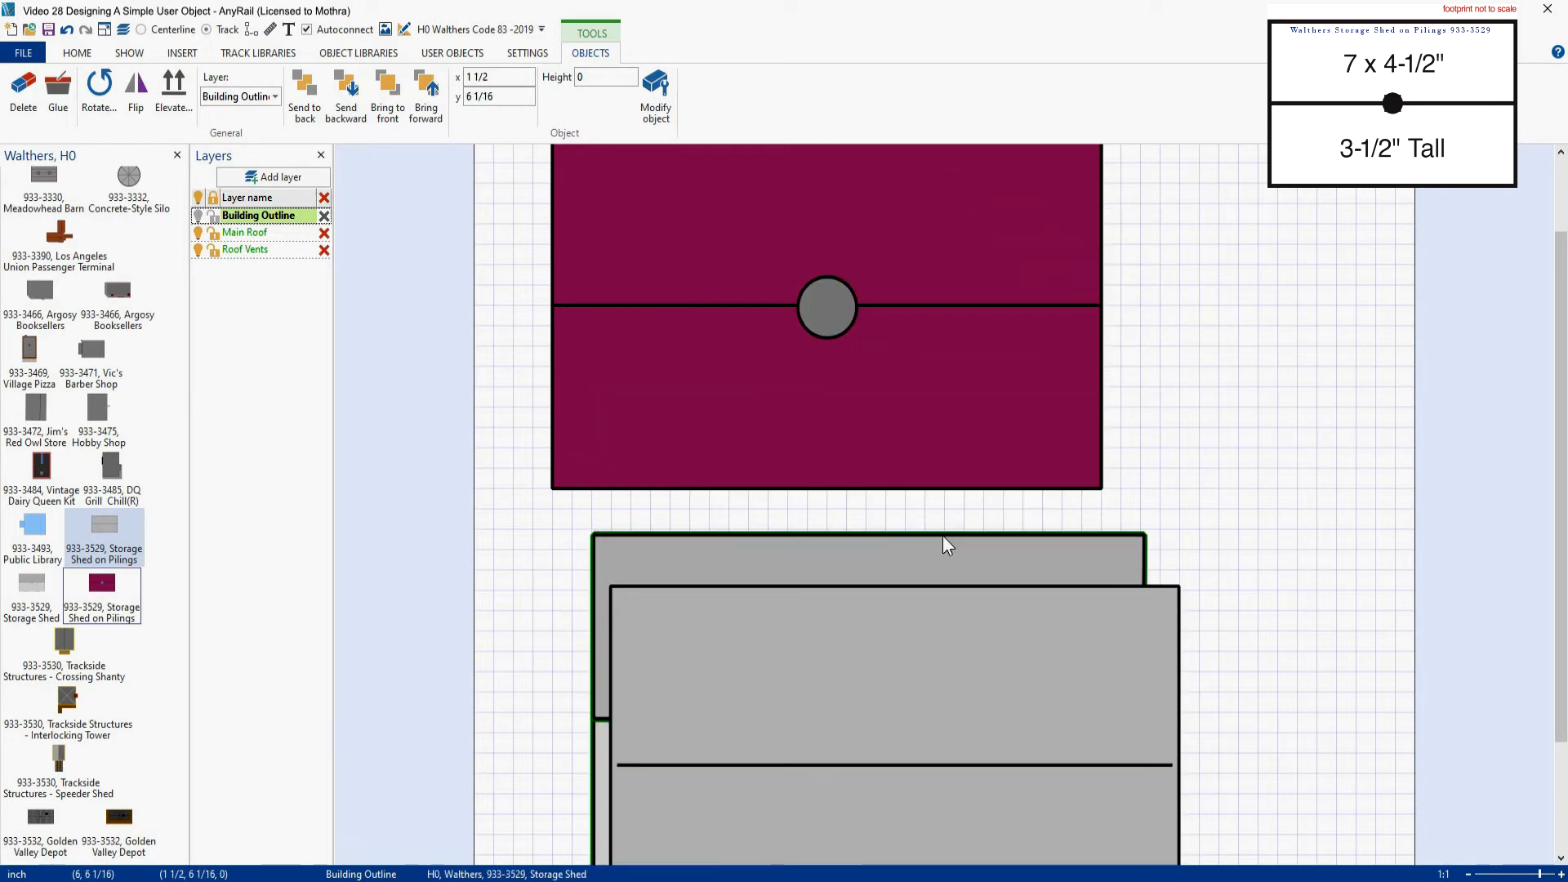
left_click_drag(845, 322, 1117, 341)
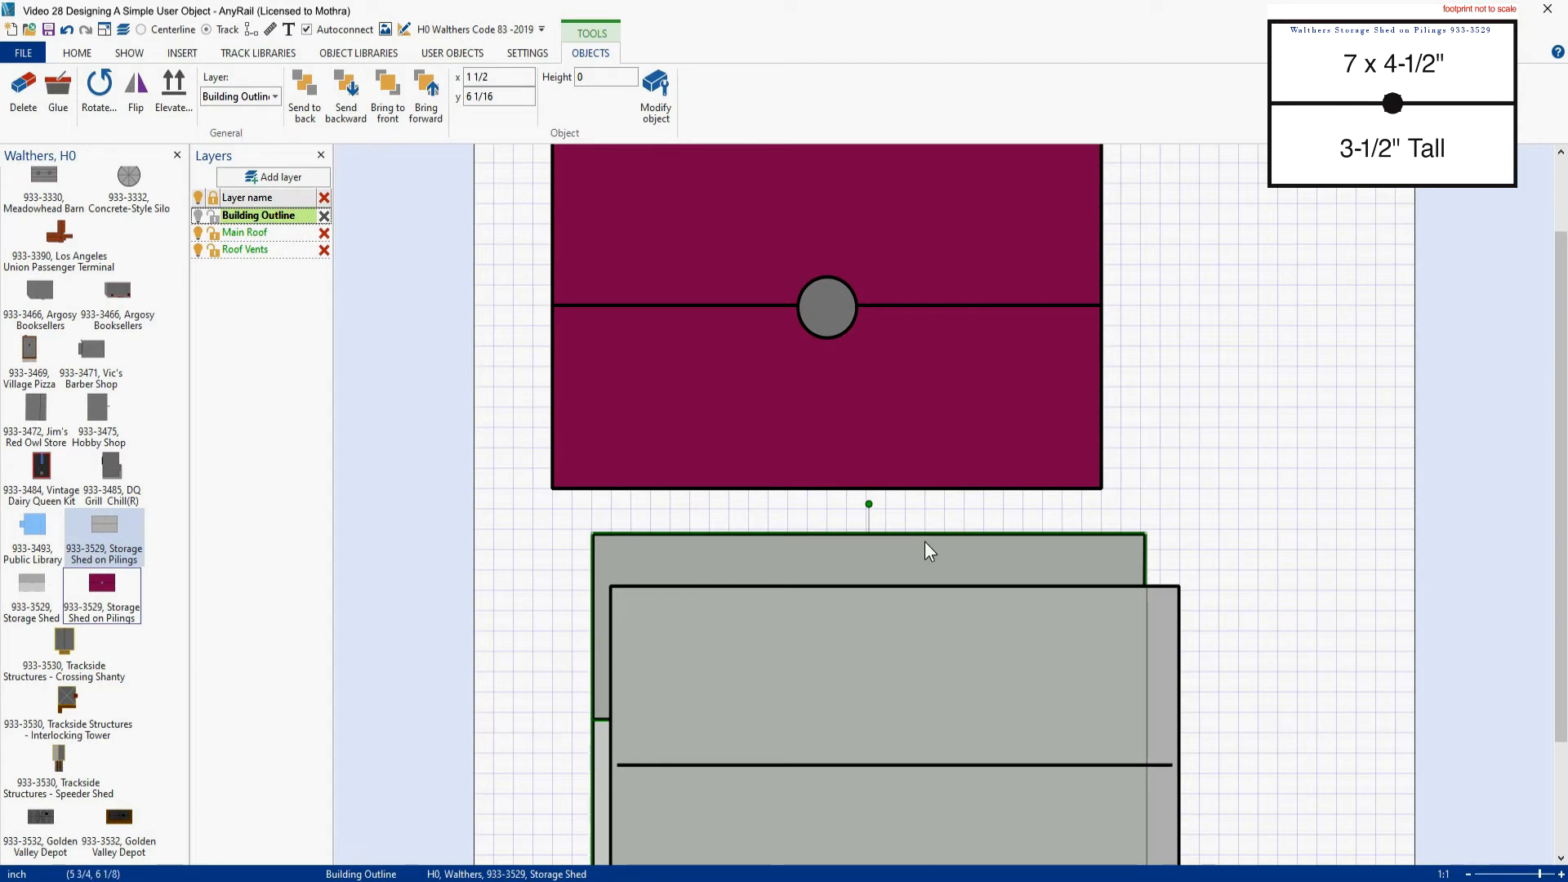
key("Delete")
left_click(911, 586)
key("Delete")
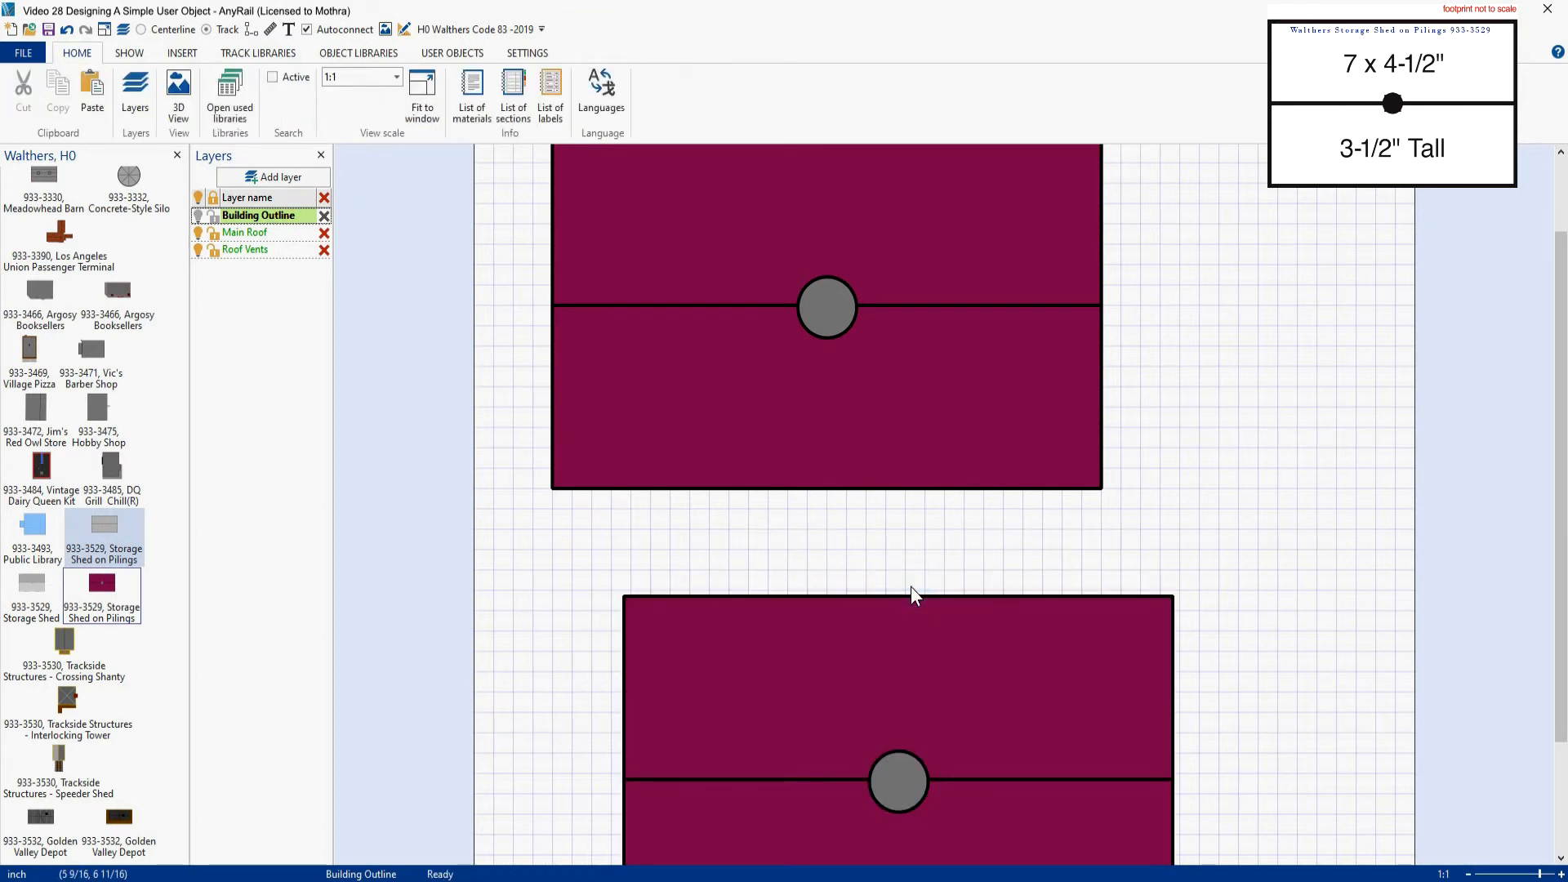
Open the details of the maroon 933-3529 Storage Shed on Pilings entry in the Walthers library
scroll(1165, 534, "down", 1)
scroll(1172, 526, "down", 5)
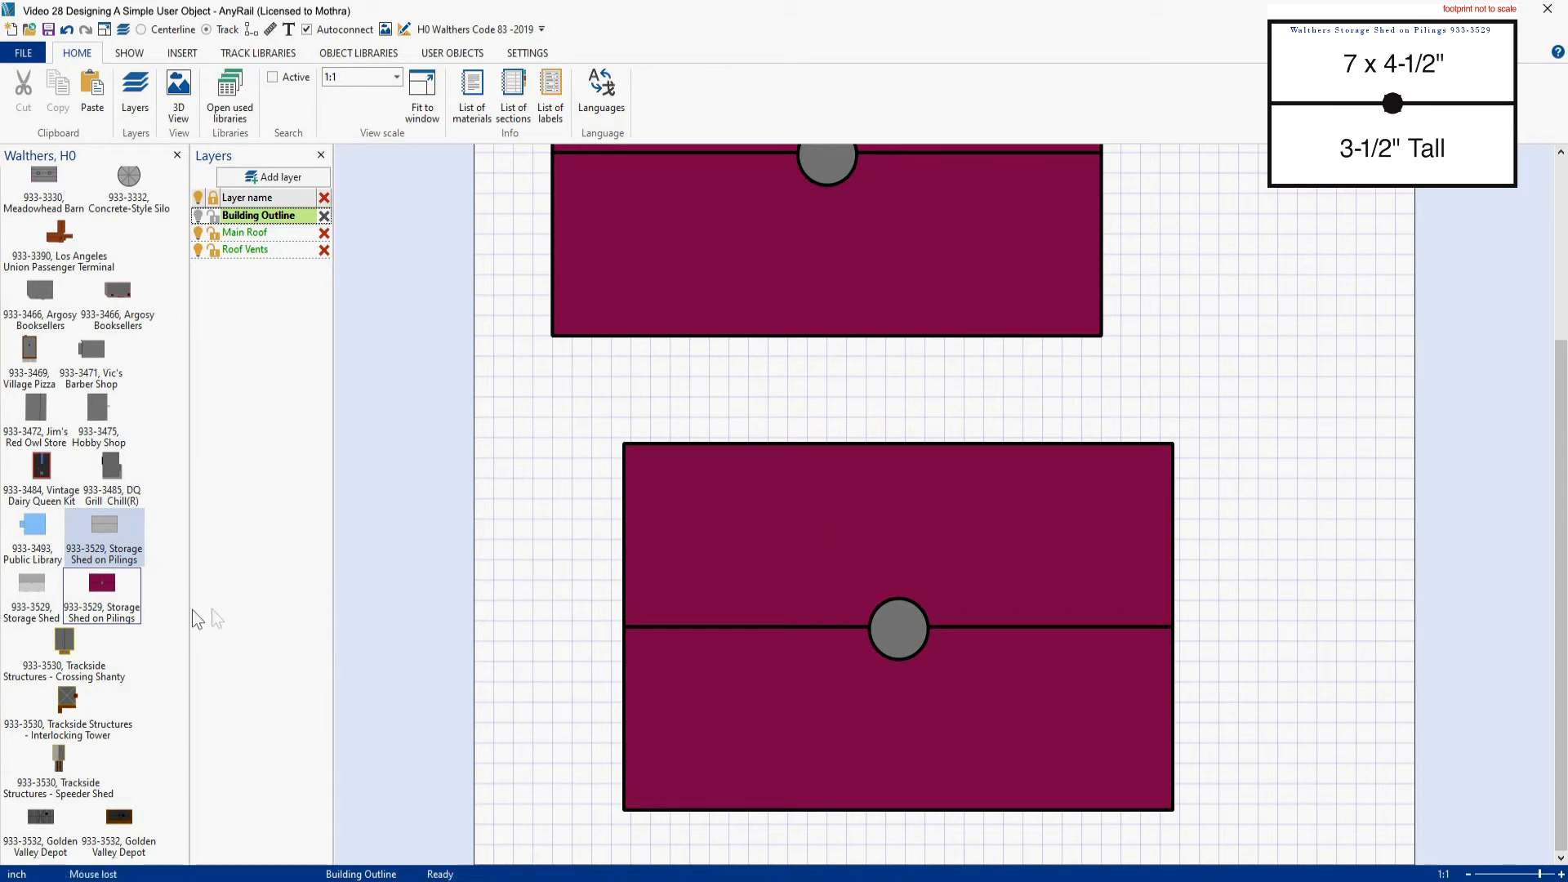
right_click(101, 585)
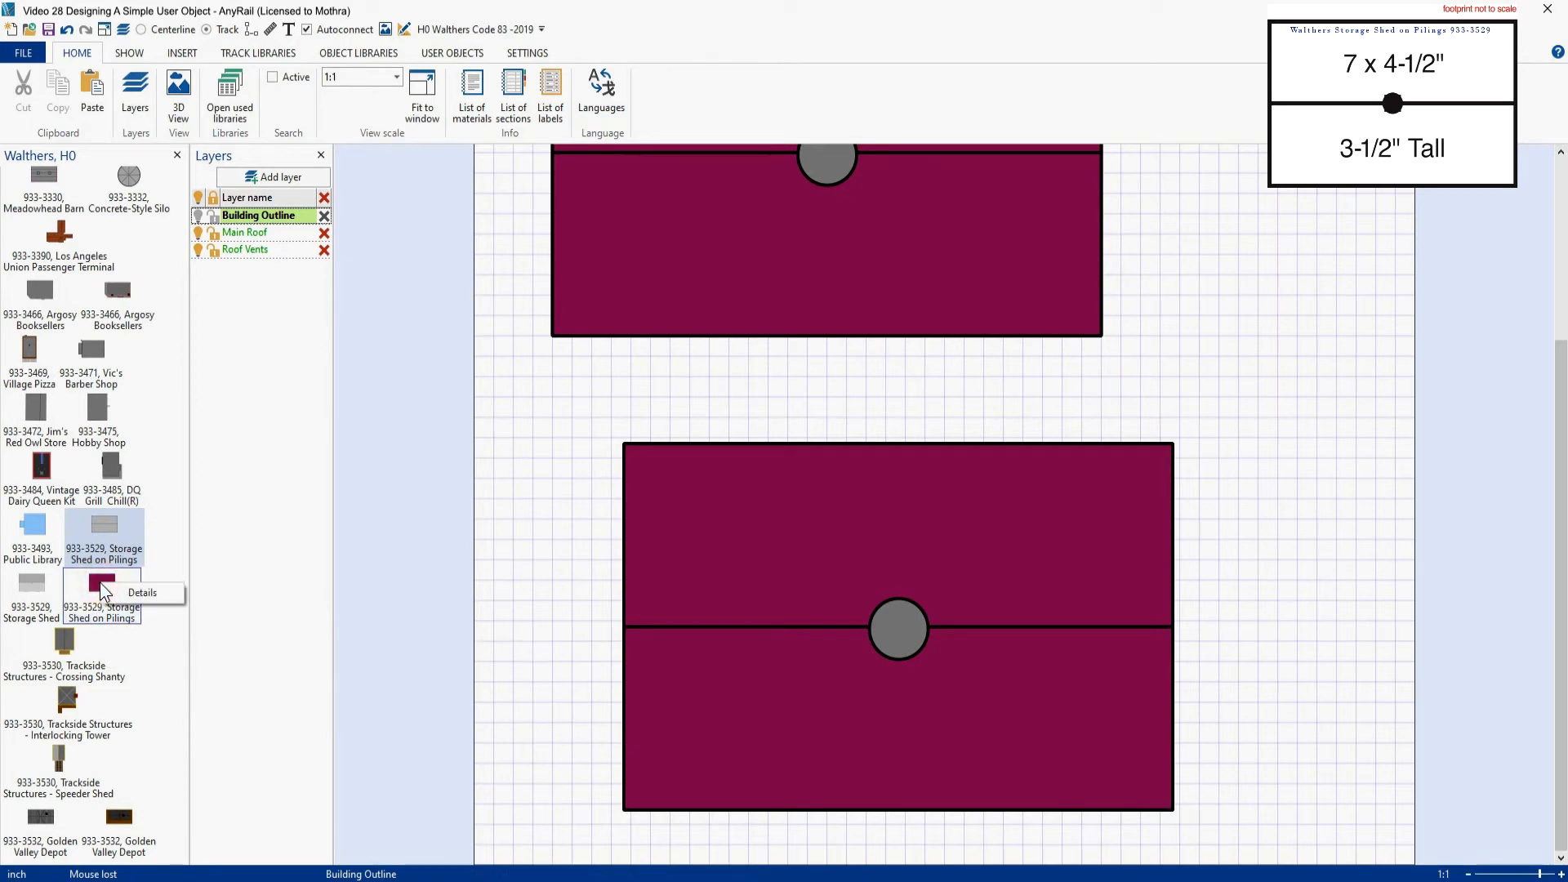
left_click(144, 593)
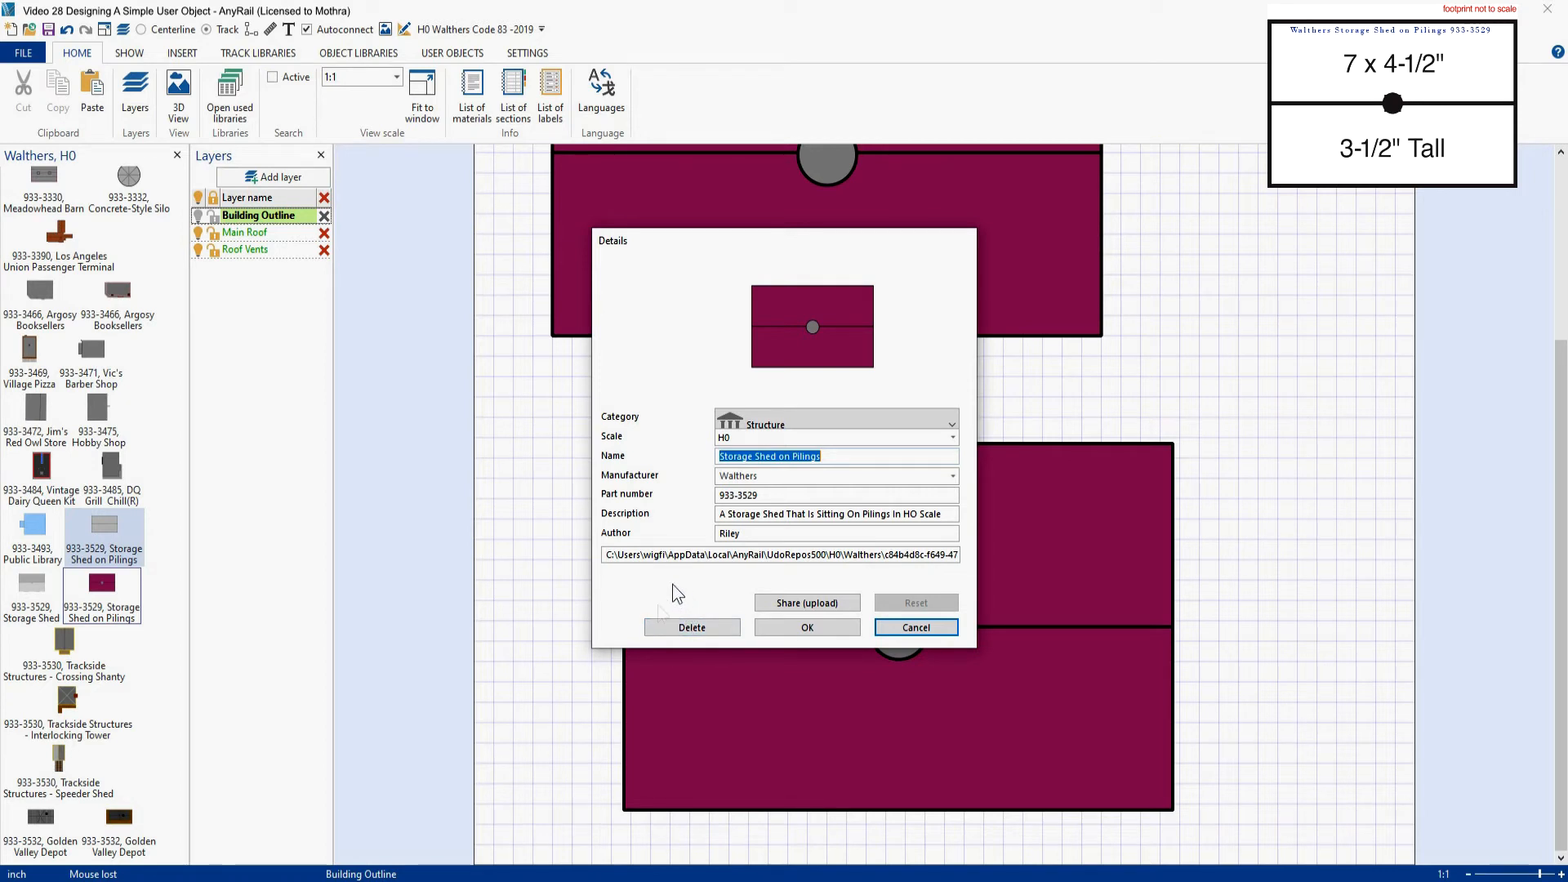
Delete the lower maroon shed and move the whole remaining shed down to clear the upper part of the page
left_click(939, 629)
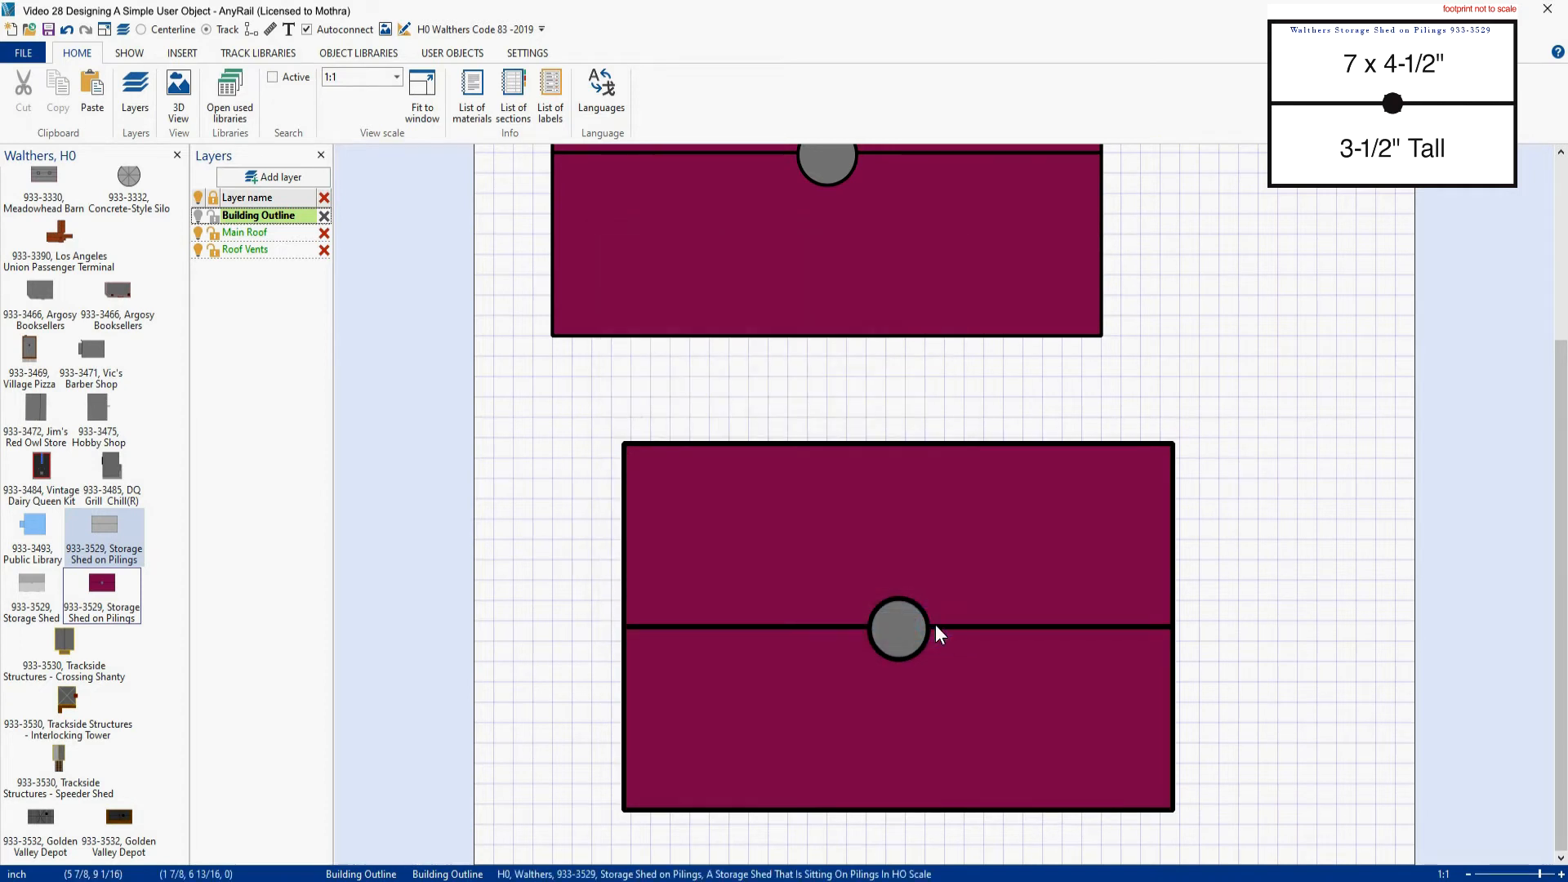
left_click(104, 31)
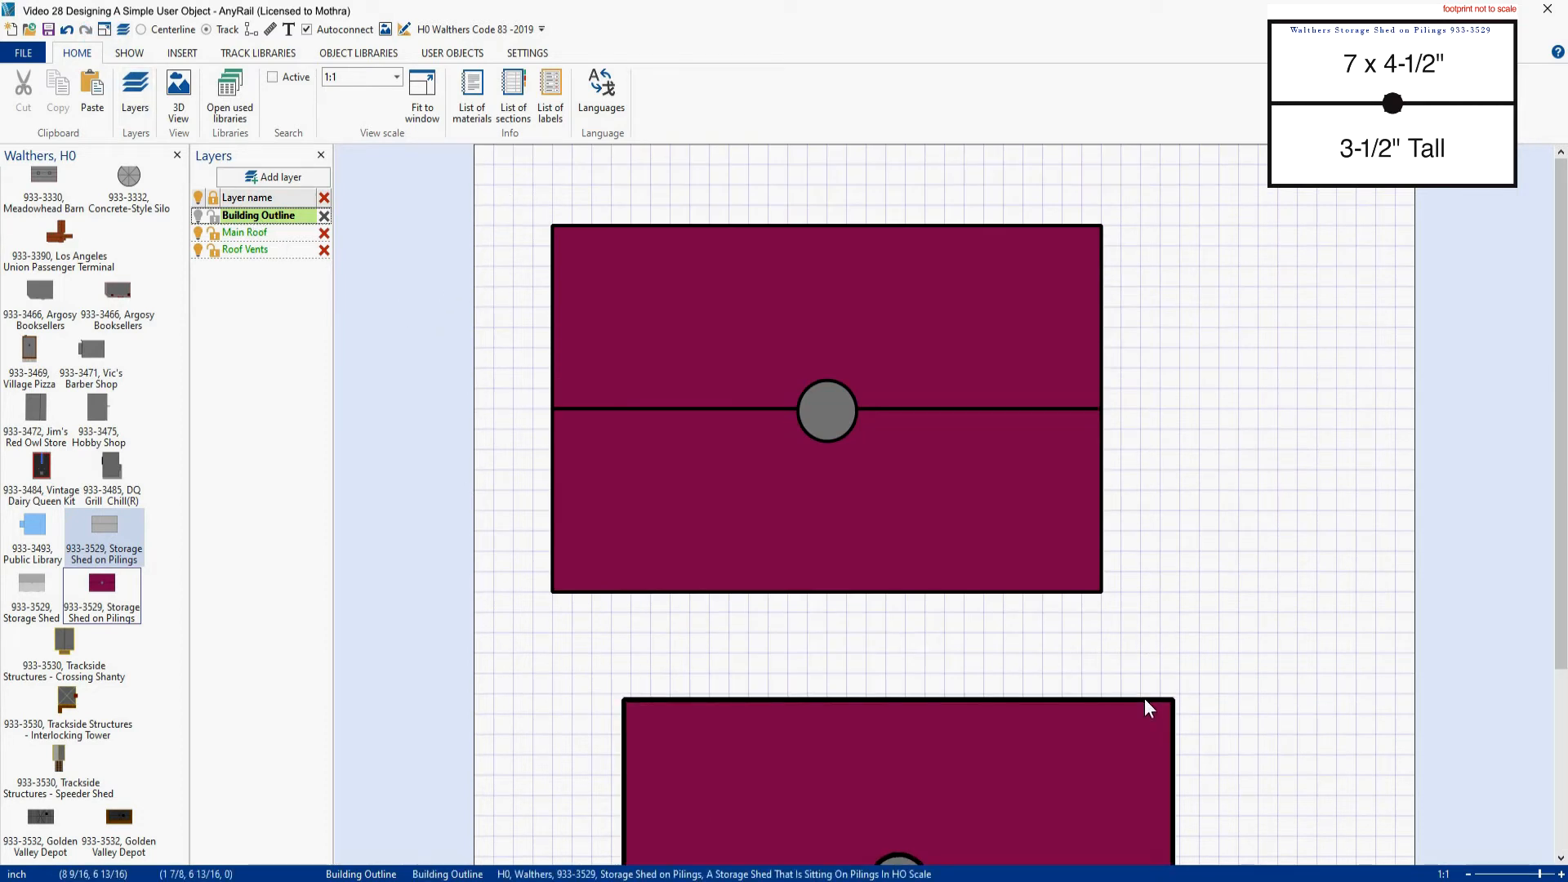
left_click(788, 701)
key("Delete")
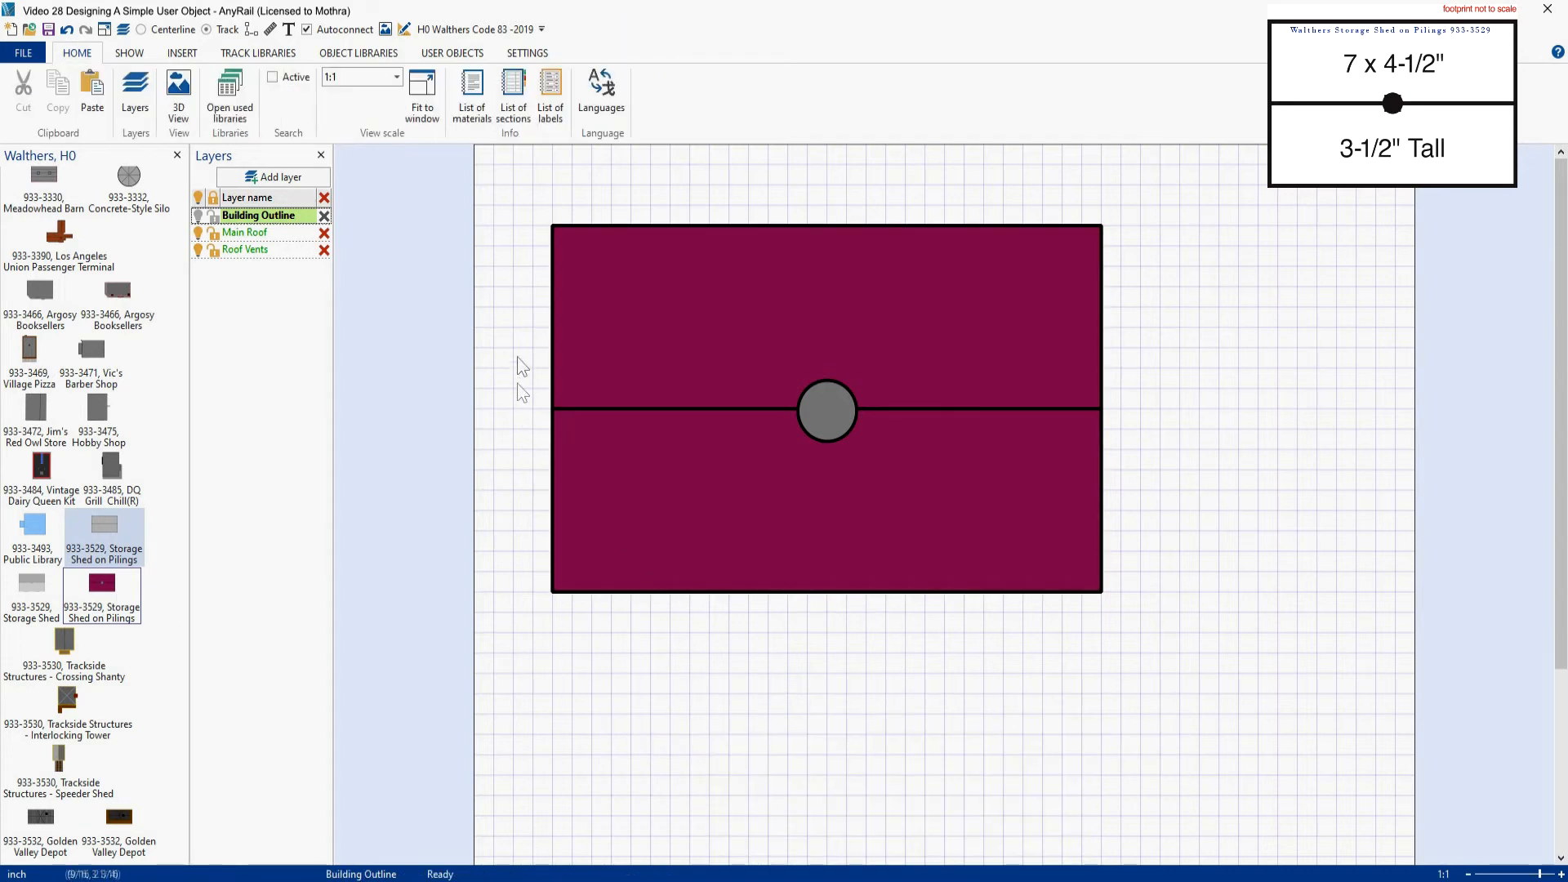
left_click_drag(501, 175, 1258, 719)
left_click_drag(739, 413, 739, 864)
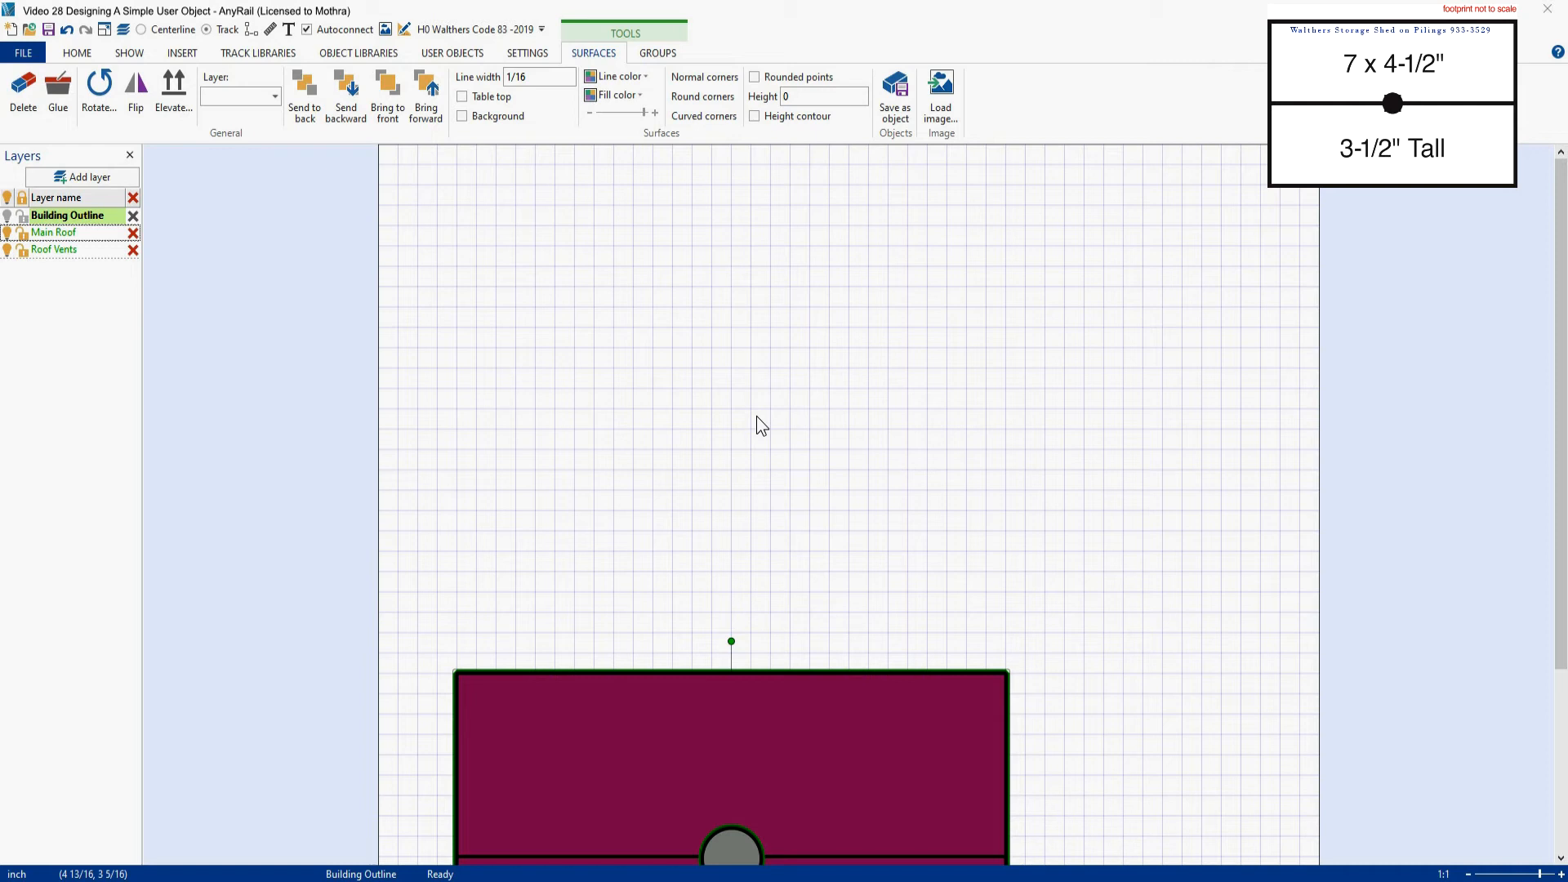
Draw a horizontal line about 8 1/4 inches long above the shed, from (1, 1) to (9 1/4, 1)
right_click(459, 225)
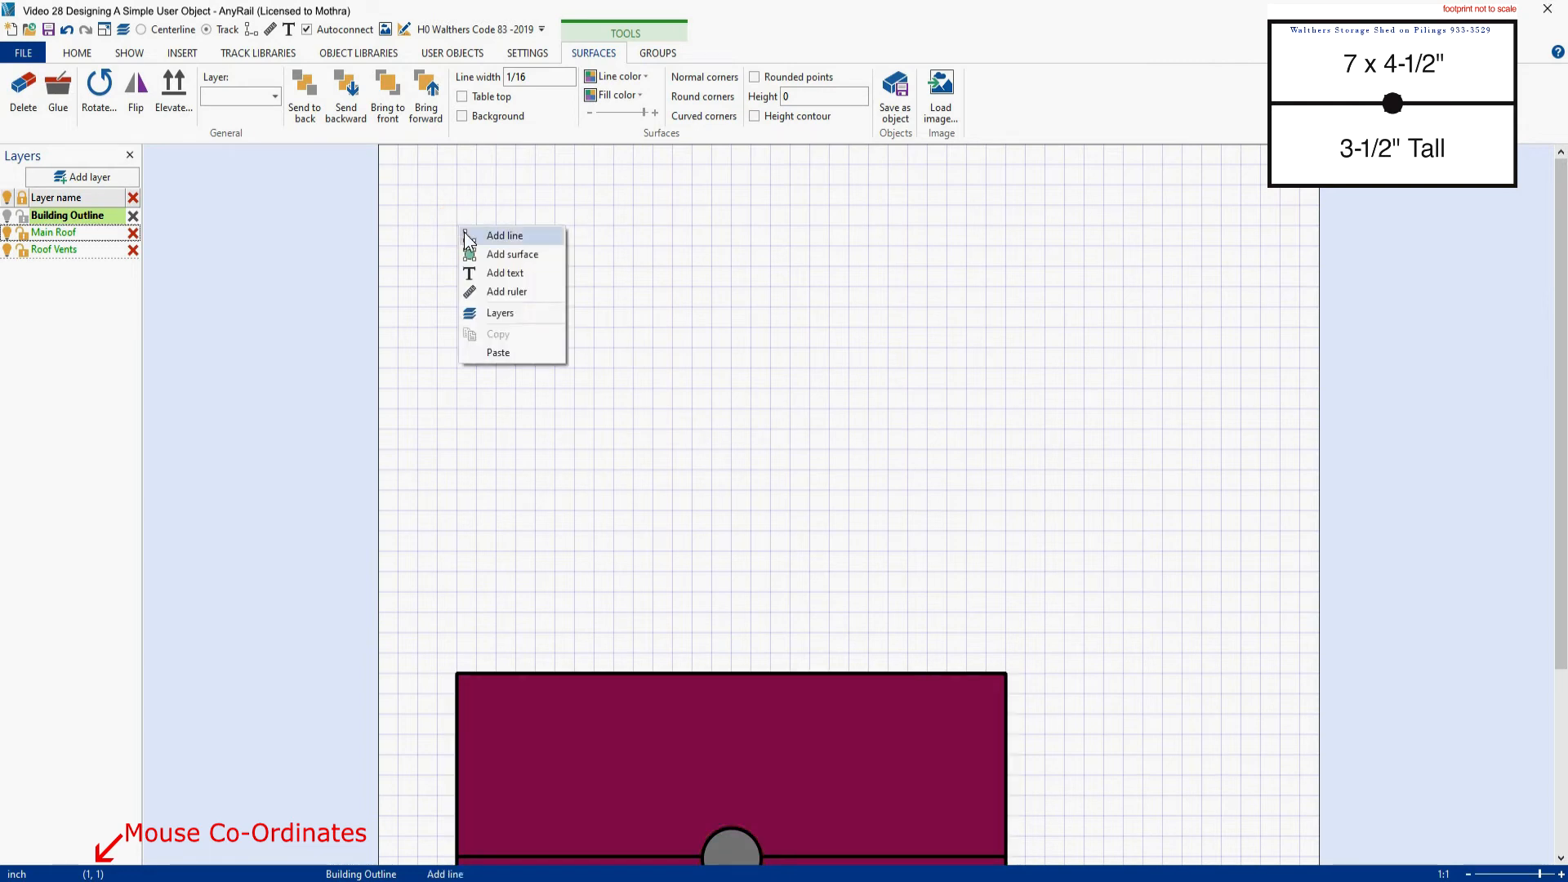
left_click(464, 232)
left_click_drag(473, 230, 1043, 228)
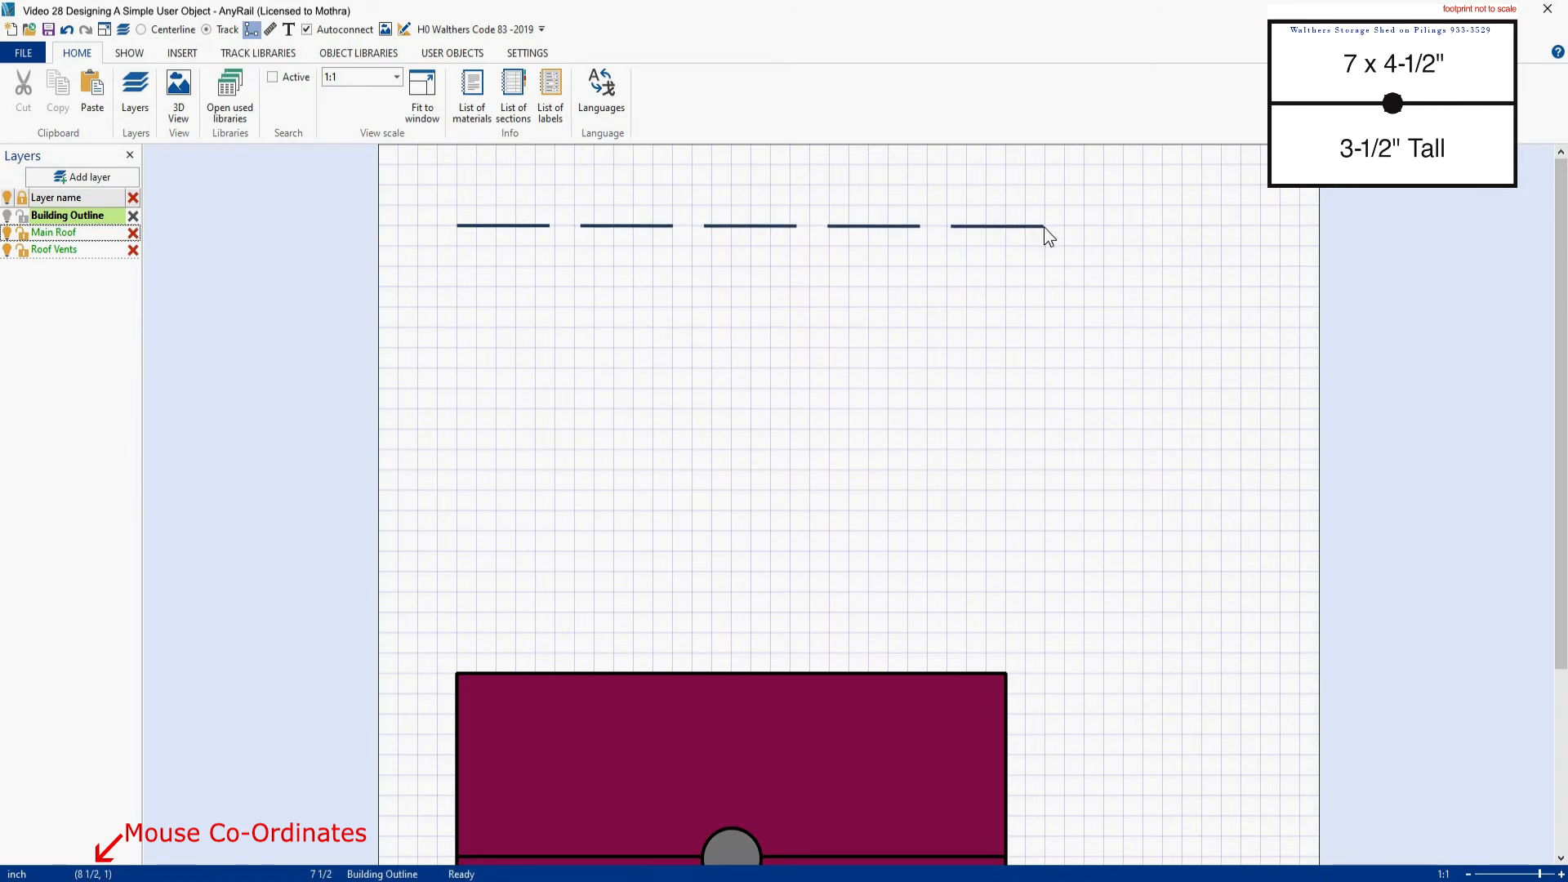
left_click_drag(1044, 227, 1102, 226)
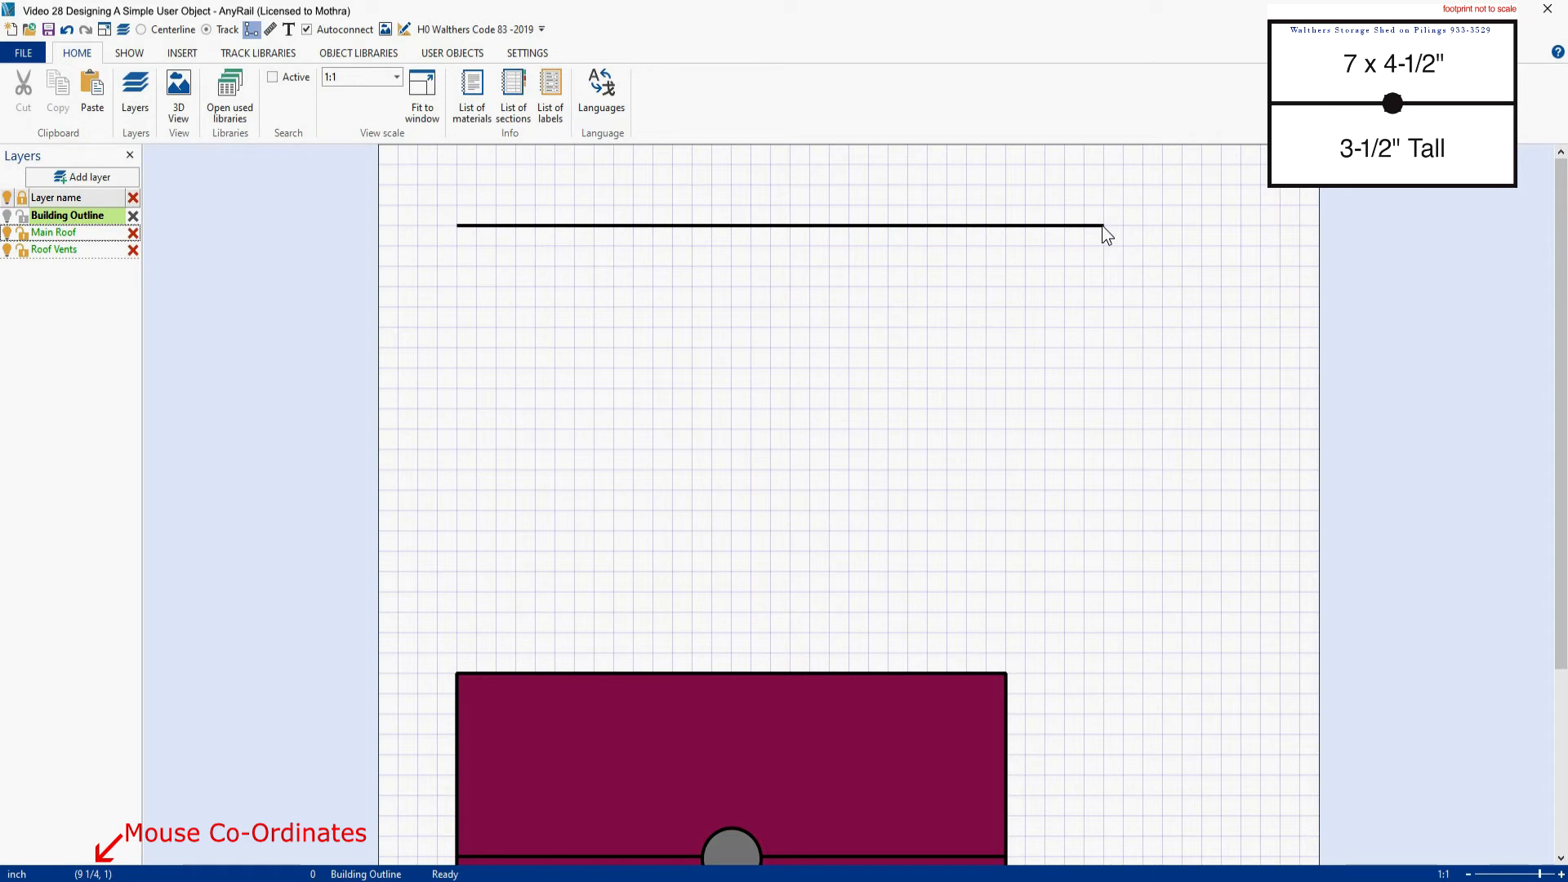
right_click(1150, 290)
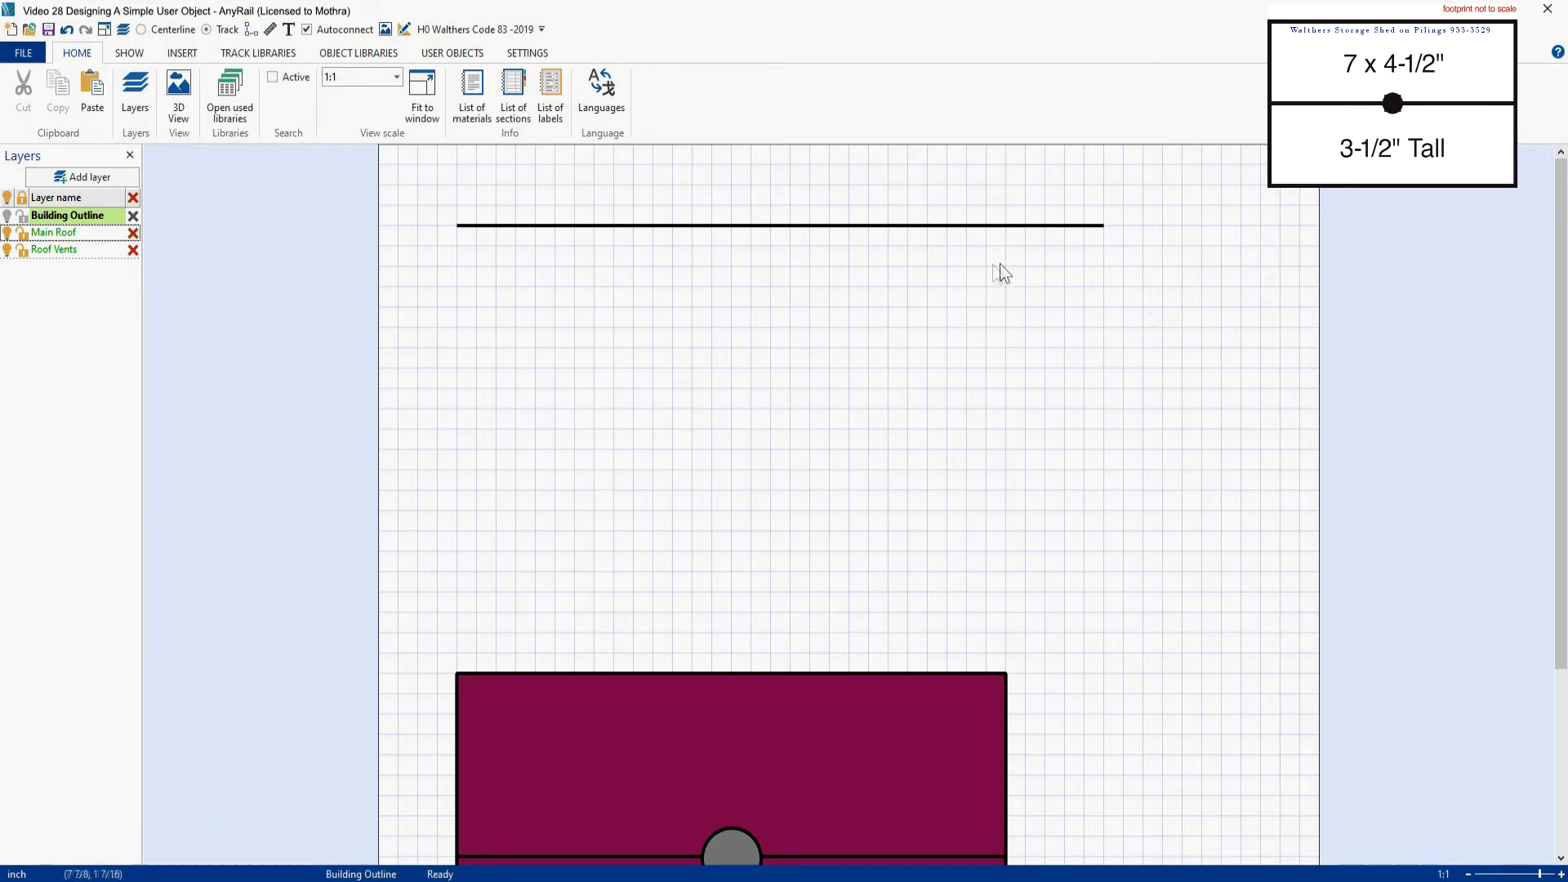
Using the Move point option, set the x coordinate of the horizontal line's right endpoint to 8
left_click(464, 255)
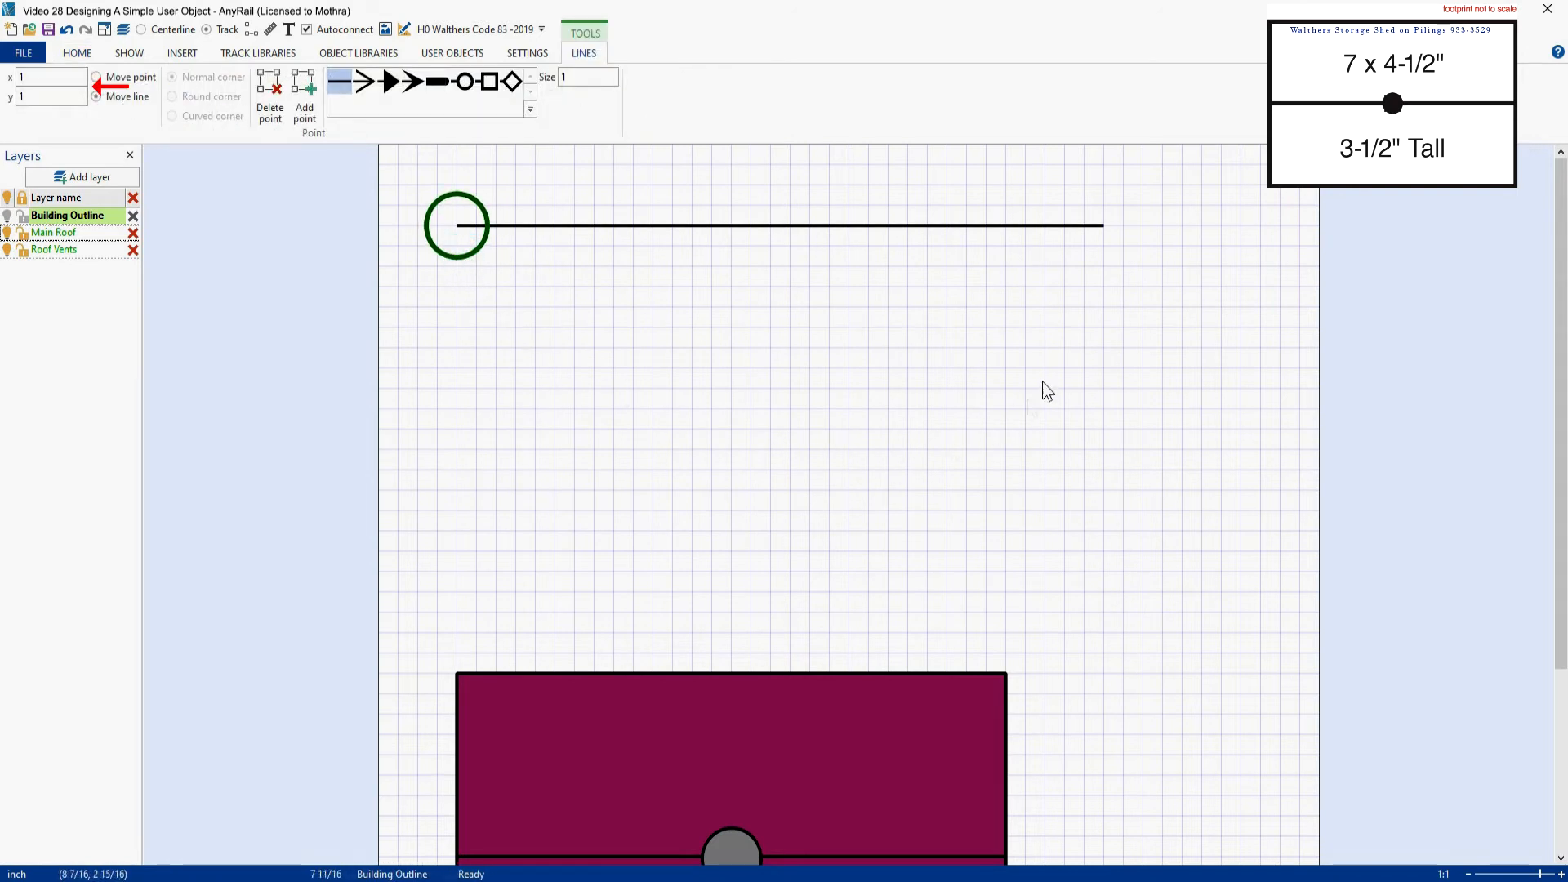
left_click(1110, 255)
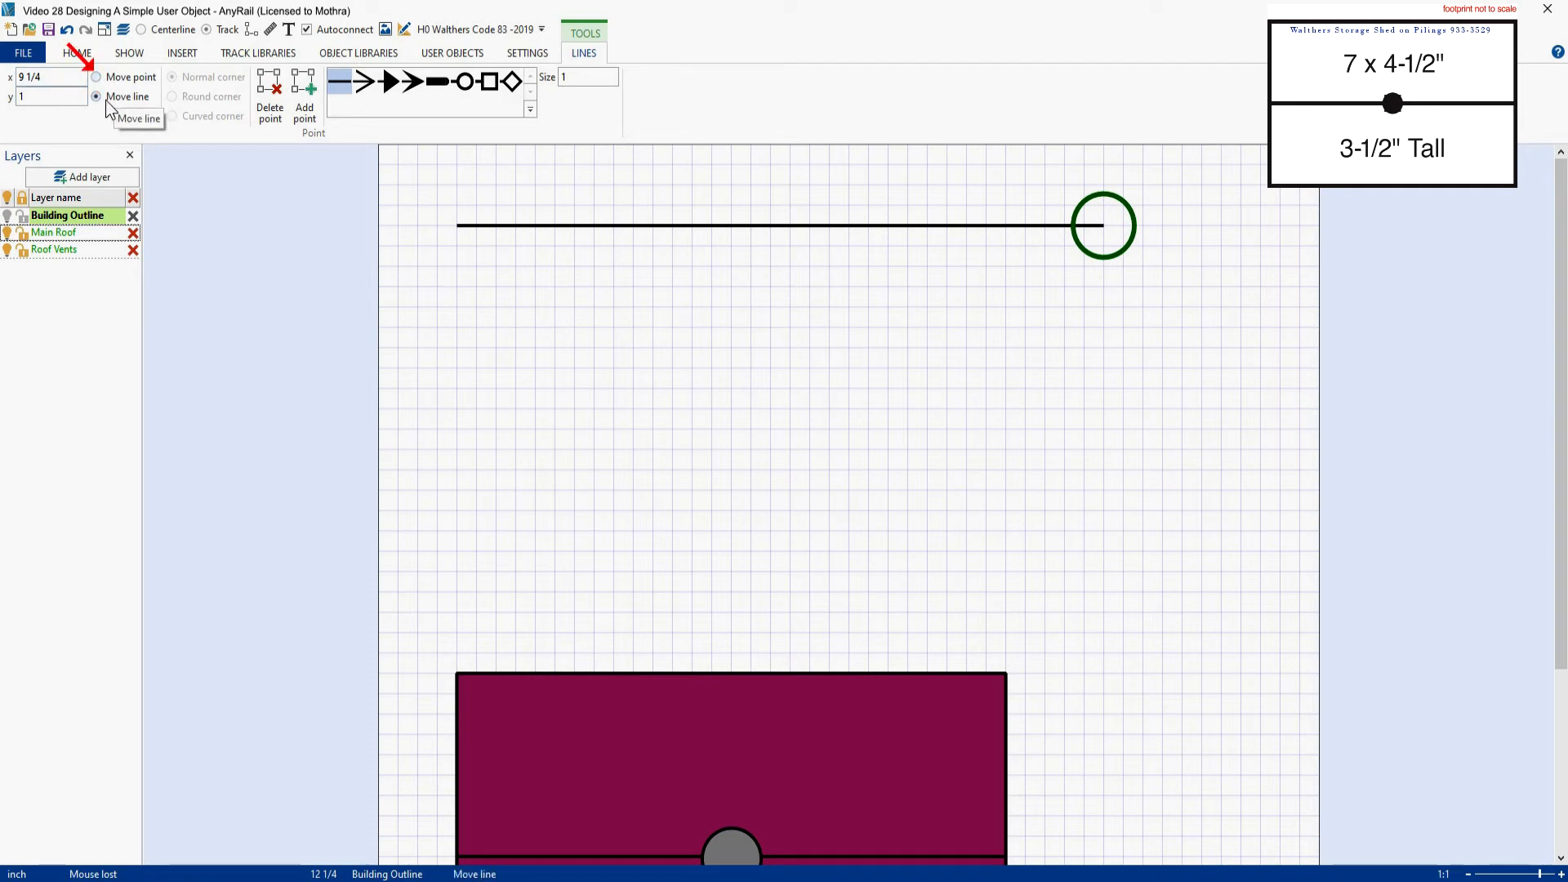
left_click(97, 77)
left_click(57, 83)
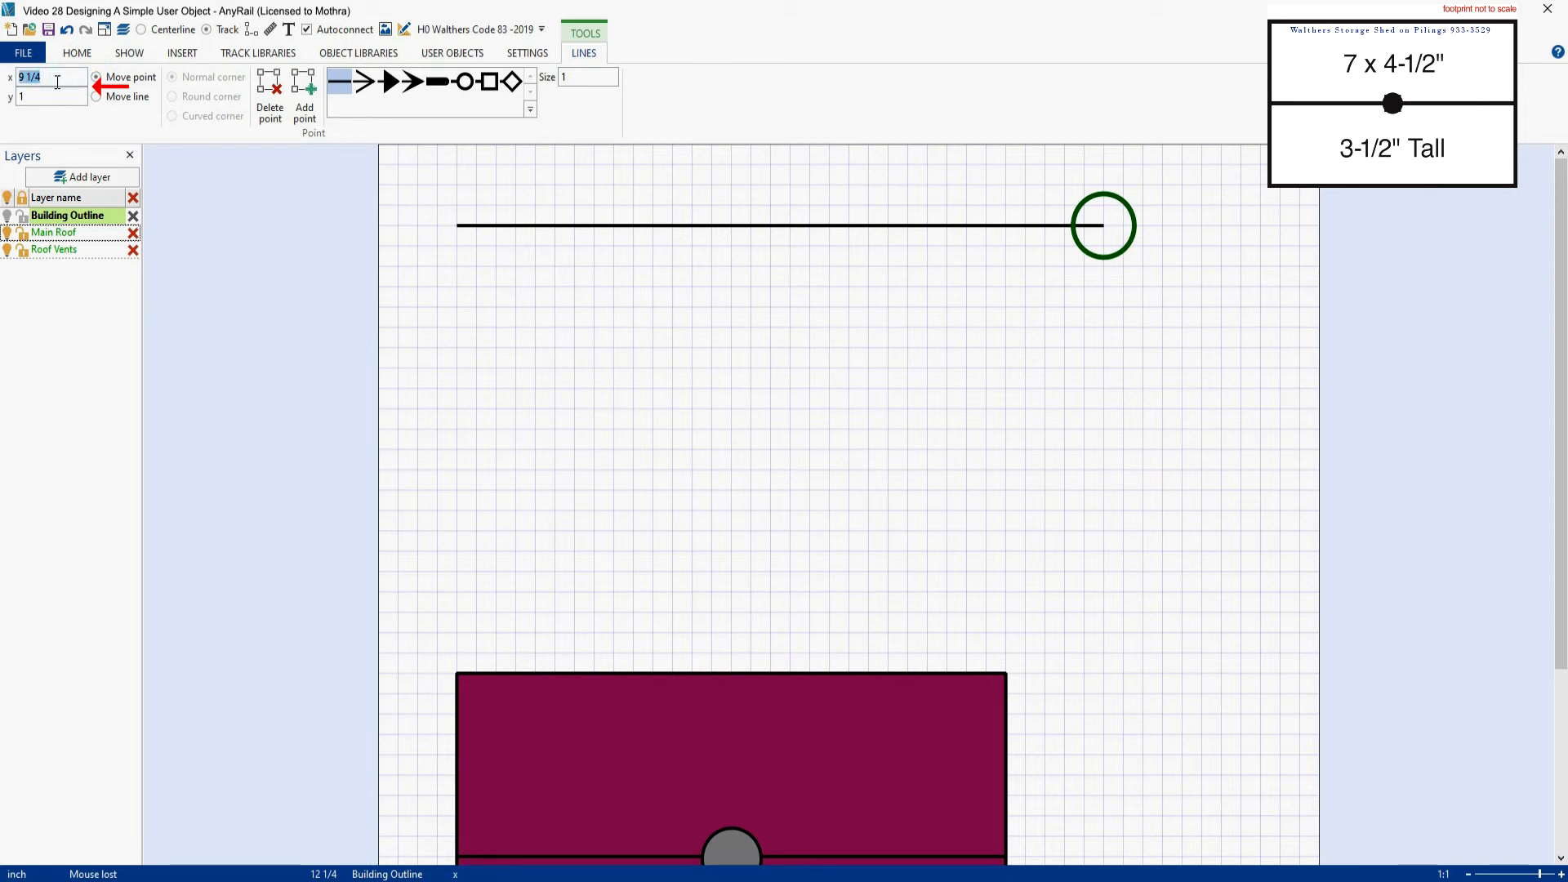
type("8")
key("Return")
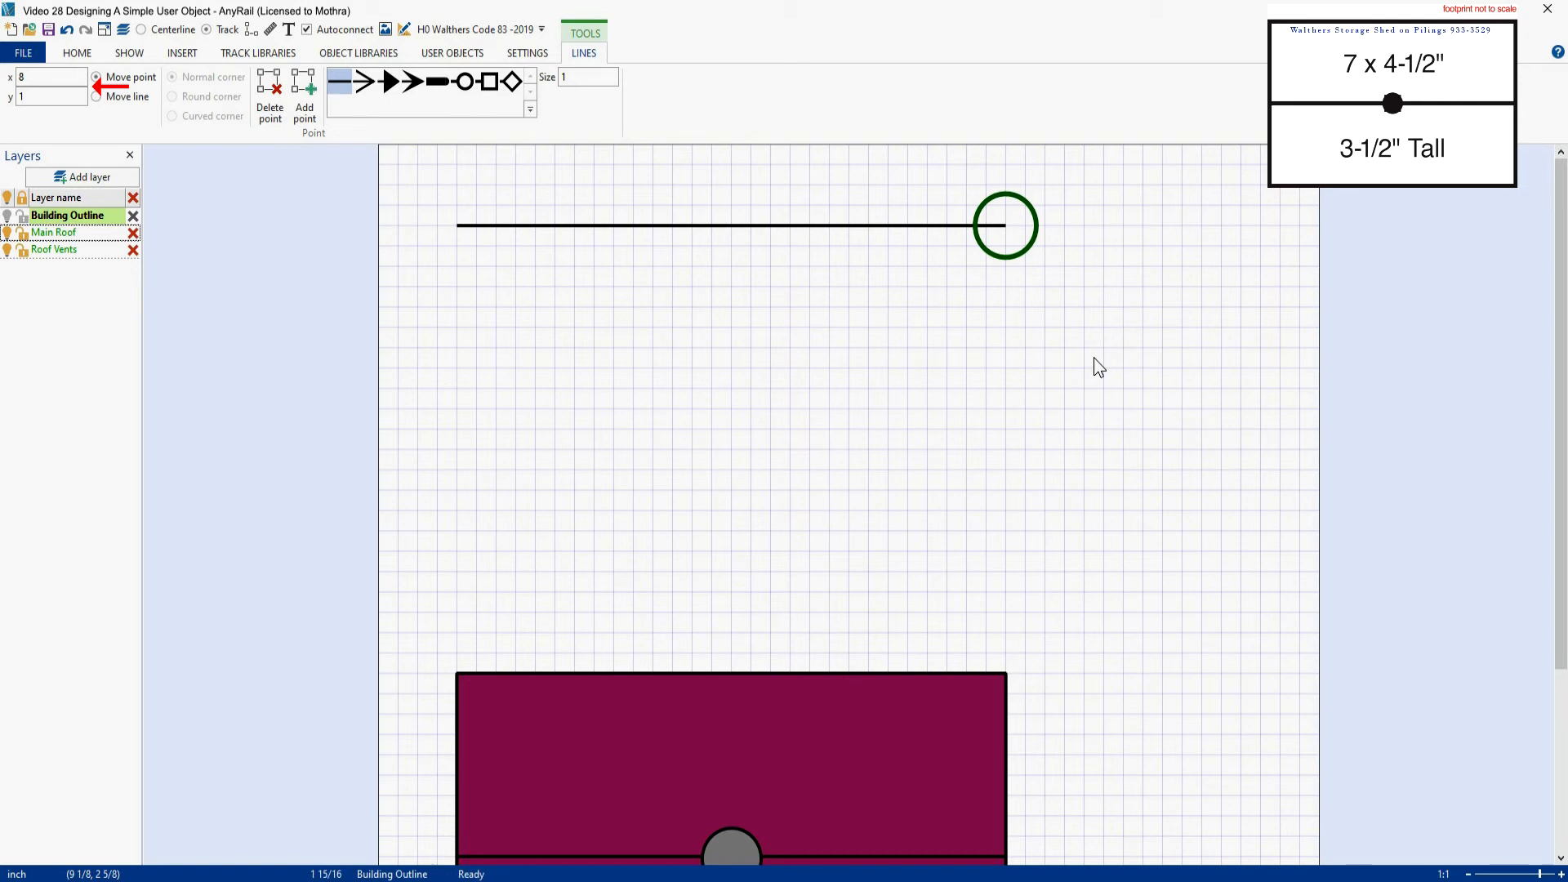
Draw a vertical line about 3 1/2 inches long just right of the horizontal line, starting at about (9 1/4, 1 1/4)
right_click(1106, 238)
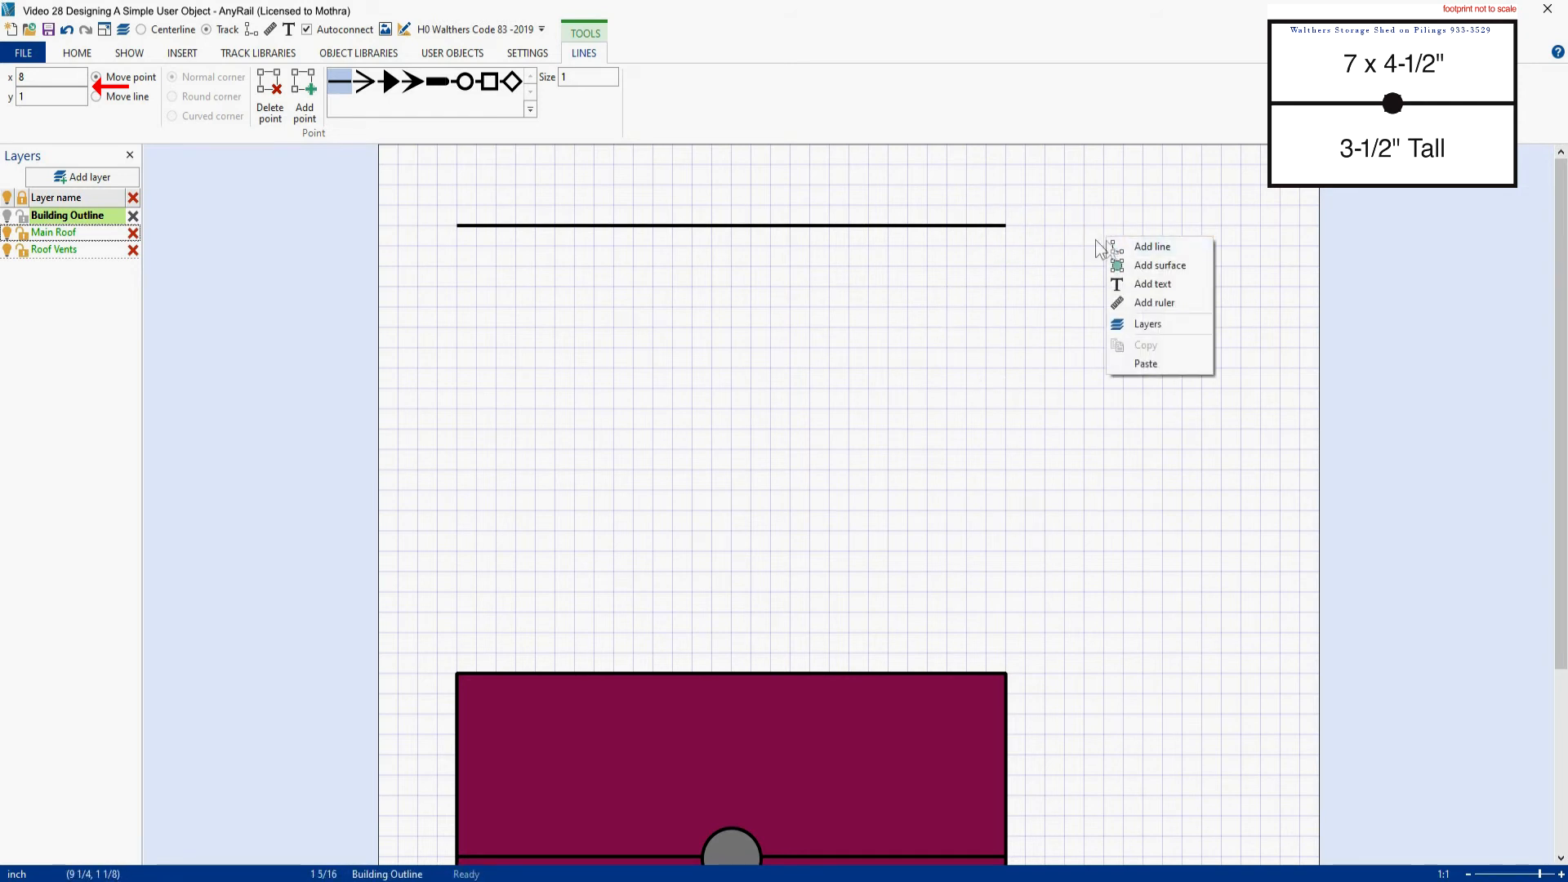
left_click(1131, 245)
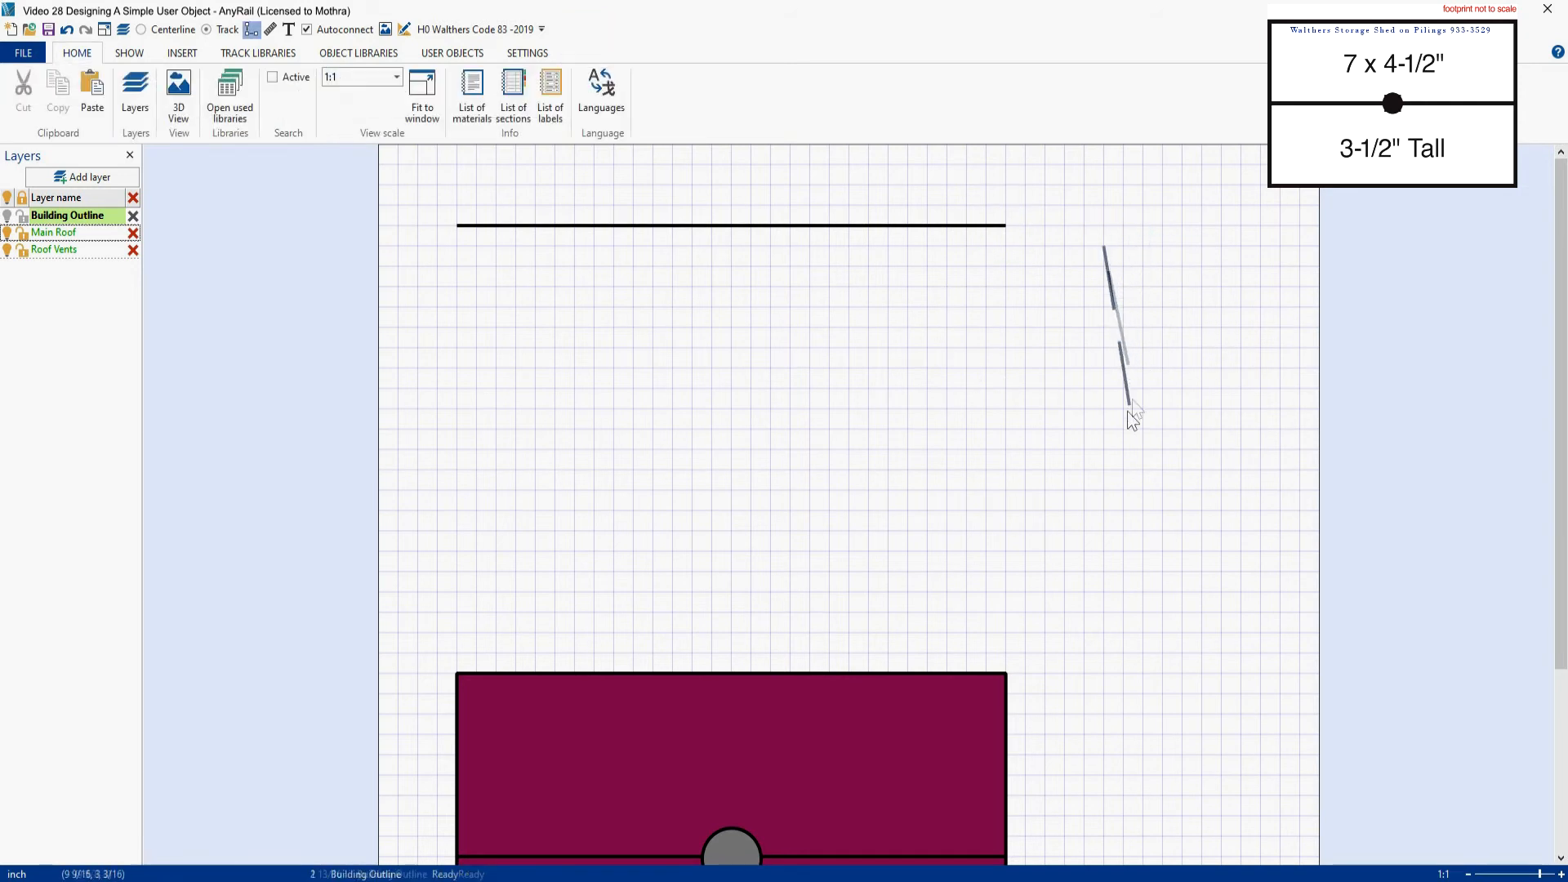
left_click(1108, 537)
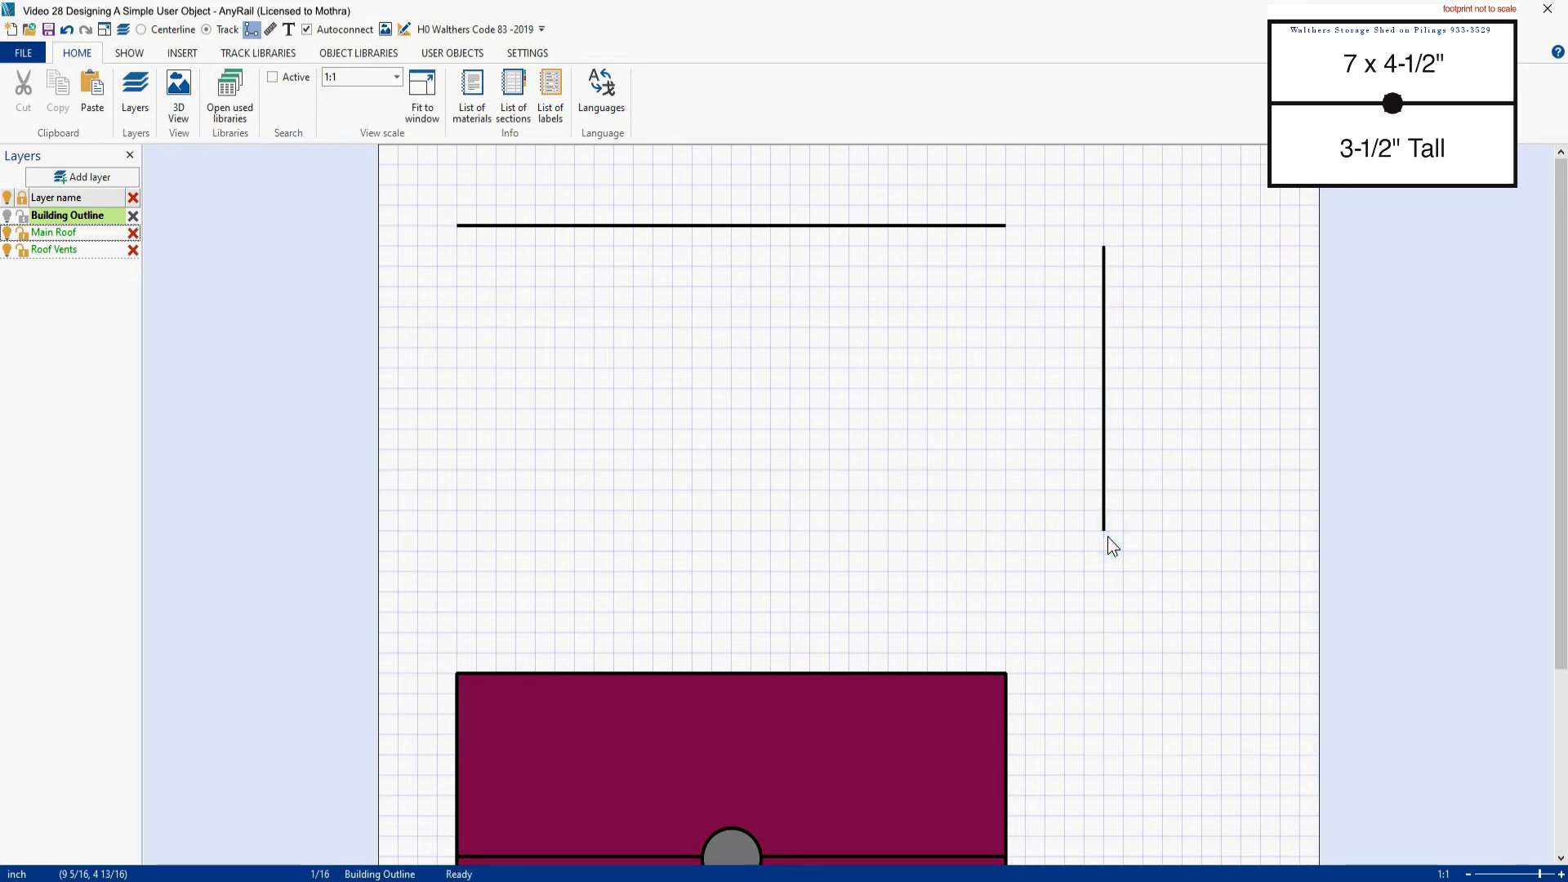
Set the vertical line's upper endpoint to x 8, y 1 so it meets the horizontal line's end
left_click(1115, 273)
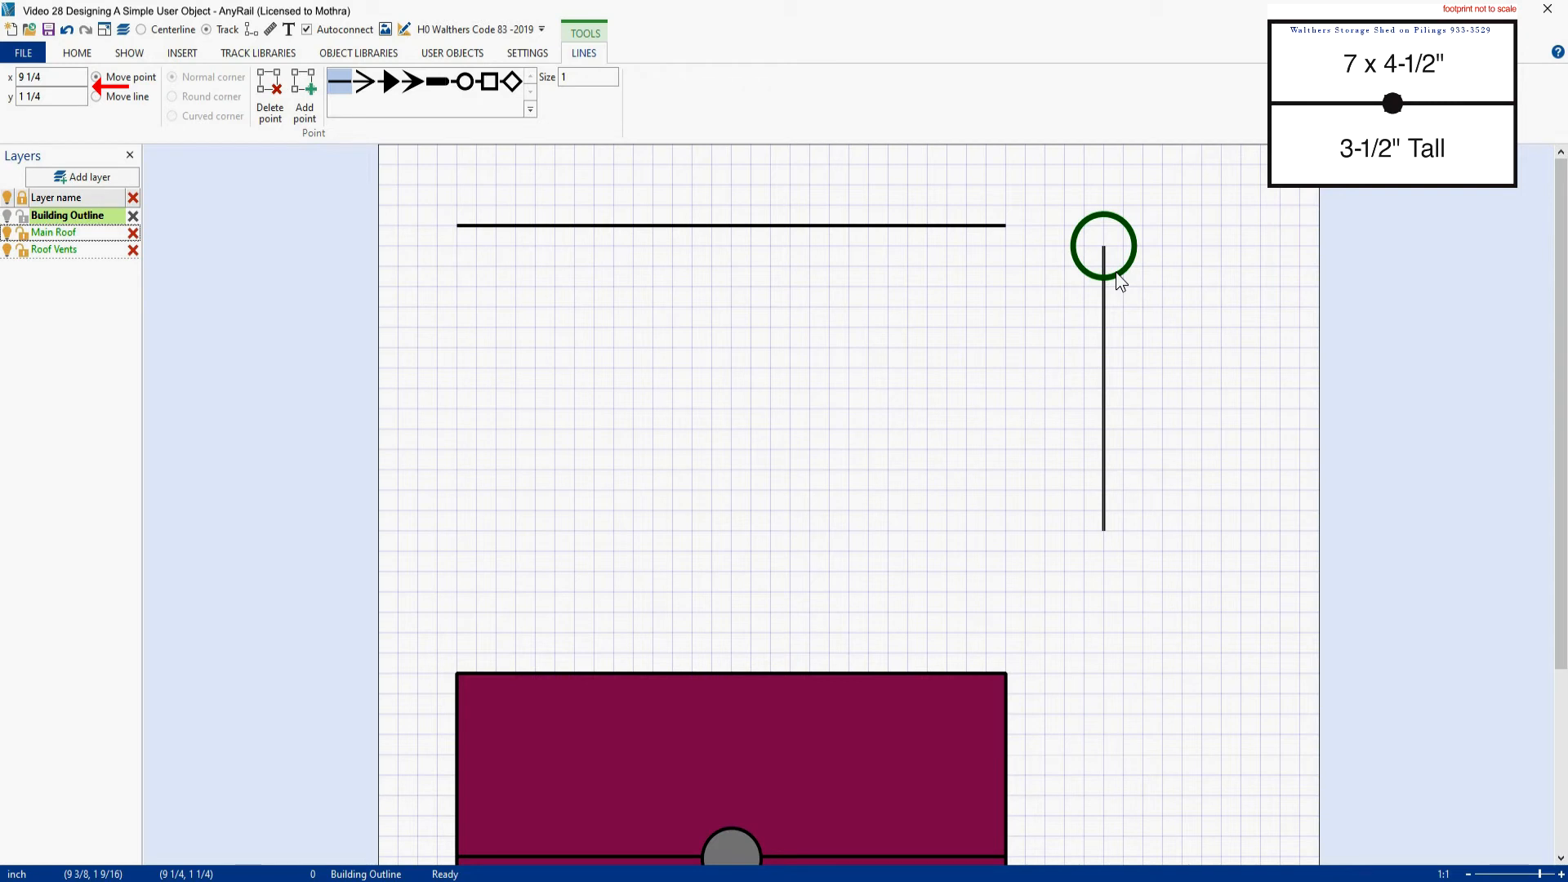
left_click(50, 74)
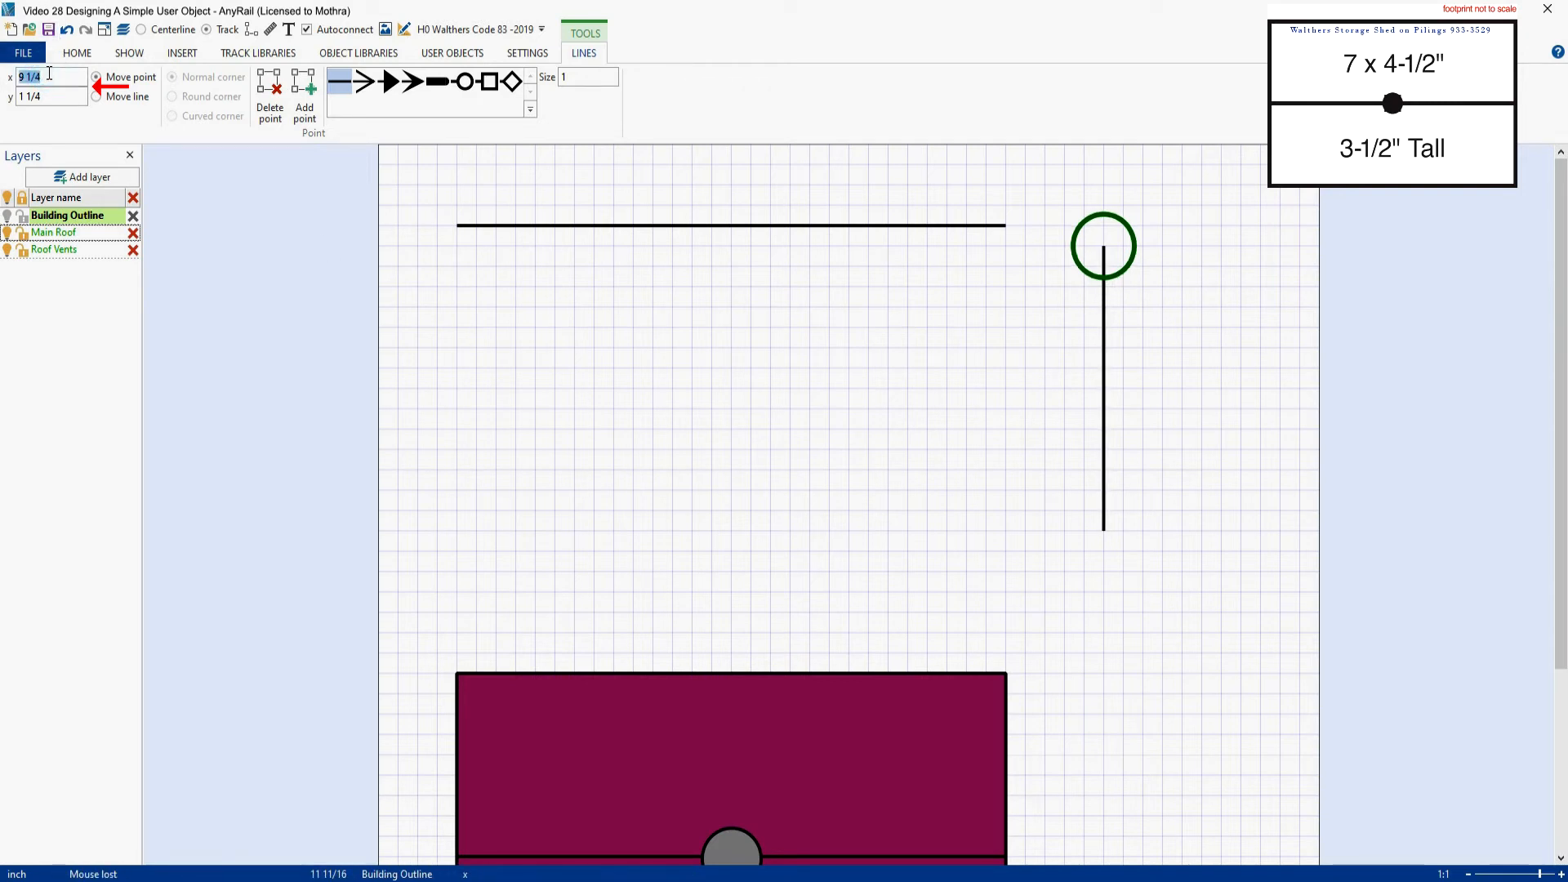
type("8")
left_click(45, 97)
type("1")
key("Return")
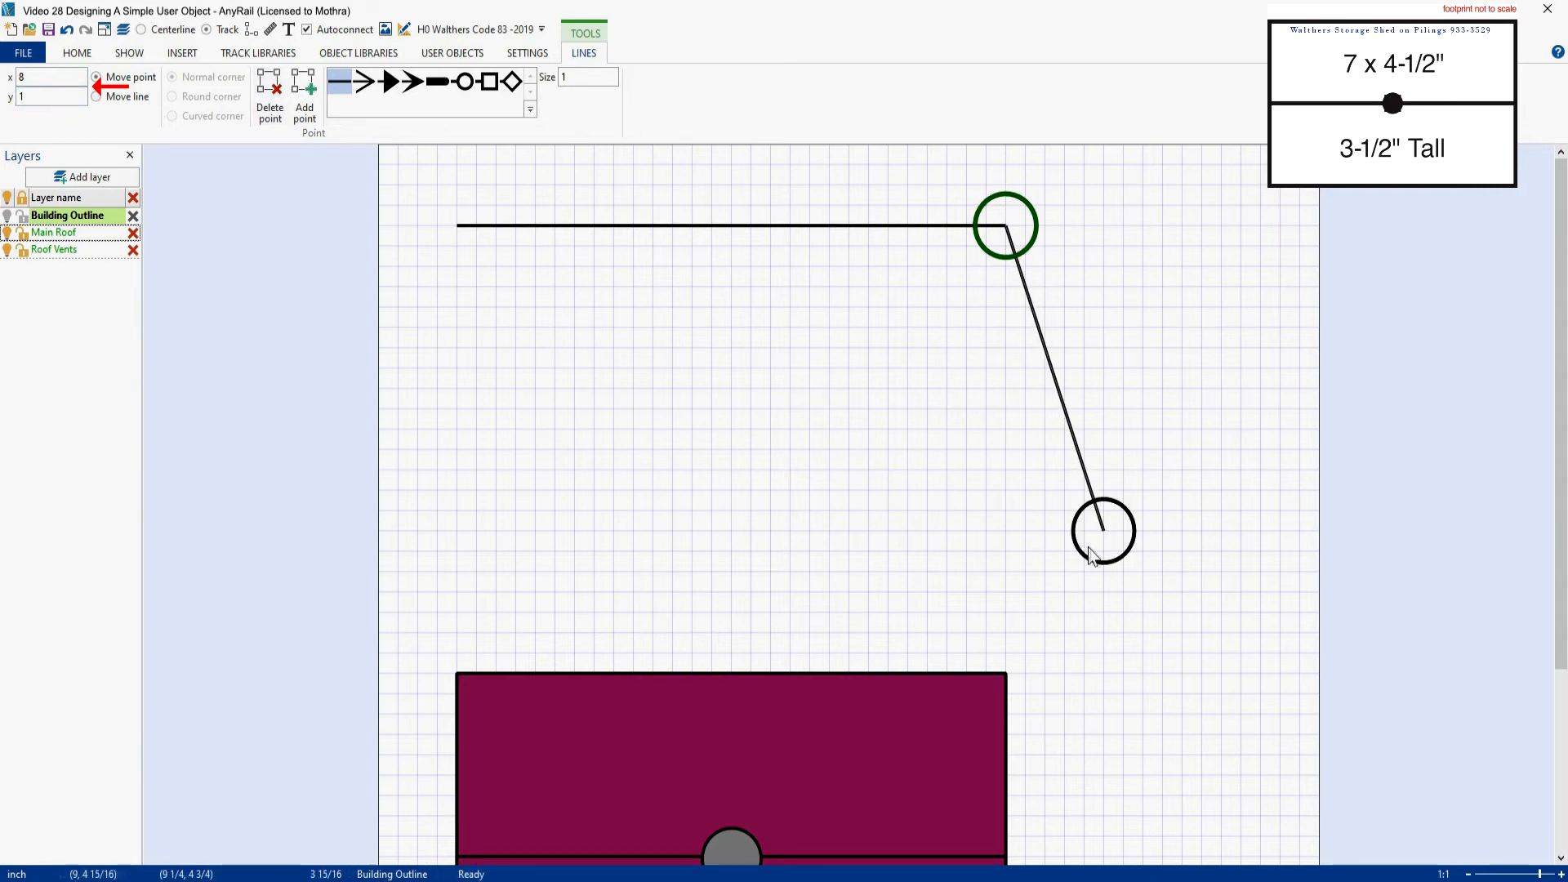
Set the lower endpoint of the slanted right-hand line to x 8, y 5.5
left_click(1102, 563)
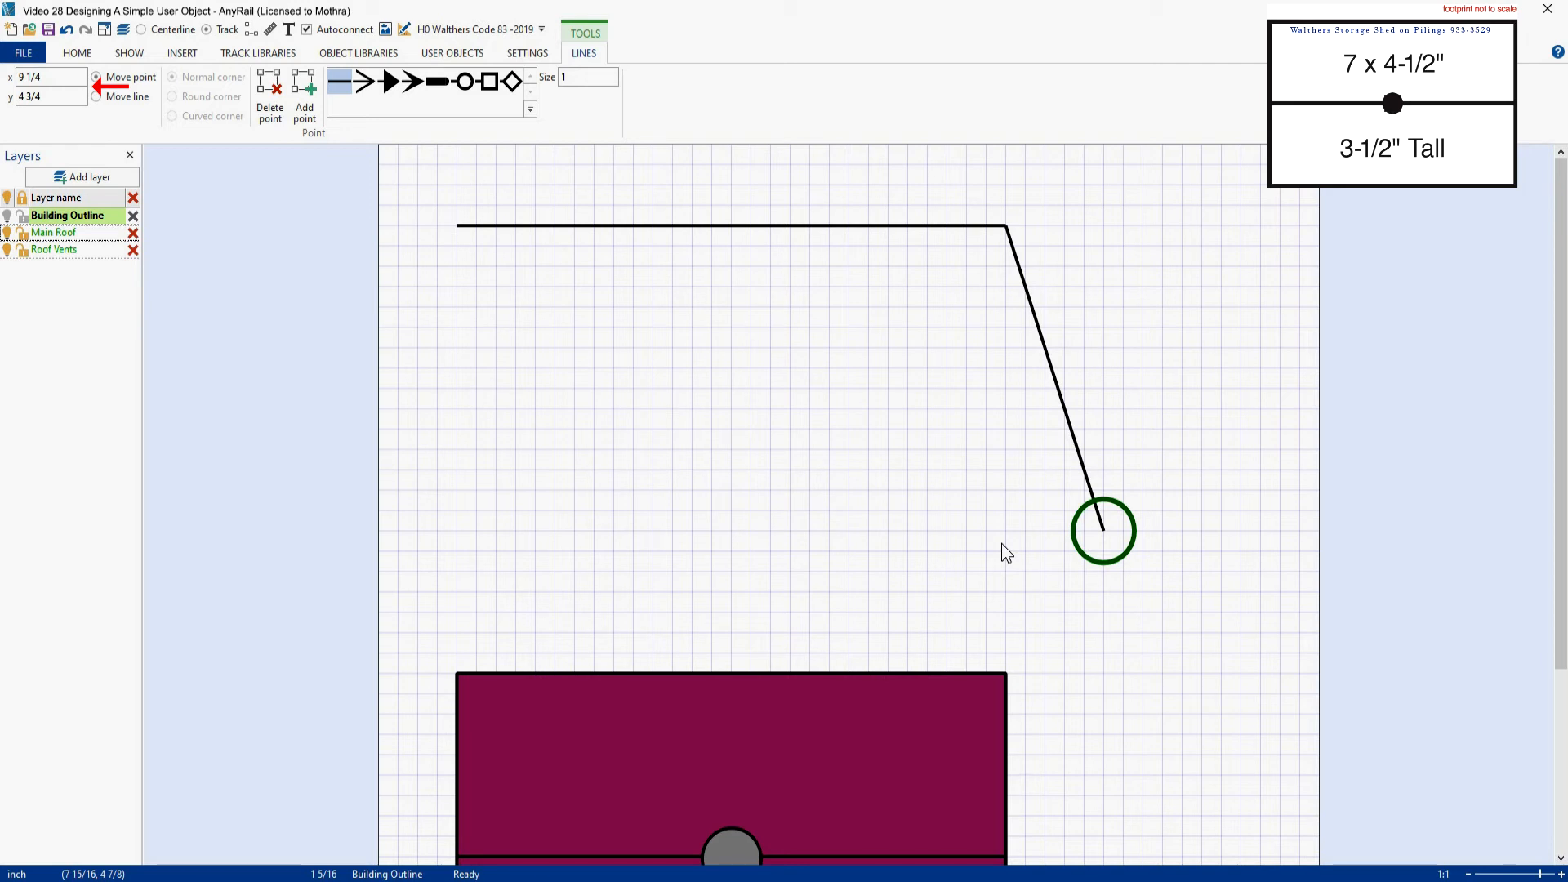
left_click(56, 79)
type("8")
left_click(48, 99)
type("5.5")
key("Return")
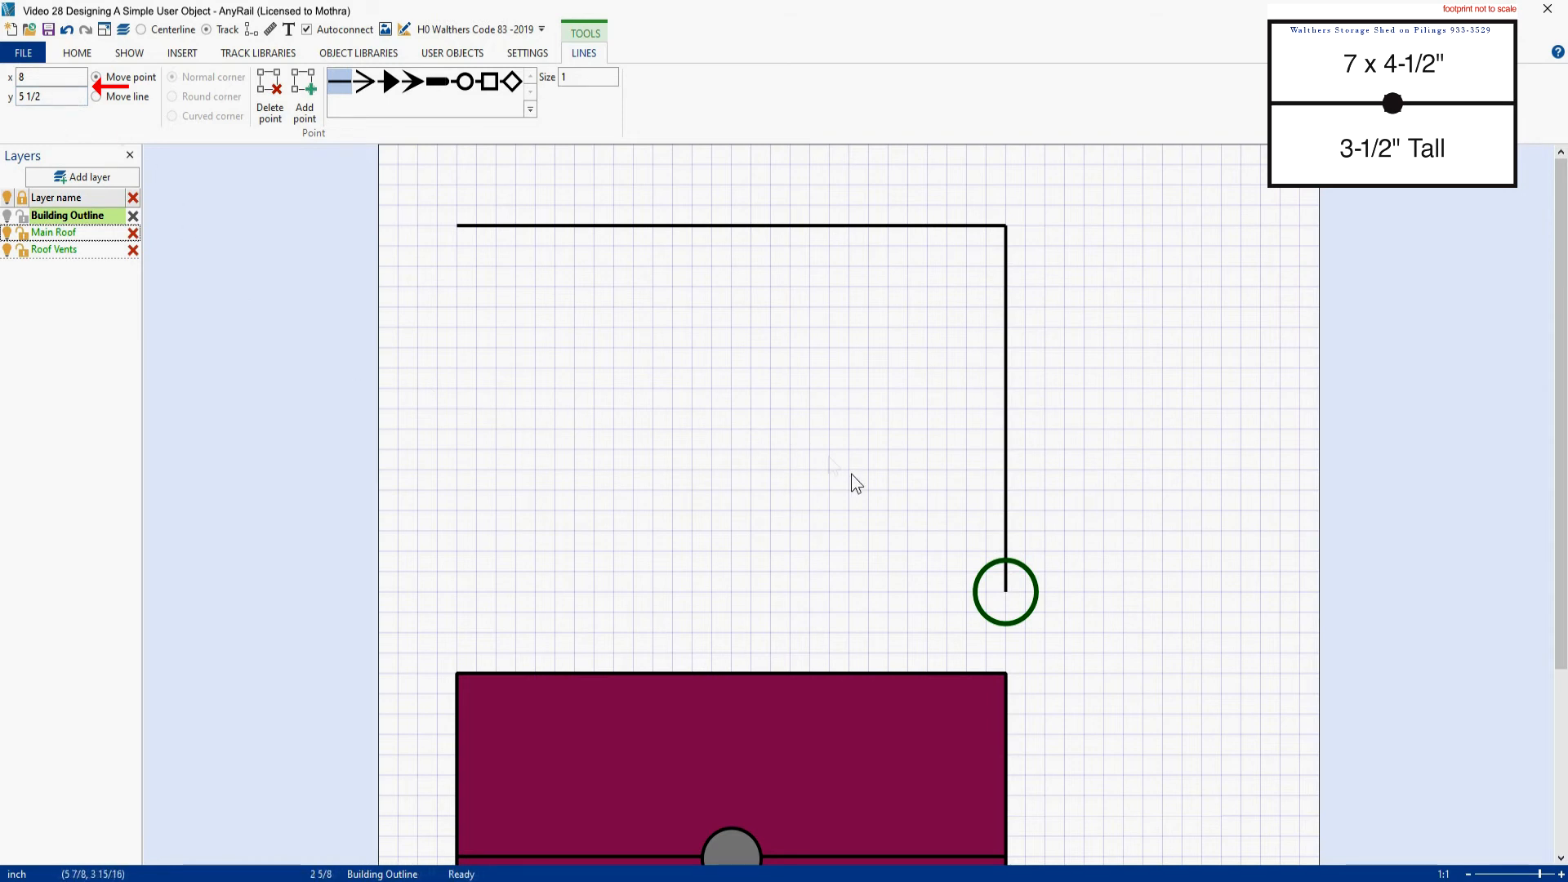
left_click(1079, 486)
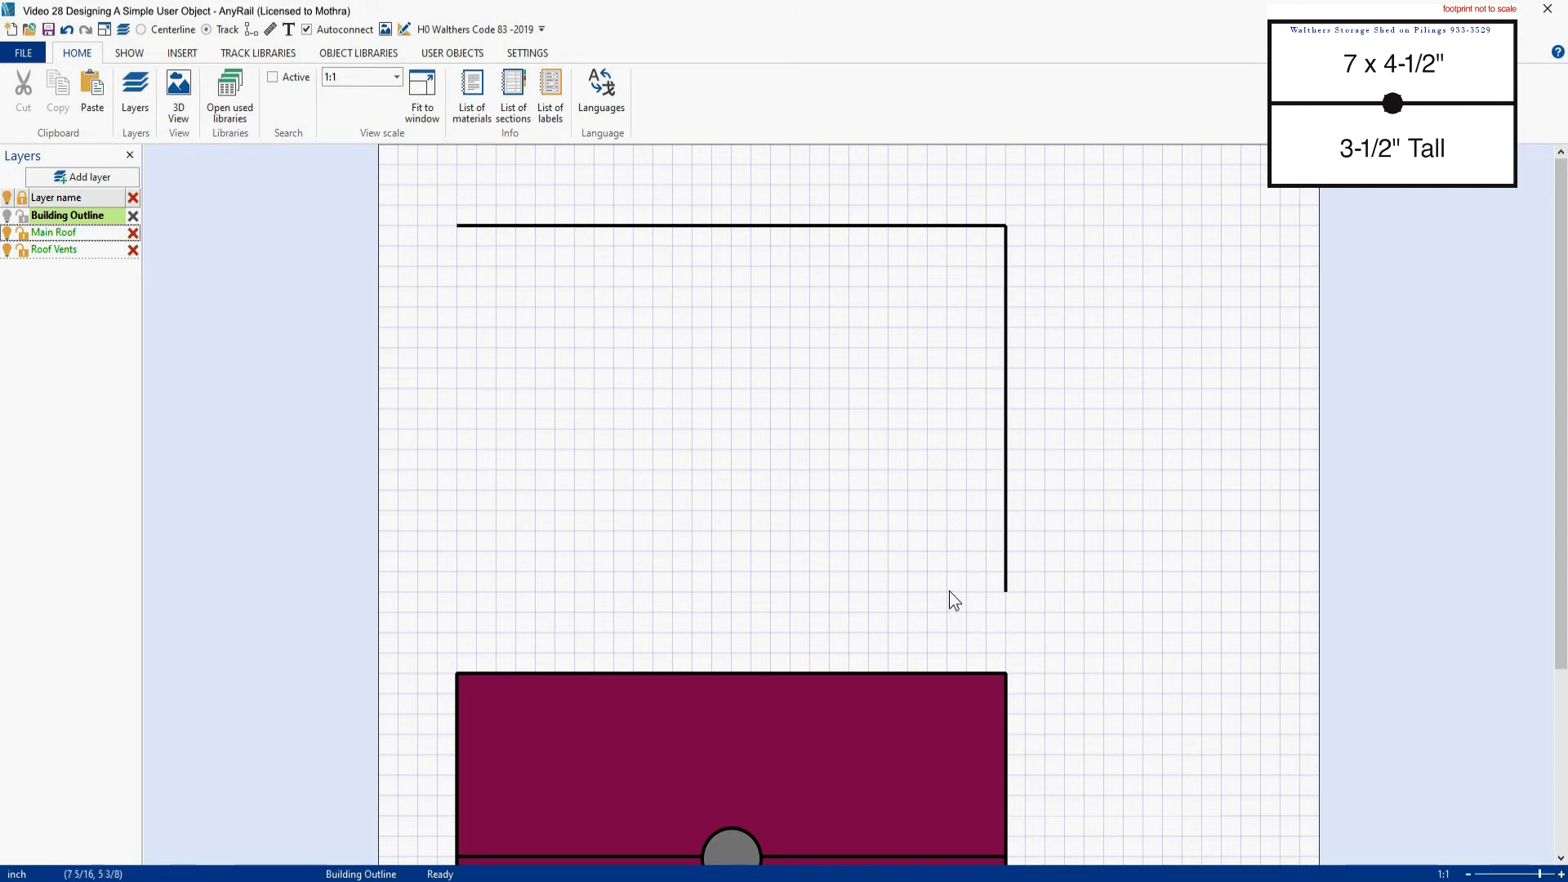
Draw a horizontal line about 6 1/2 inches long across the outline, from (8 3/4, 4) to (2 1/4, 4)
right_click(1063, 464)
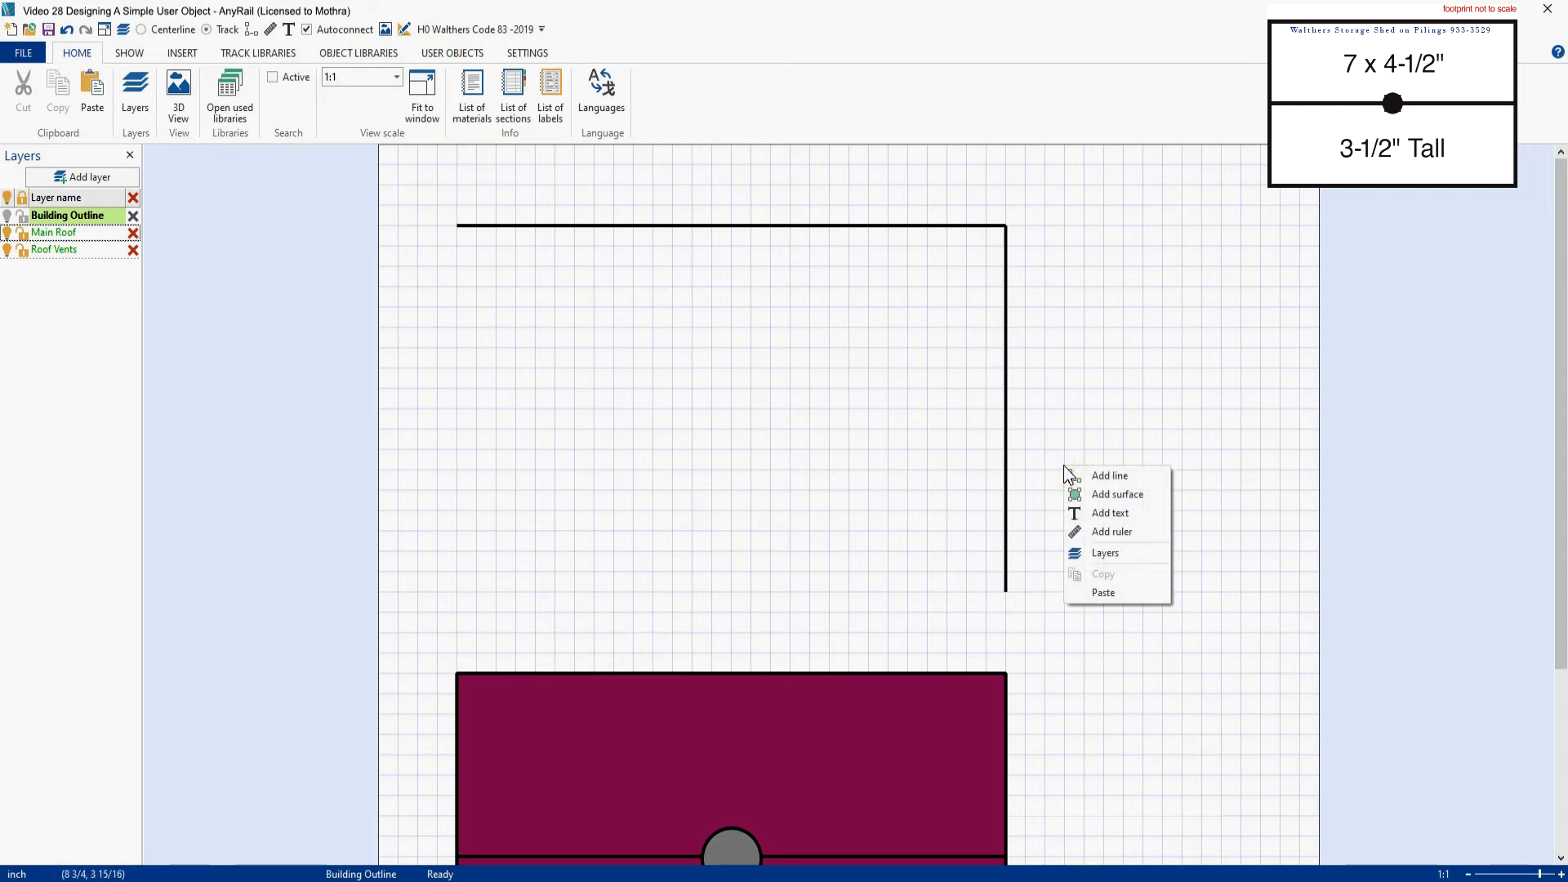
left_click(1094, 478)
left_click(556, 469)
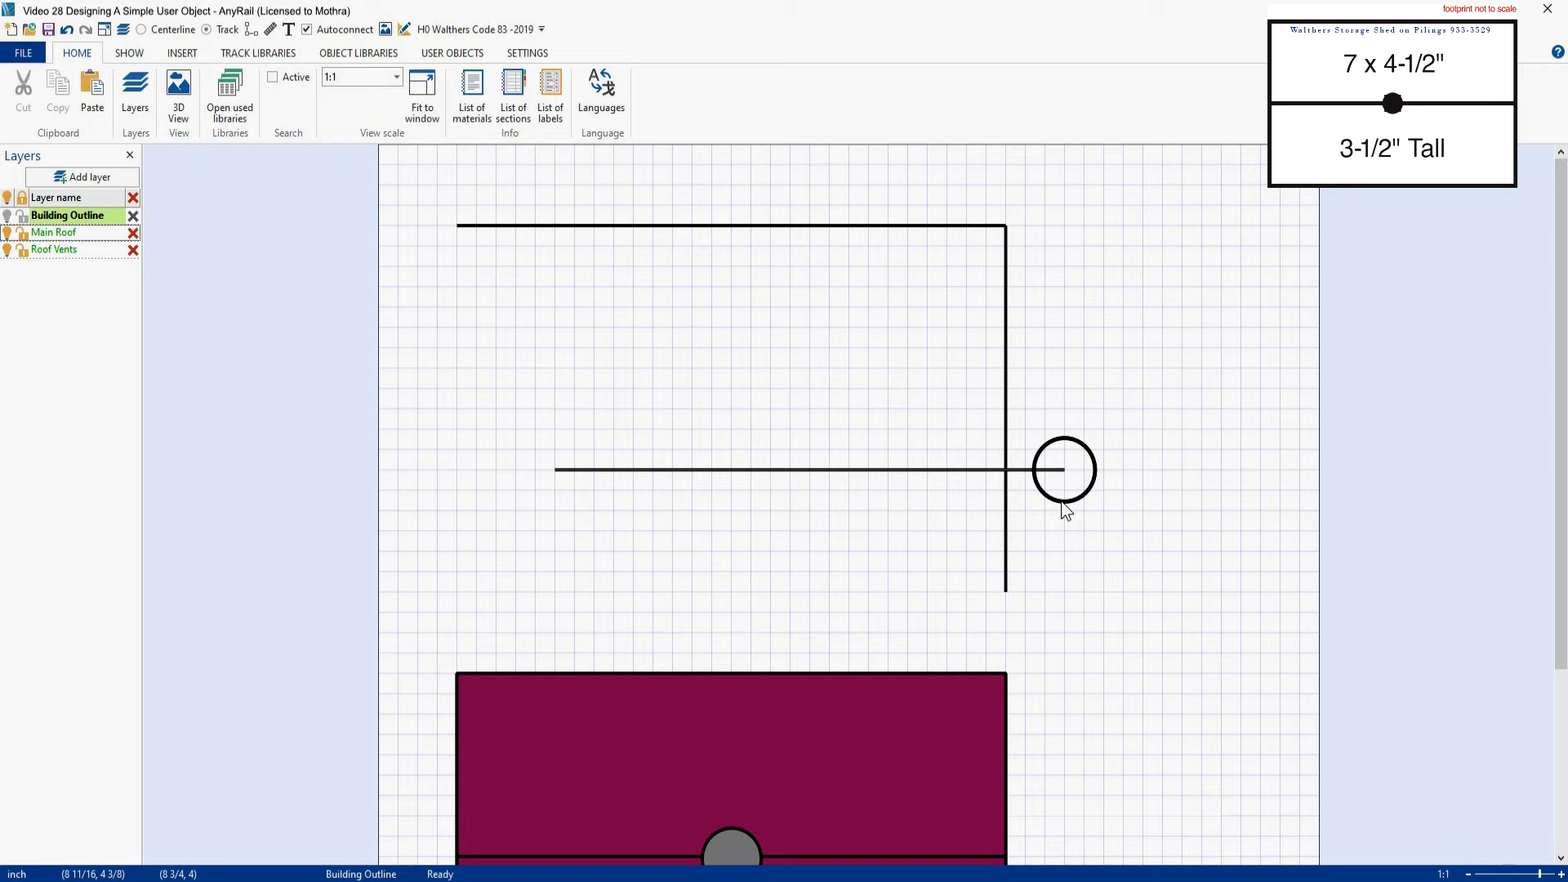
Move the new line's right end to the outline's lower right corner (8, 5 1/2) and its left end to (1, 5 1/2)
left_click_drag(1061, 503, 1006, 633)
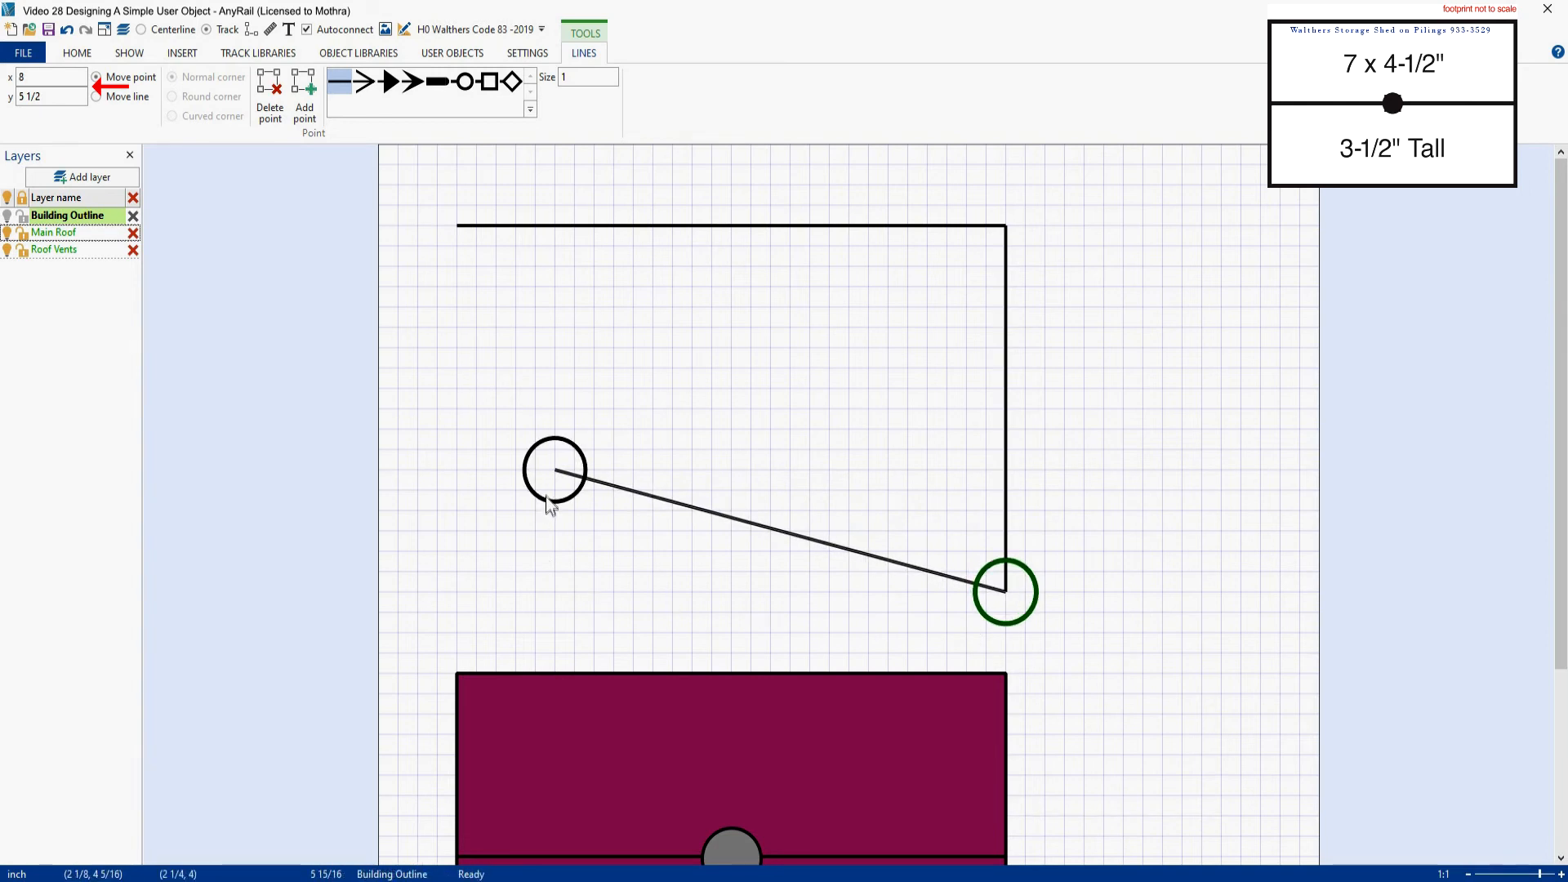
left_click_drag(545, 500, 503, 599)
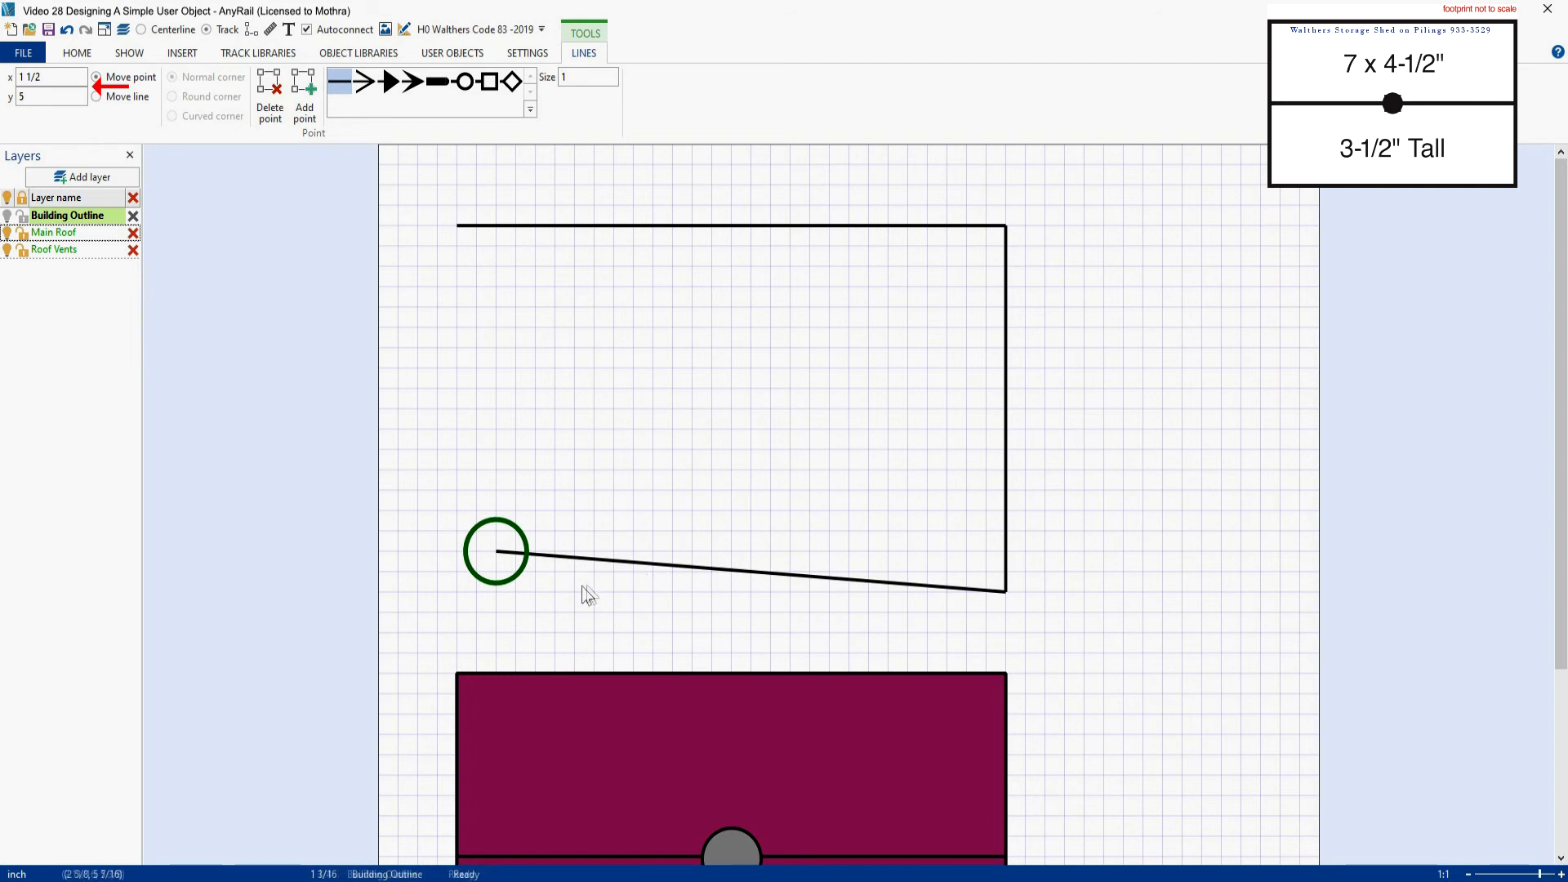
left_click_drag(493, 585, 455, 629)
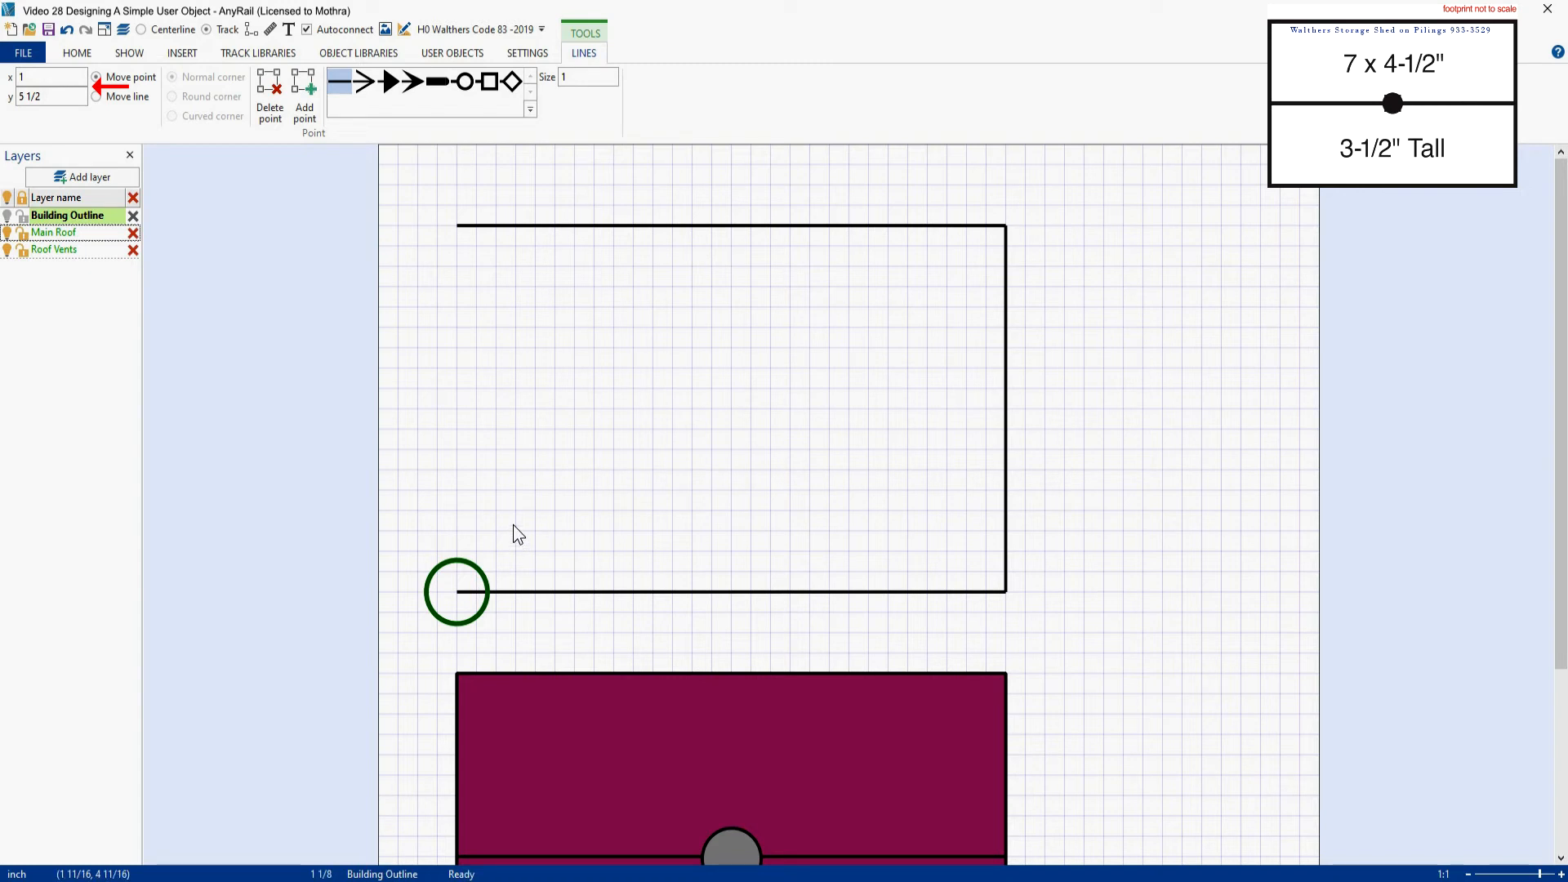
left_click(549, 439)
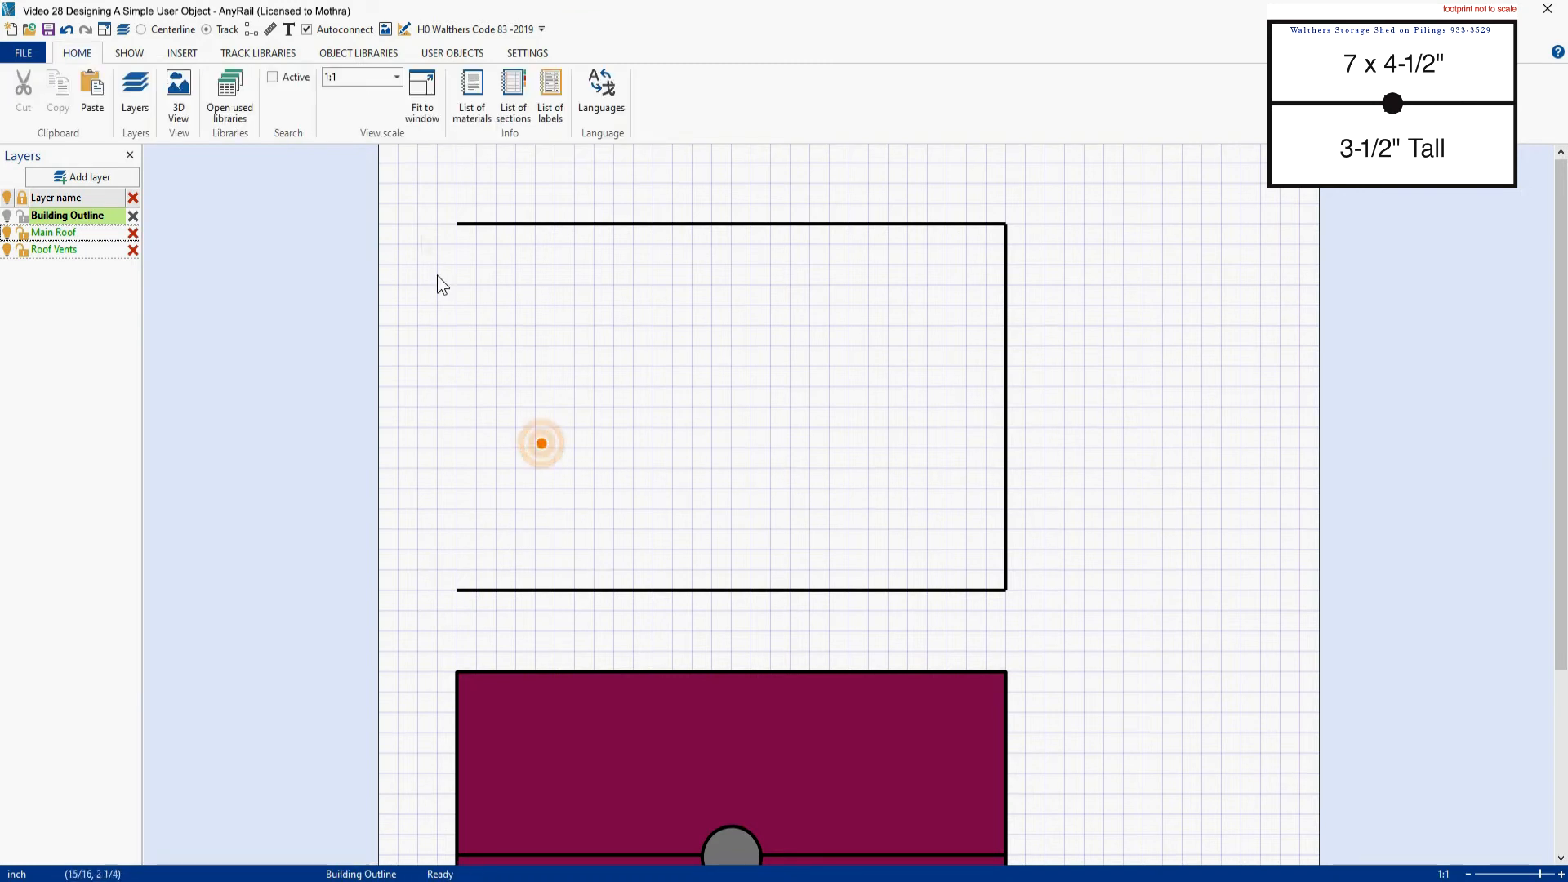
Draw a vertical line about 3 1/4 inches long left of the outline, from (1/2, 1) to (1/2, 4 1/4)
right_click(417, 232)
left_click(447, 238)
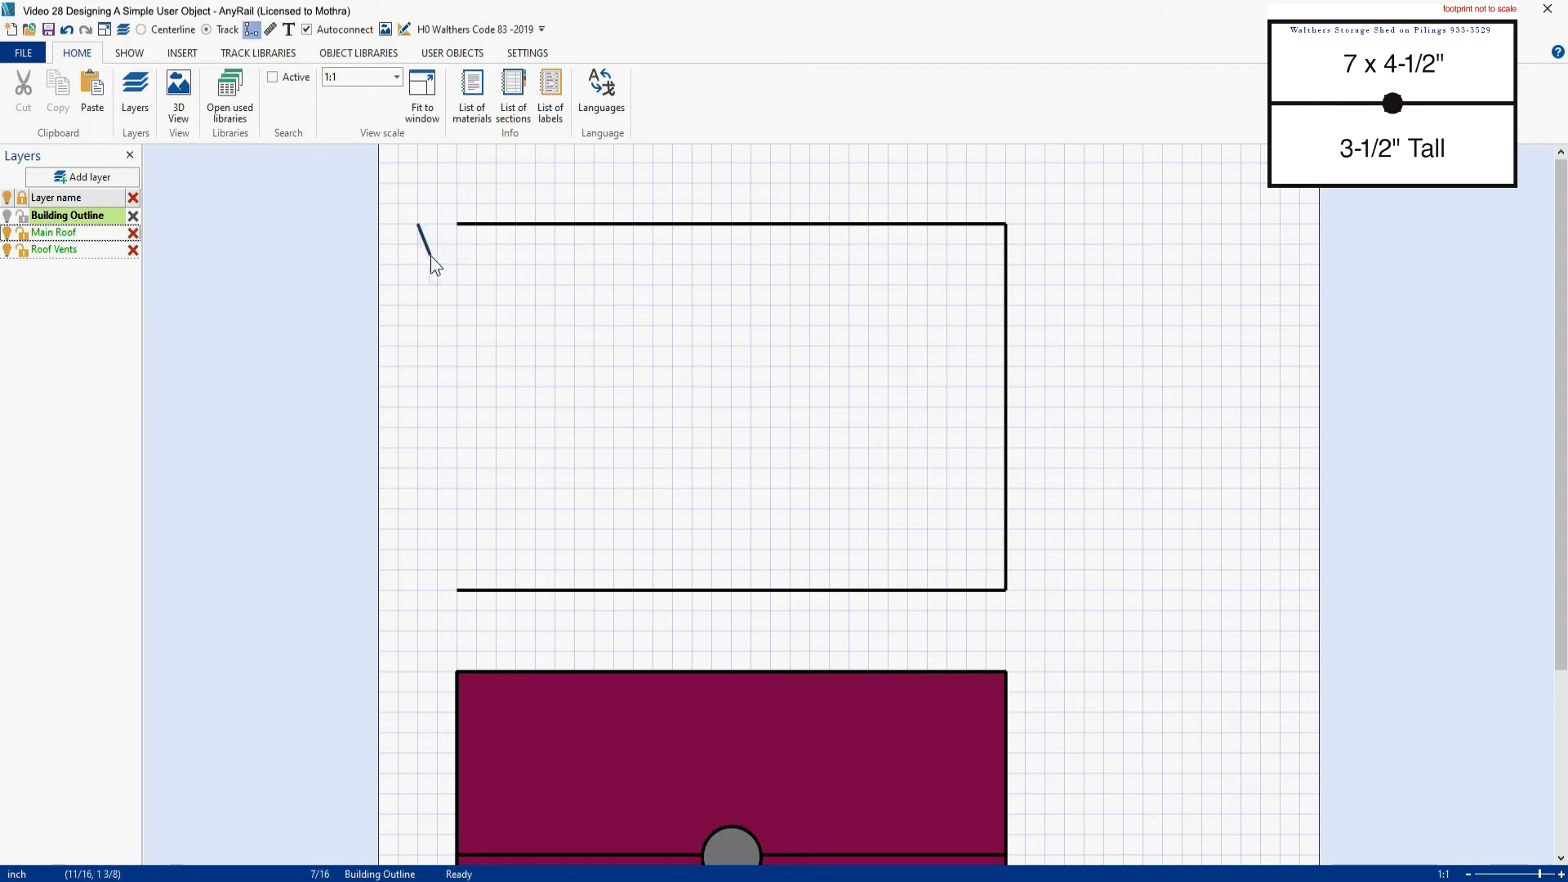
left_click(416, 496)
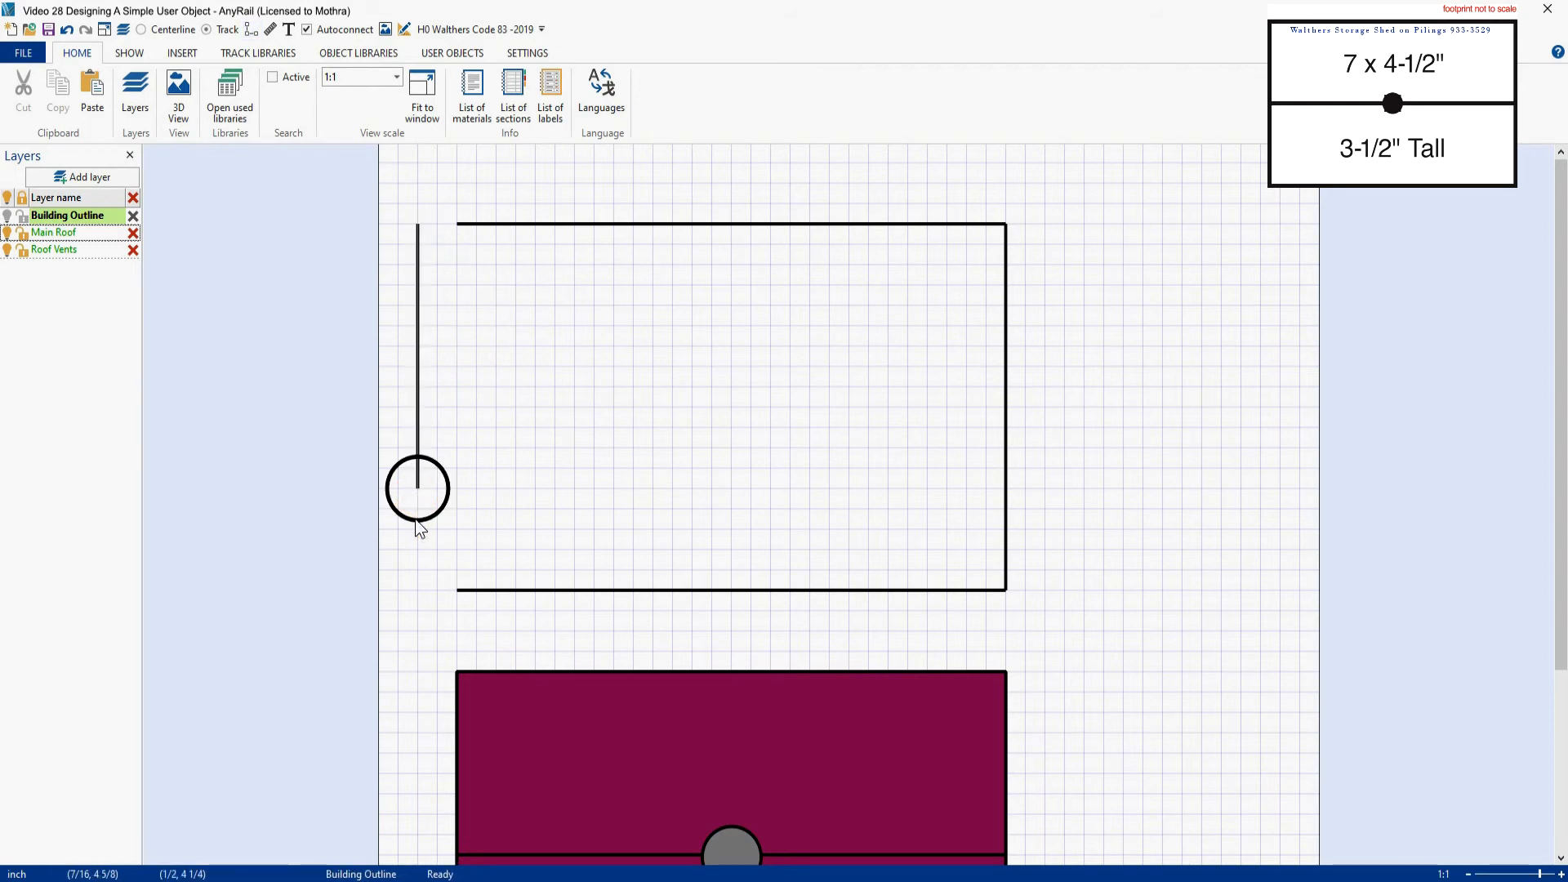
Close the outline by moving the left-hand line's lower end to (1, 5 1/2) and its upper end to (1, 1)
left_click_drag(415, 520, 462, 614)
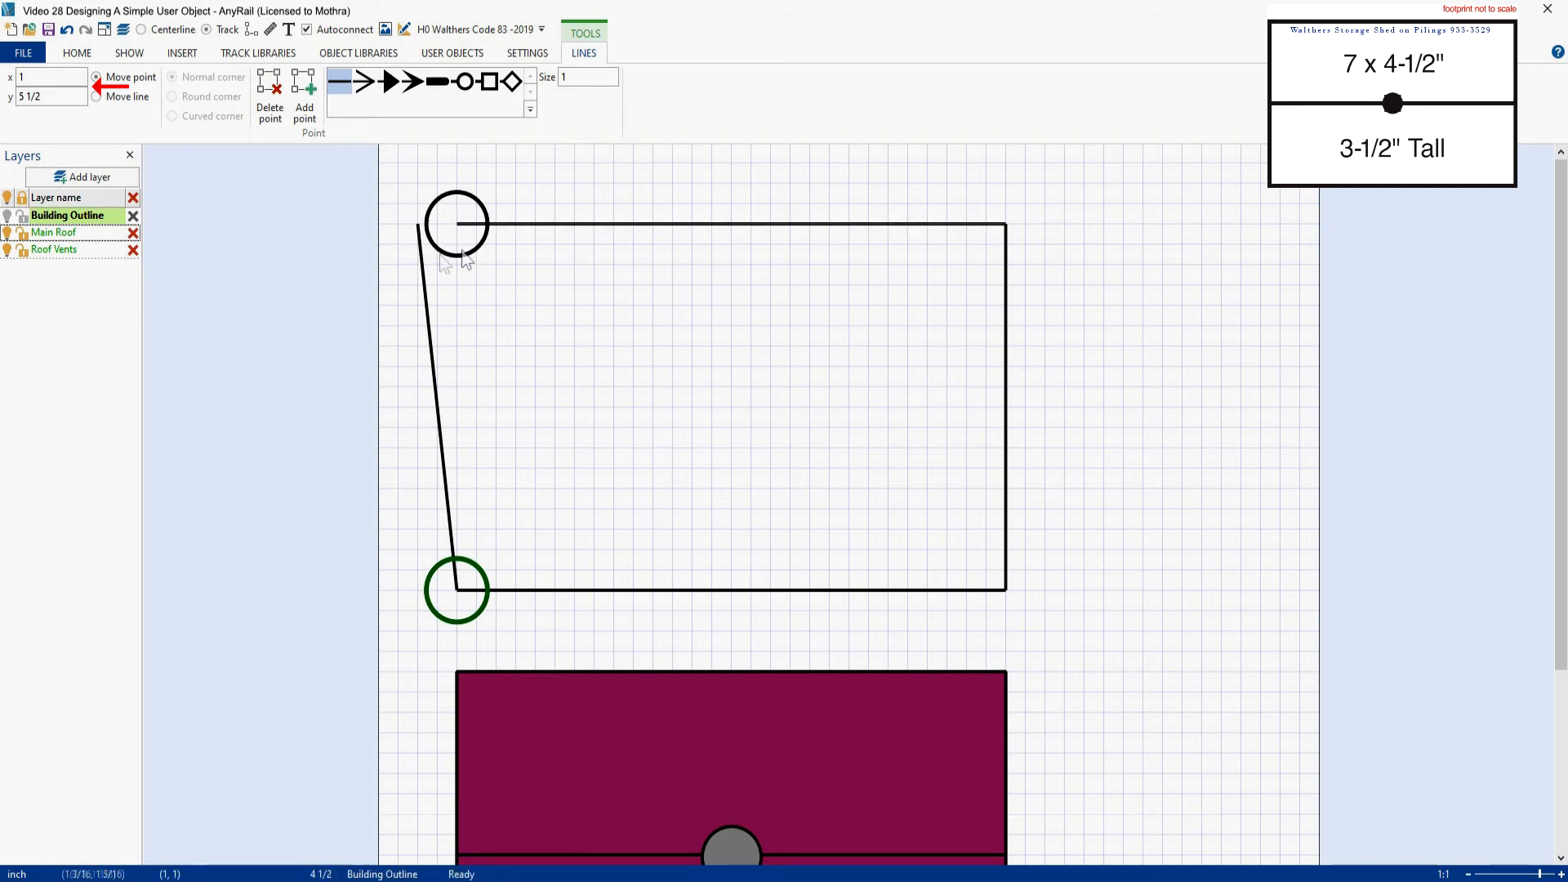
left_click_drag(417, 254, 443, 254)
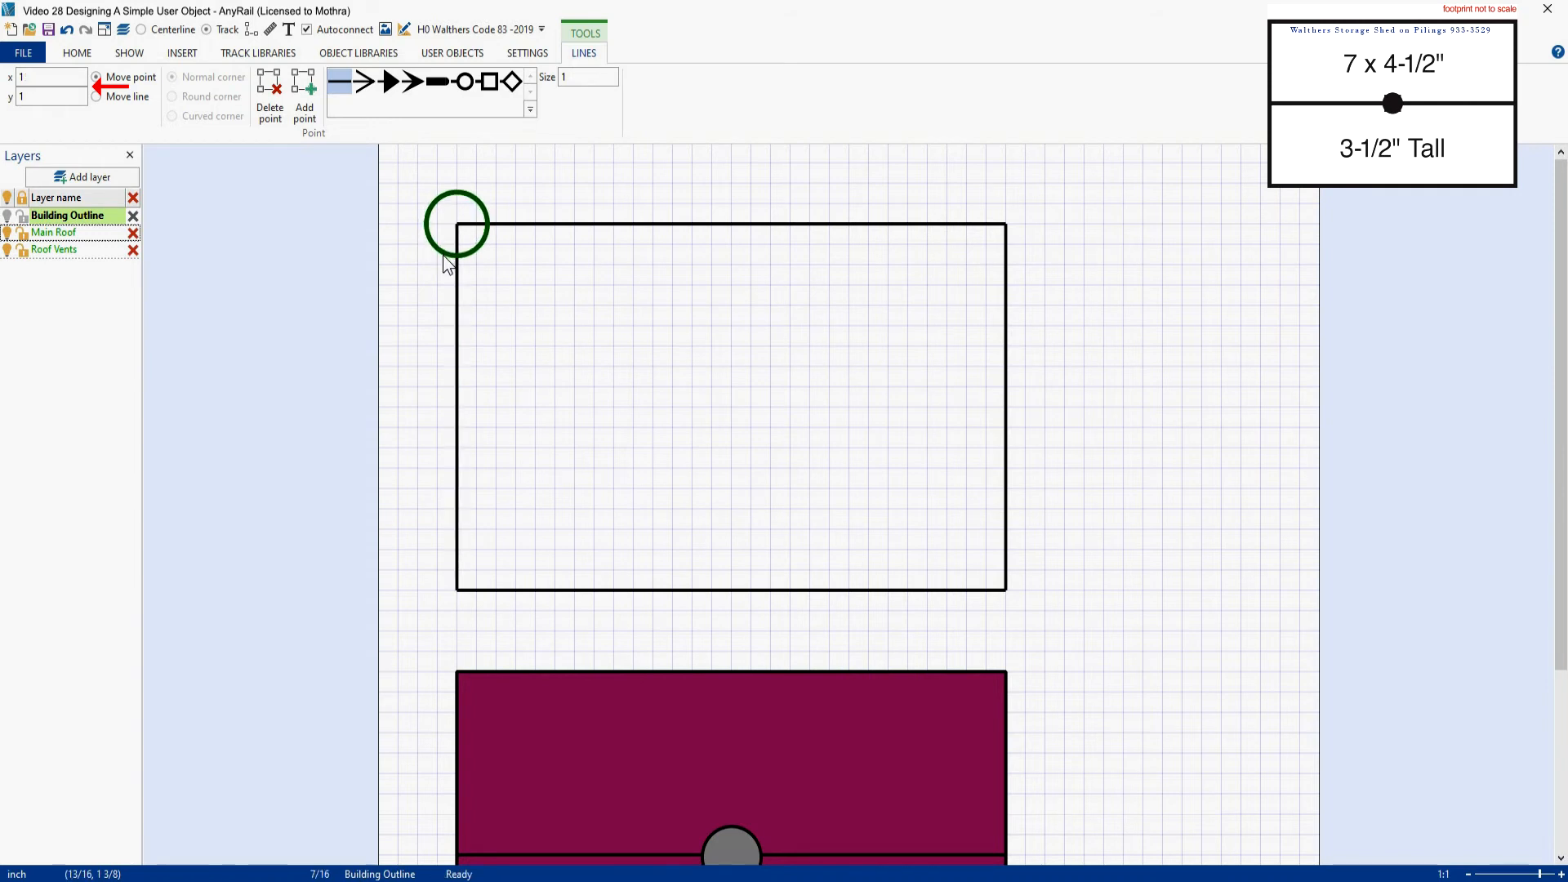
left_click(522, 268)
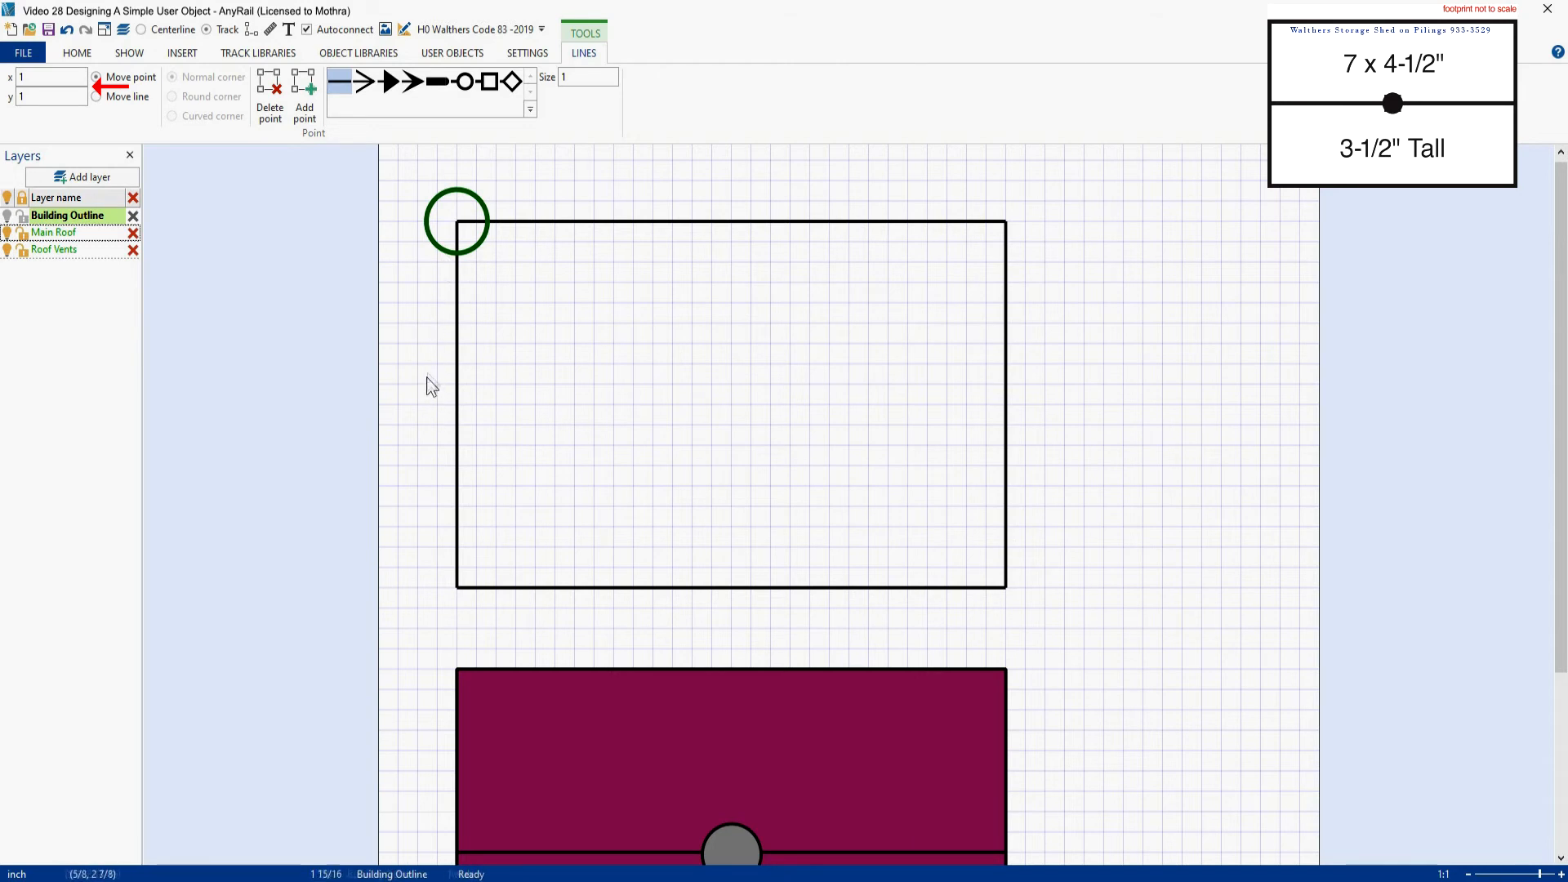
Draw a horizontal roof line about 7 3/4 inches long through the middle of the outline at y 3 1/4, overlapping both sides
right_click(429, 403)
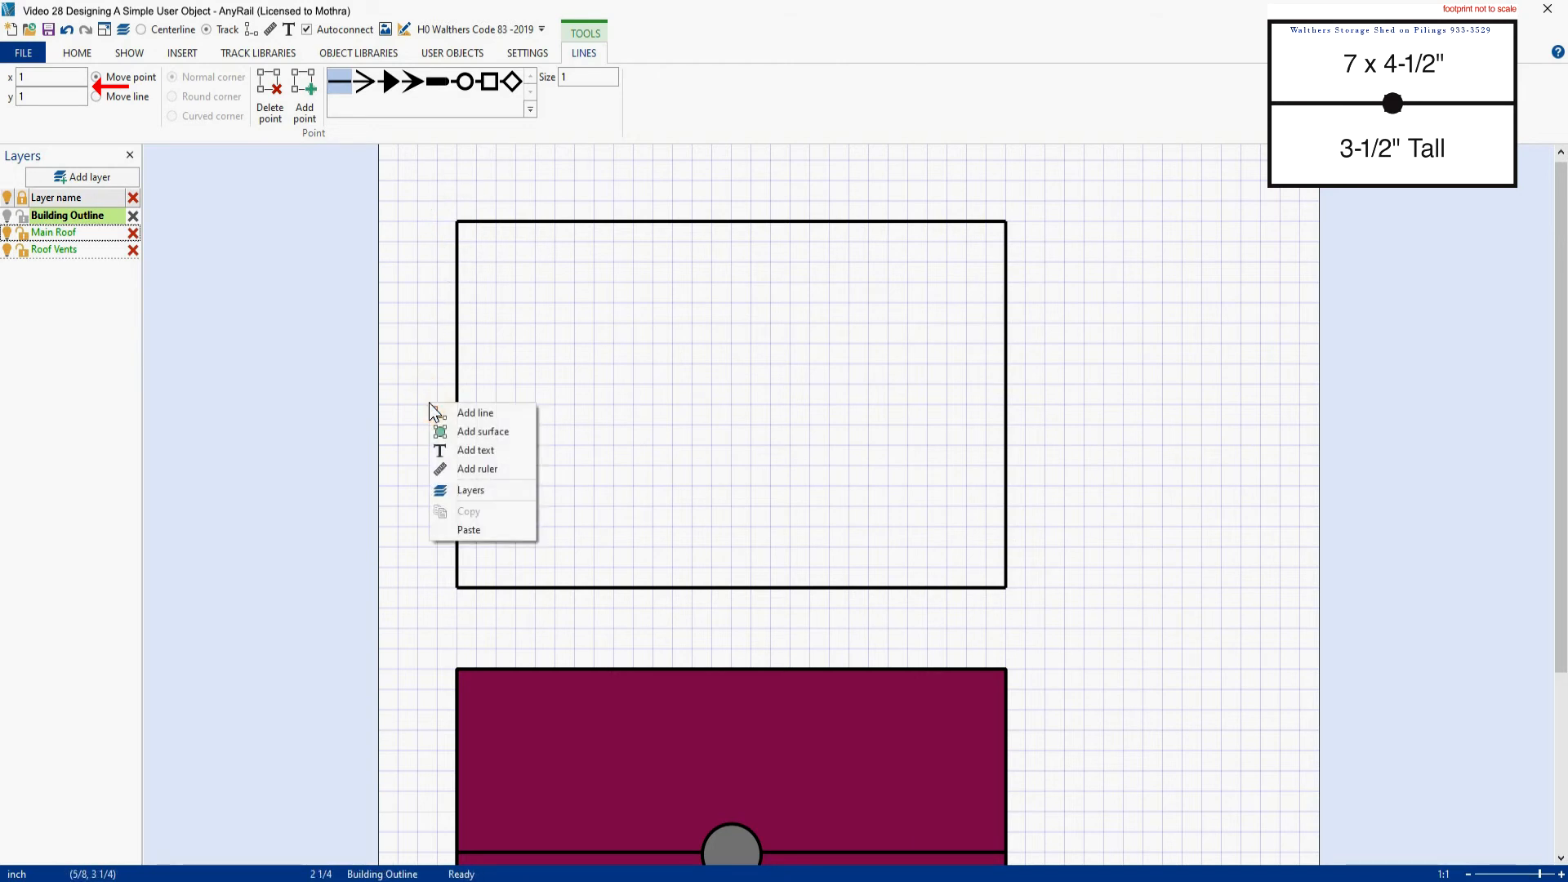
left_click(473, 412)
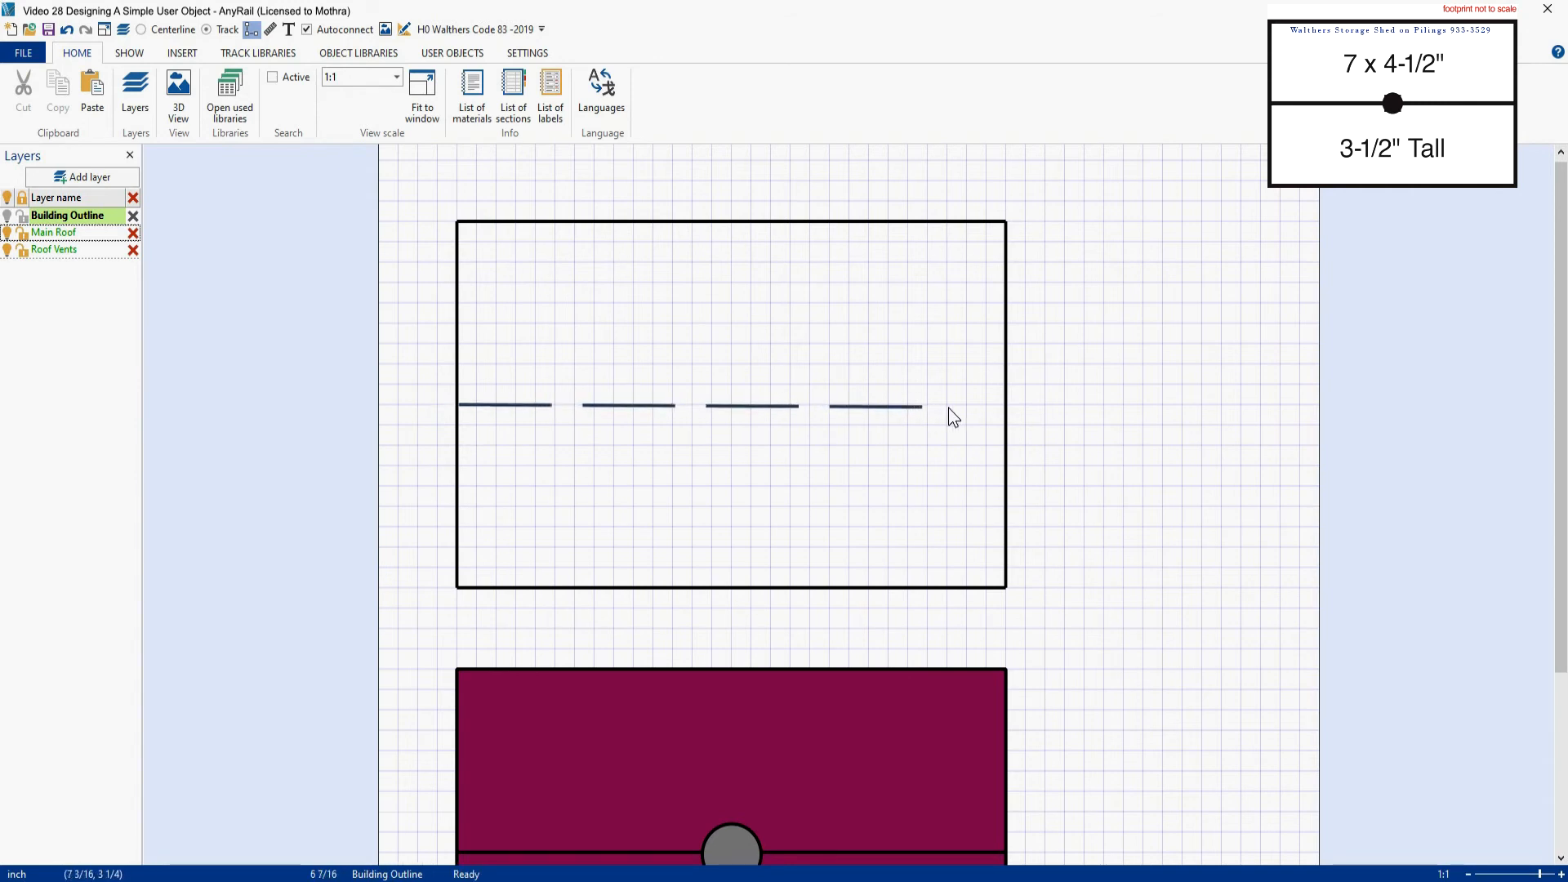
left_click(1037, 405)
right_click(1071, 464)
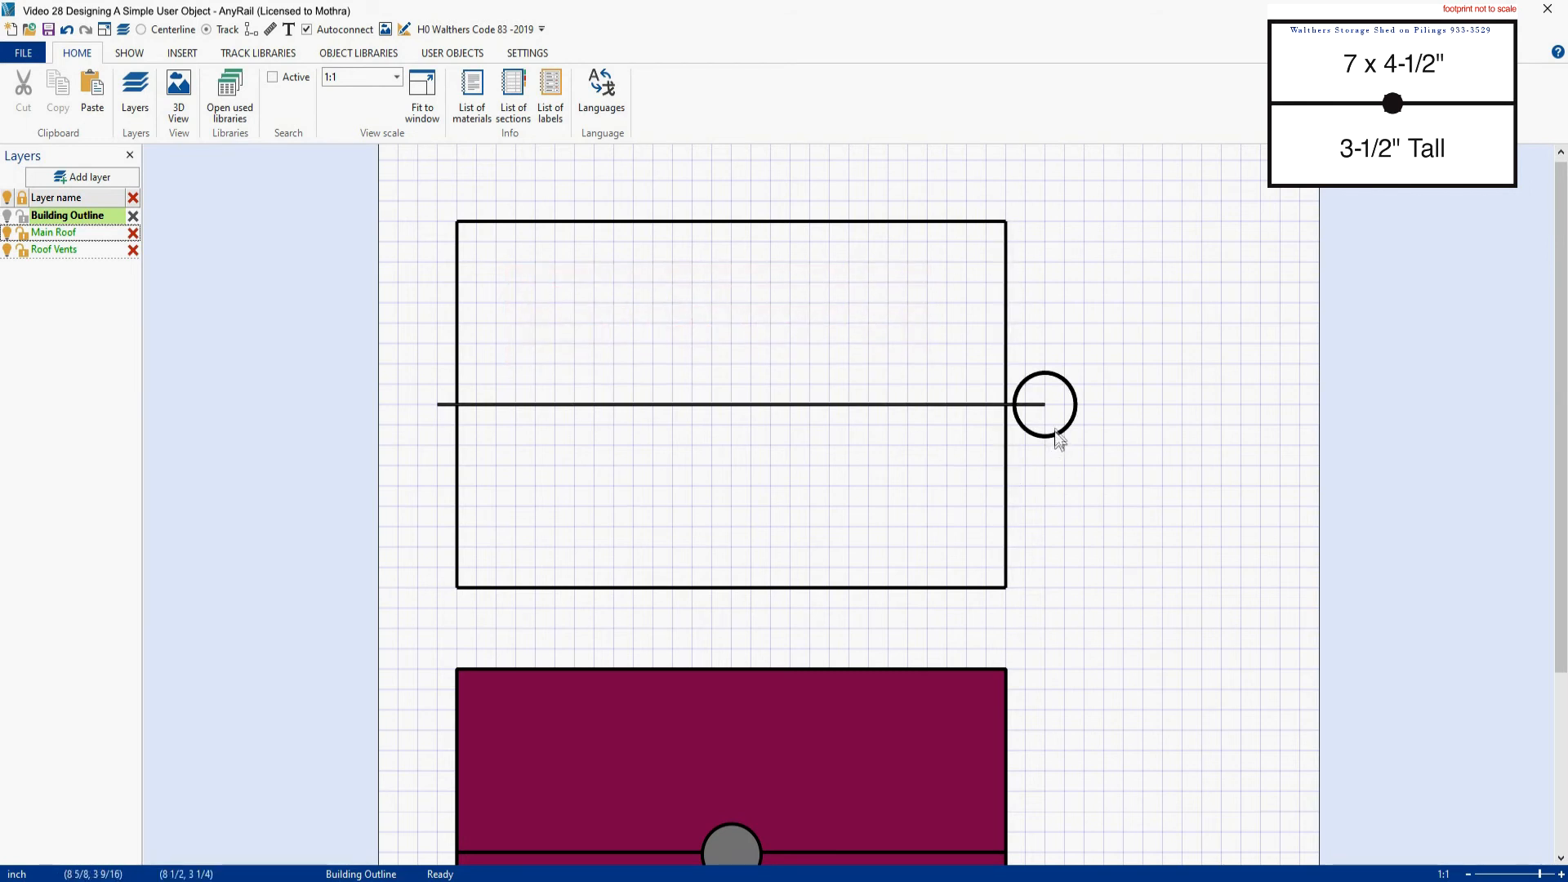
Trim the roof line to the outline by moving its right end to (8, 3 1/4) and its left end onto the left side
left_click(1055, 435)
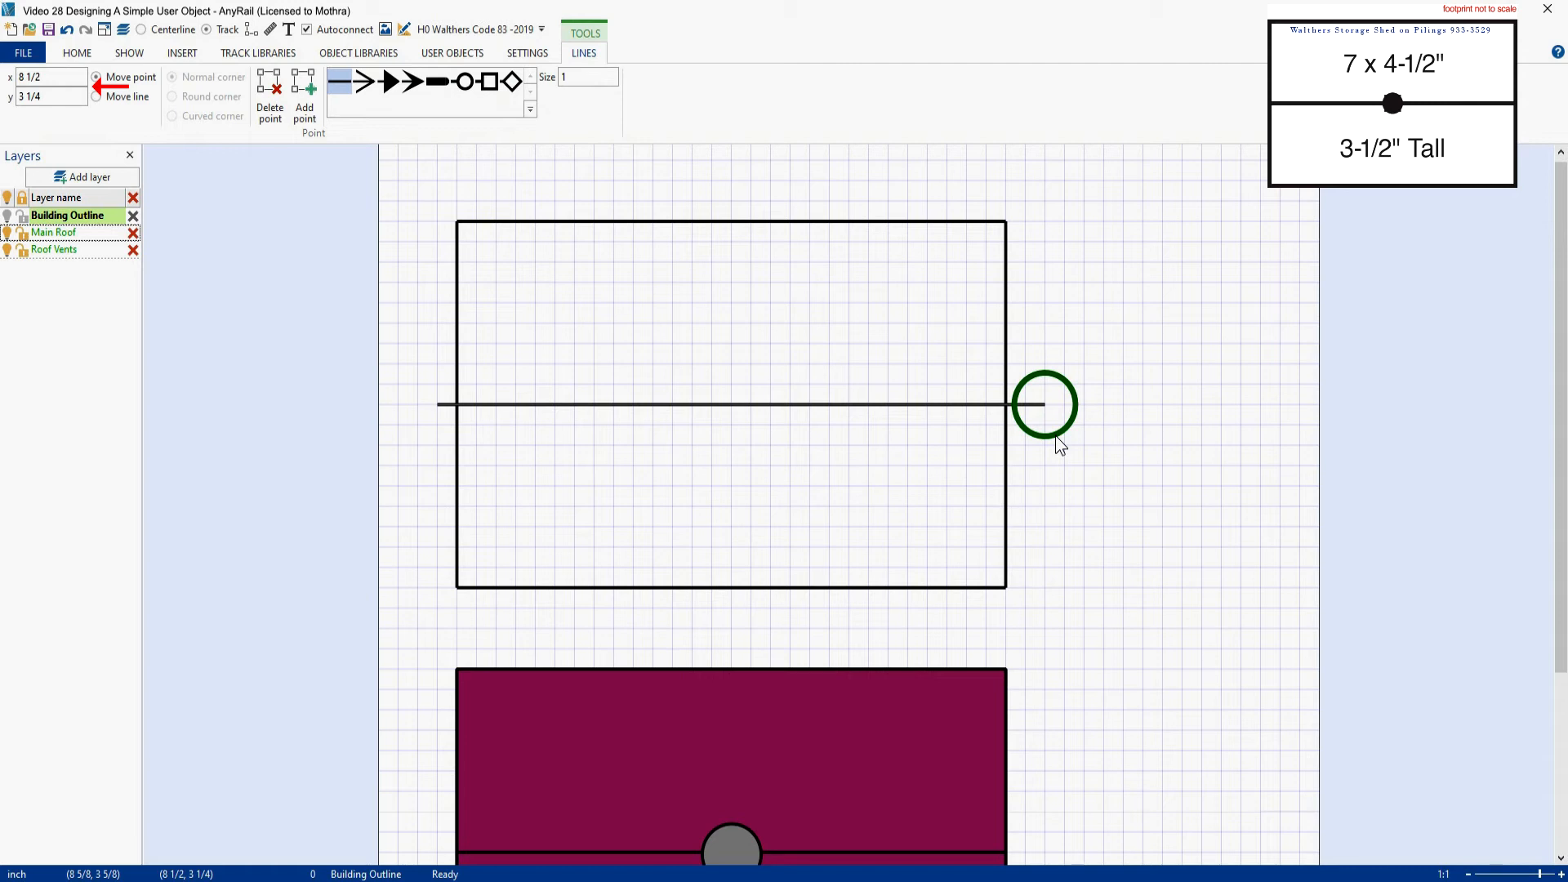
left_click_drag(1055, 434, 1014, 434)
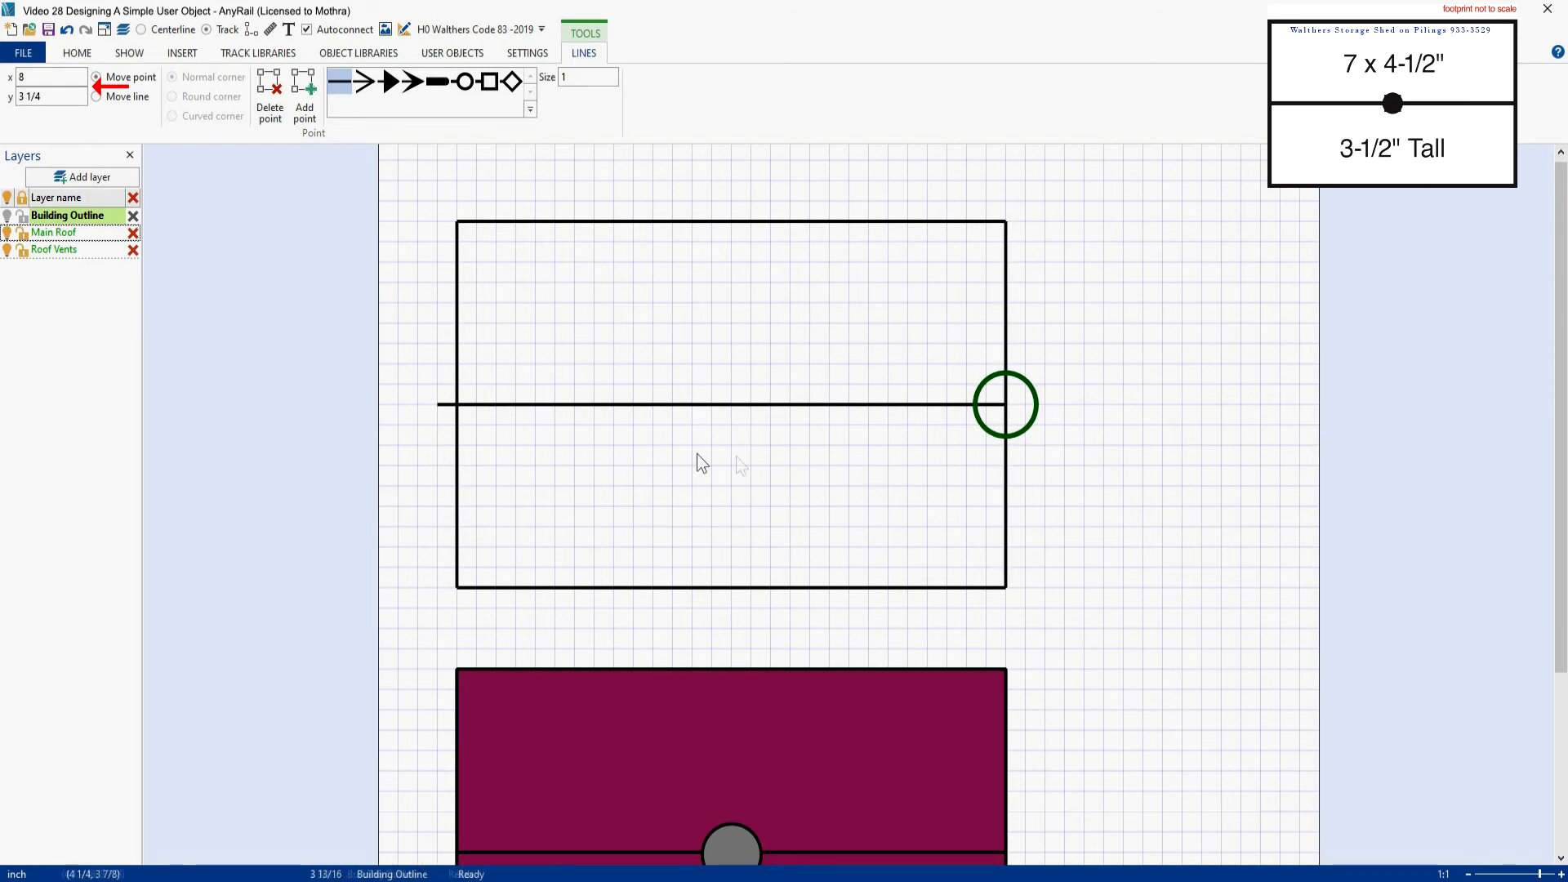
left_click(437, 435)
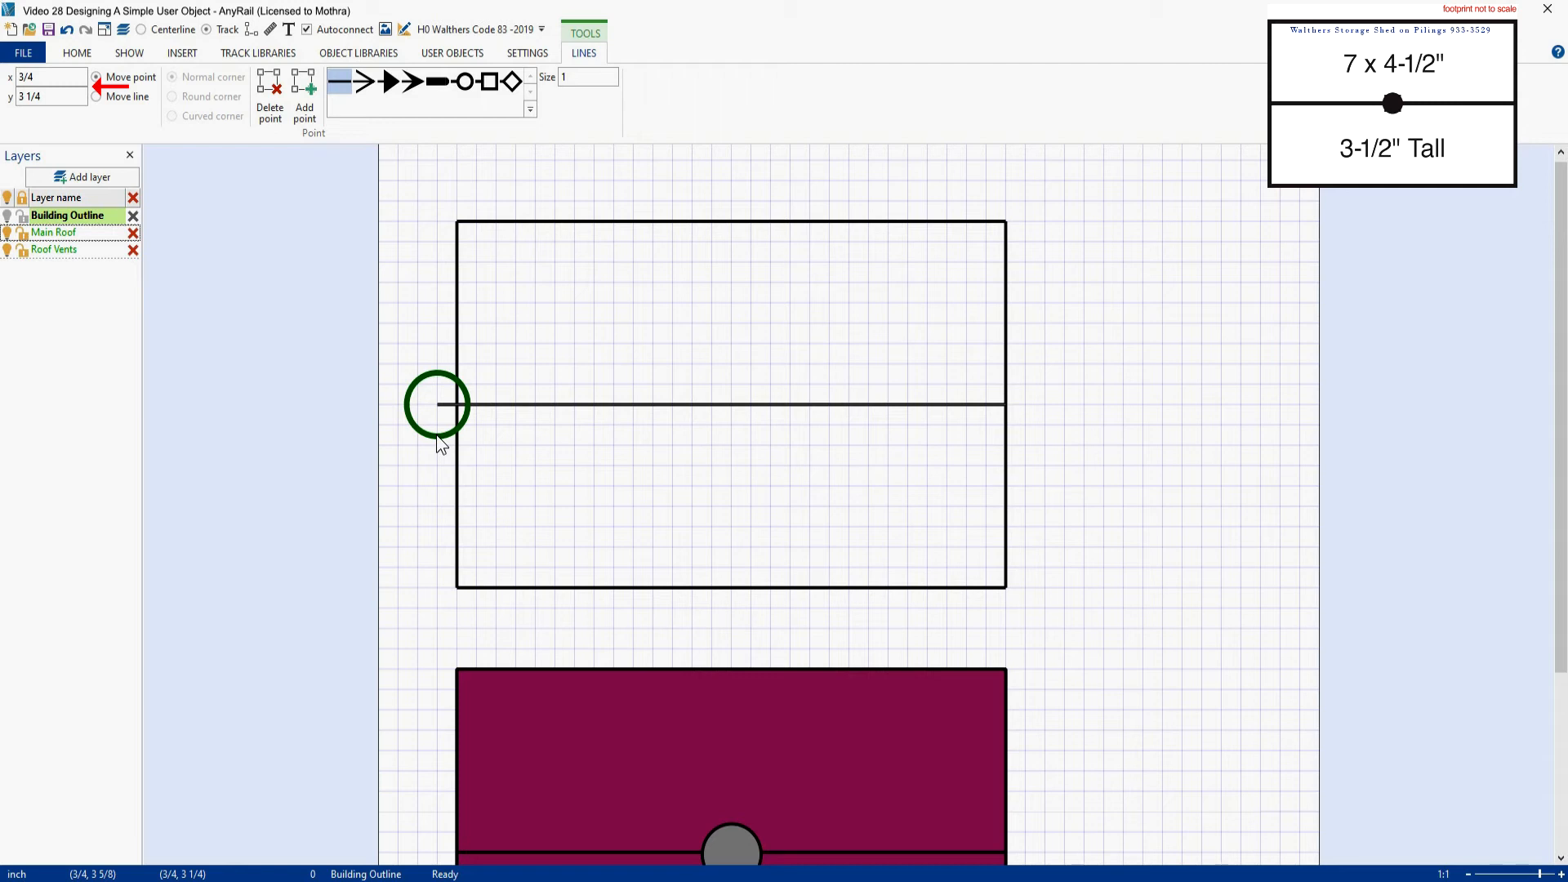
left_click_drag(437, 435, 458, 436)
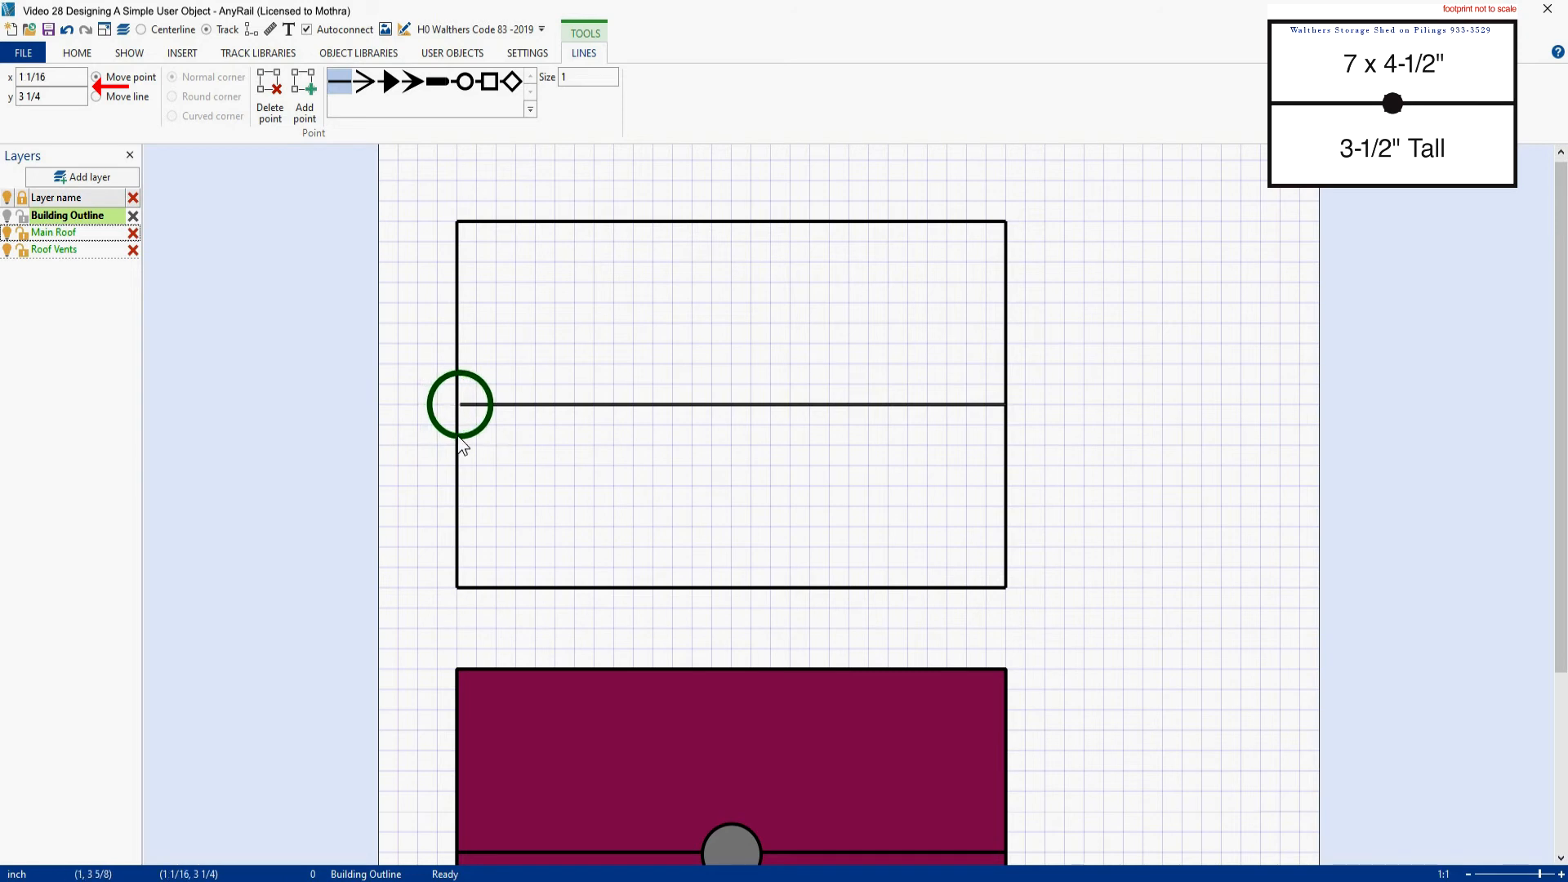
left_click(531, 472)
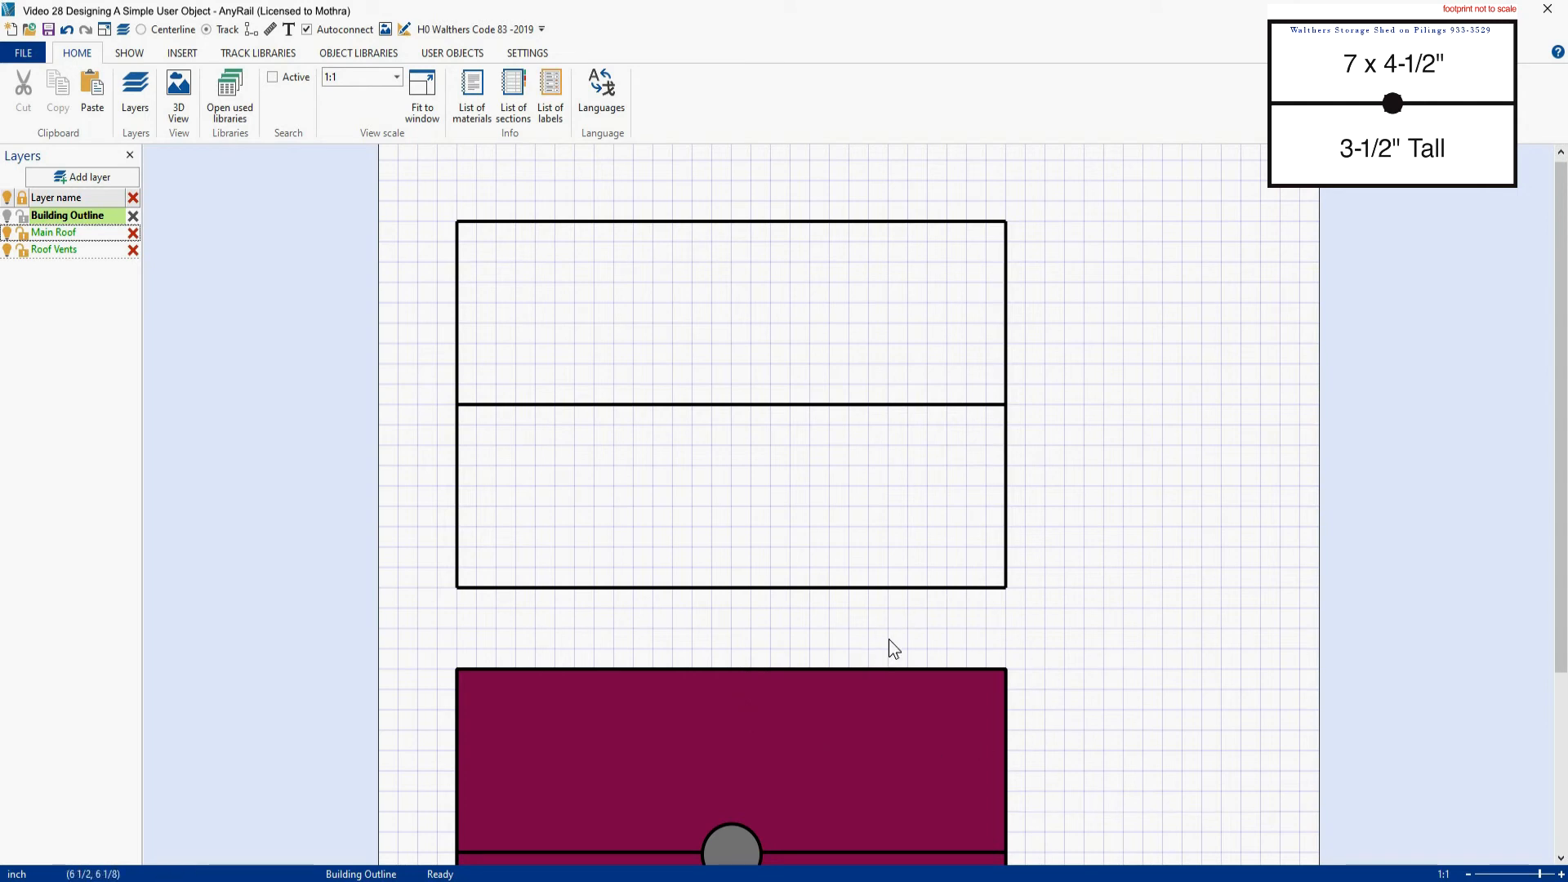
On the Main Roof layer, draw a four-cornered surface loosely over the outline, with right-hand corners at about (9 1/2, 4 1/2) and (7, 1/4)
left_click(57, 233)
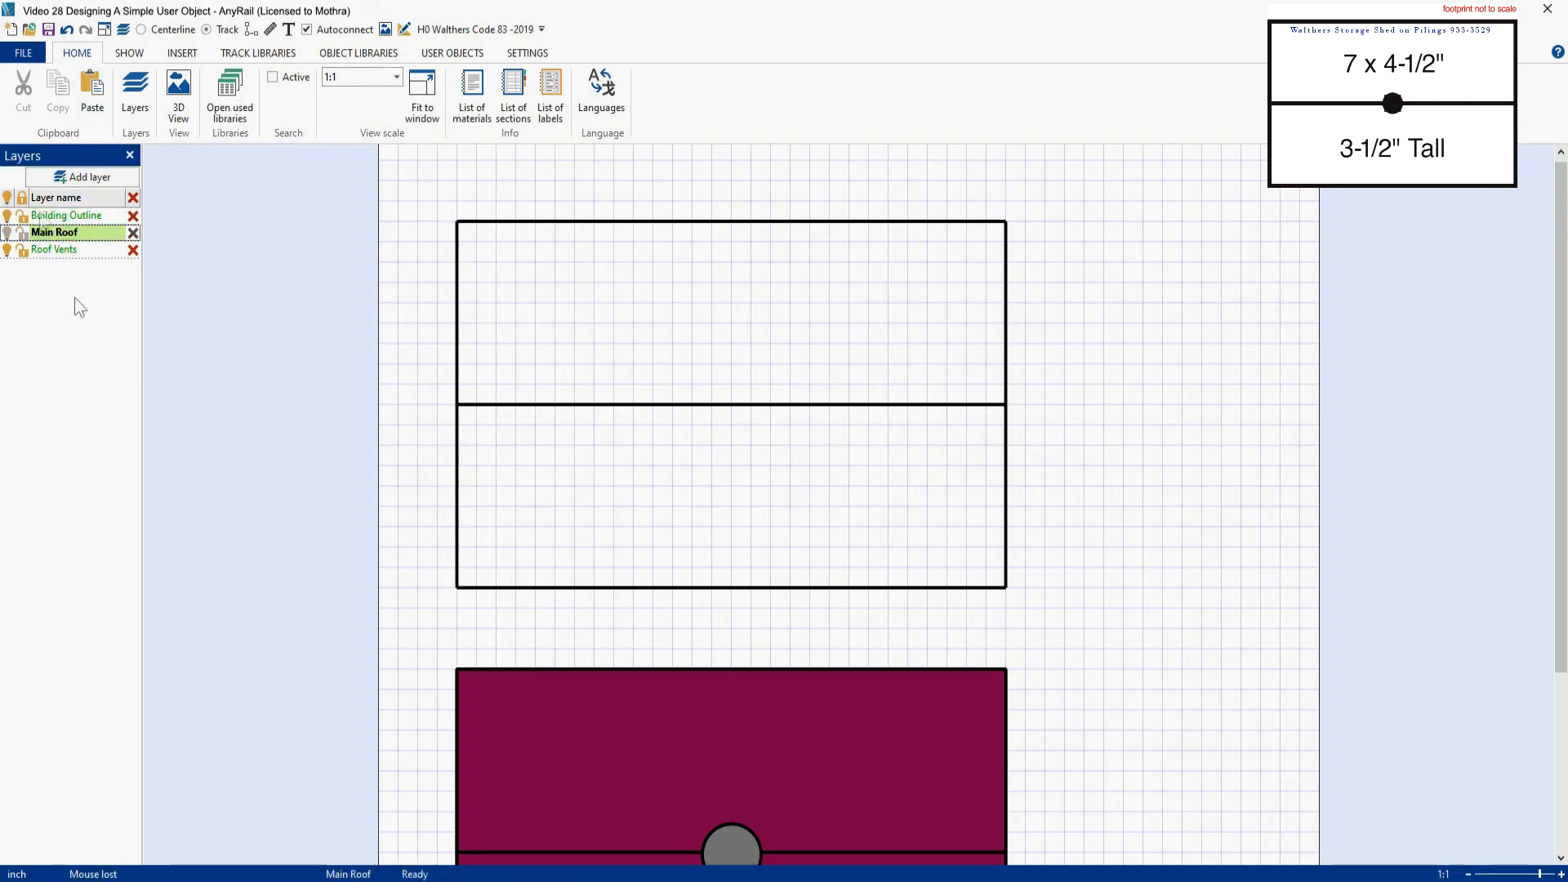
left_click(181, 53)
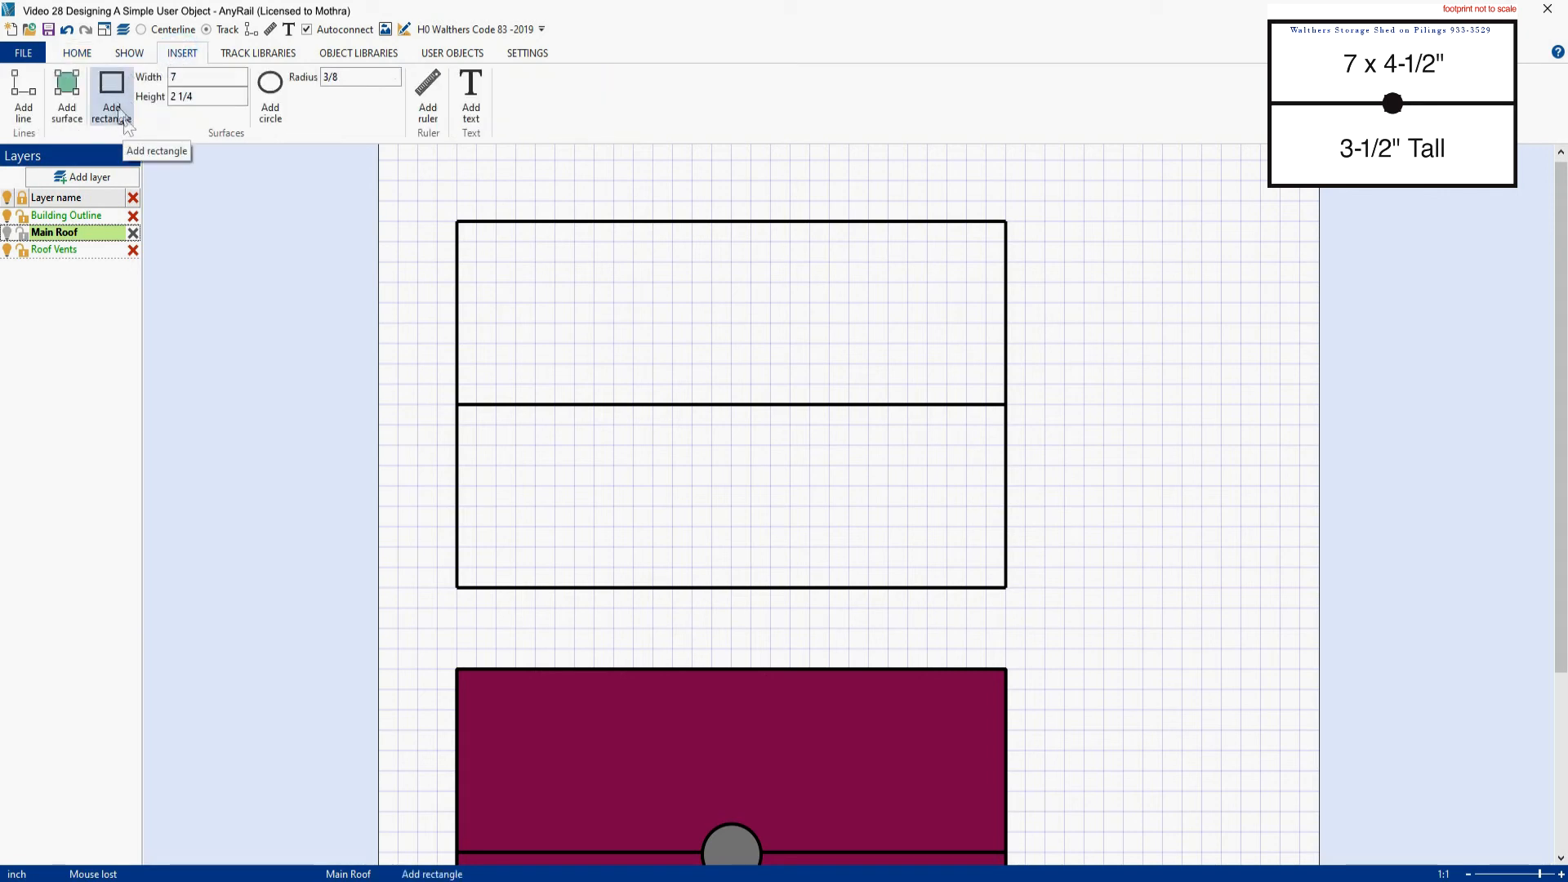
left_click(72, 92)
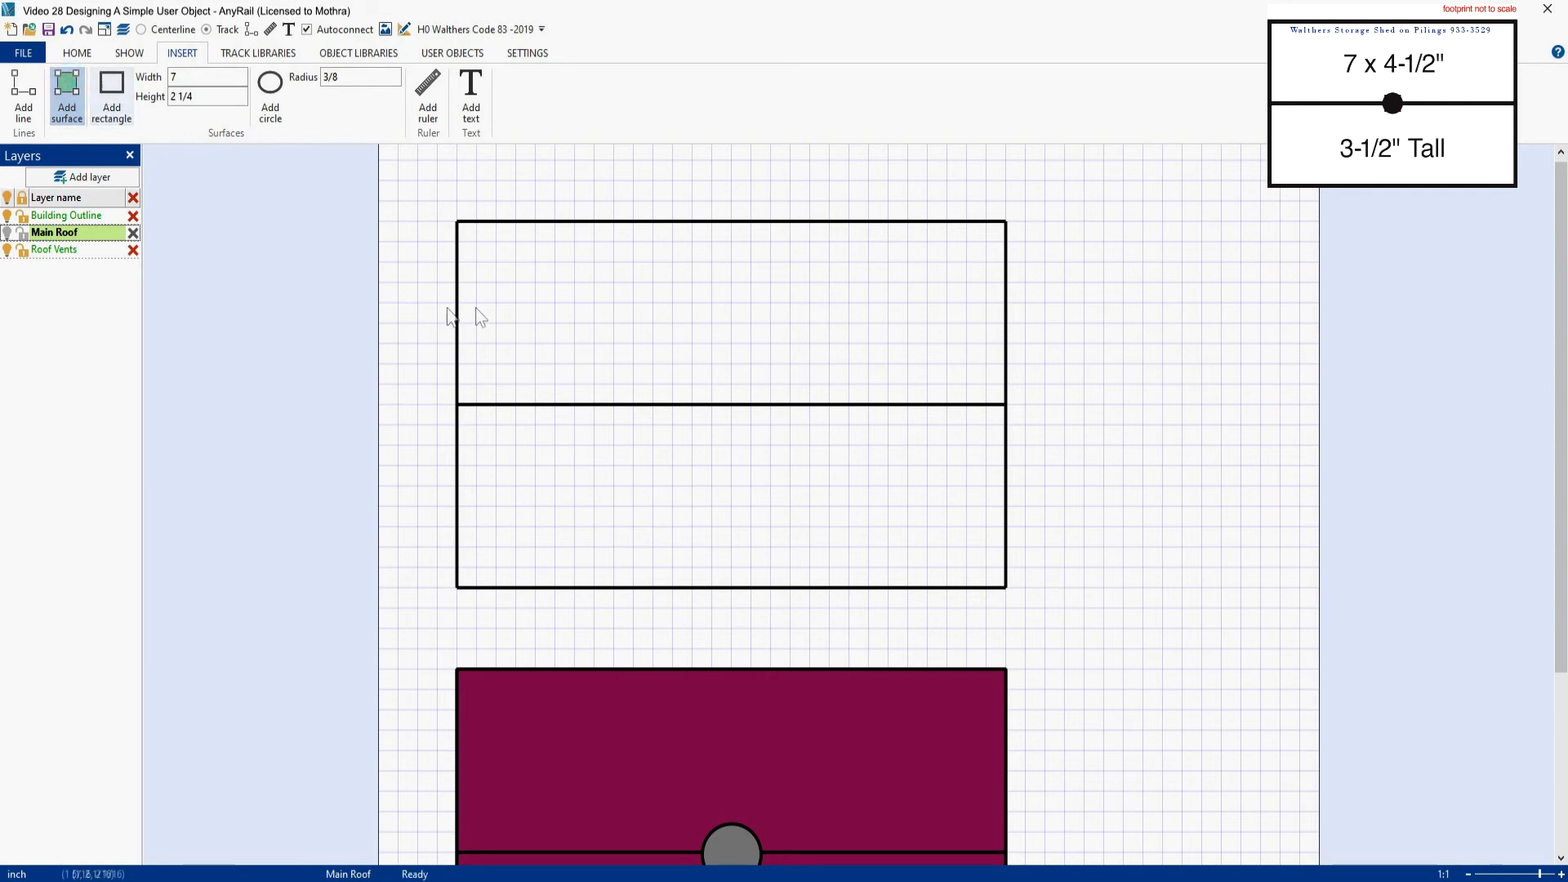
left_click(422, 196)
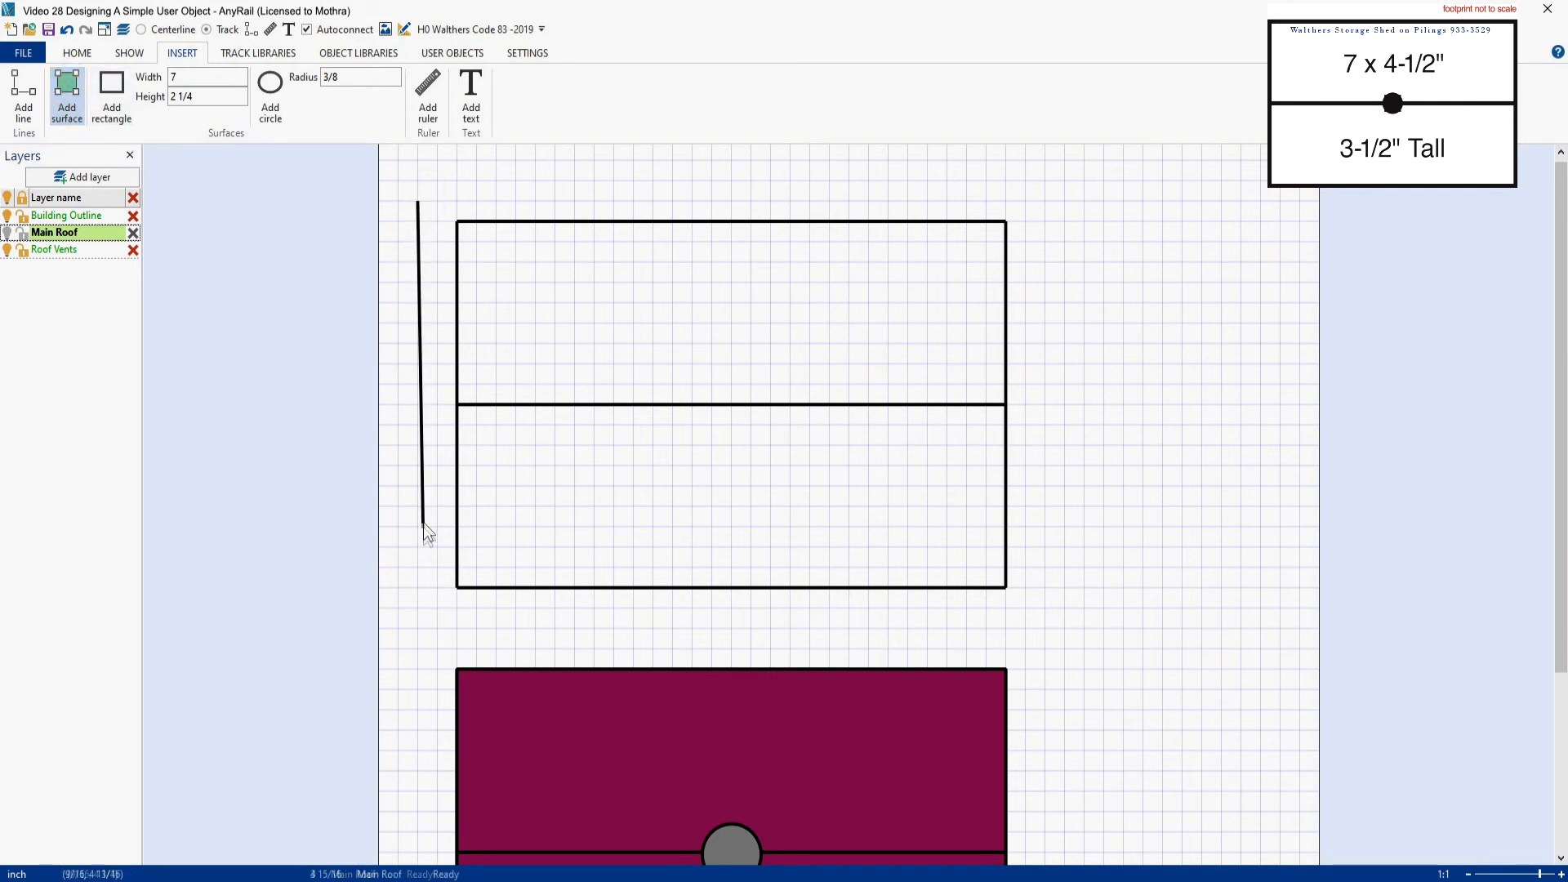
left_click(421, 498)
left_click(1130, 508)
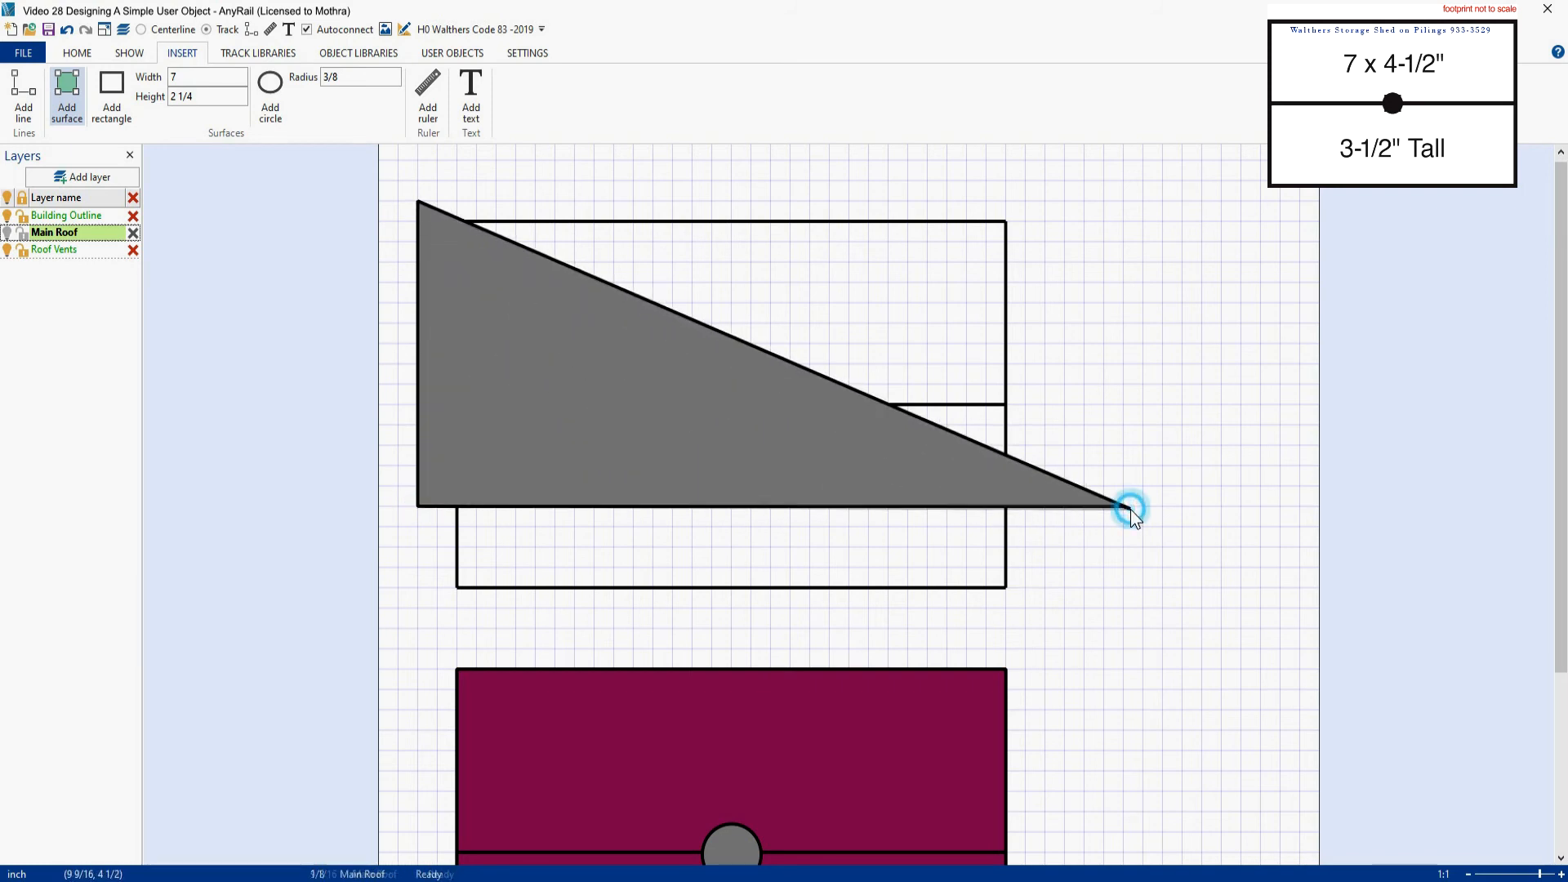
left_click(929, 163)
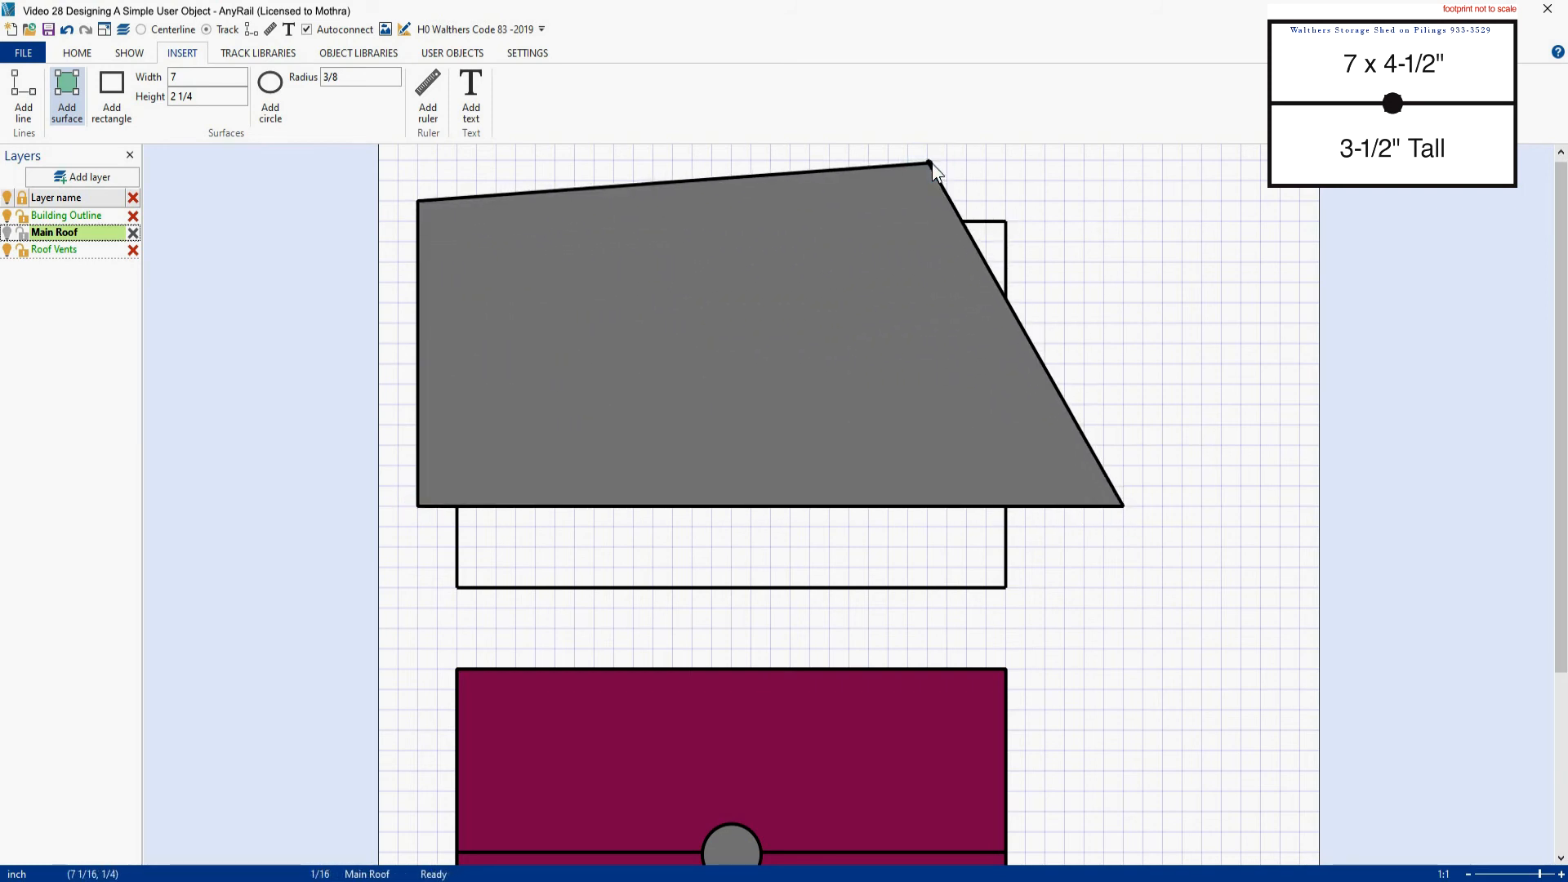
left_click(932, 163)
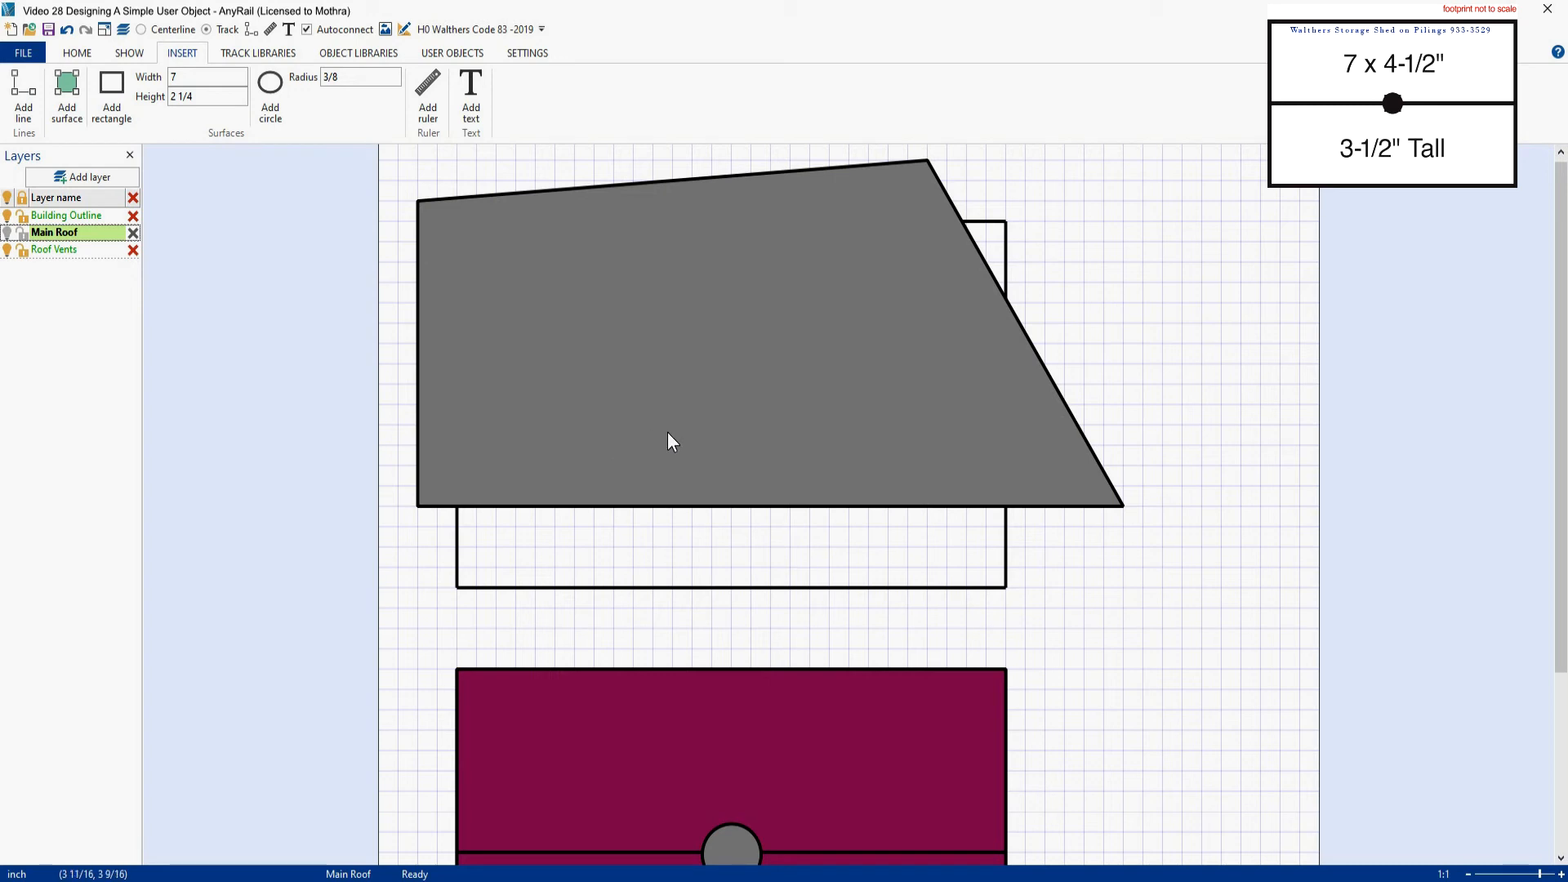
Send the new roof surface to the back, behind the outline and roof line
left_click(653, 181)
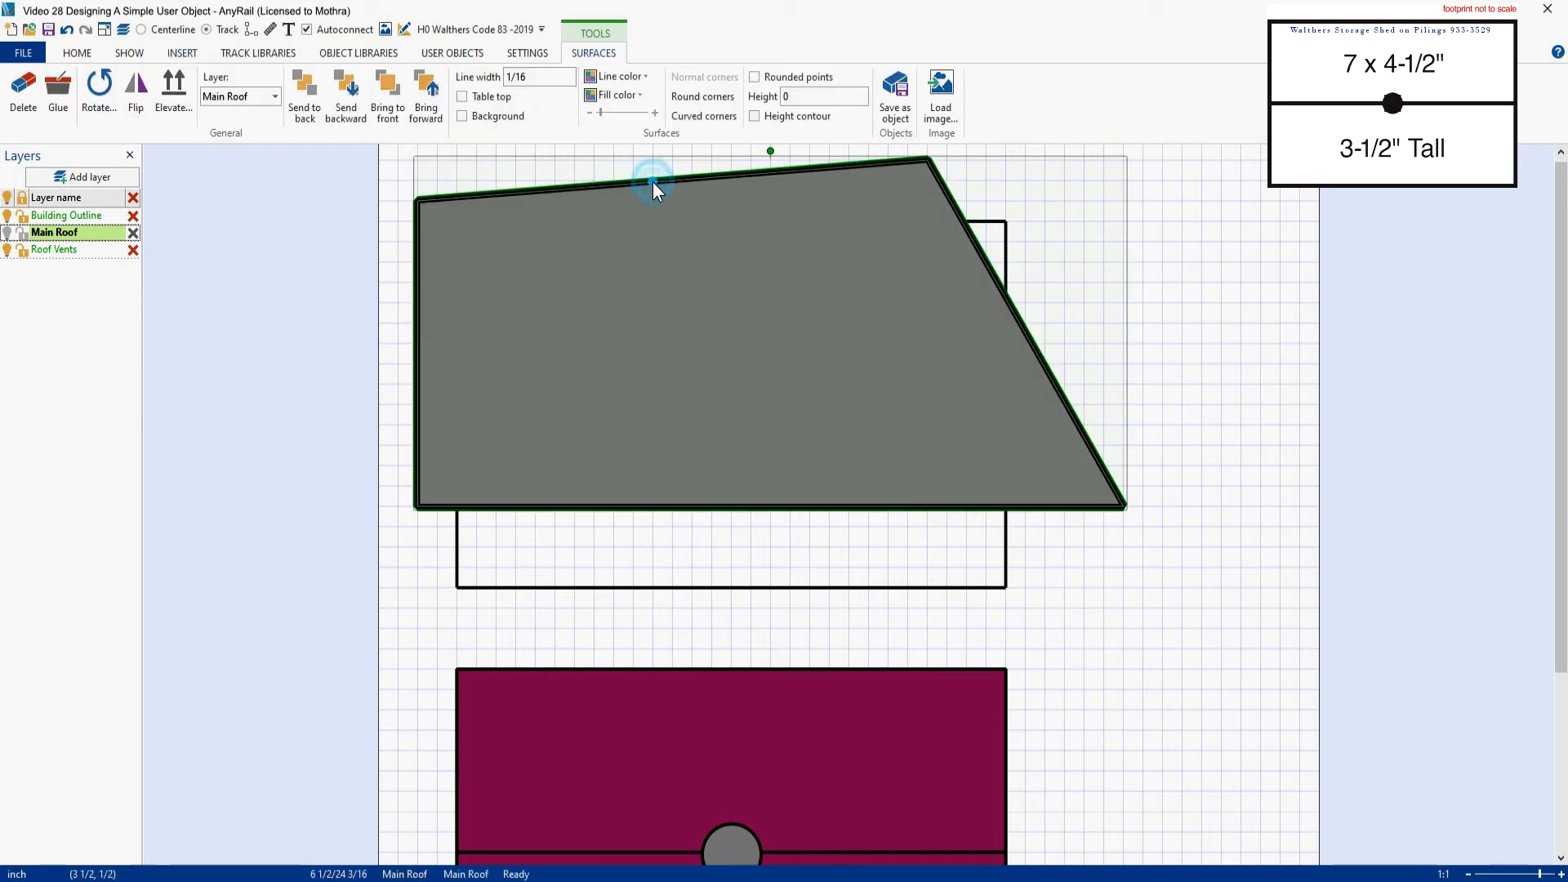
left_click(305, 100)
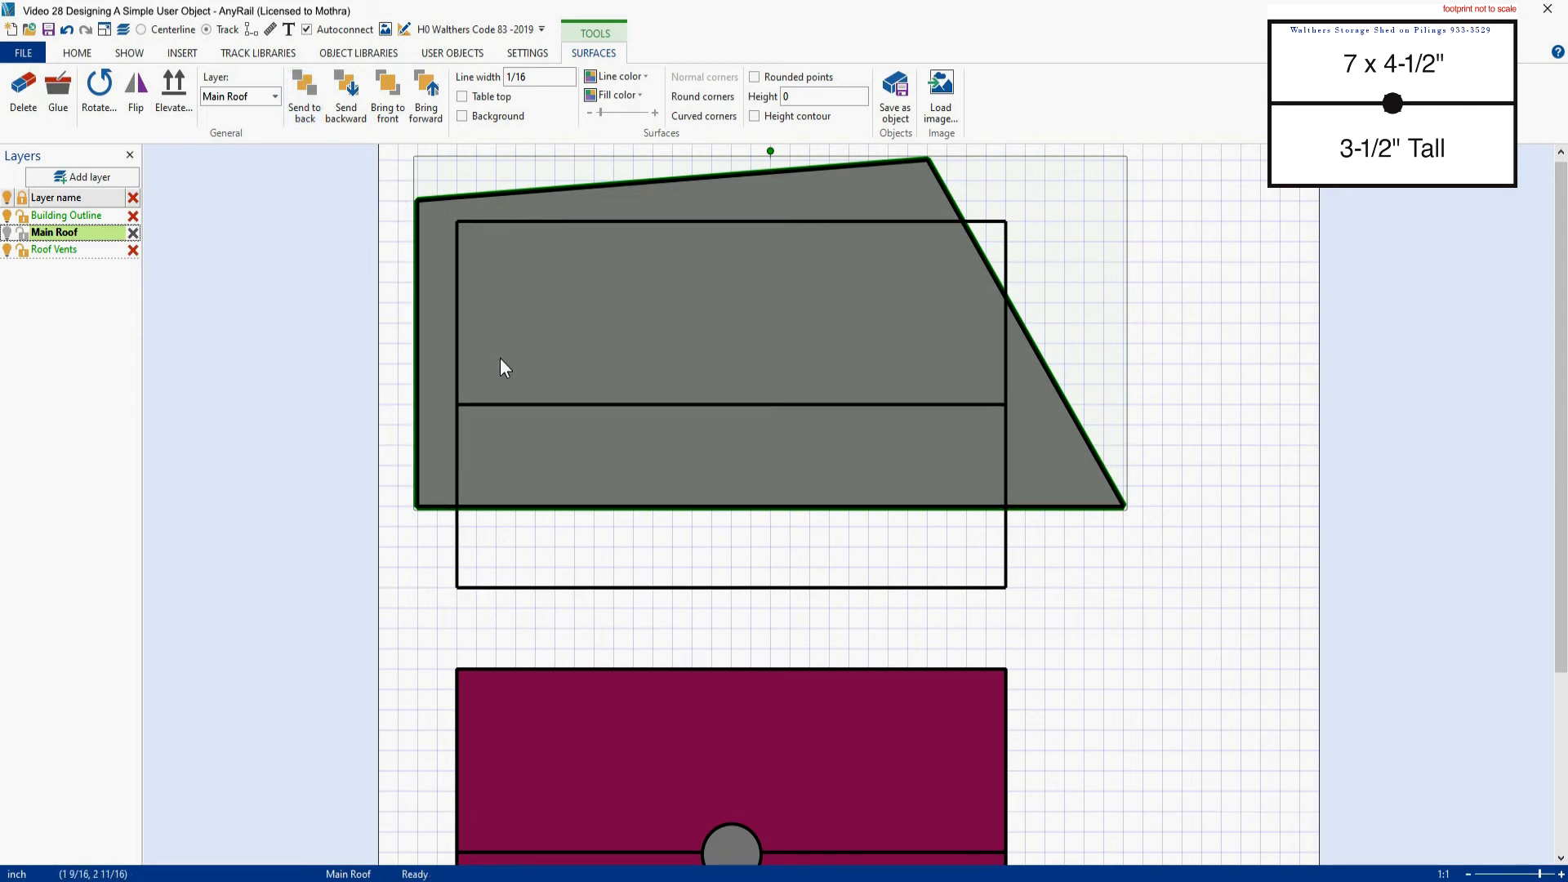
key("Escape")
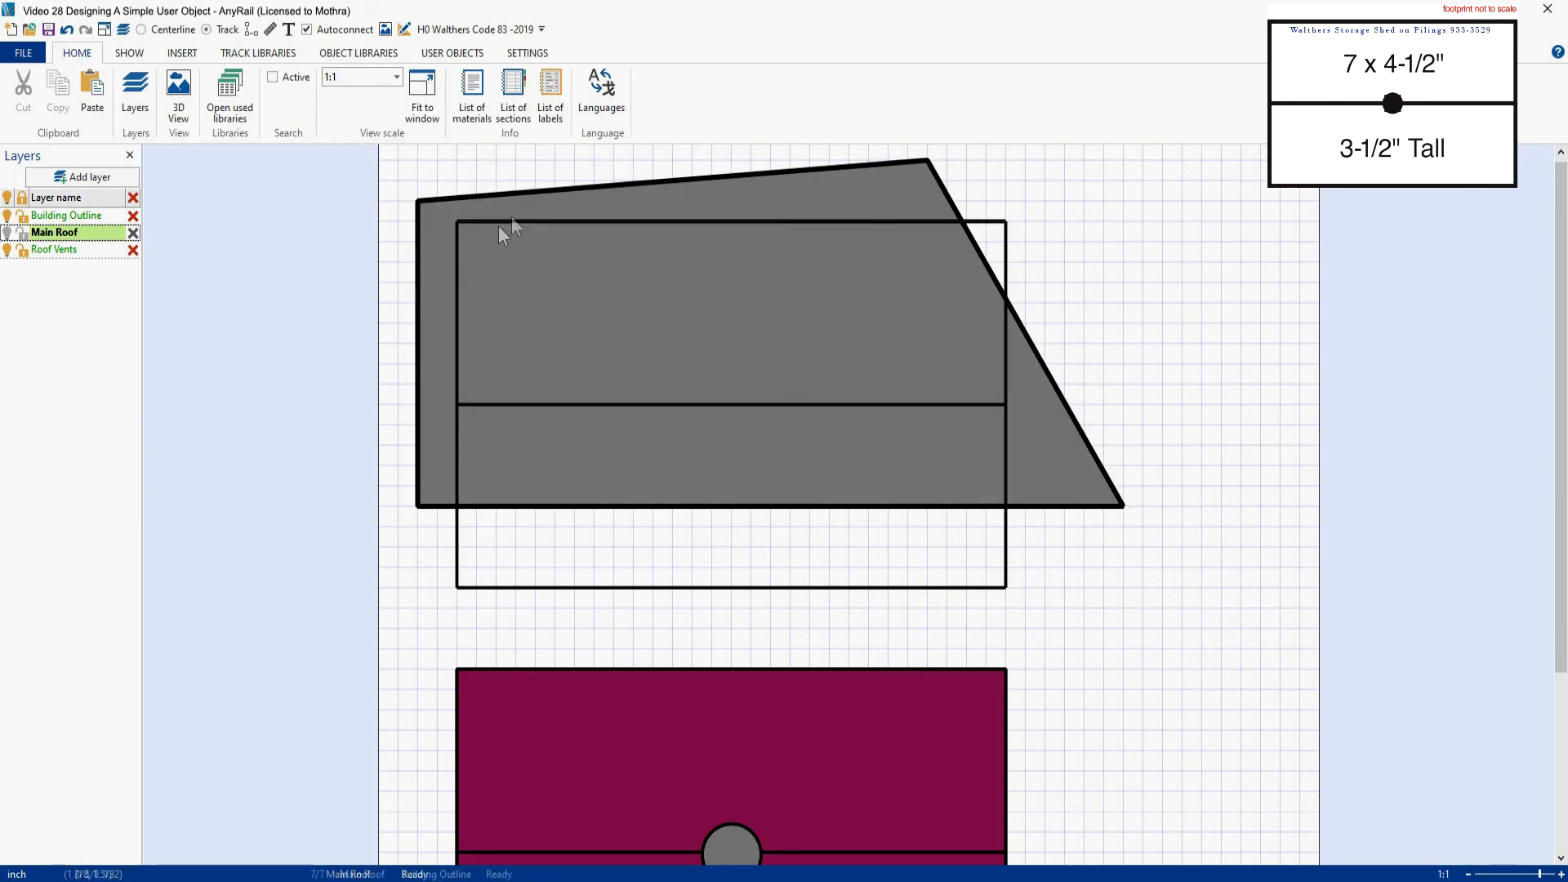
Compare the line widths of the outline and the roof surface, and set the surface's line width to 1/32
left_click(1003, 272)
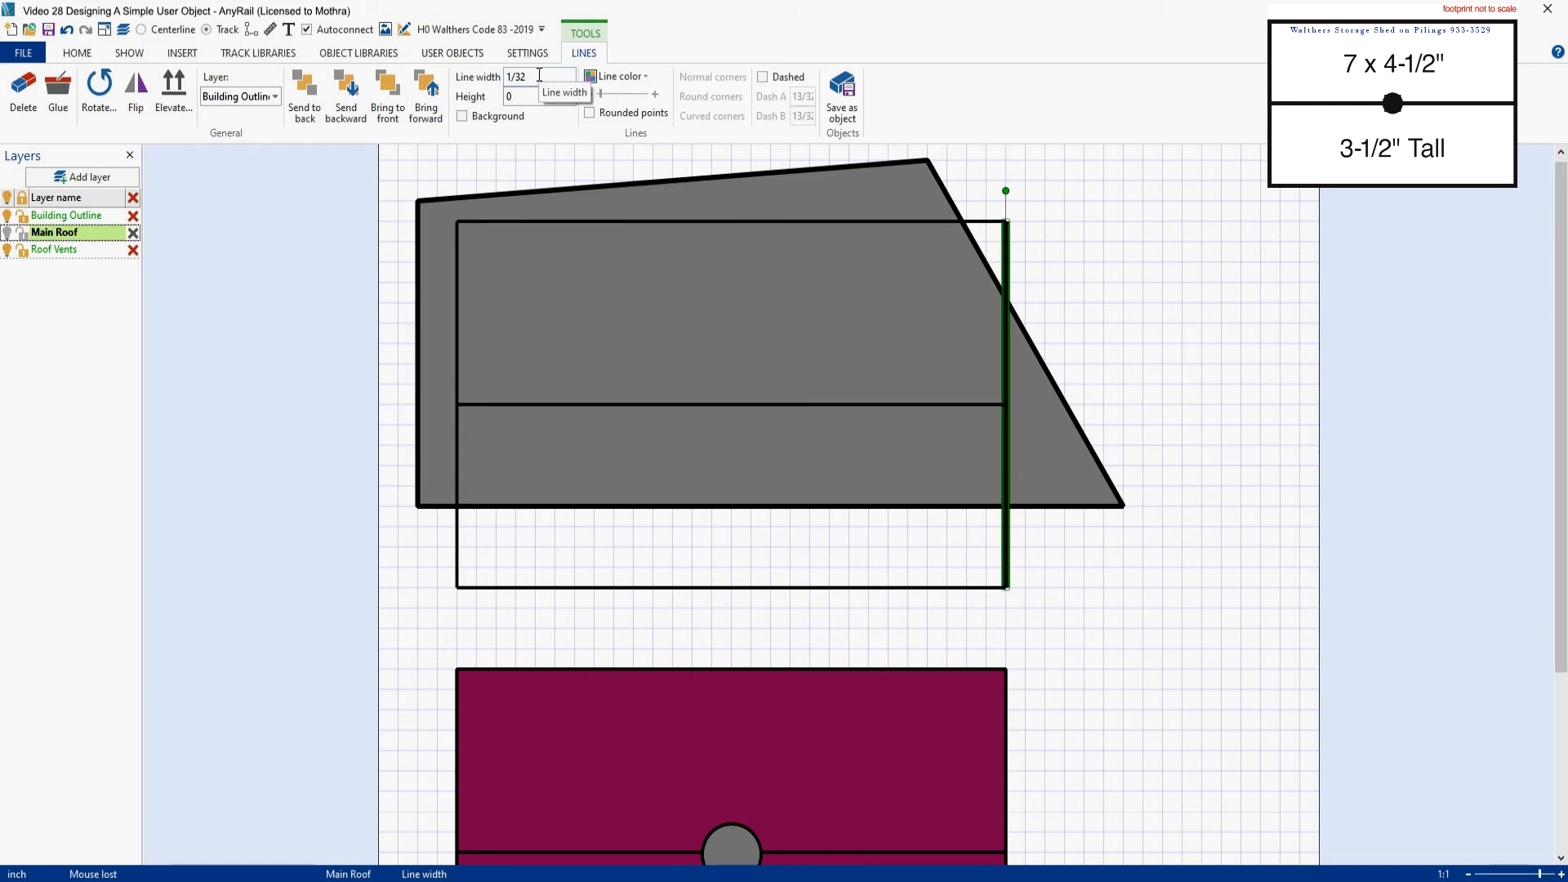
left_click(514, 200)
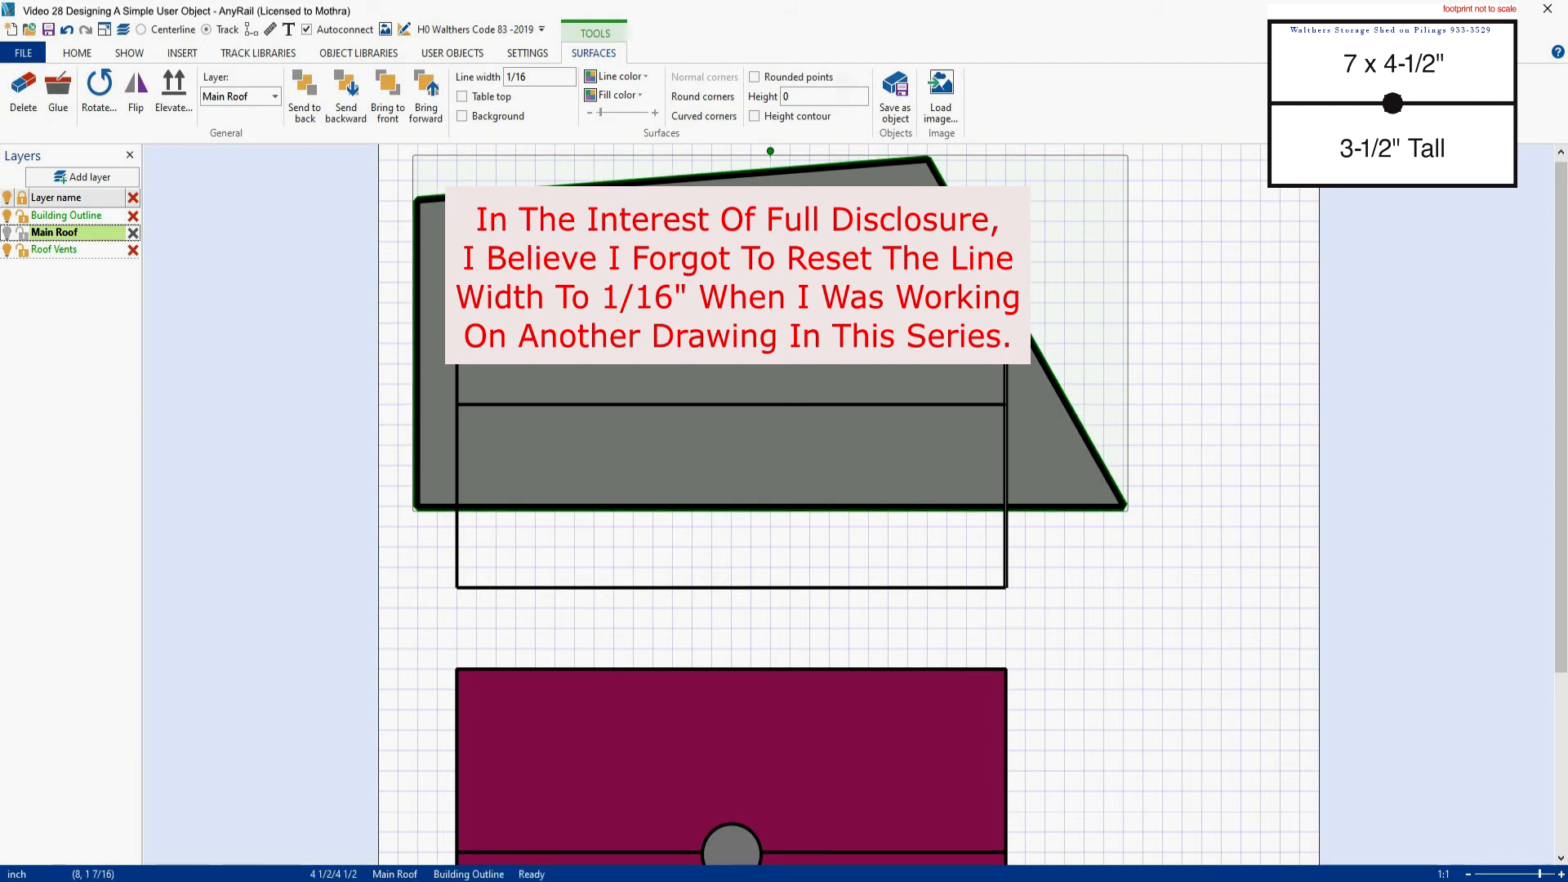
left_click(1007, 263)
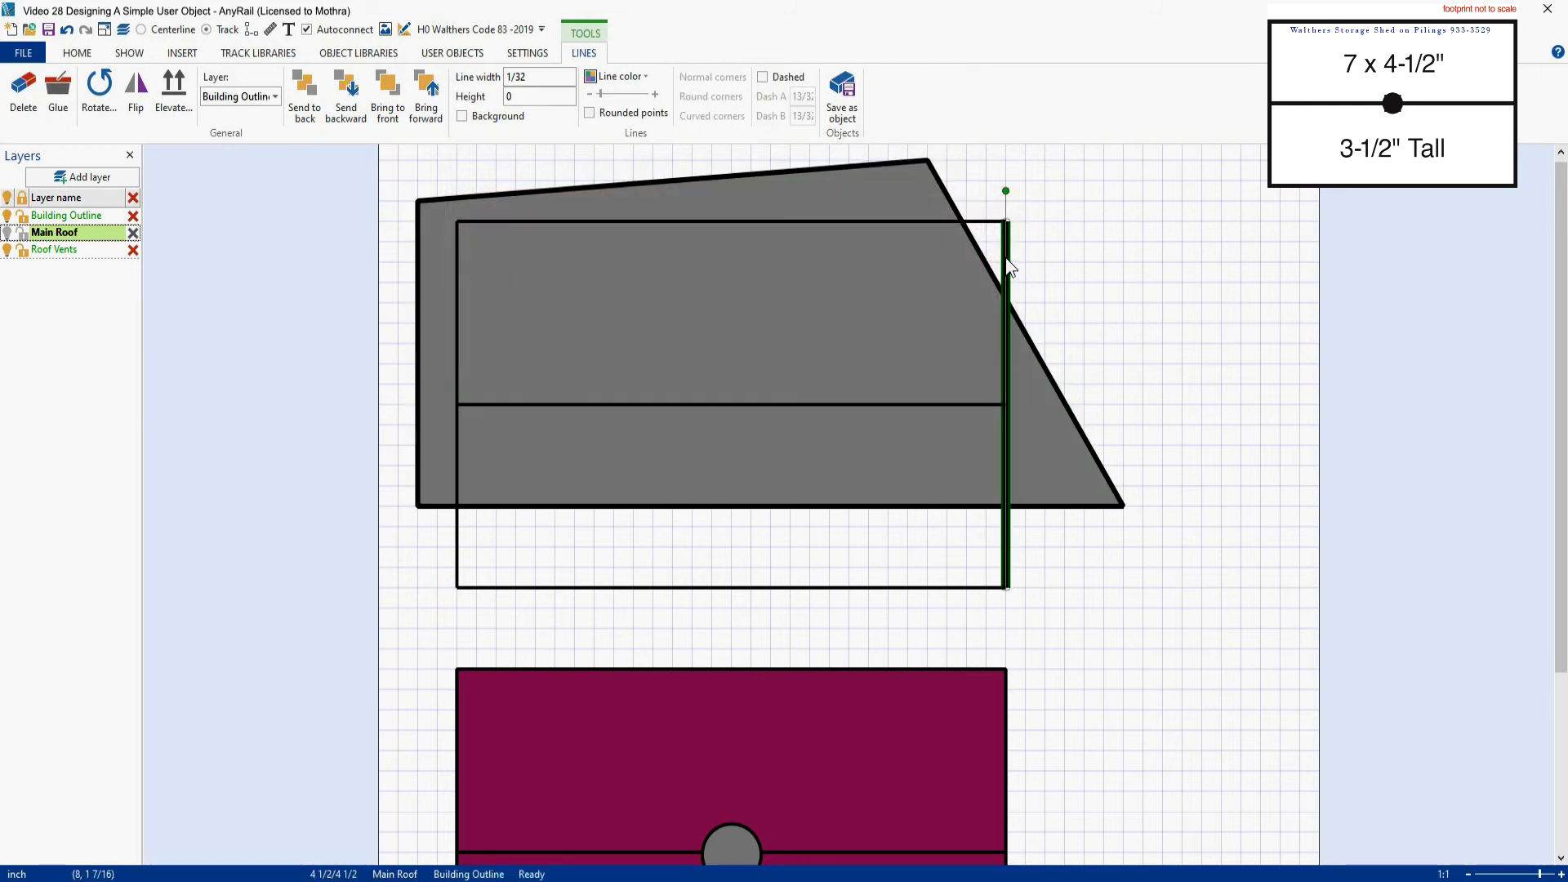
left_click(659, 180)
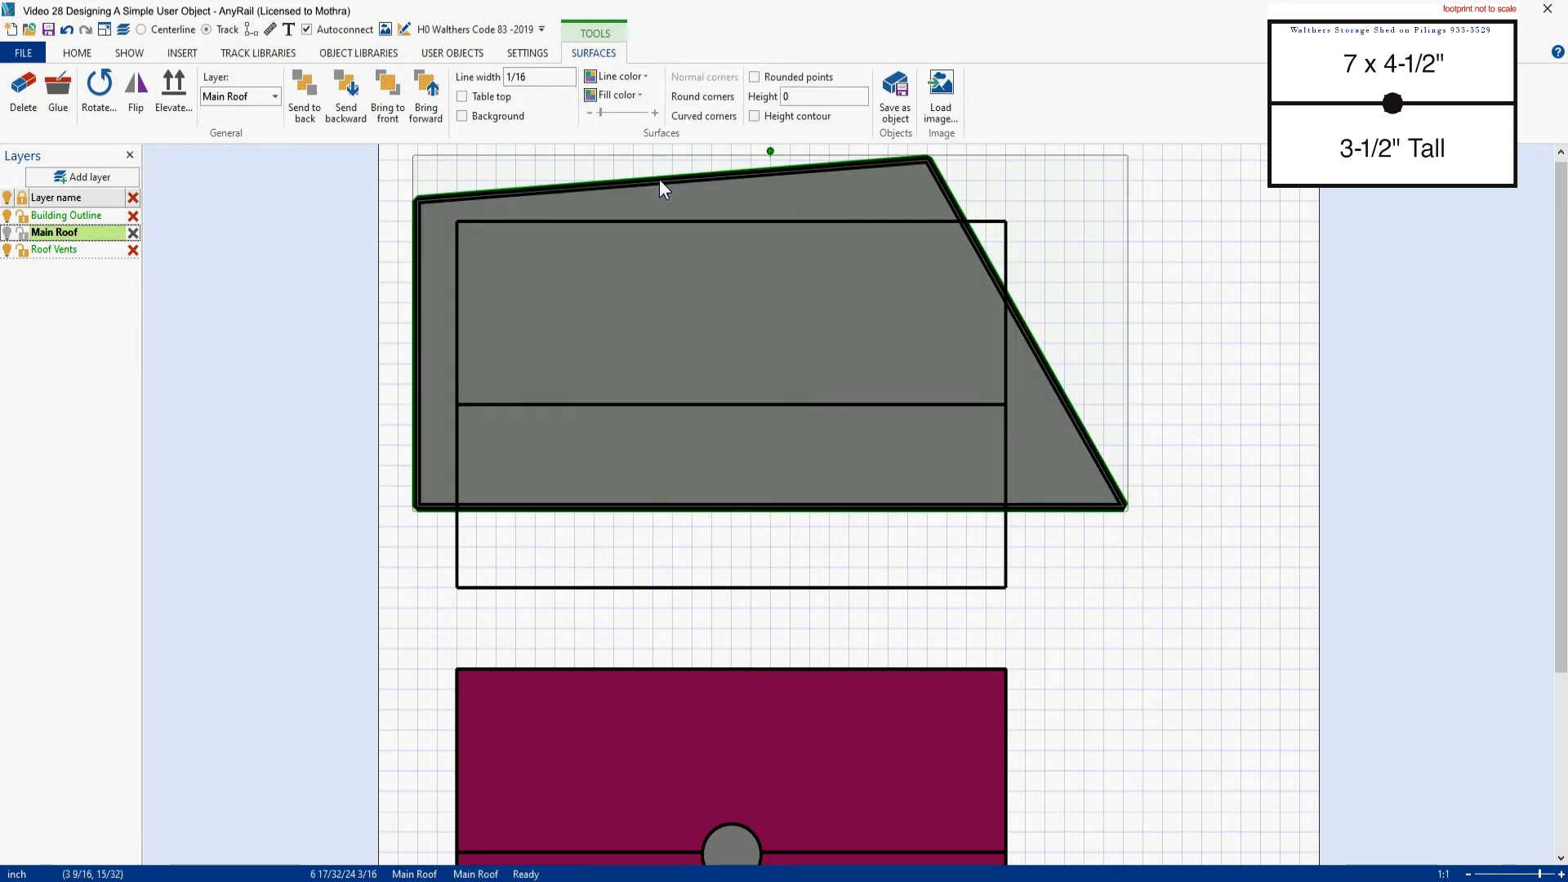
left_click(541, 78)
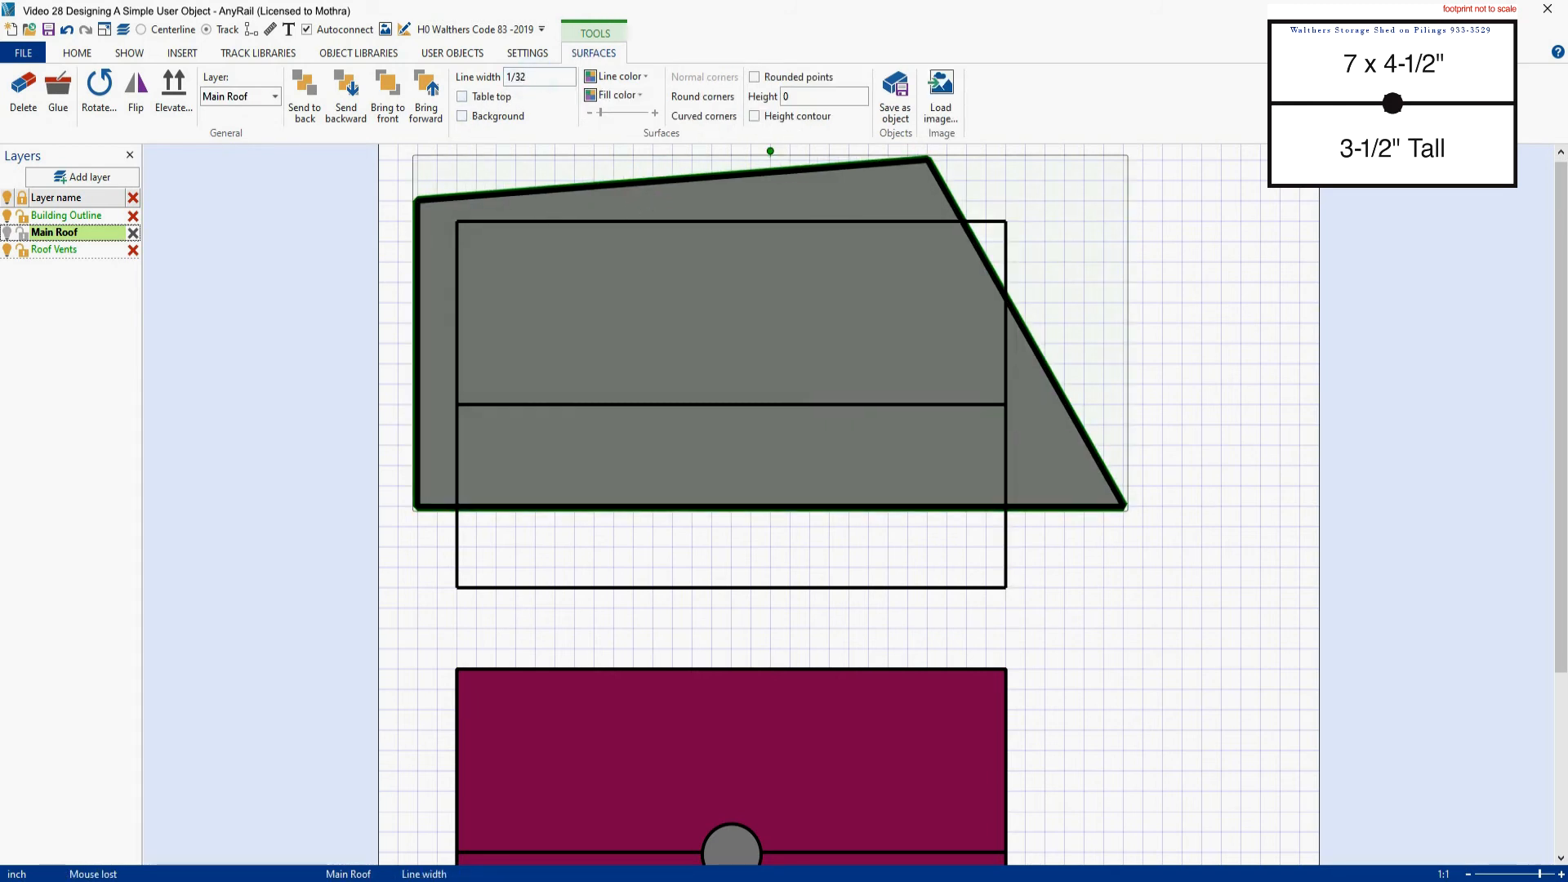
type("1/32")
key("Return")
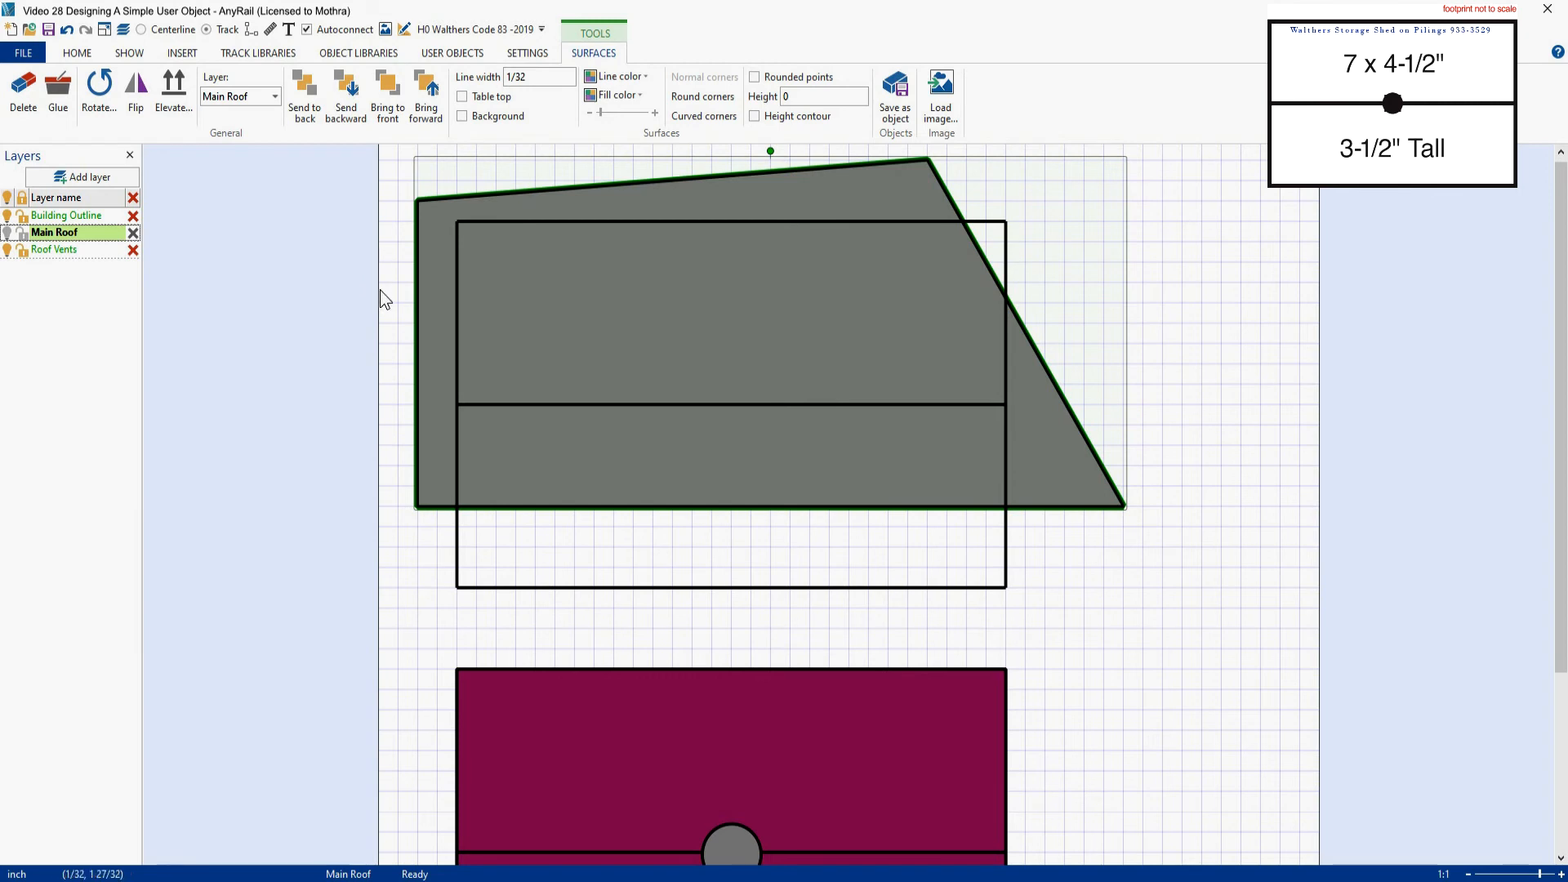
Move the roof surface's left corners to (1, 1) and (1, 5 1/2) and its lower right corner to (8, 5 1/2)
left_click_drag(420, 231, 461, 251)
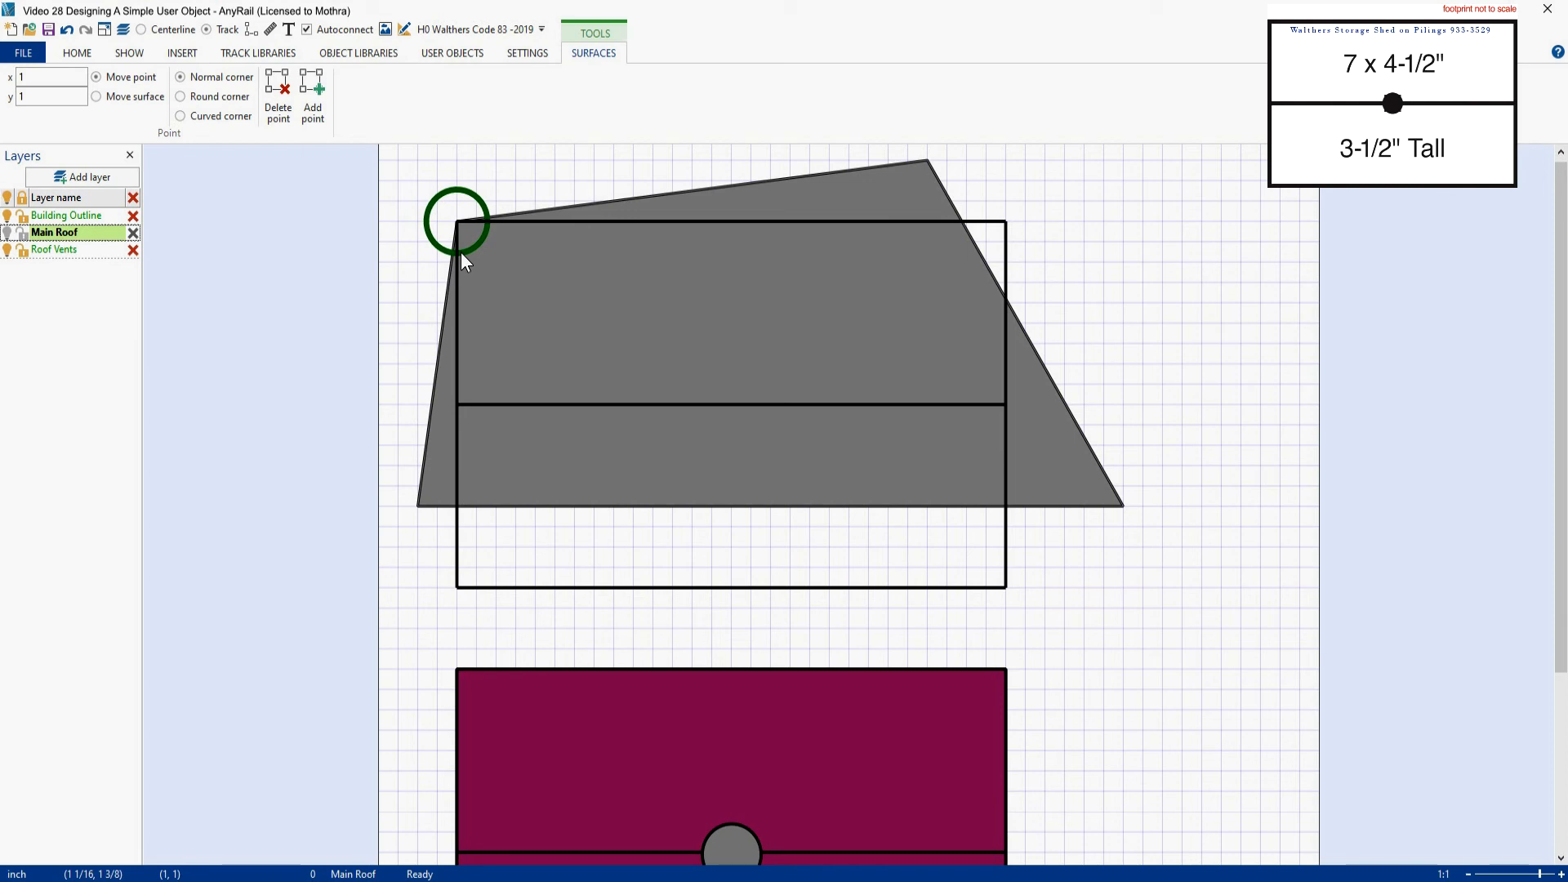
left_click_drag(414, 540, 454, 617)
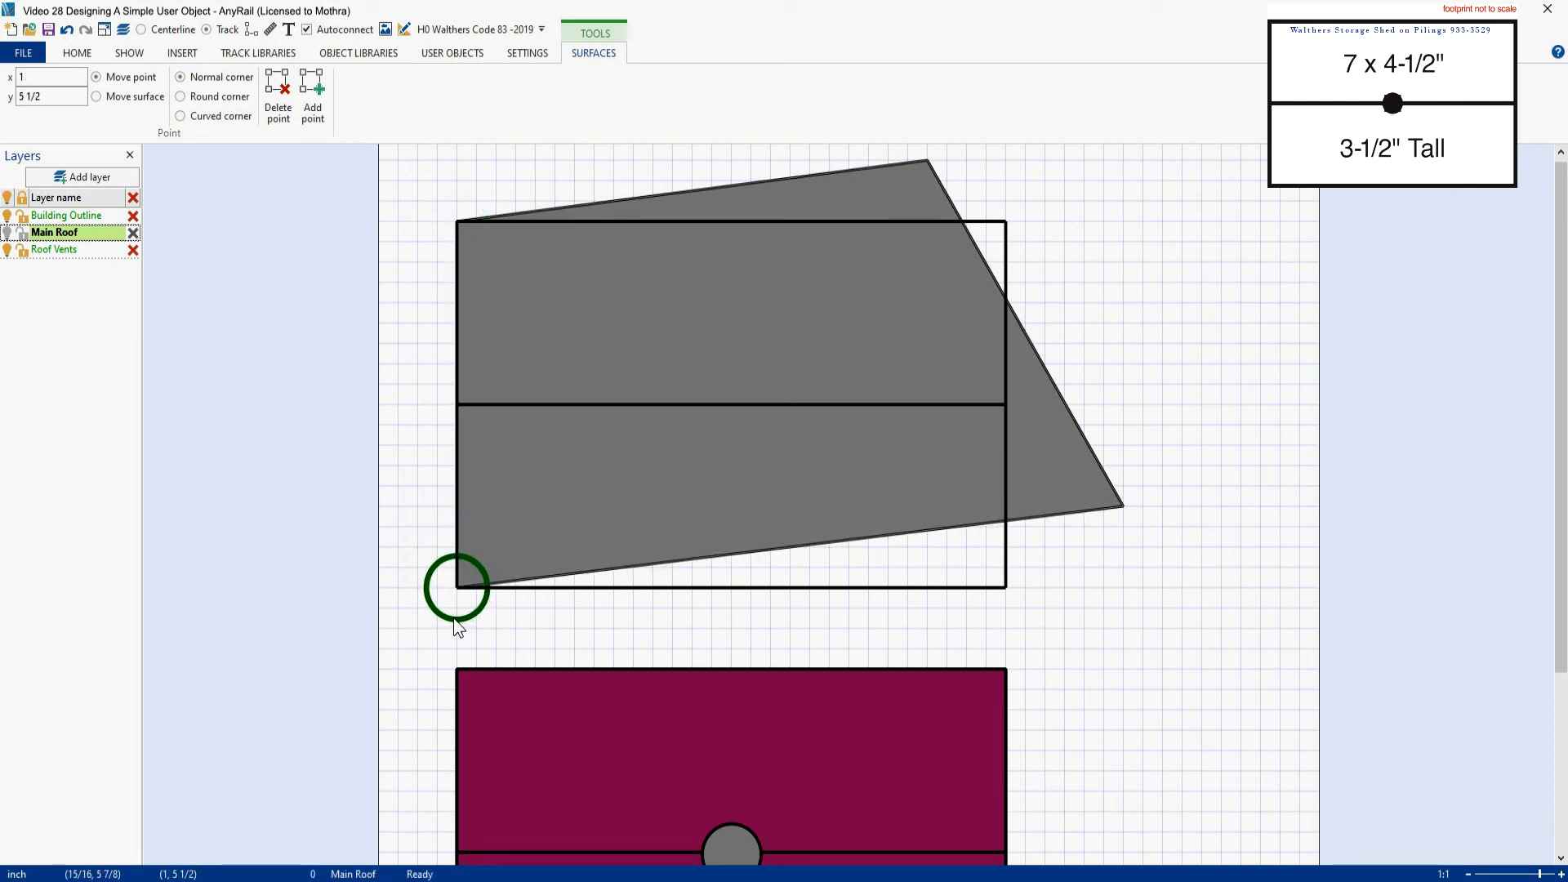
left_click_drag(1127, 542, 1011, 606)
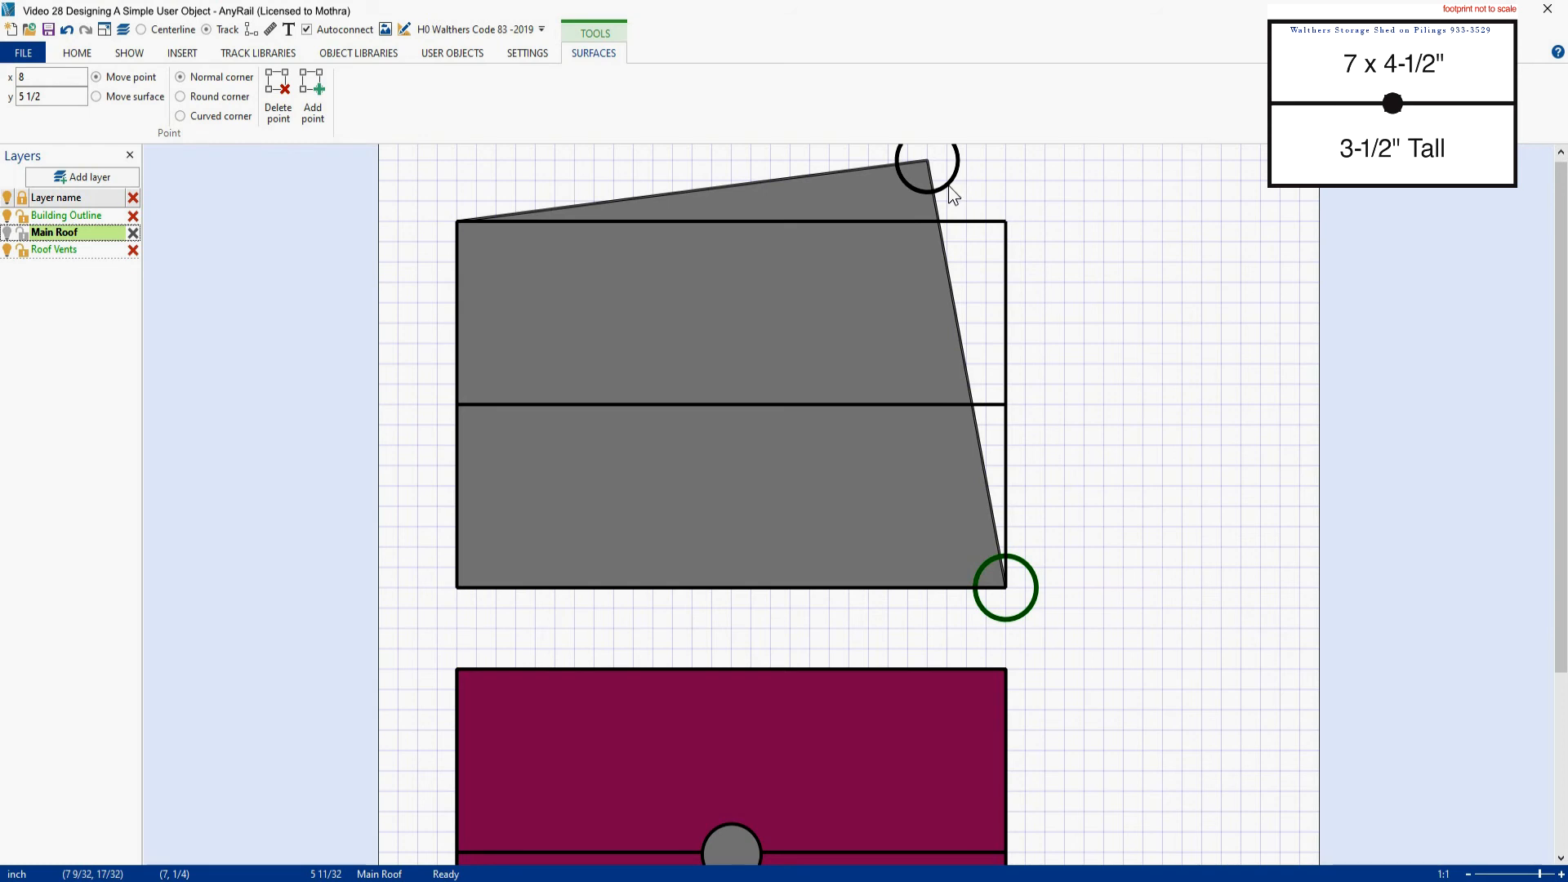
Fill the roof surface with dark maroon and move its remaining corner onto the outline's upper right corner
left_click(791, 178)
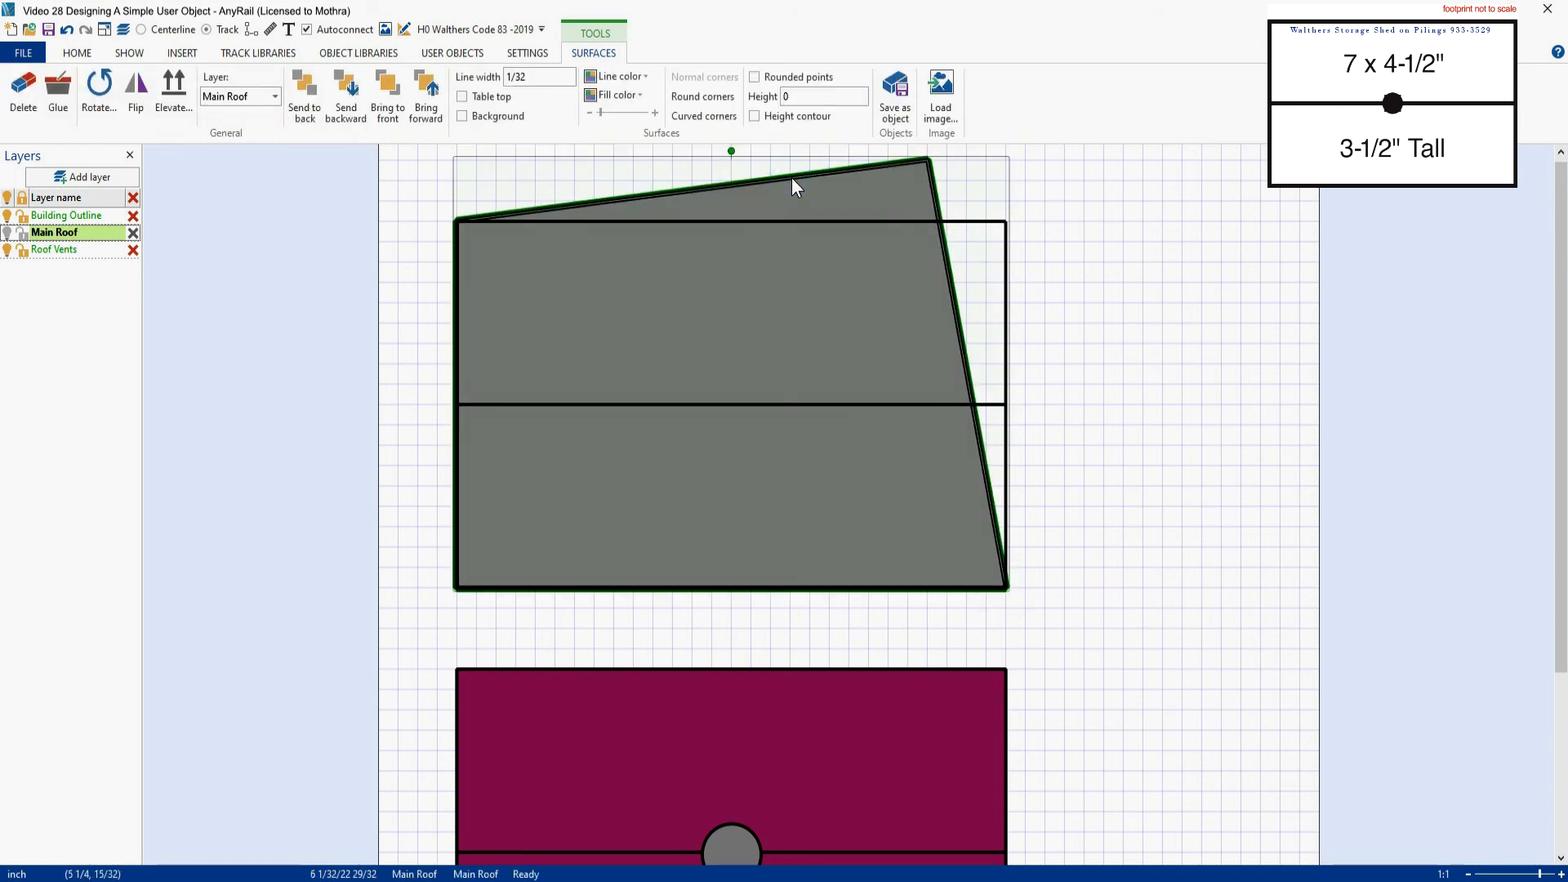
left_click(639, 96)
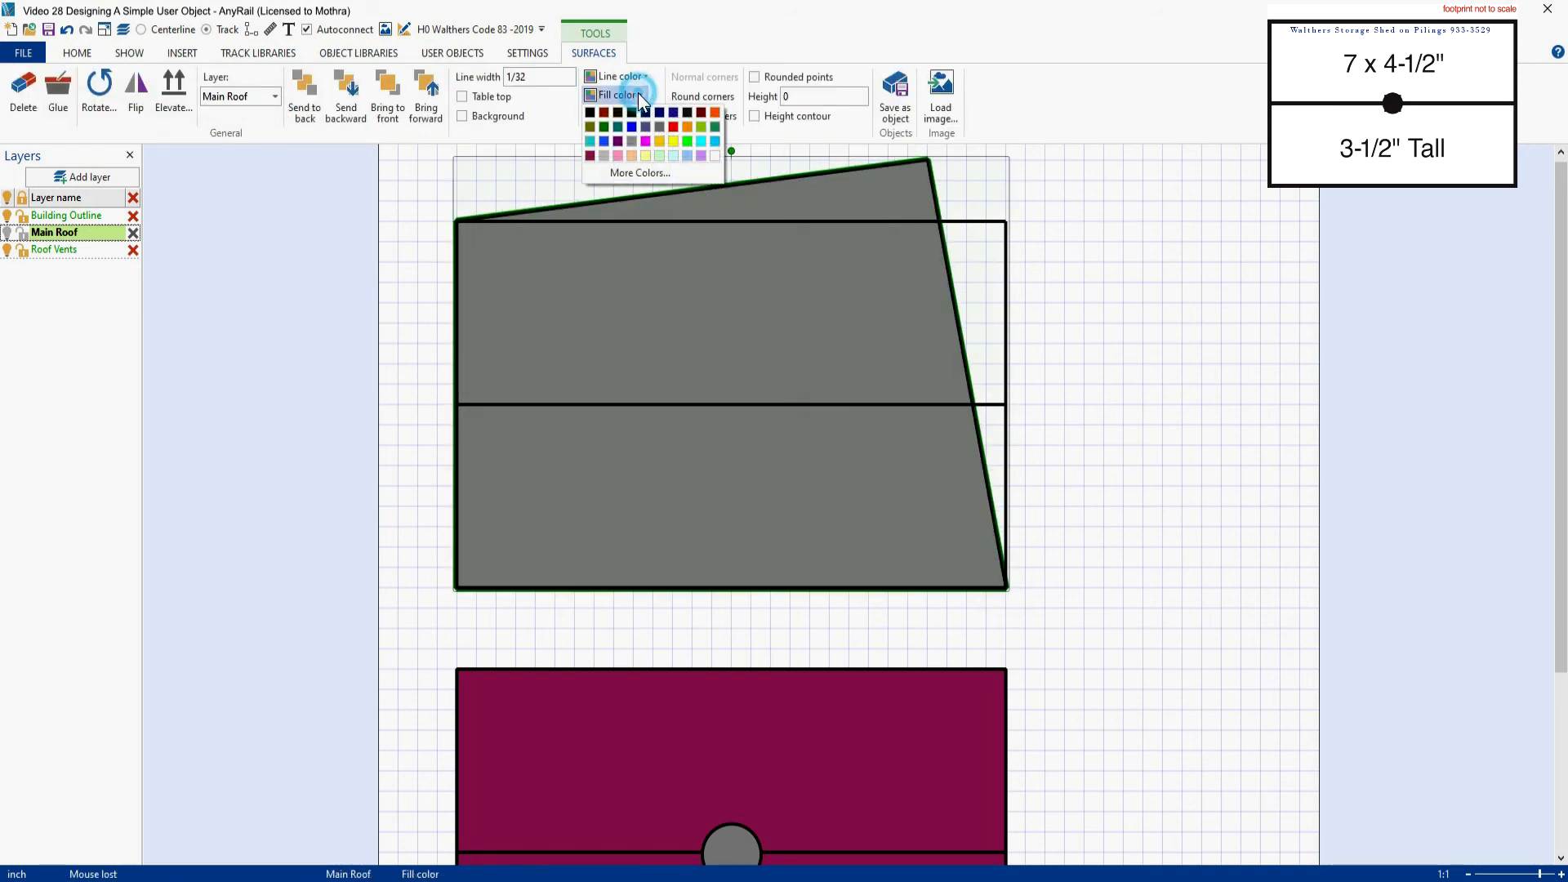
left_click(590, 156)
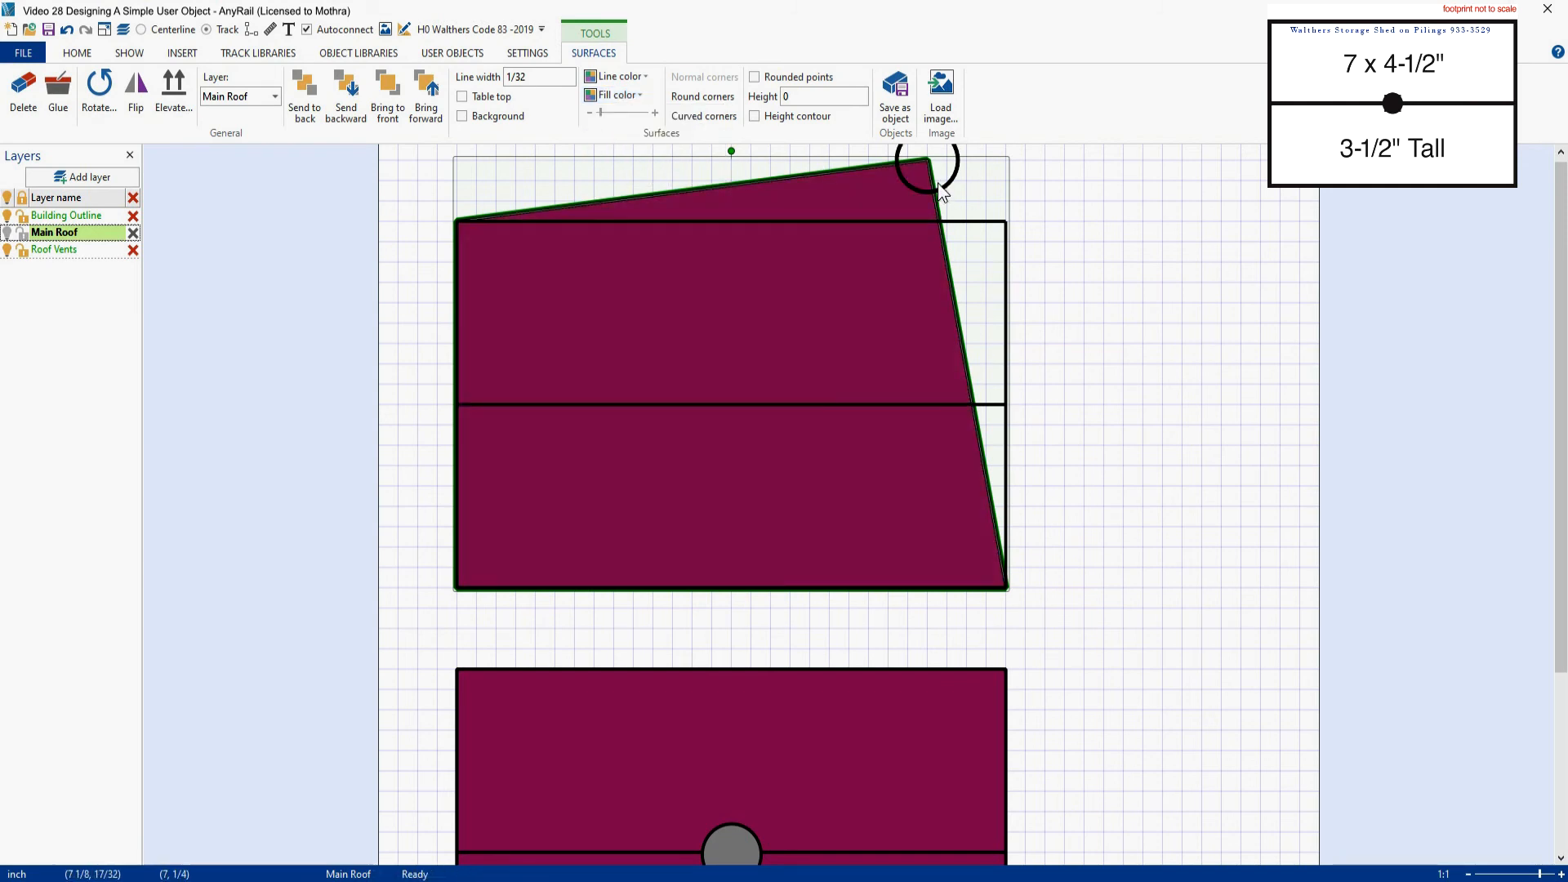
left_click_drag(942, 189, 1019, 251)
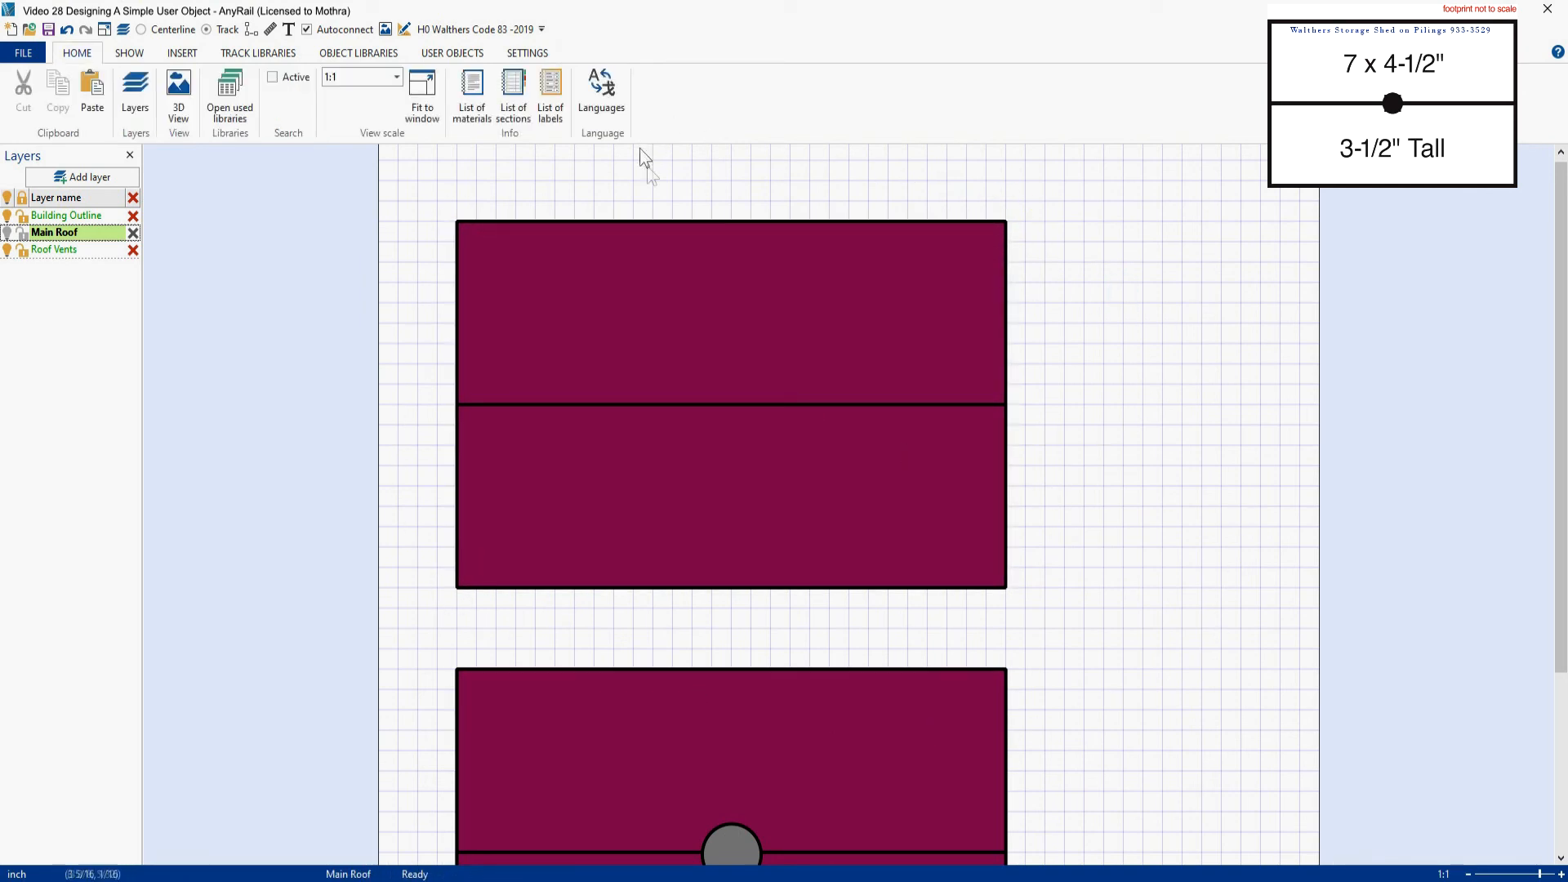
Add a circle with a 3/8 radius near the middle of the roof line as a roof vent
left_click(185, 53)
left_click(270, 97)
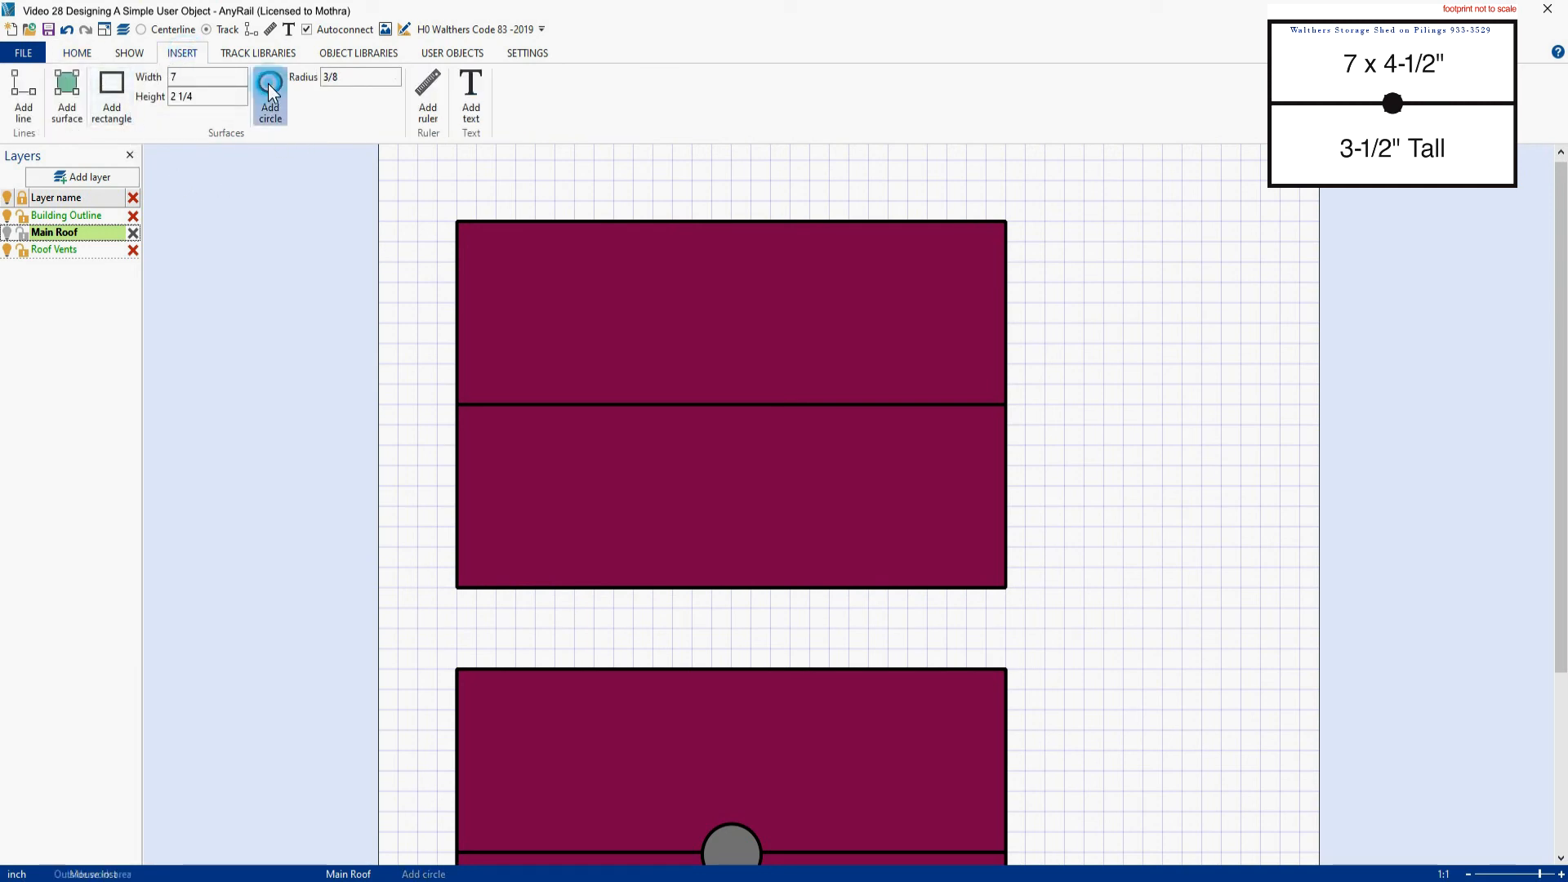
left_click(743, 405)
Select the vent circle and nudge it sideways along the roof line, leaving it slightly right of the roof's centre
left_click_drag(645, 306, 912, 524)
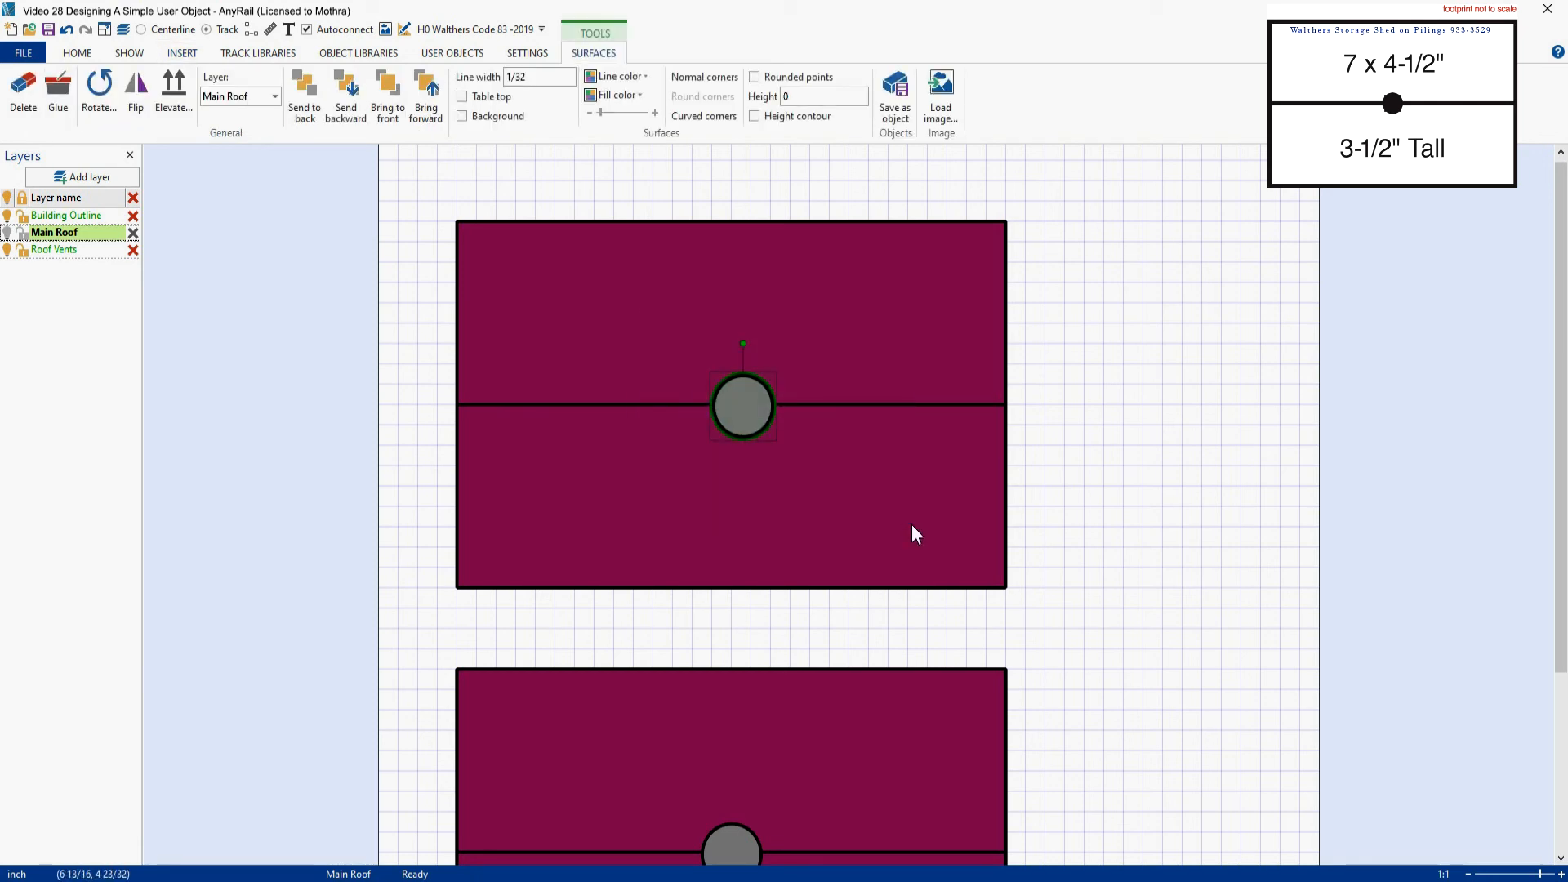
key("Left")
key("Left")
key("Right")
key("Right")
key("Right")
key("Right")
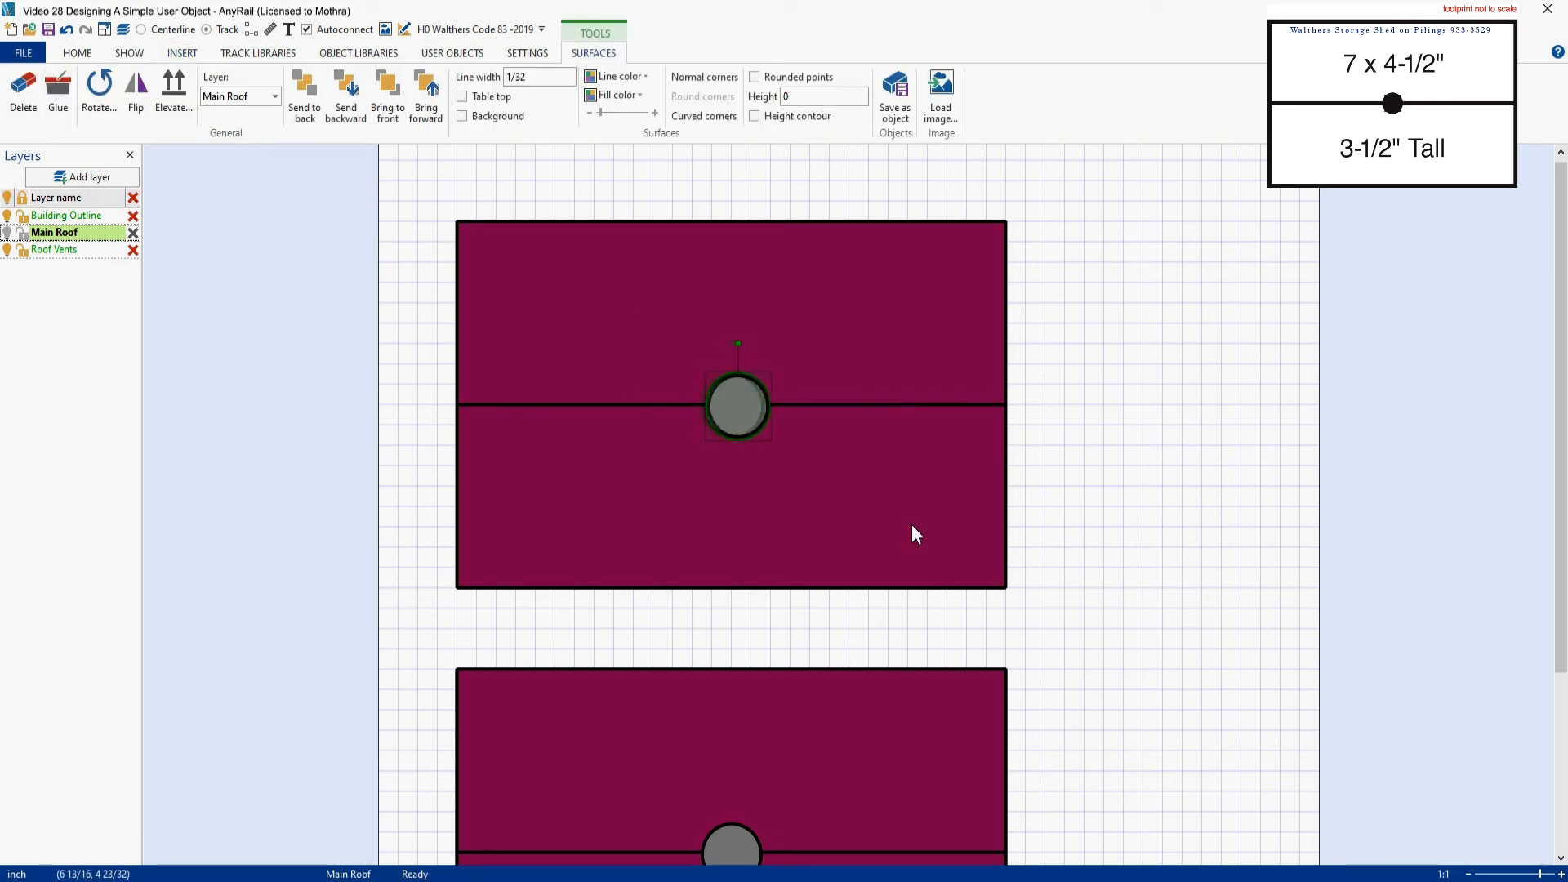
key("Left")
key("Right")
left_click(1129, 384)
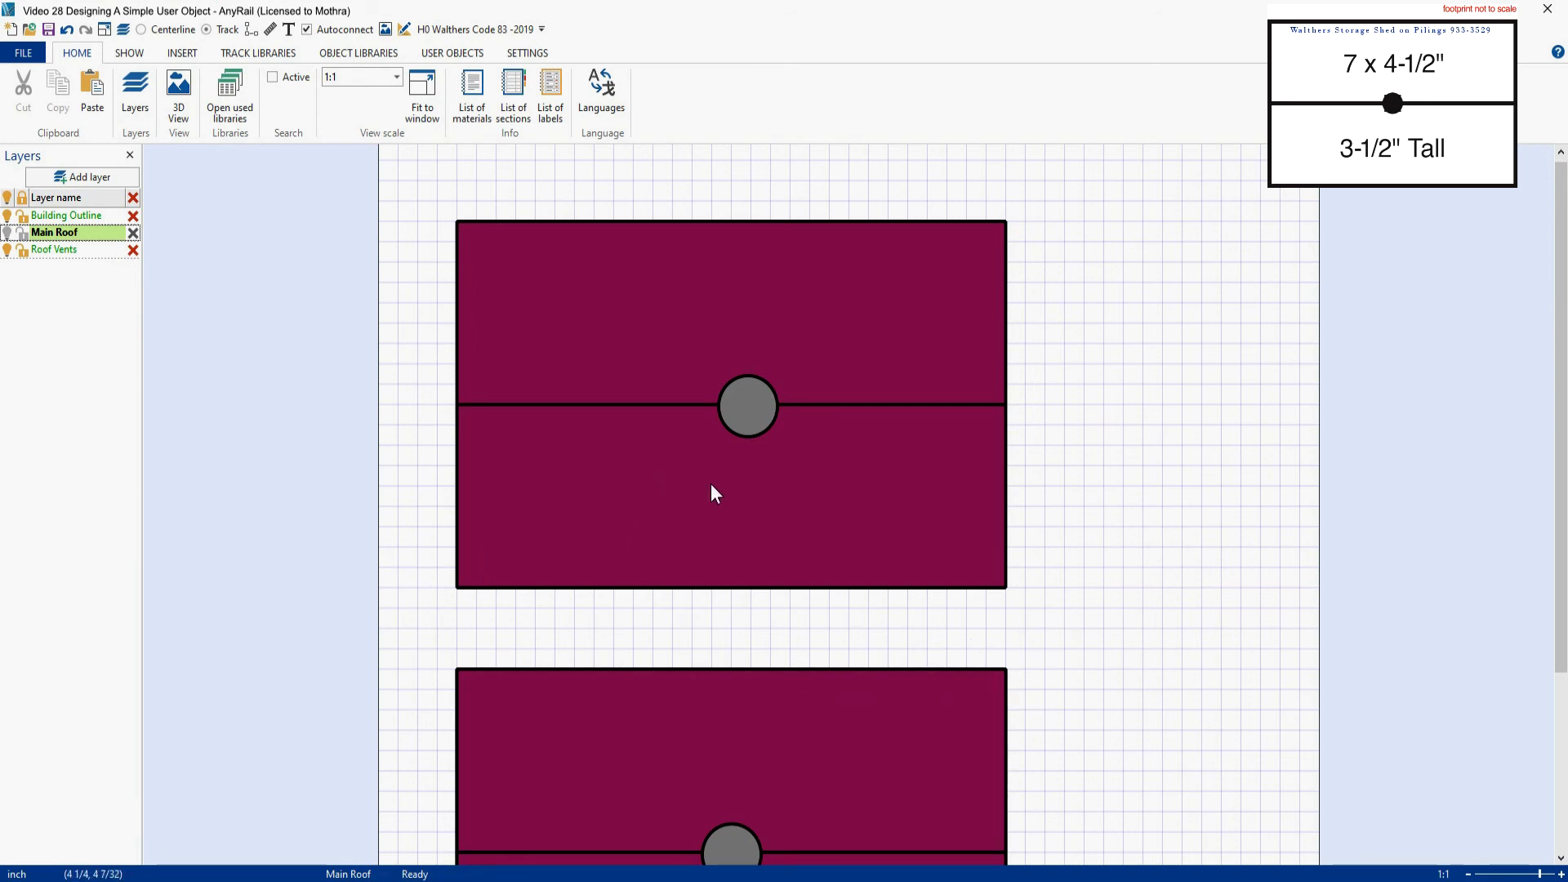
Assign the vent circle to the Roof Vents layer
left_click_drag(668, 327, 839, 470)
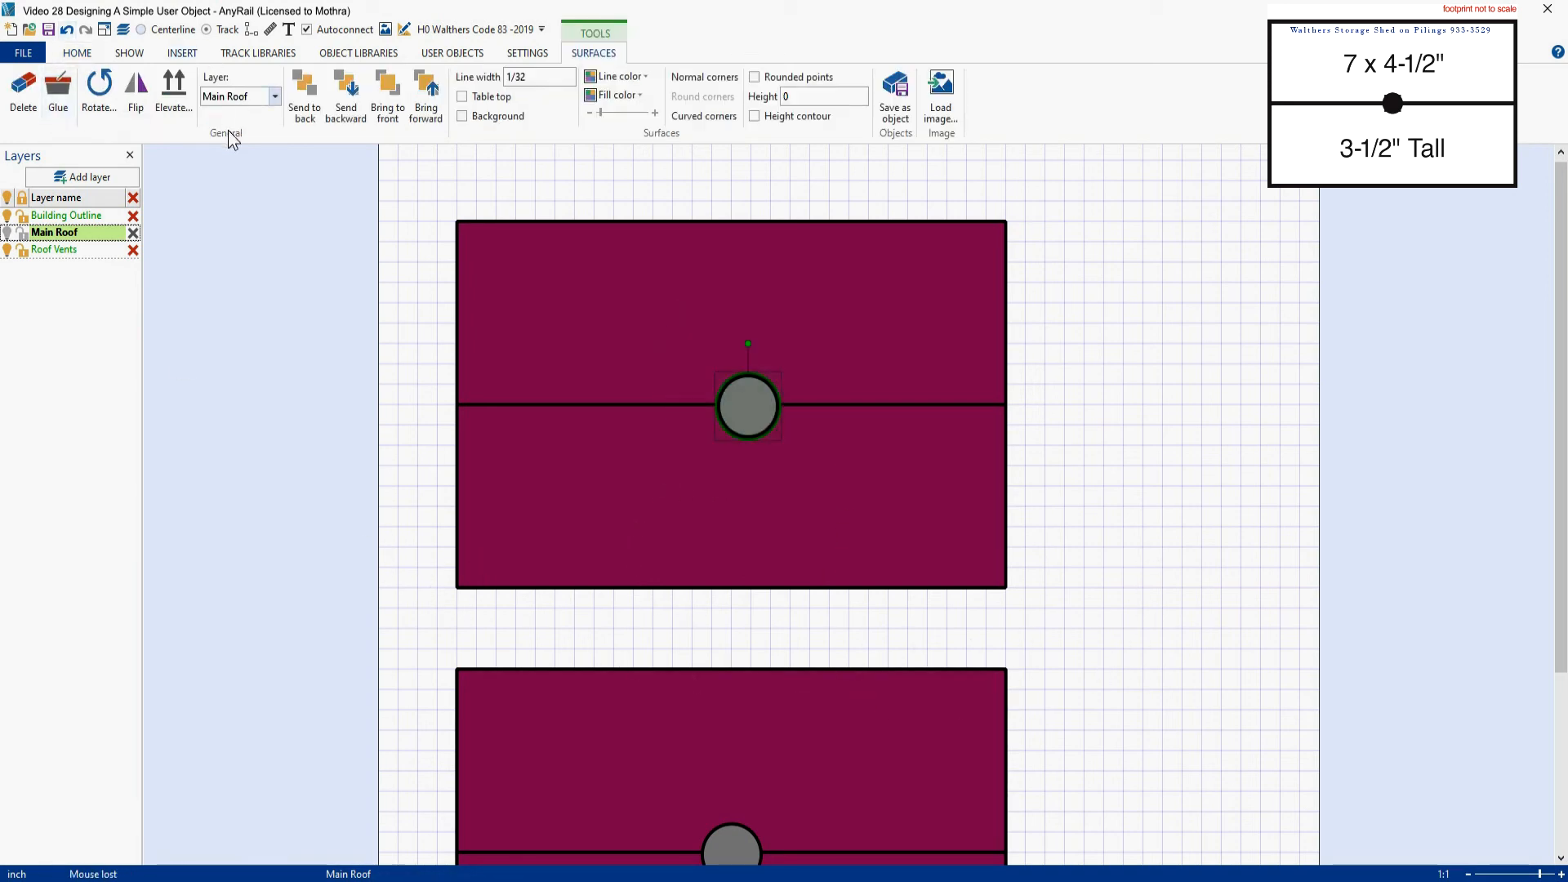
left_click(275, 98)
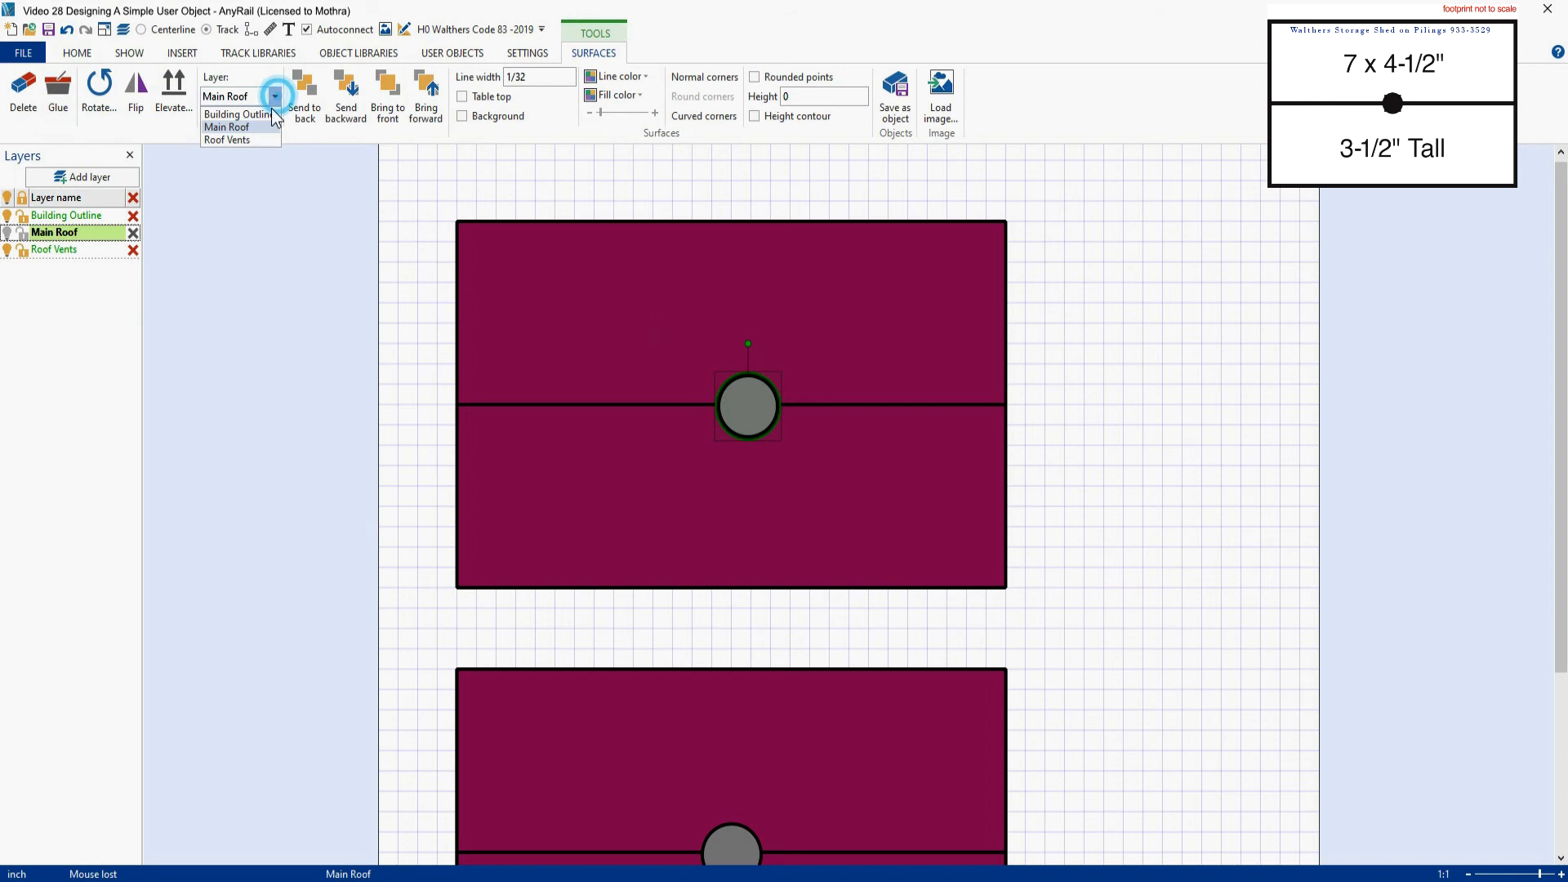
left_click(238, 140)
left_click(423, 193)
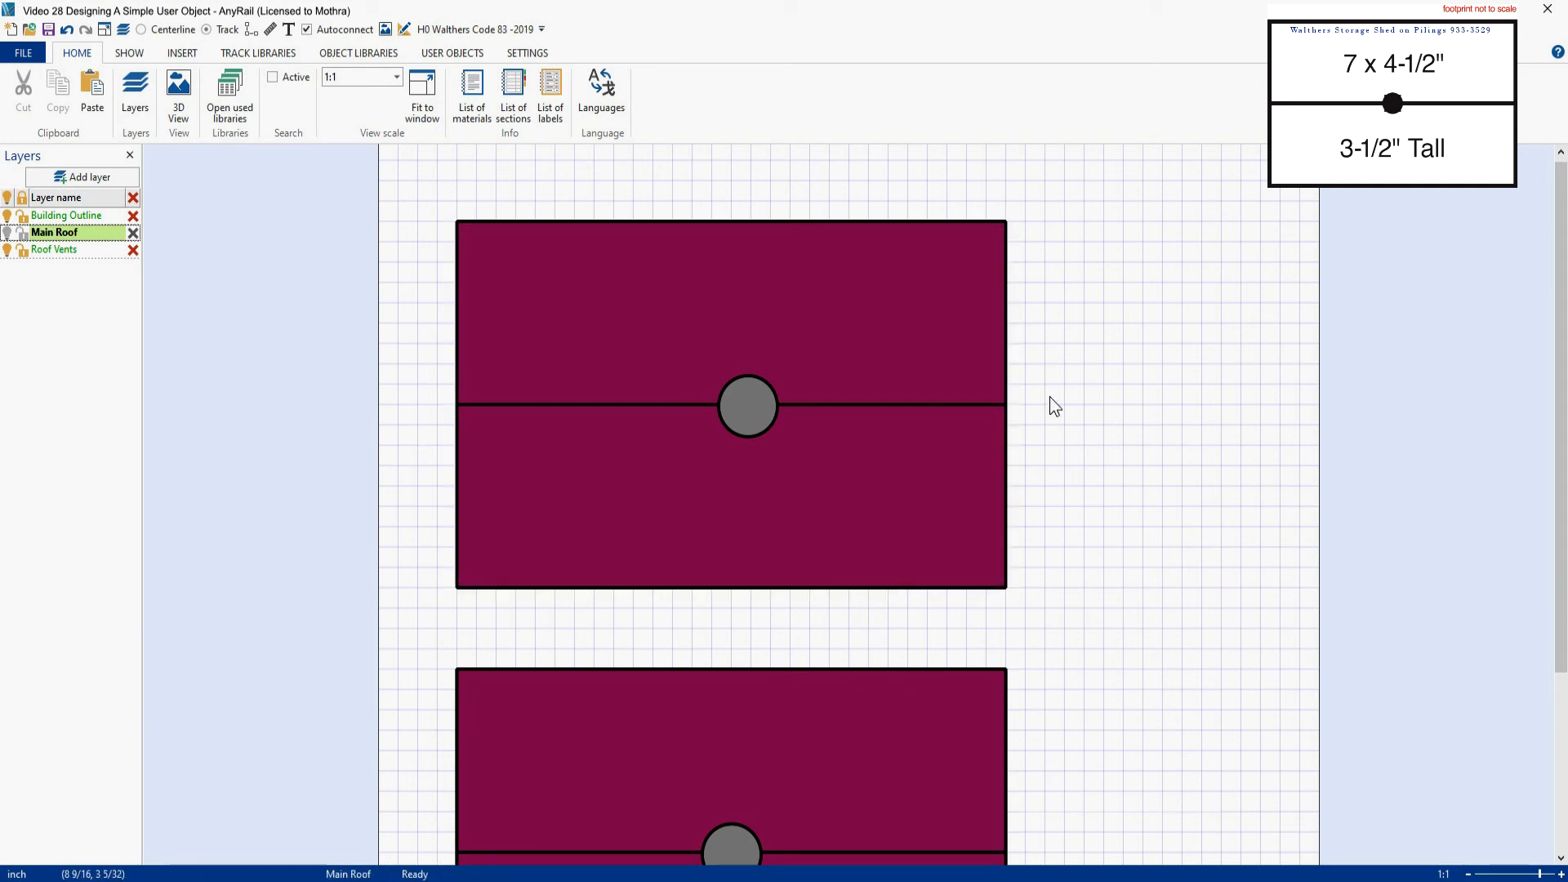
Try pulling the upper end of the first building's right wall line out to (9 1/2, 3/4), and undo the move
left_click(1009, 371)
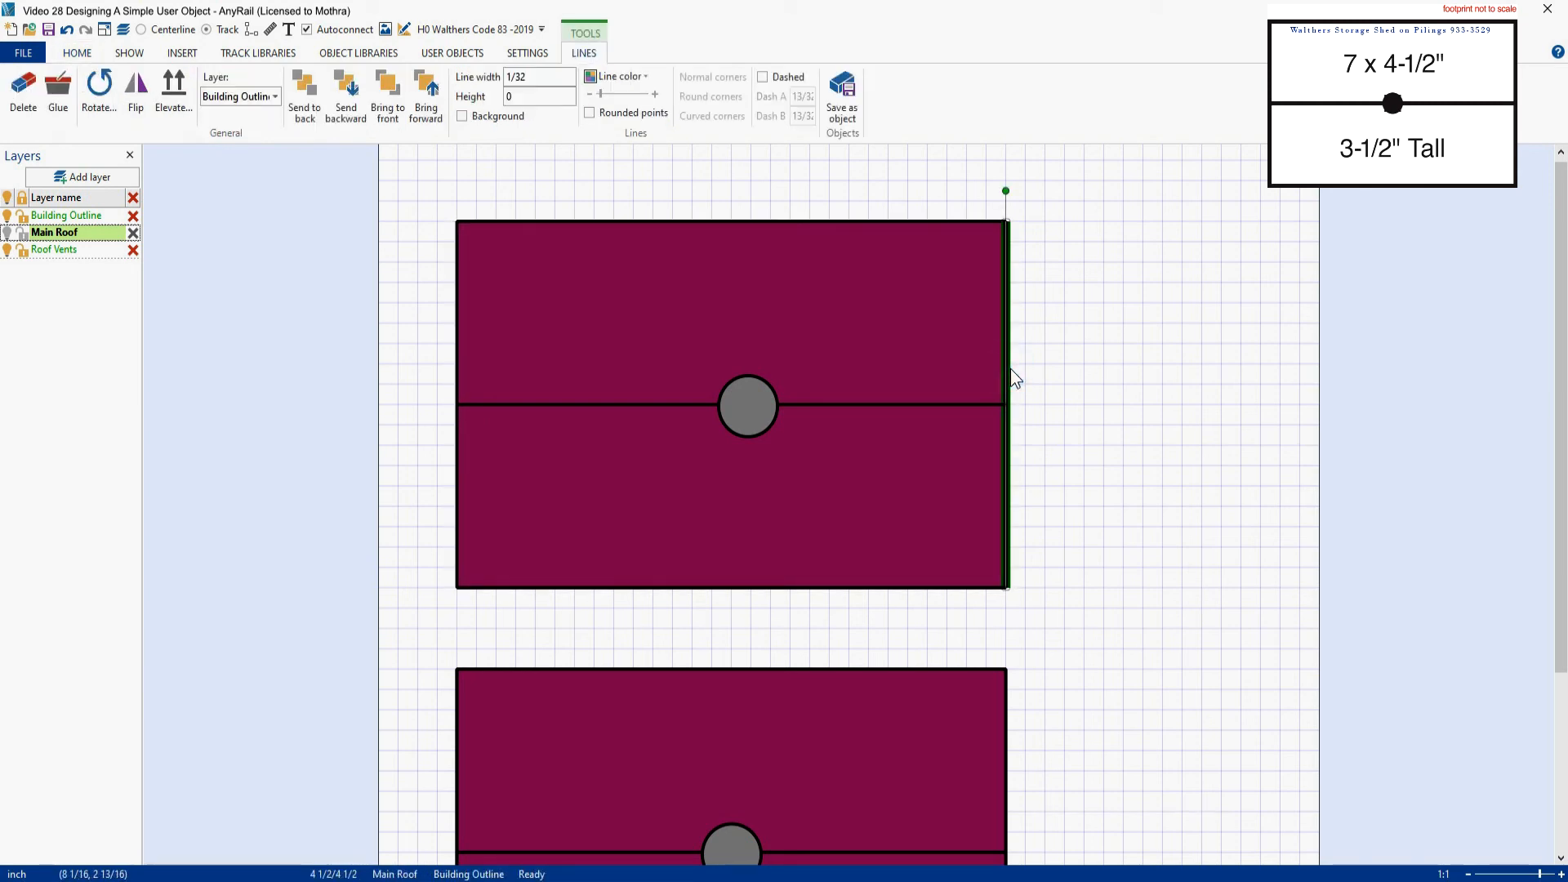
left_click(1006, 221)
left_click_drag(1037, 233, 1147, 219)
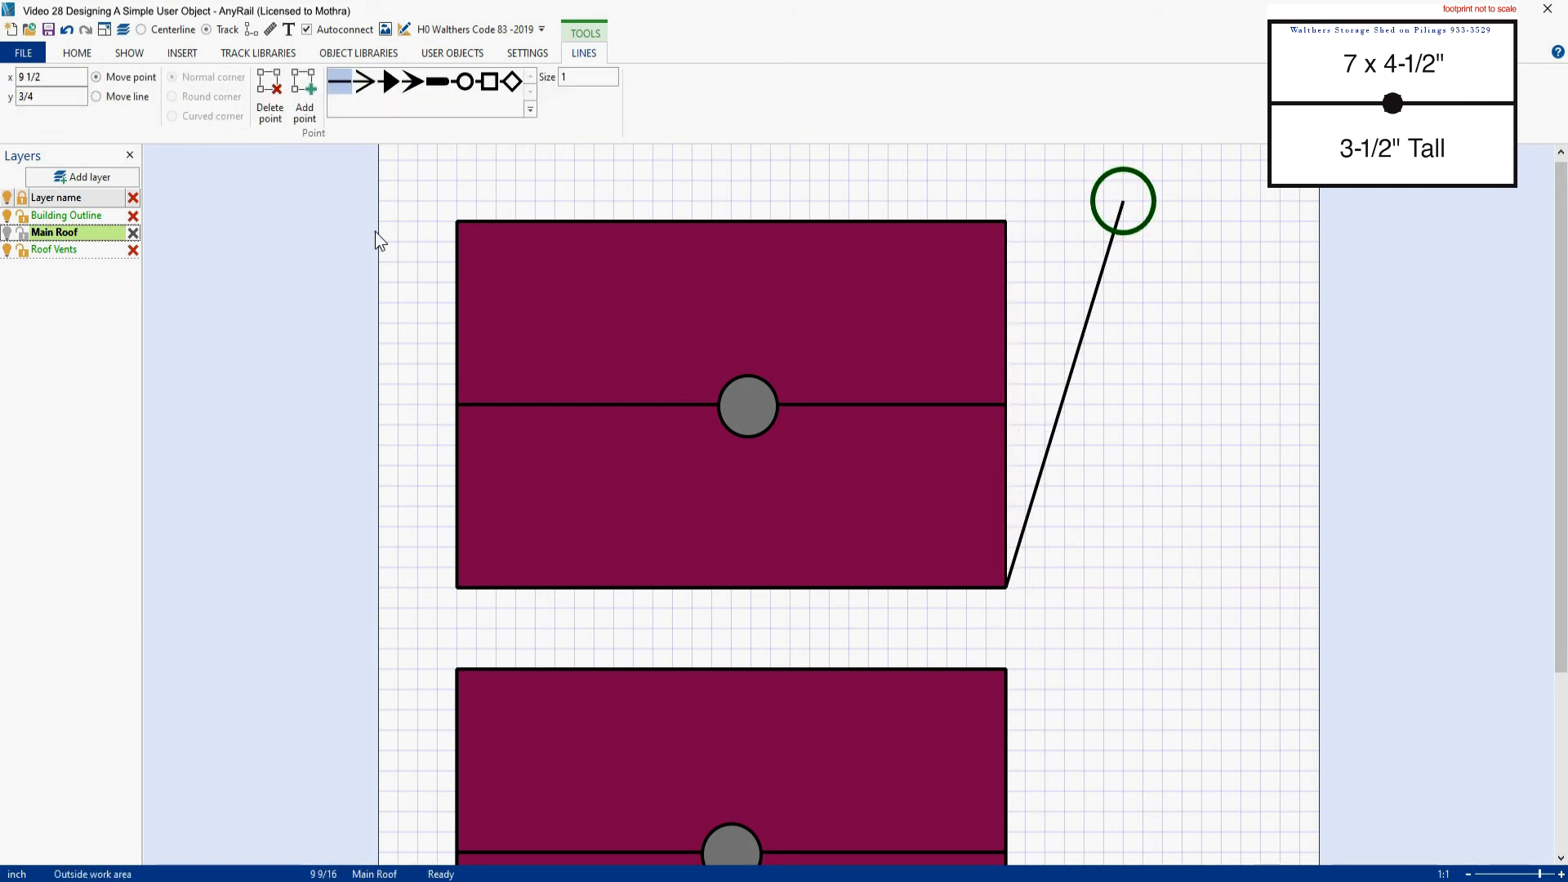
key("ctrl+z")
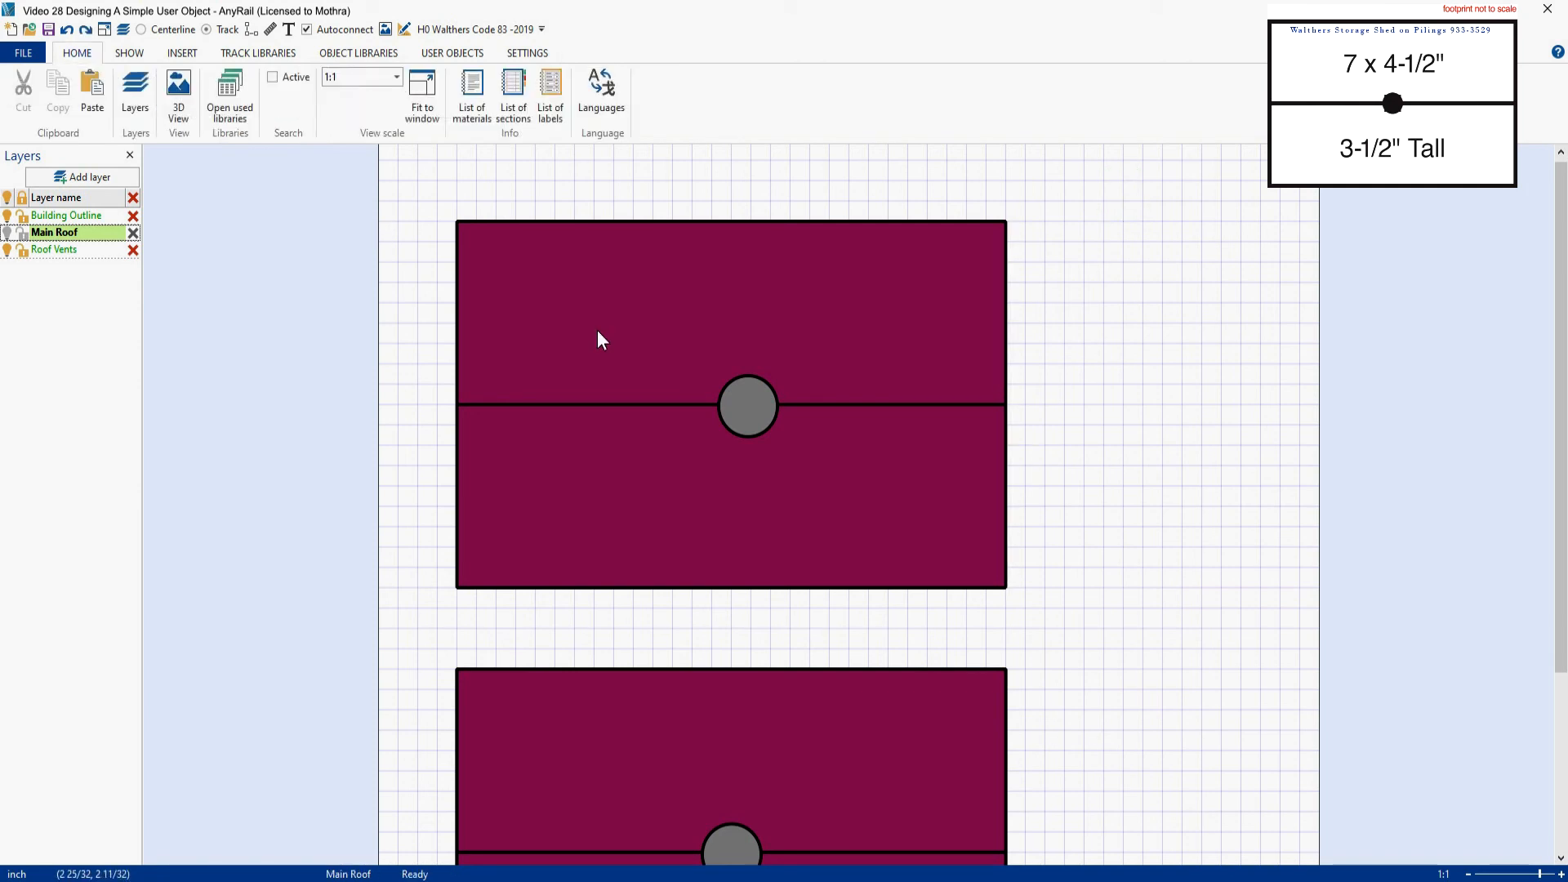
Make Building Outline the active layer and hide the Main Roof layer to expose the outline's corner points
left_click(55, 215)
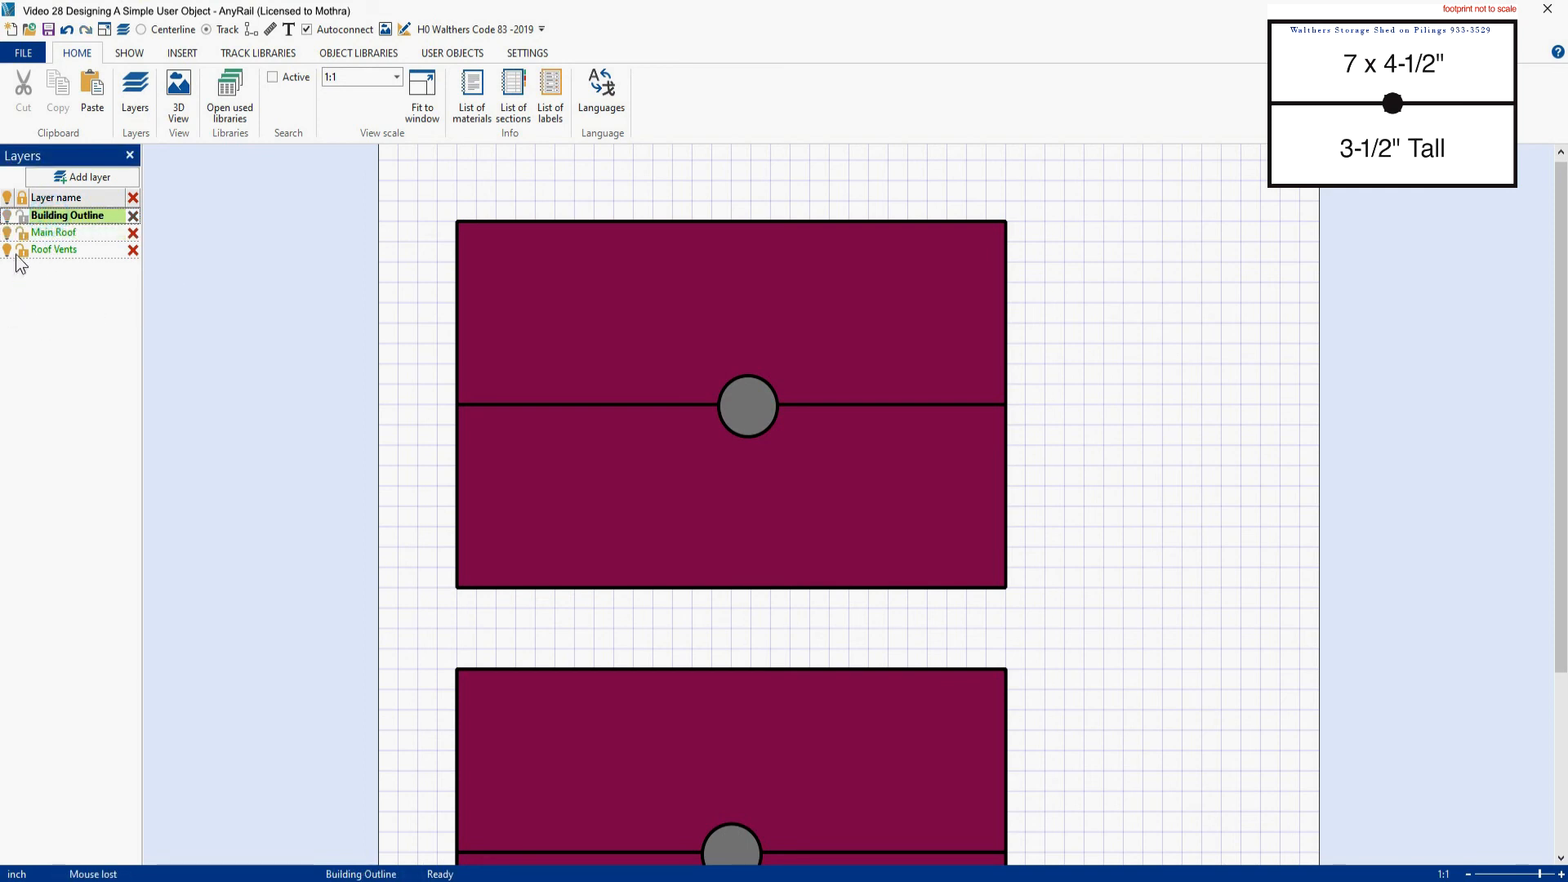
left_click(8, 232)
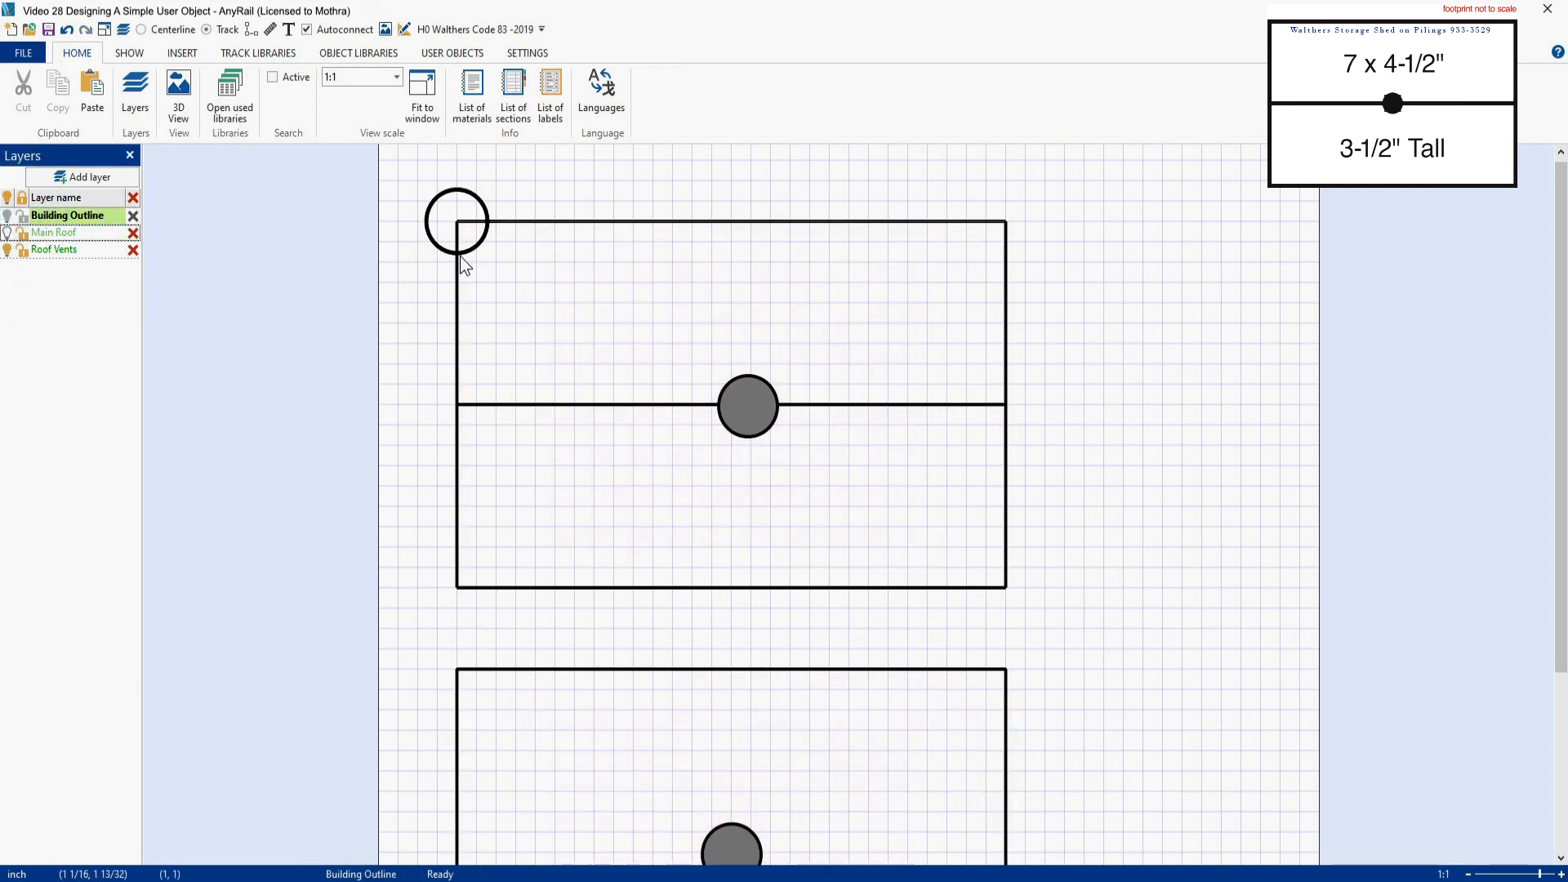
mouse_move(467, 251)
left_mouse_down()
mouse_move(413, 250)
mouse_move(435, 230)
mouse_move(436, 254)
mouse_move(469, 252)
left_mouse_up()
left_click(605, 272)
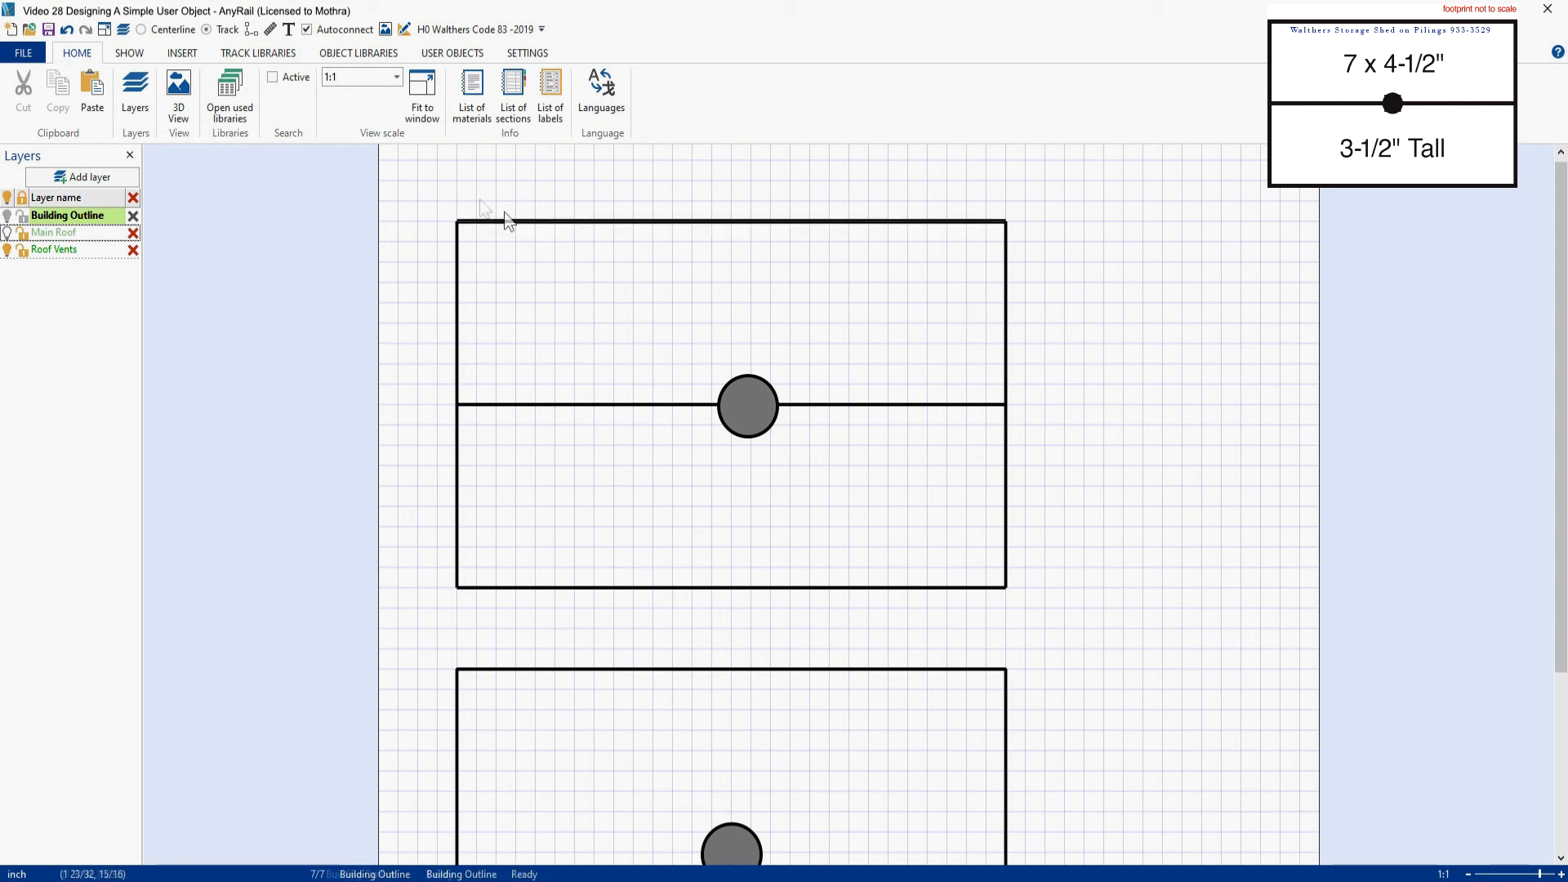
Draw a practice line from (1 1/2, 1/2) through (9 1/2, 1/2), with its last point adjusted to (9 1/2, 5)
right_click(496, 182)
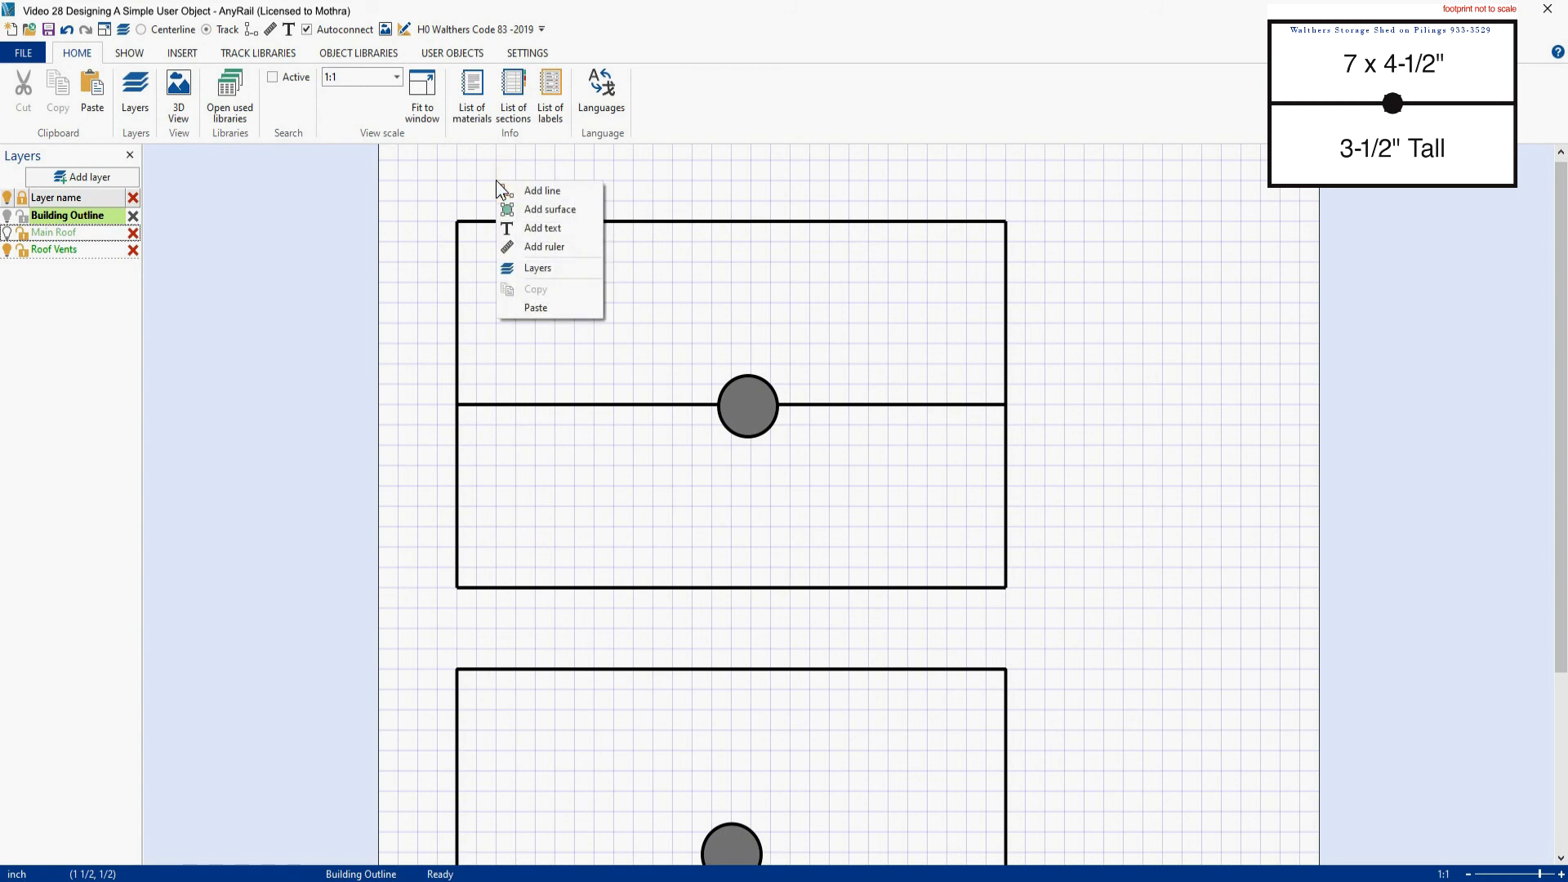
left_click(514, 194)
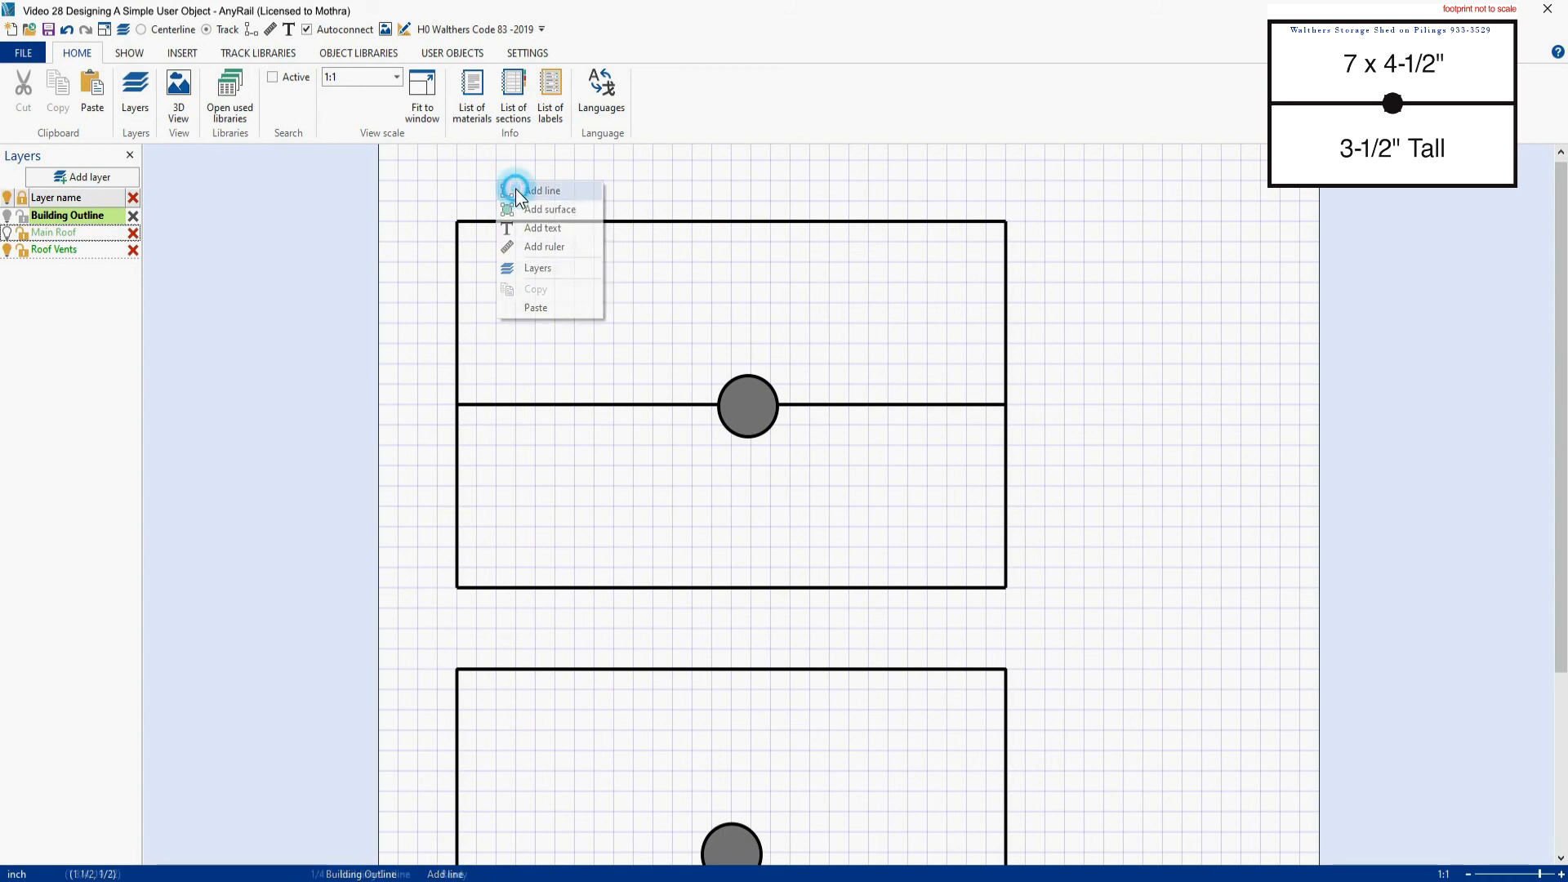
left_click(1125, 180)
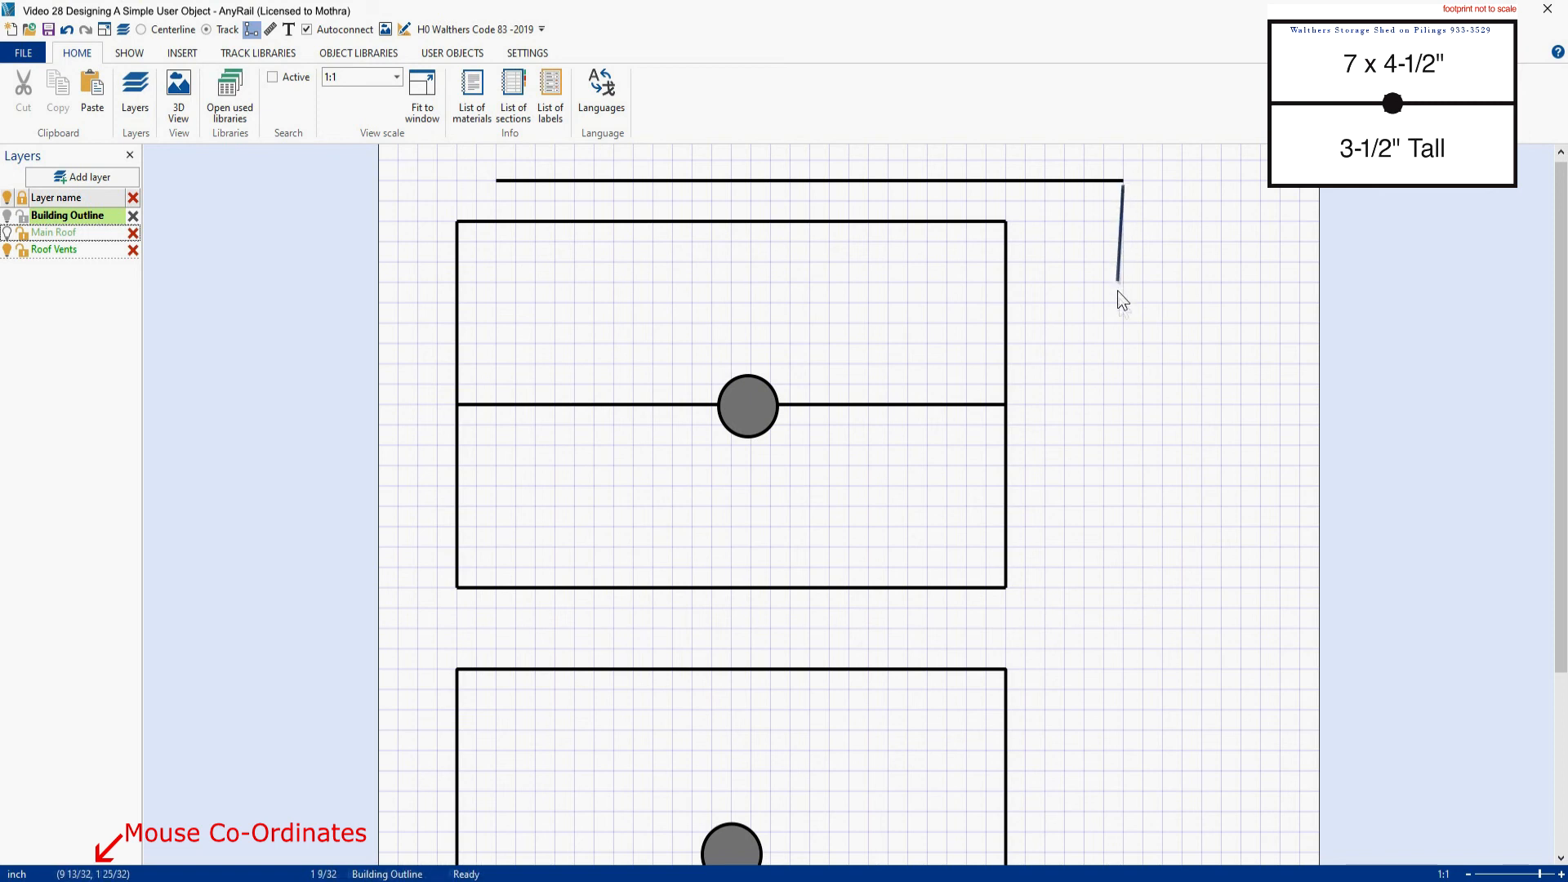
left_click(1124, 560)
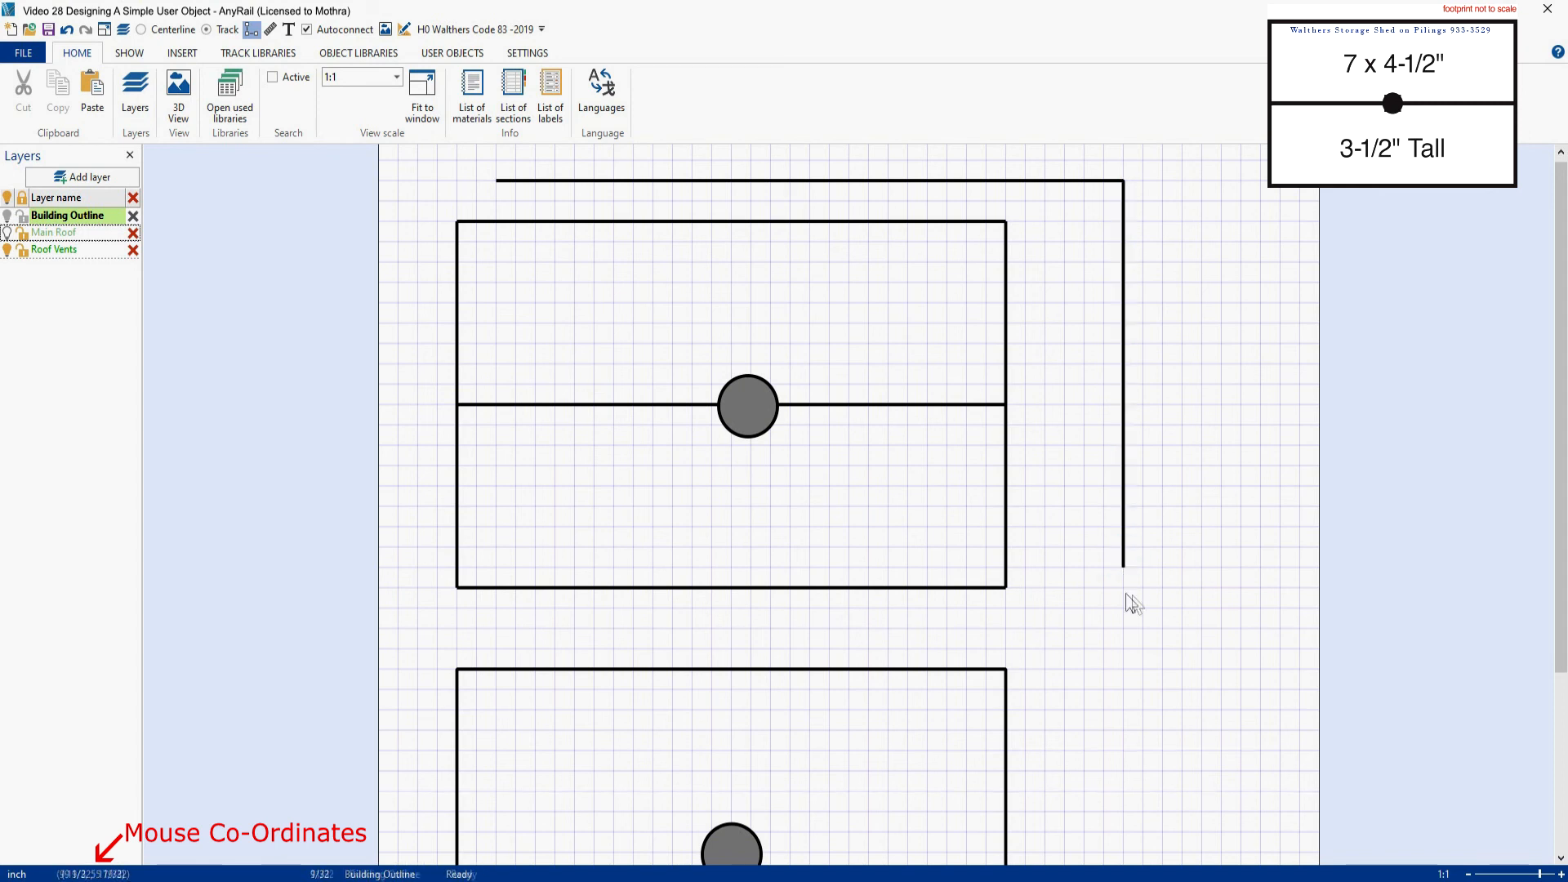
key("Escape")
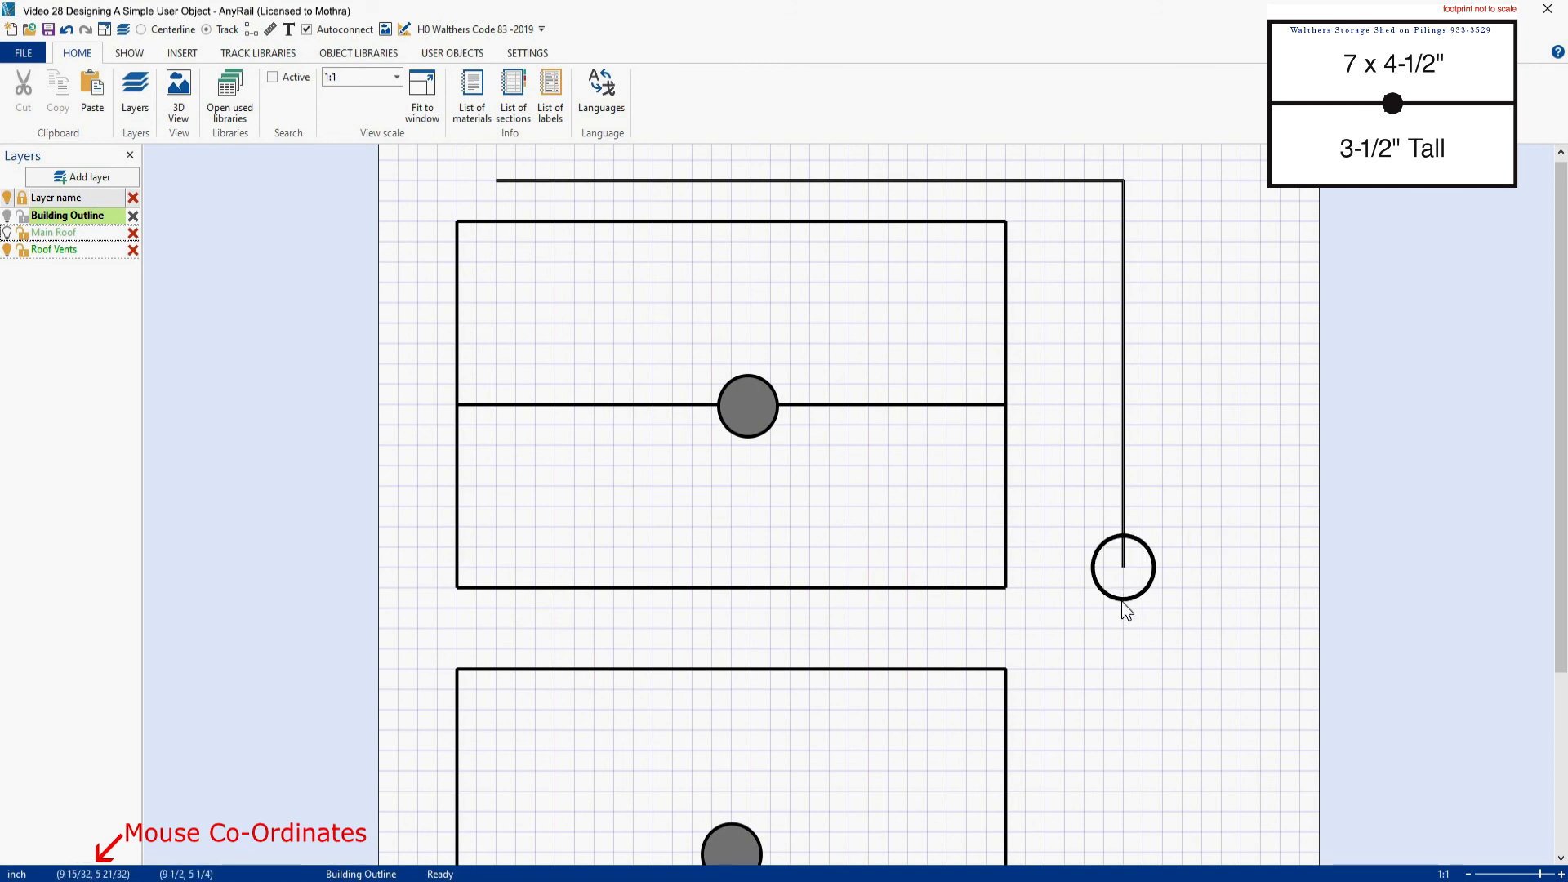
left_click(1122, 604)
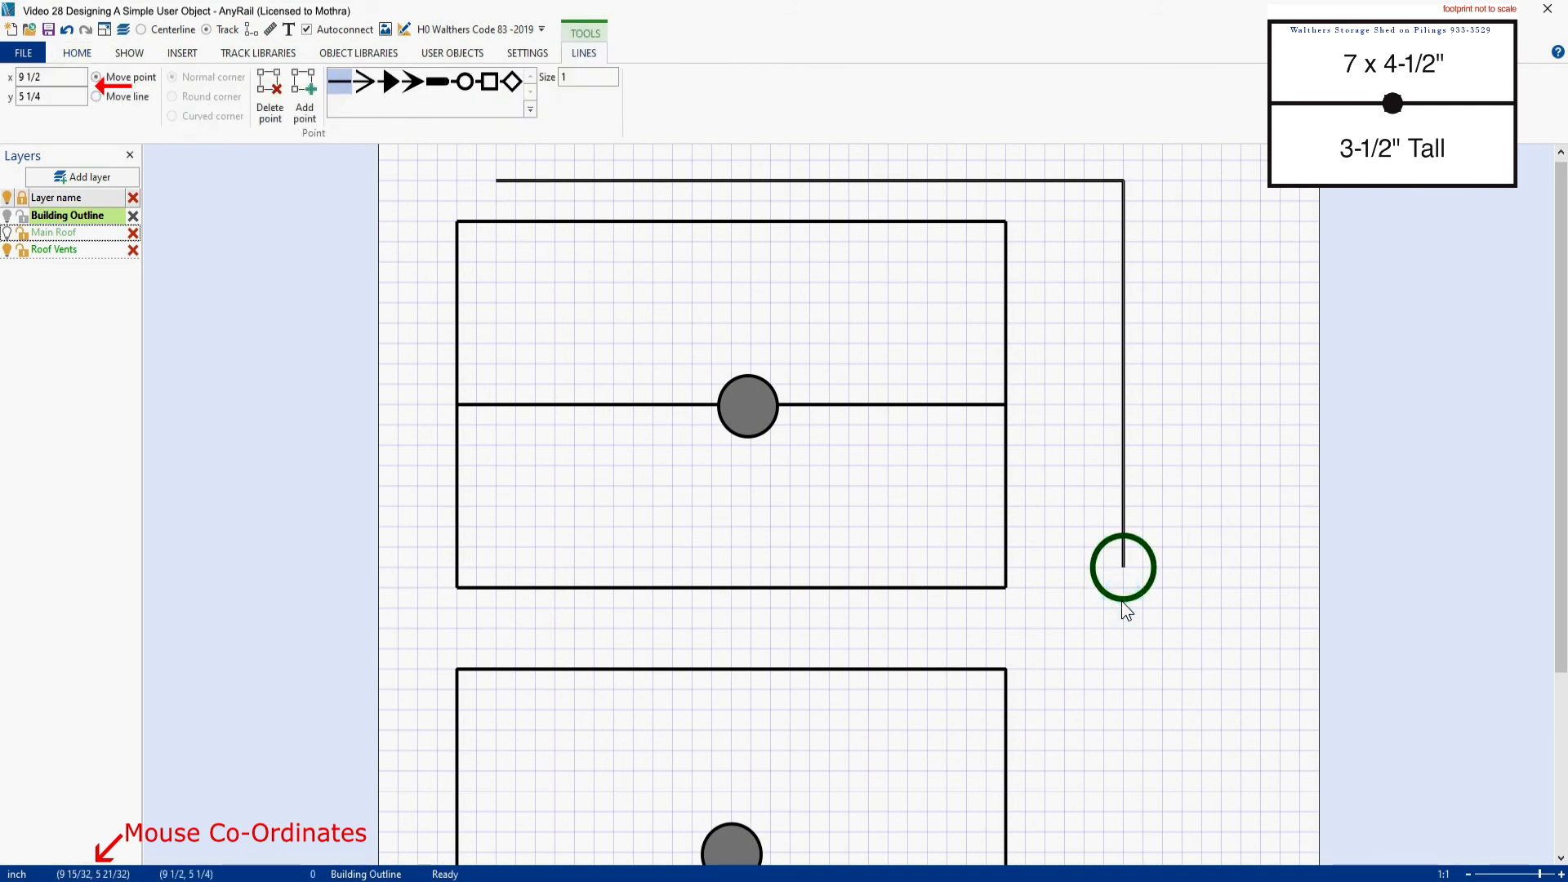
left_click_drag(1122, 602, 1121, 581)
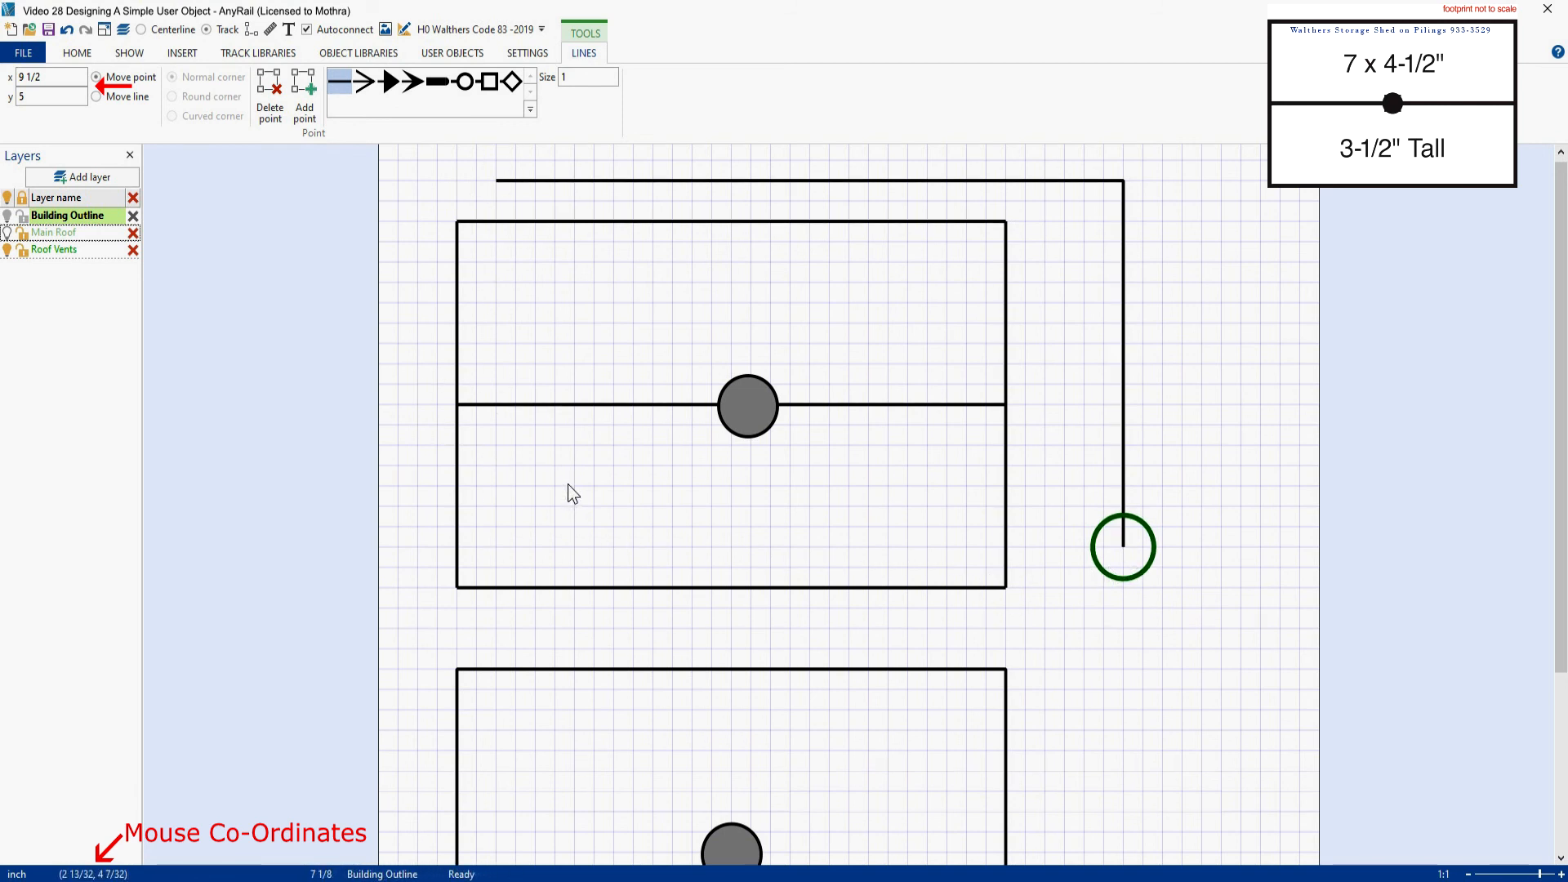
Add a point at the practice line's lower end and move it across to (1 1/2, 5)
right_click(1150, 574)
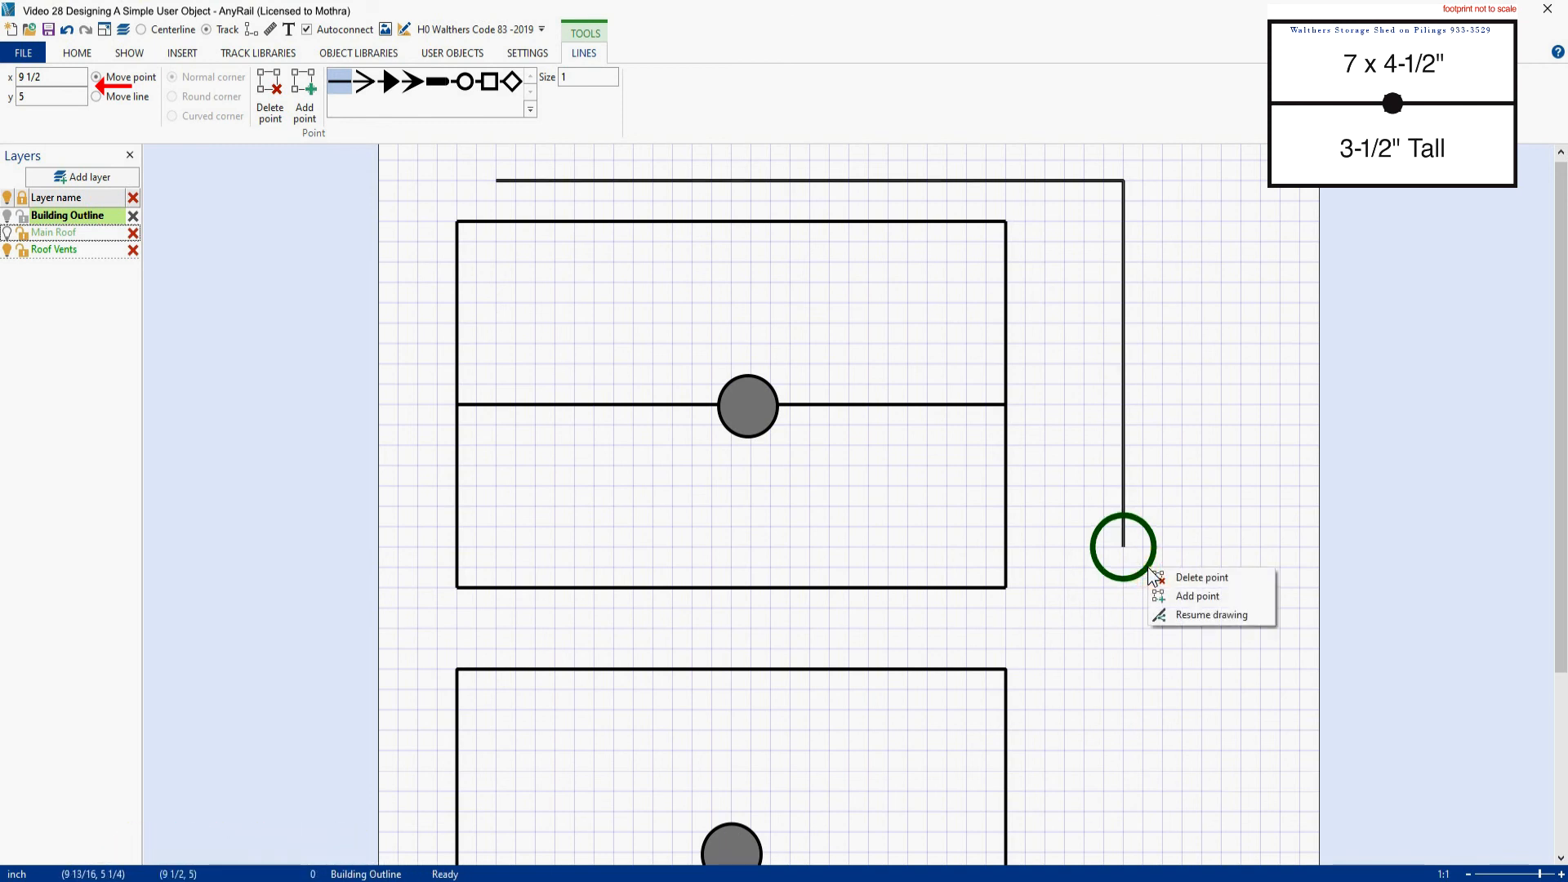
left_click(1194, 596)
left_click(1214, 660)
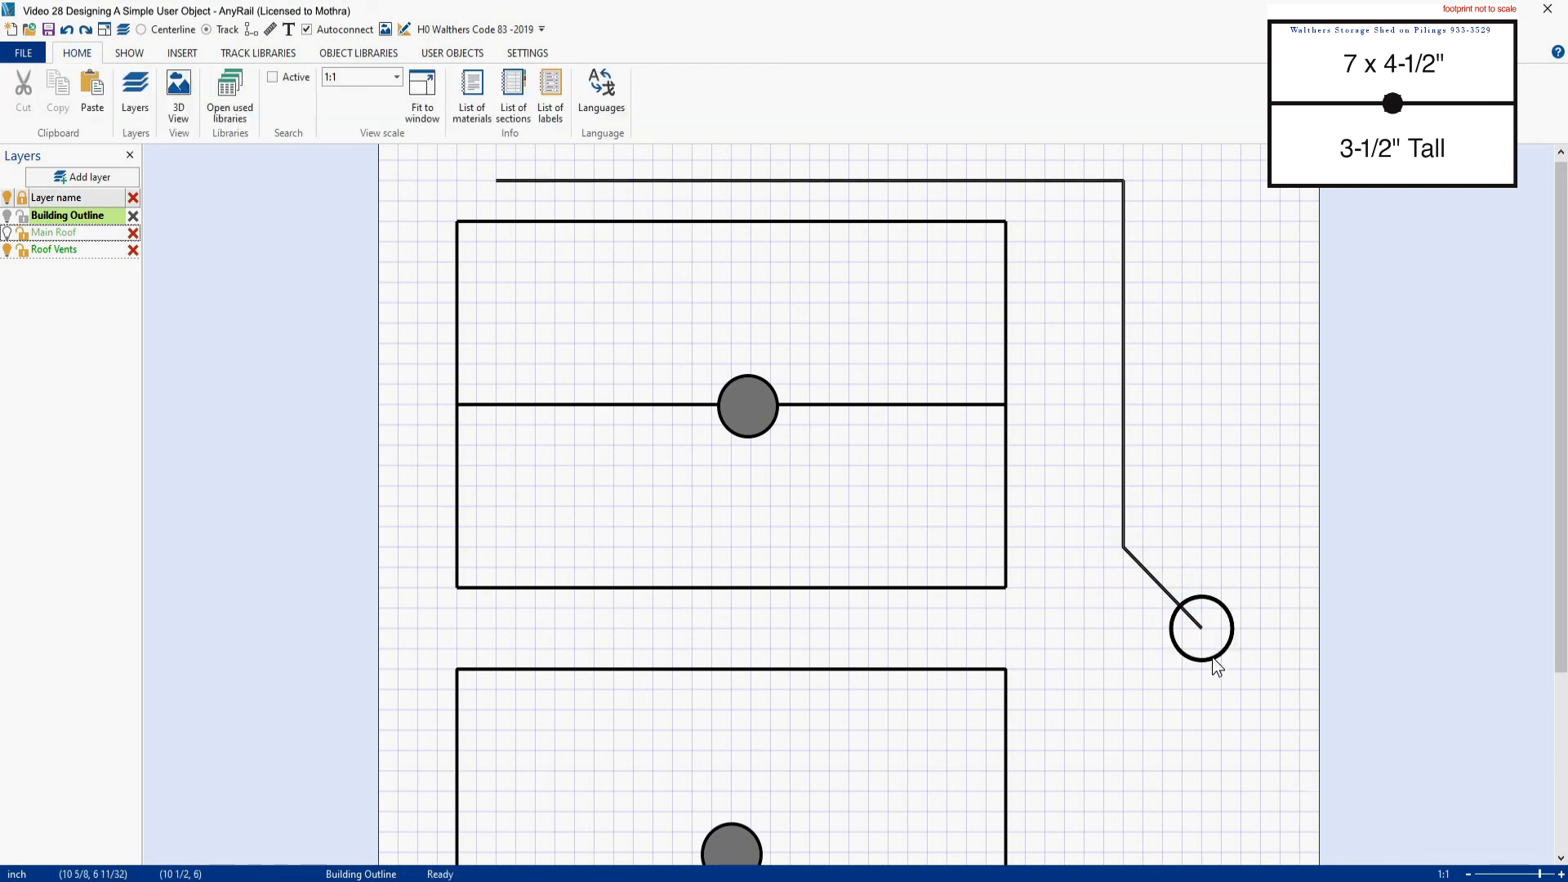
left_click(1213, 659)
mouse_move(1213, 659)
left_mouse_down()
mouse_move(1161, 666)
mouse_move(1074, 640)
mouse_move(1185, 668)
mouse_move(977, 624)
mouse_move(930, 588)
mouse_move(517, 578)
left_mouse_up()
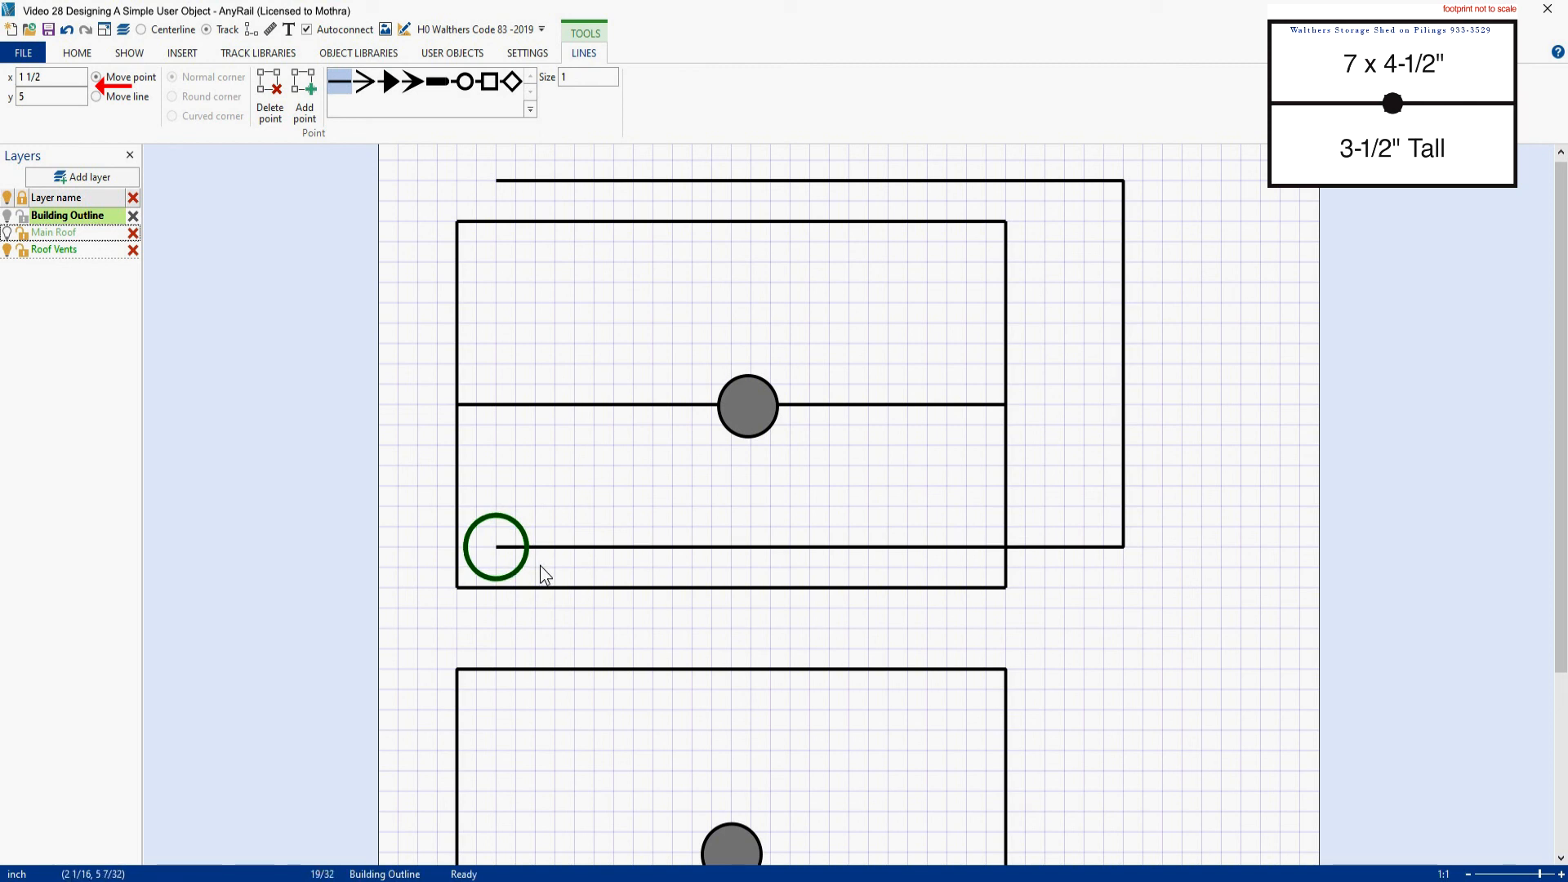
left_click(540, 566)
left_click(512, 576)
right_click(508, 575)
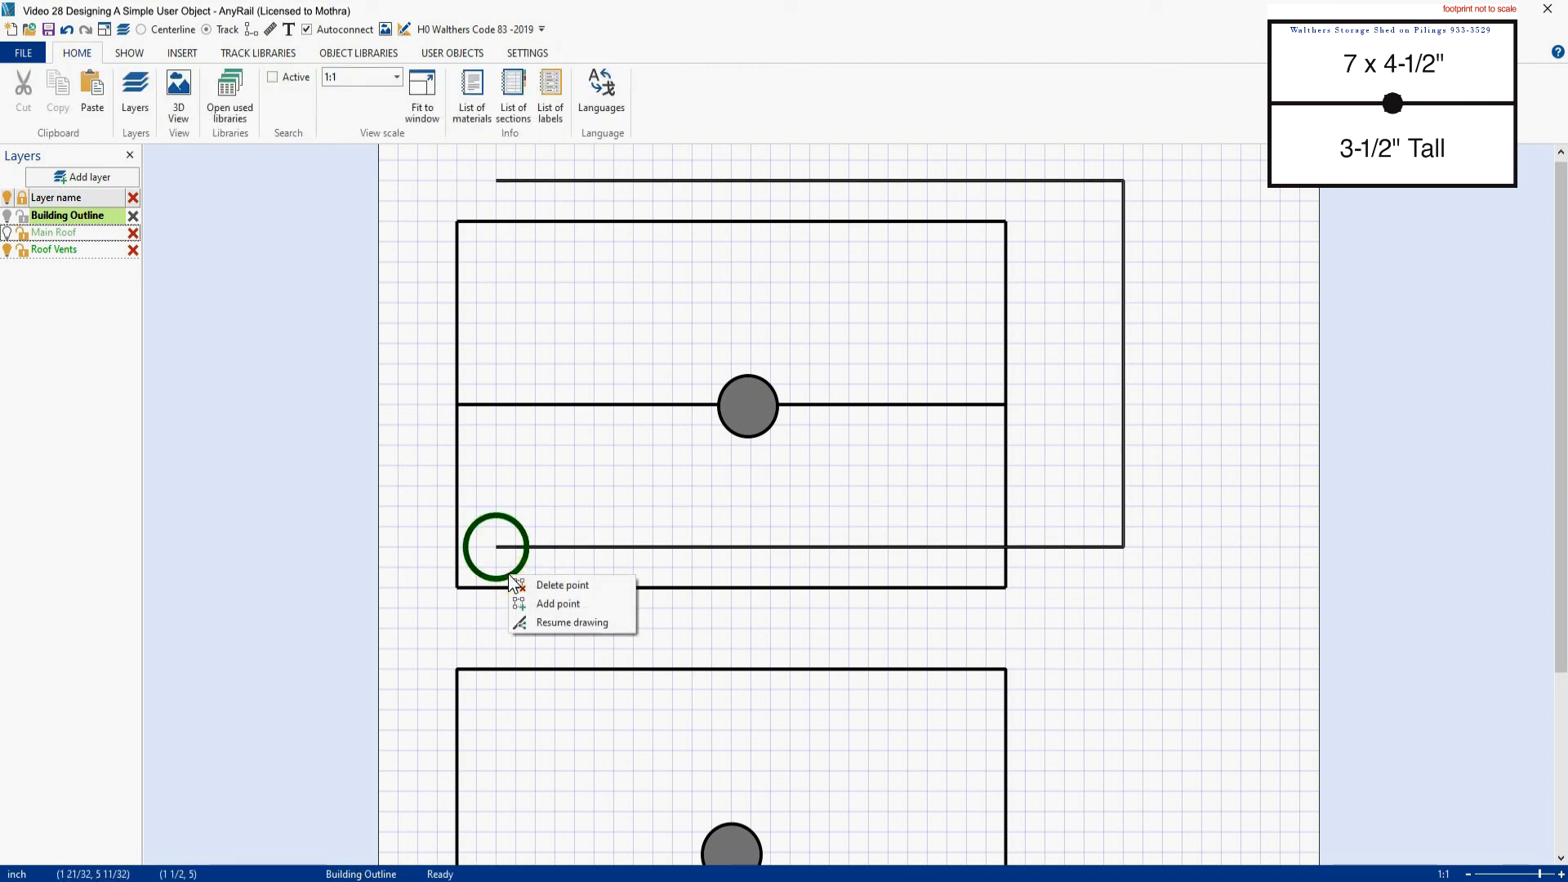
left_click(563, 609)
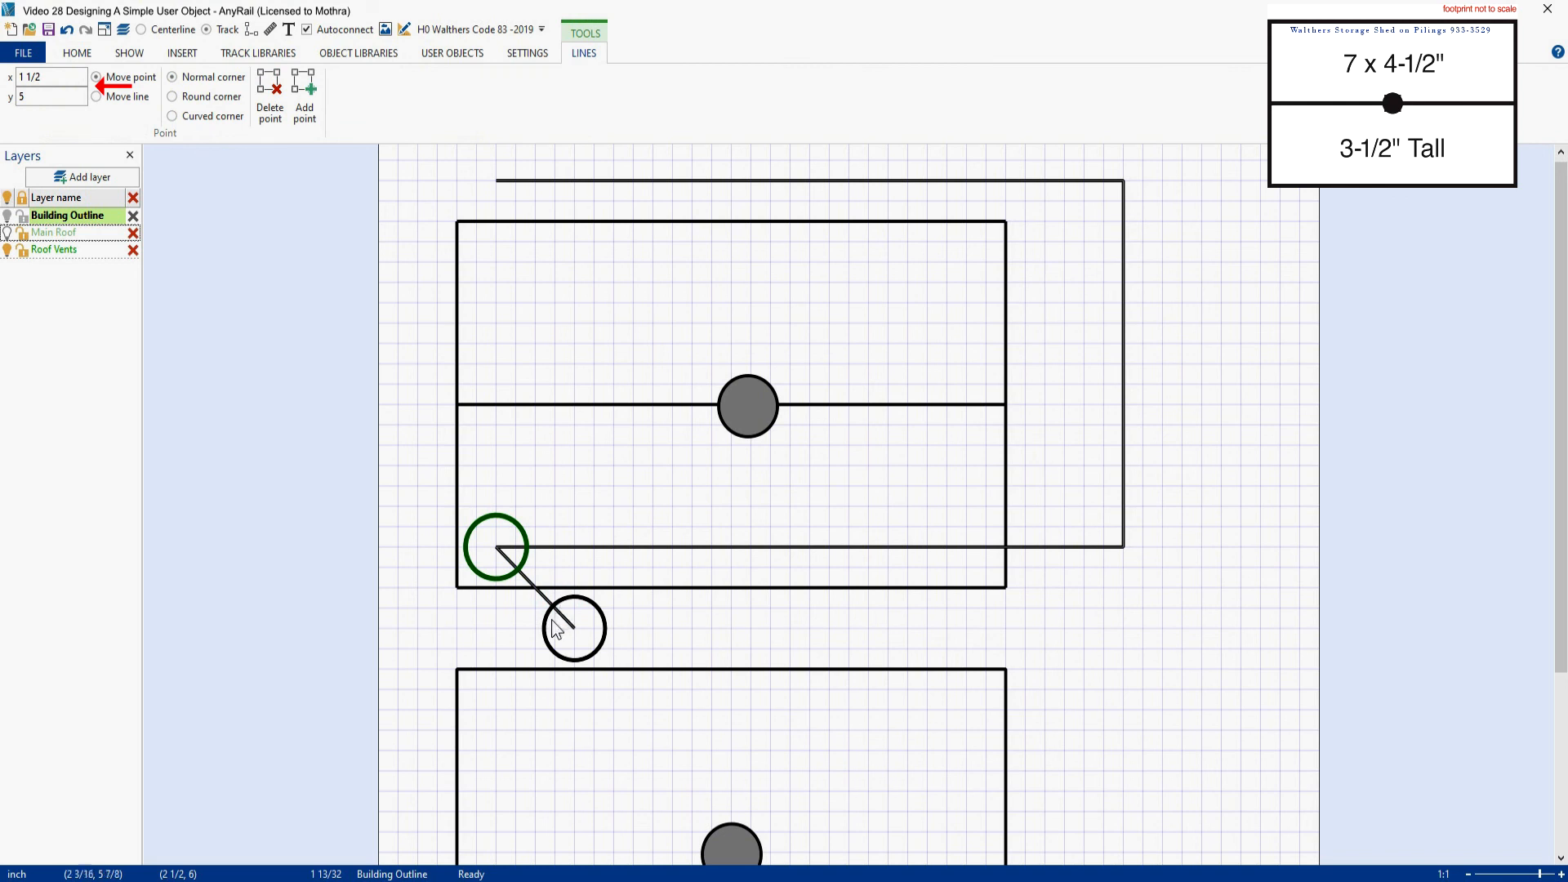
key("Escape")
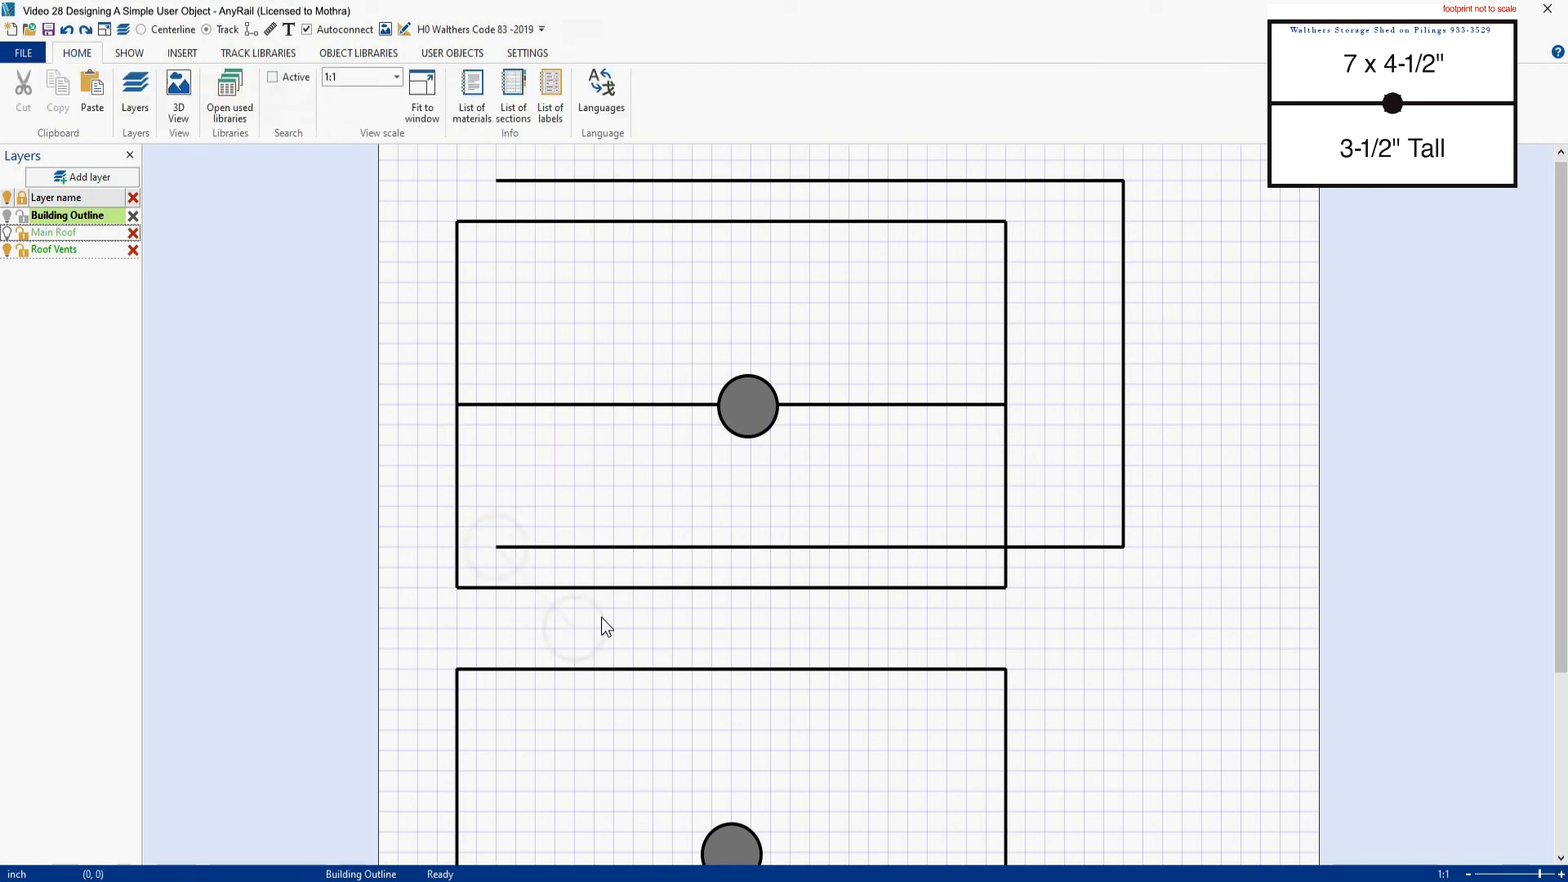
Resume drawing from the practice line's end, running upward and across to about (5, 2), and remove the whole practice line
right_click(517, 582)
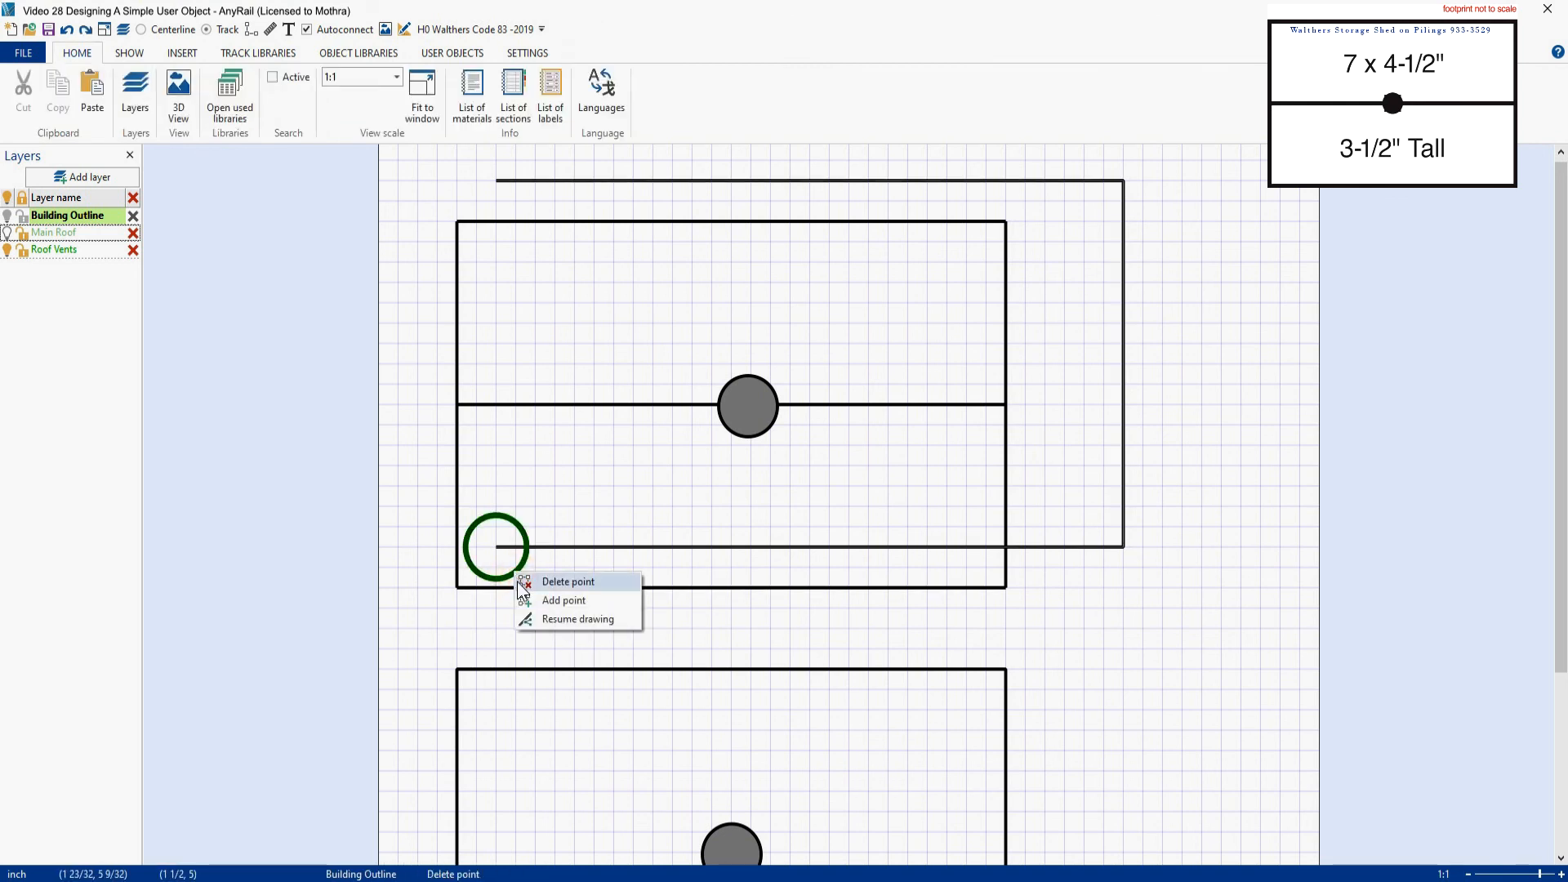
left_click(541, 614)
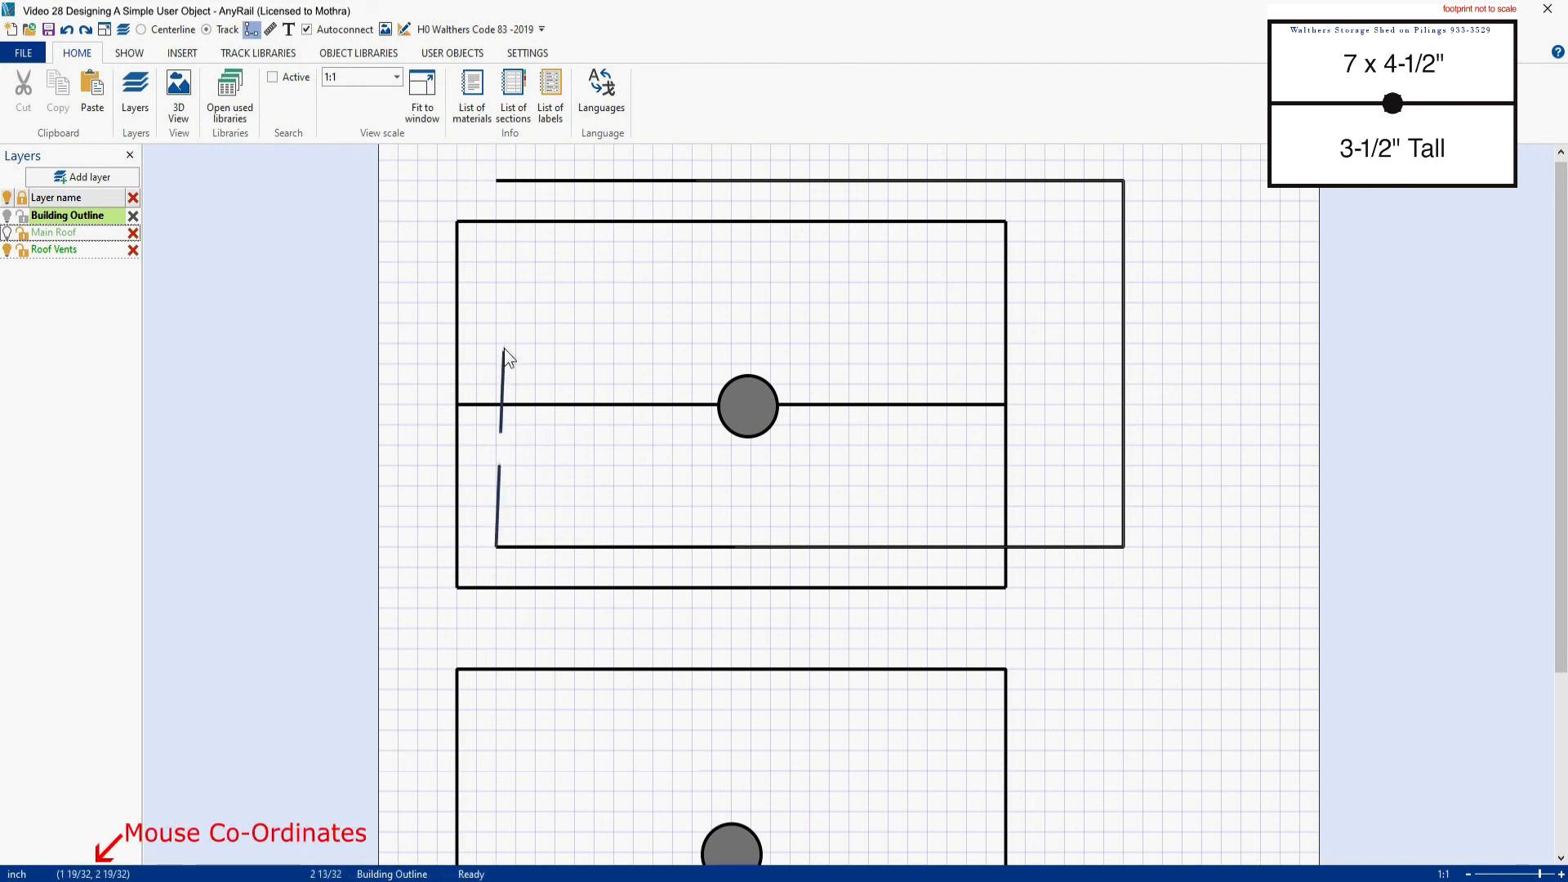
left_click(495, 317)
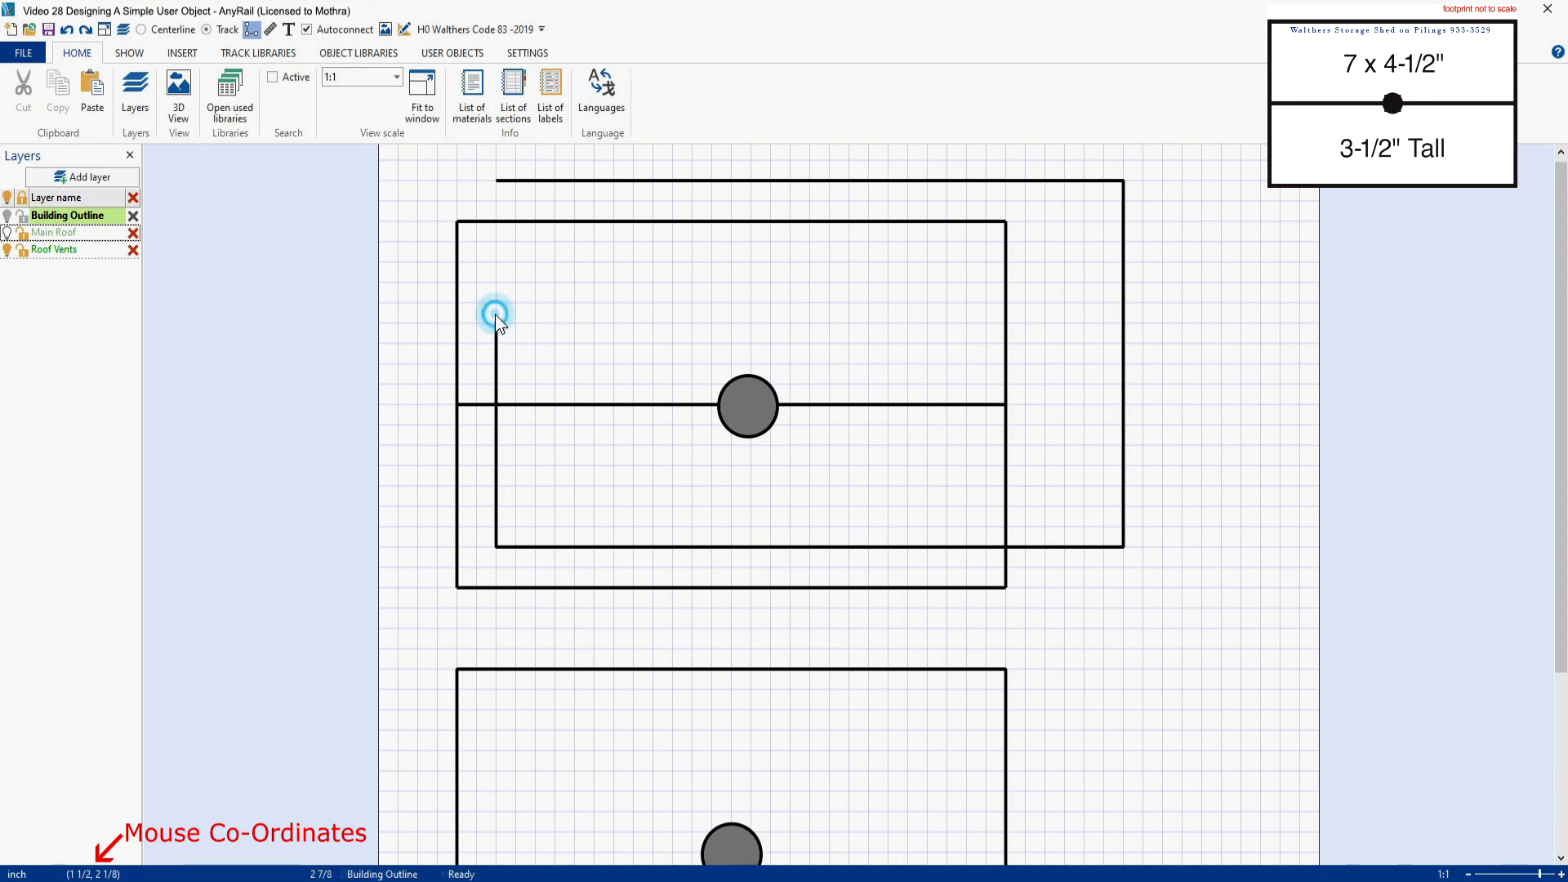
left_click(776, 302)
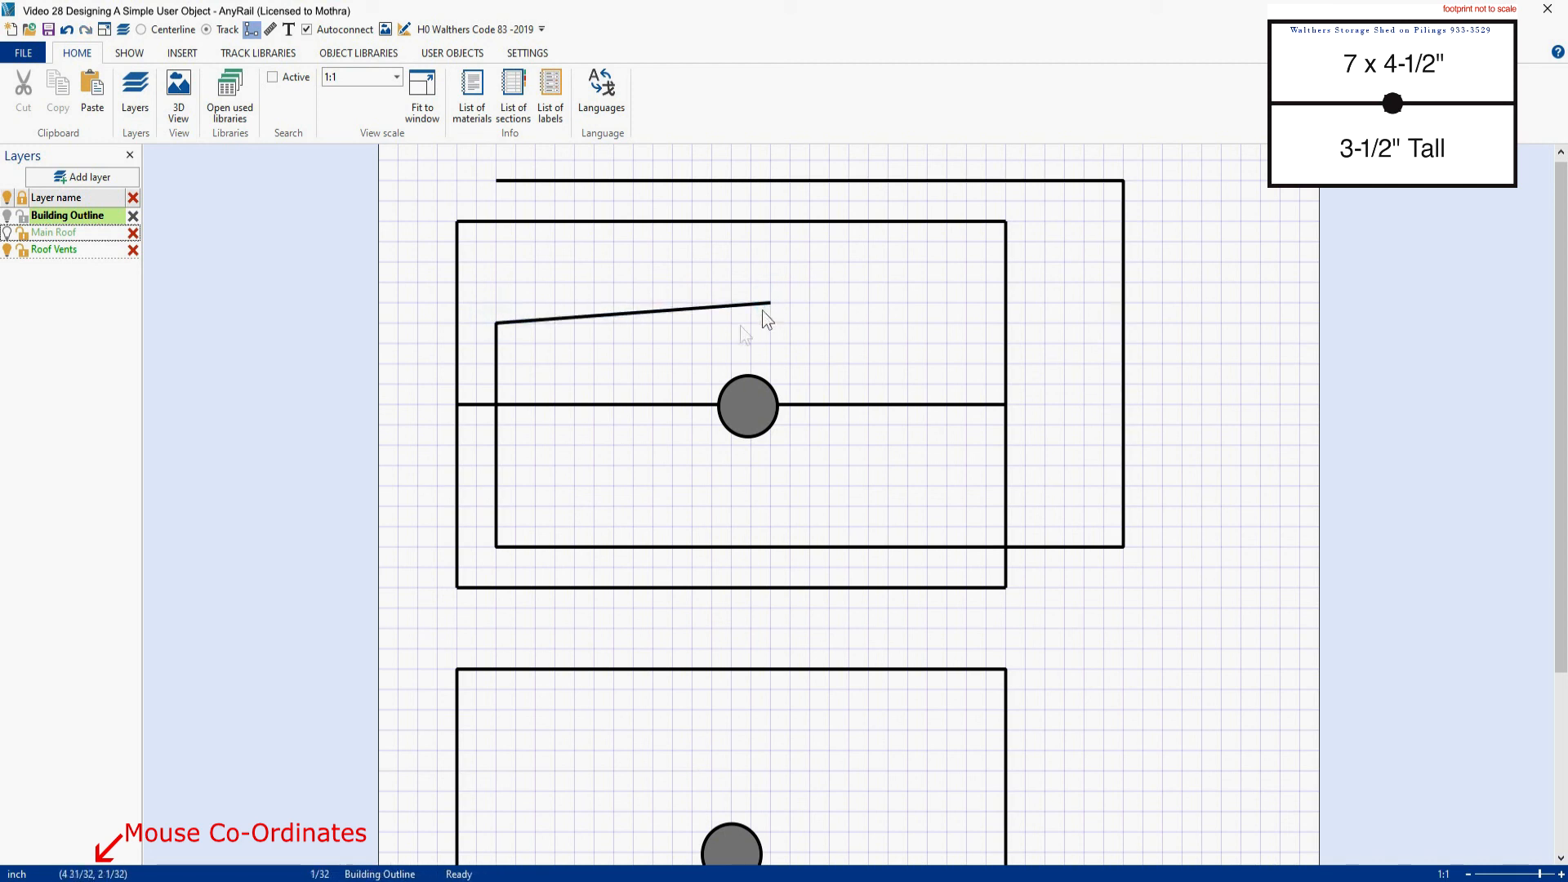
left_click(634, 477)
right_click(634, 478)
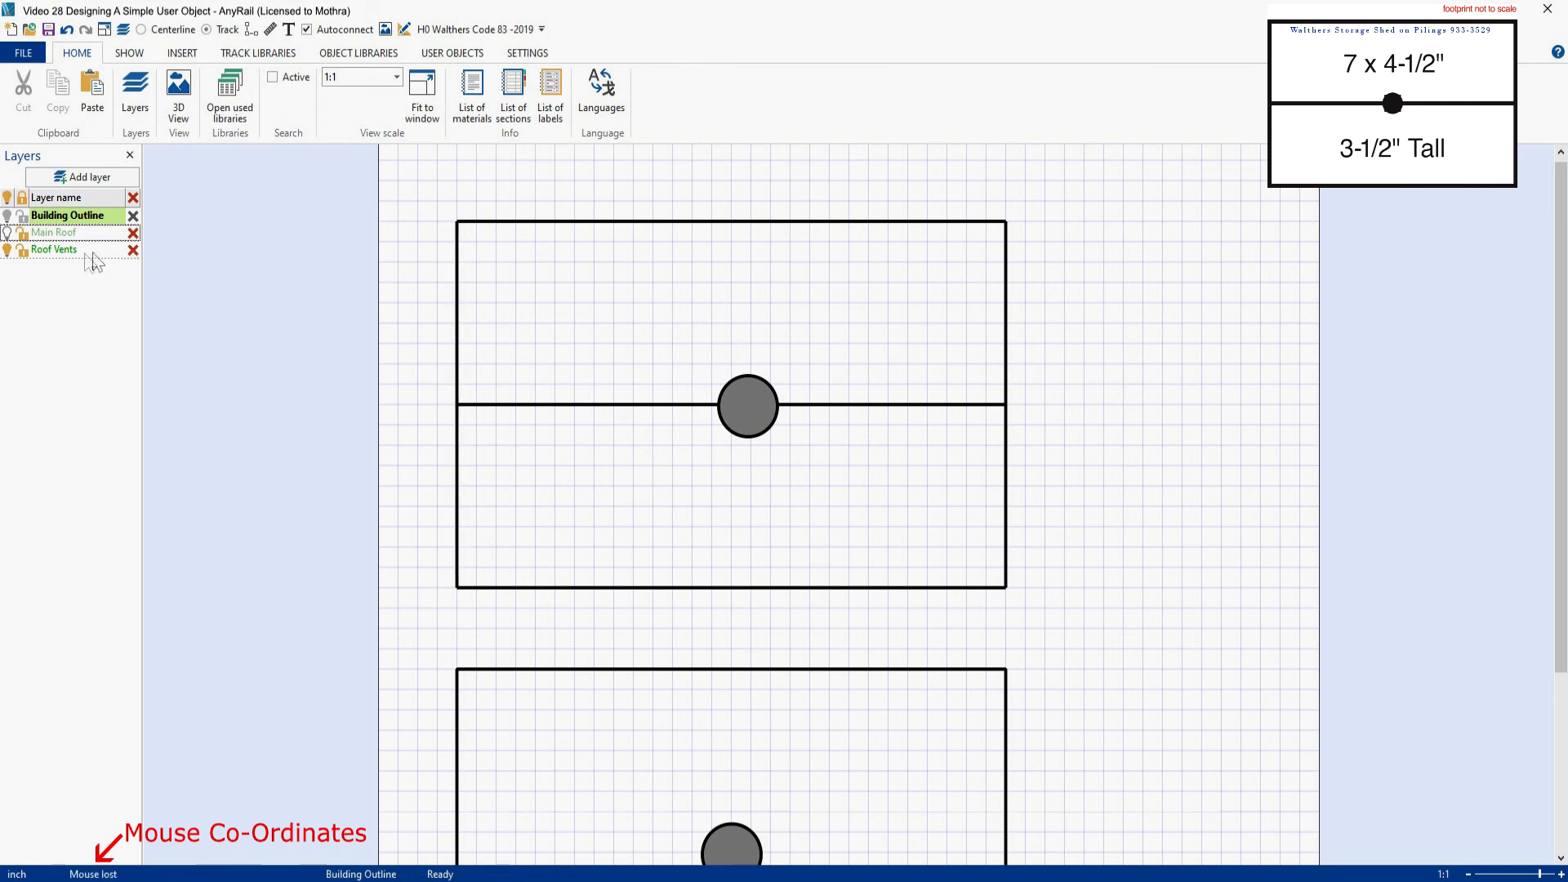
Show the Main Roof layer again and bring the lower building fully into view
left_click(7, 232)
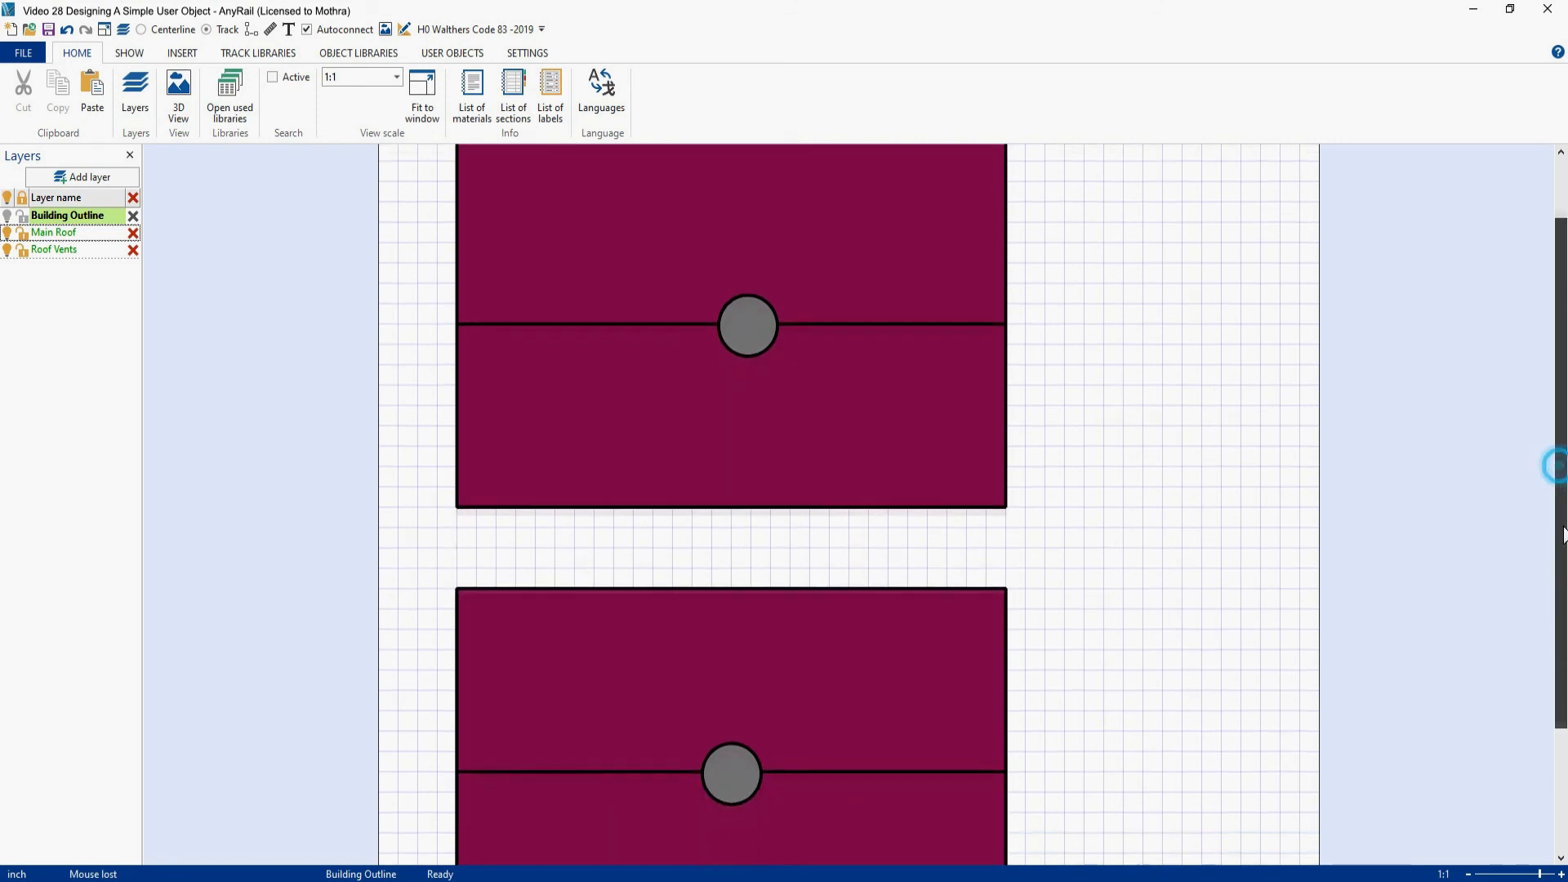
left_click_drag(1563, 535, 1563, 658)
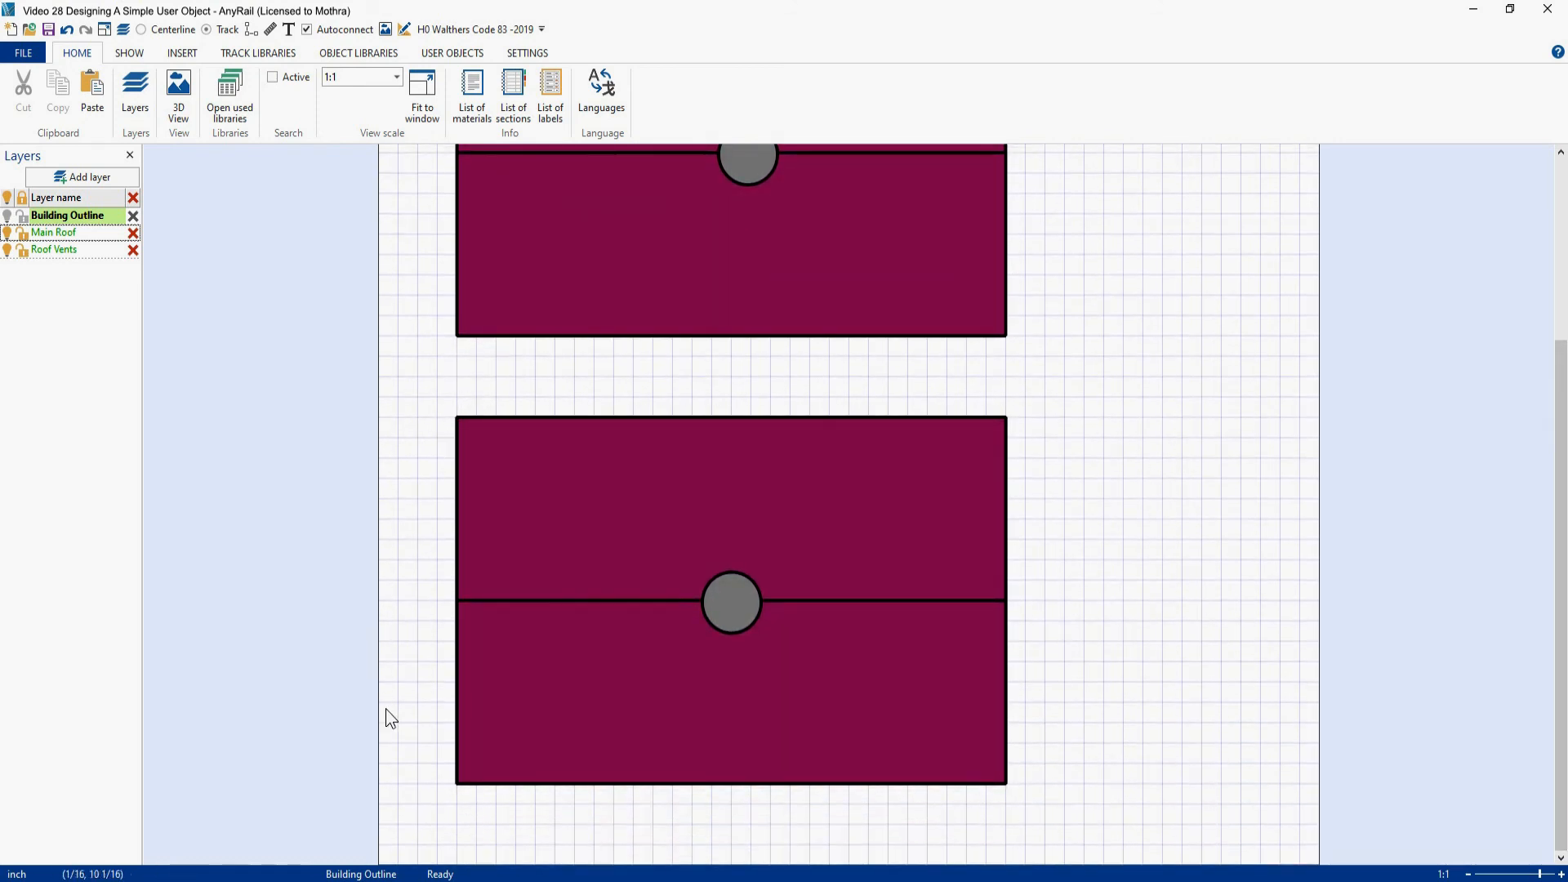